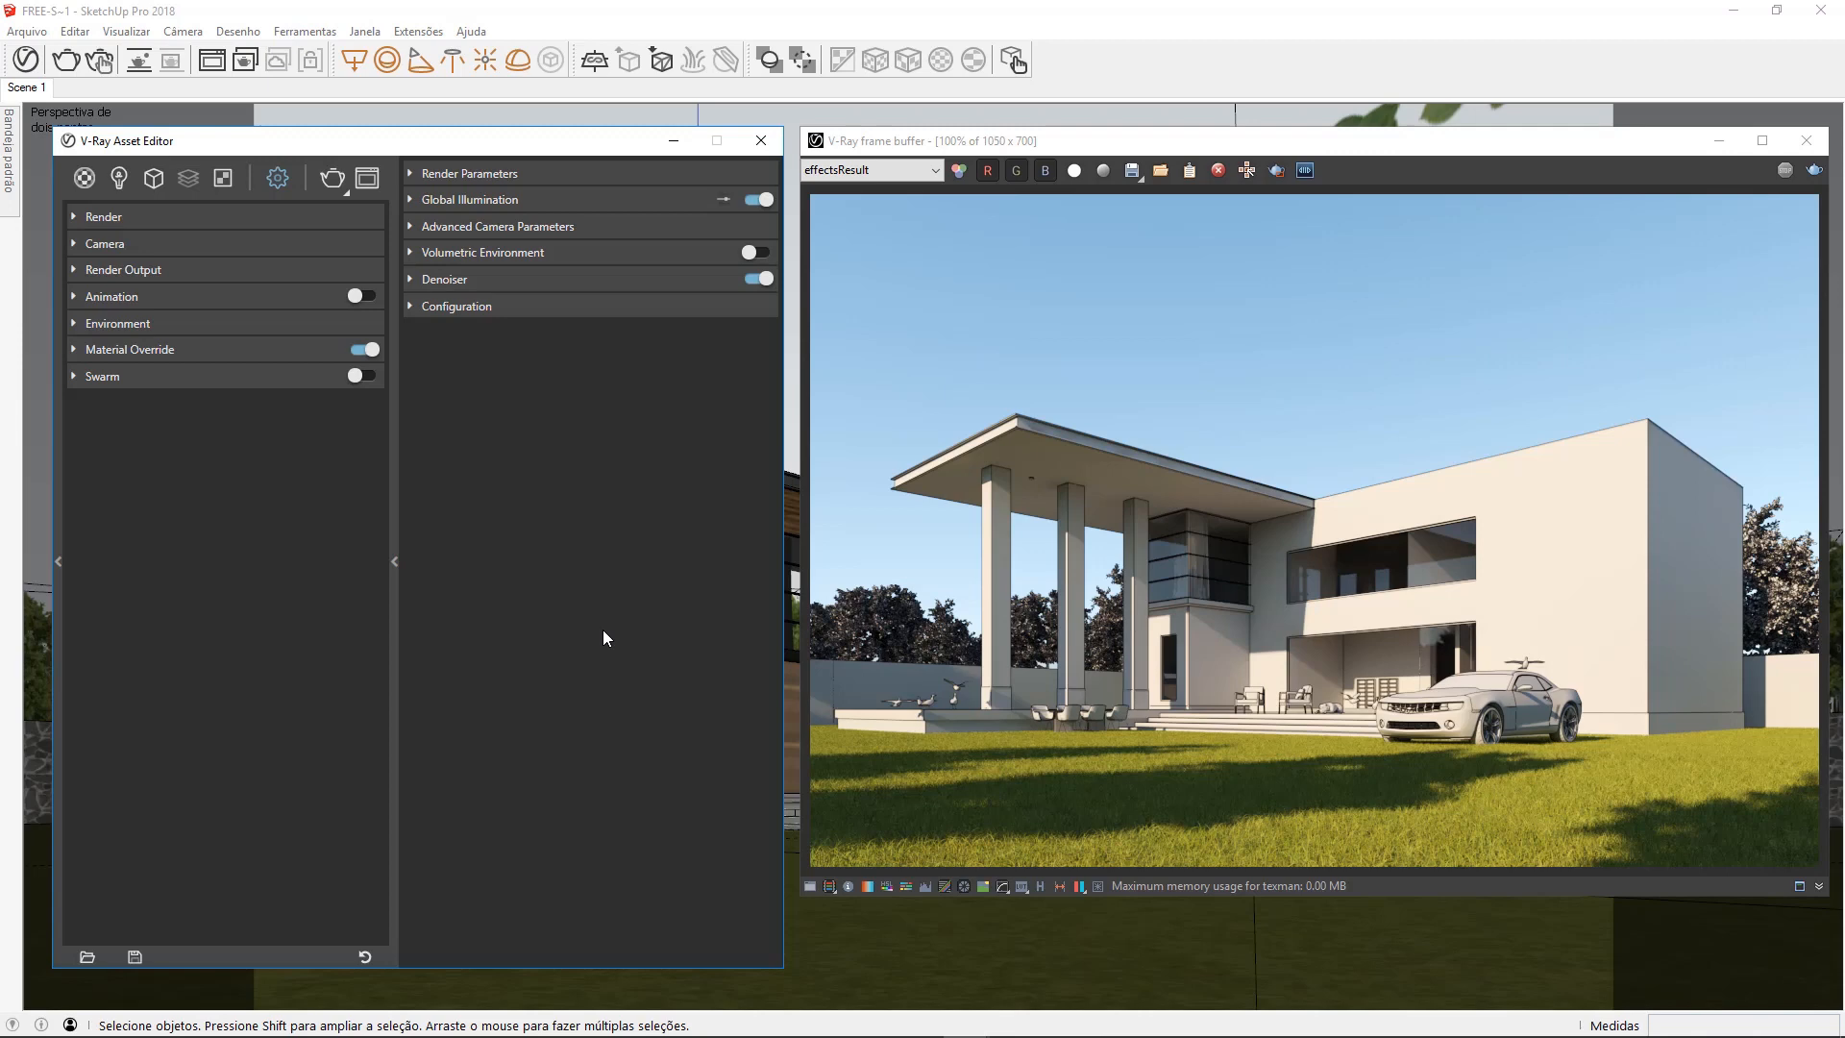
Compare the rendered house with and without exposure correction in the frame buffer
{"action": "left_click", "coordinate": [868, 337]}
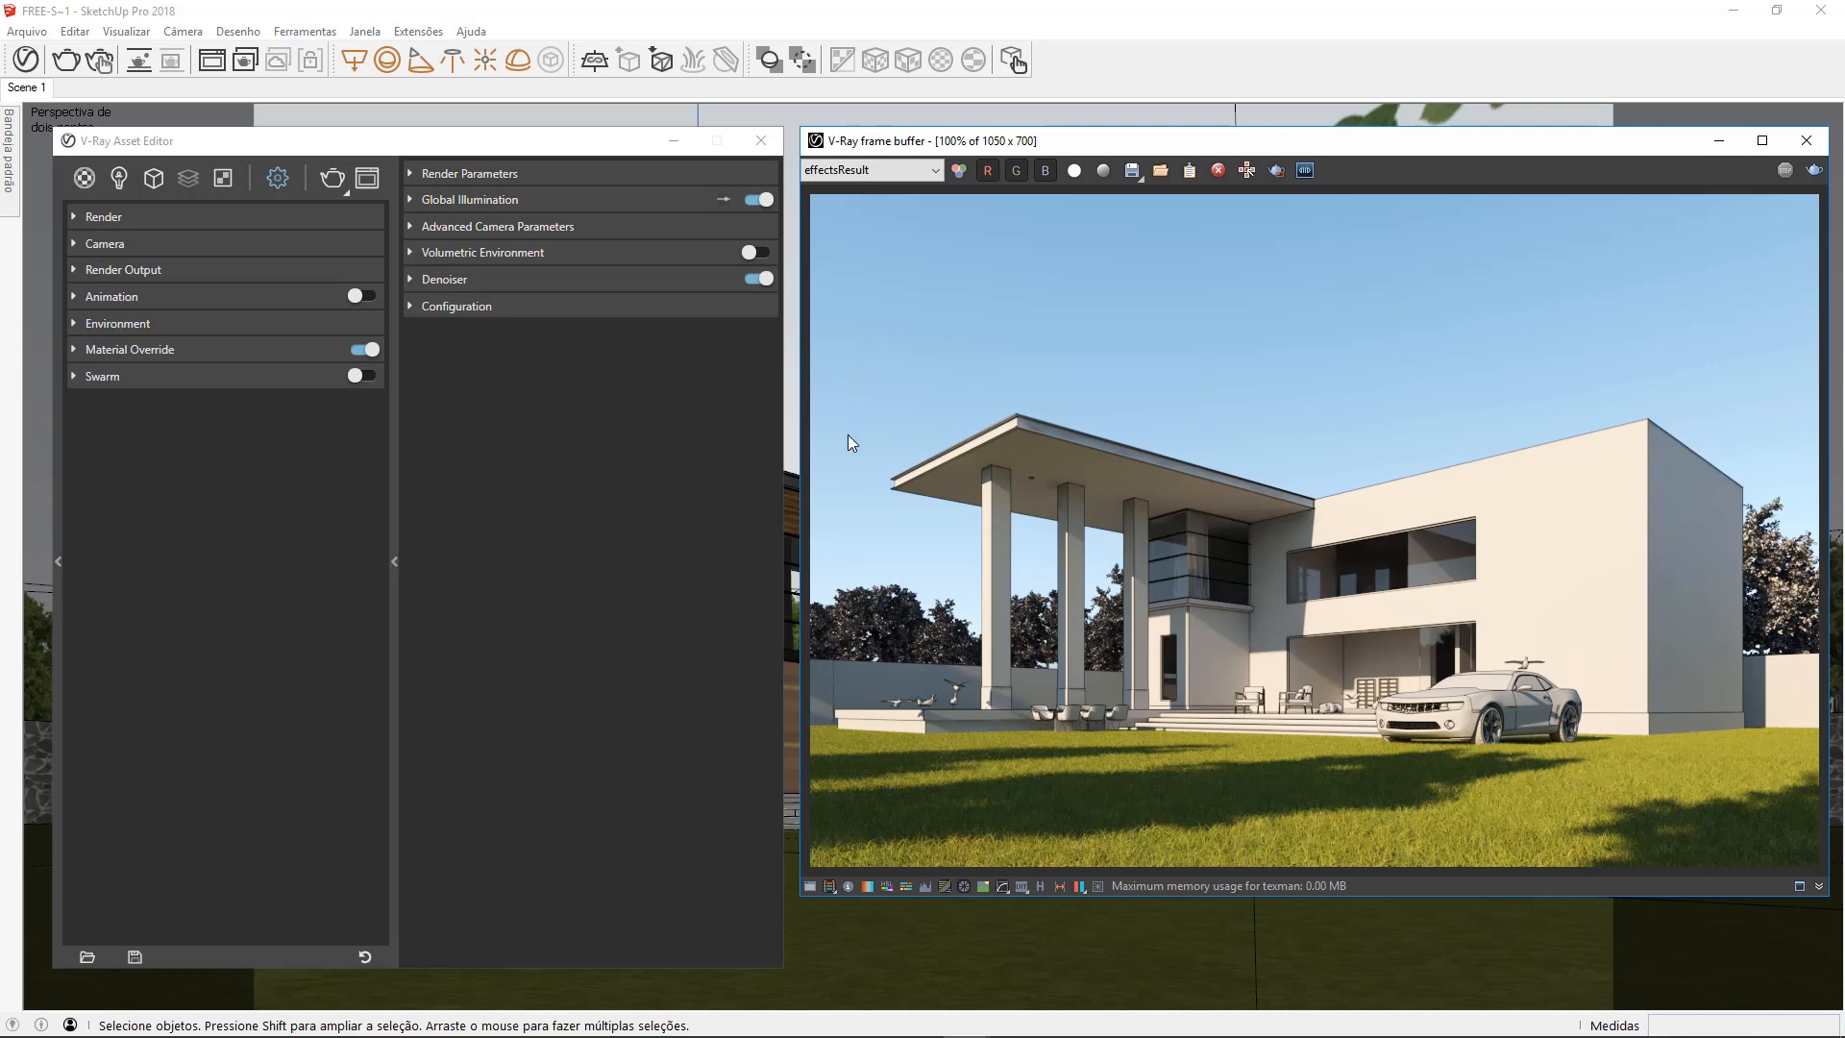
{"action": "left_click", "coordinate": [964, 891]}
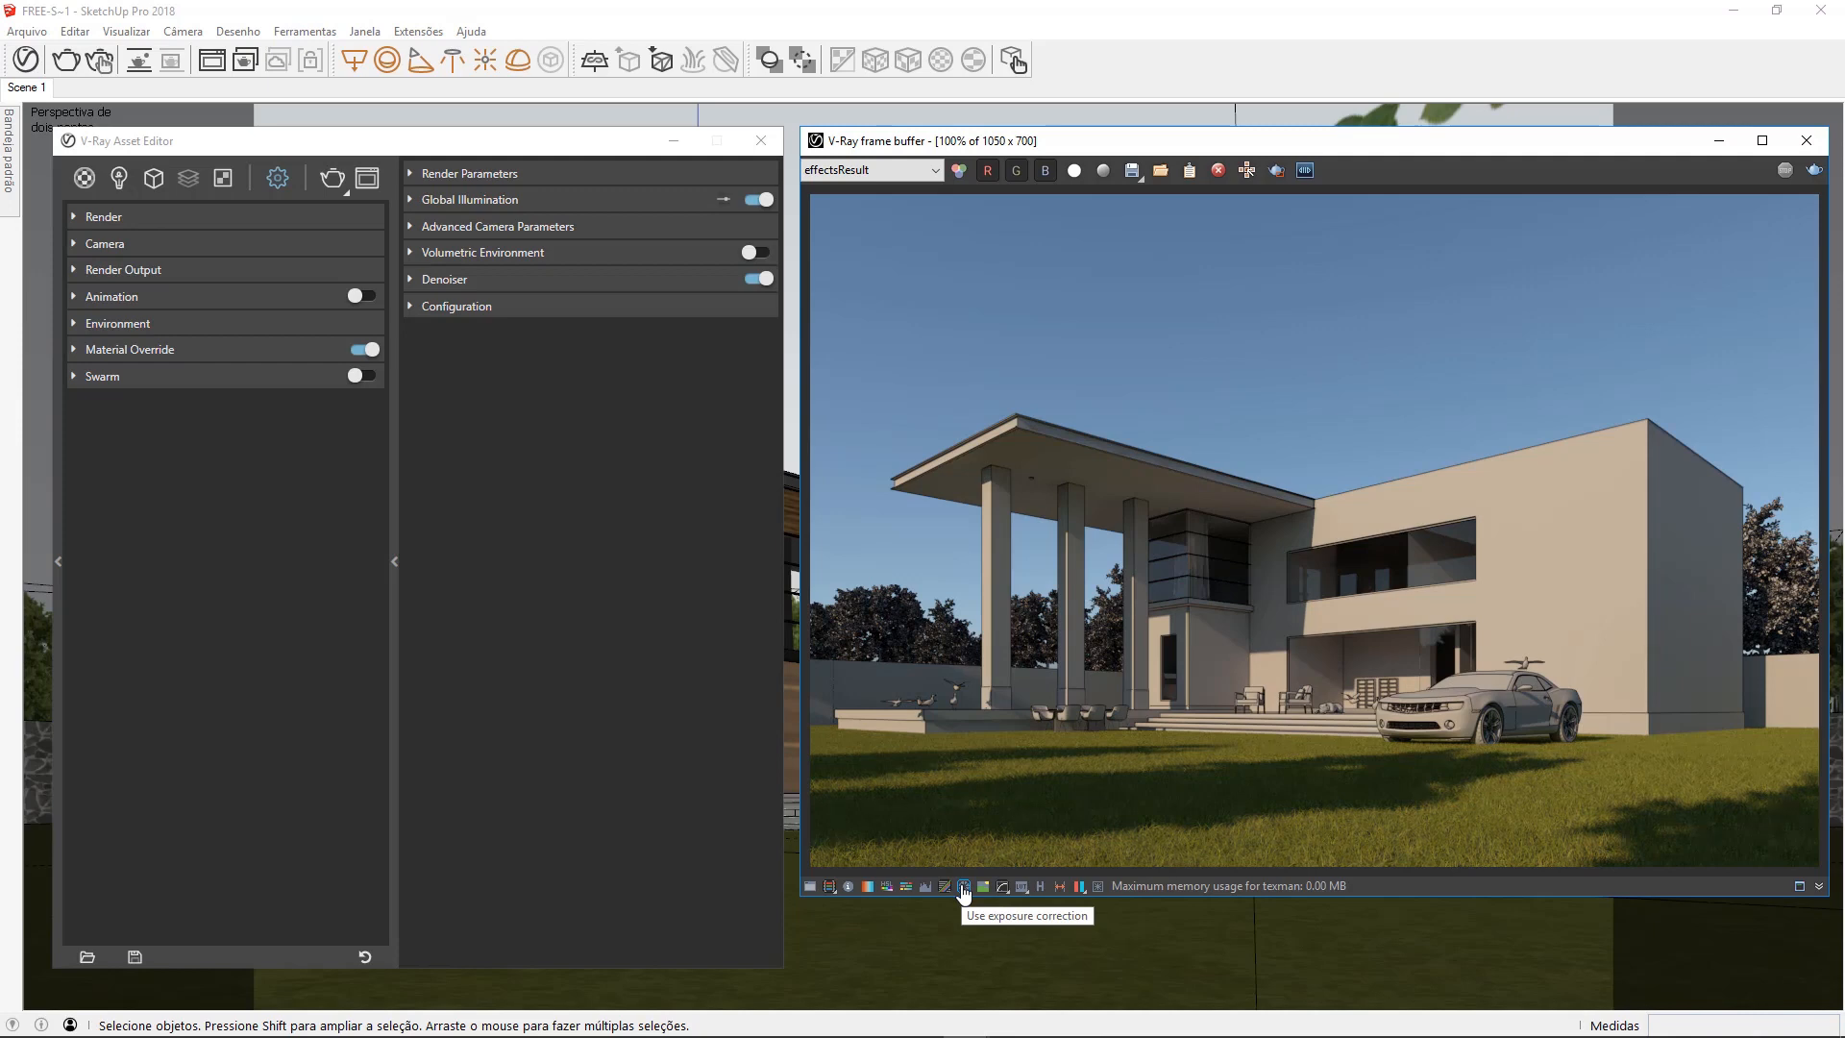
{"action": "left_click", "coordinate": [964, 889]}
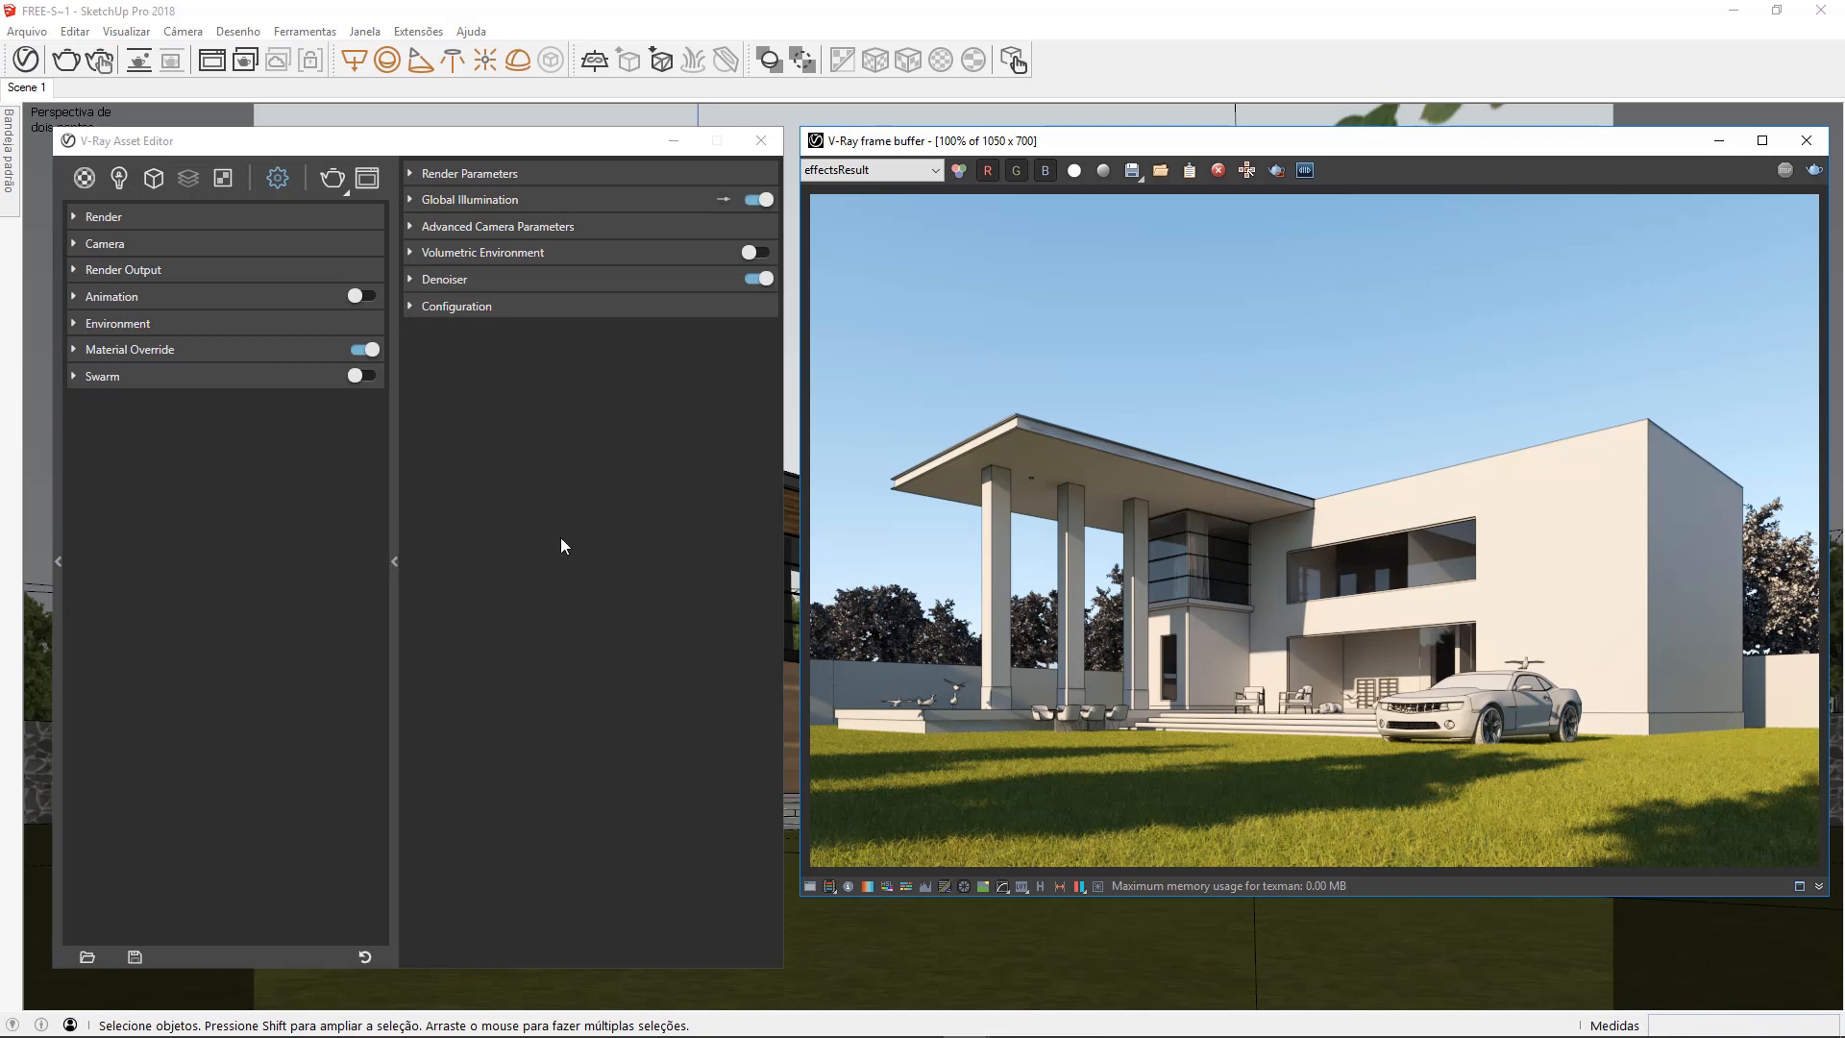
Disable SunLight in the scene's lights list and render the scene
{"action": "left_click", "coordinate": [118, 178]}
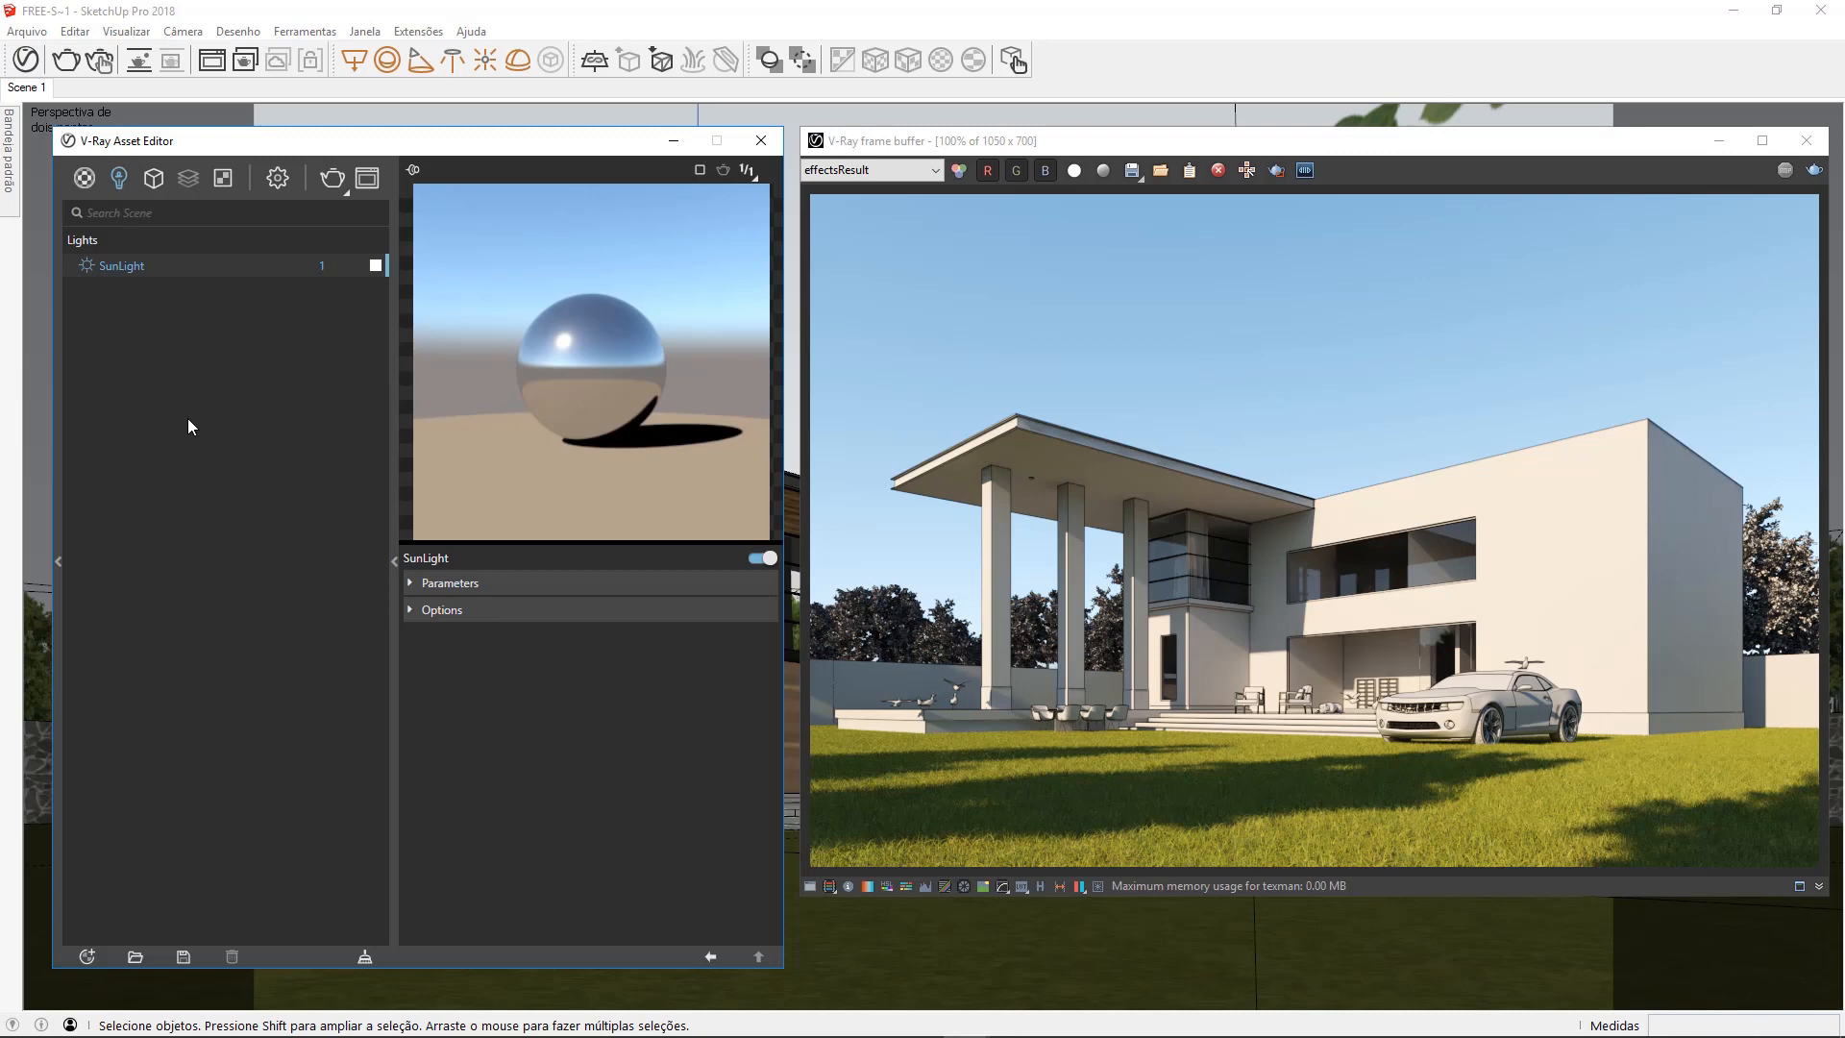
{"action": "left_click", "coordinate": [88, 269]}
{"action": "left_click", "coordinate": [332, 179]}
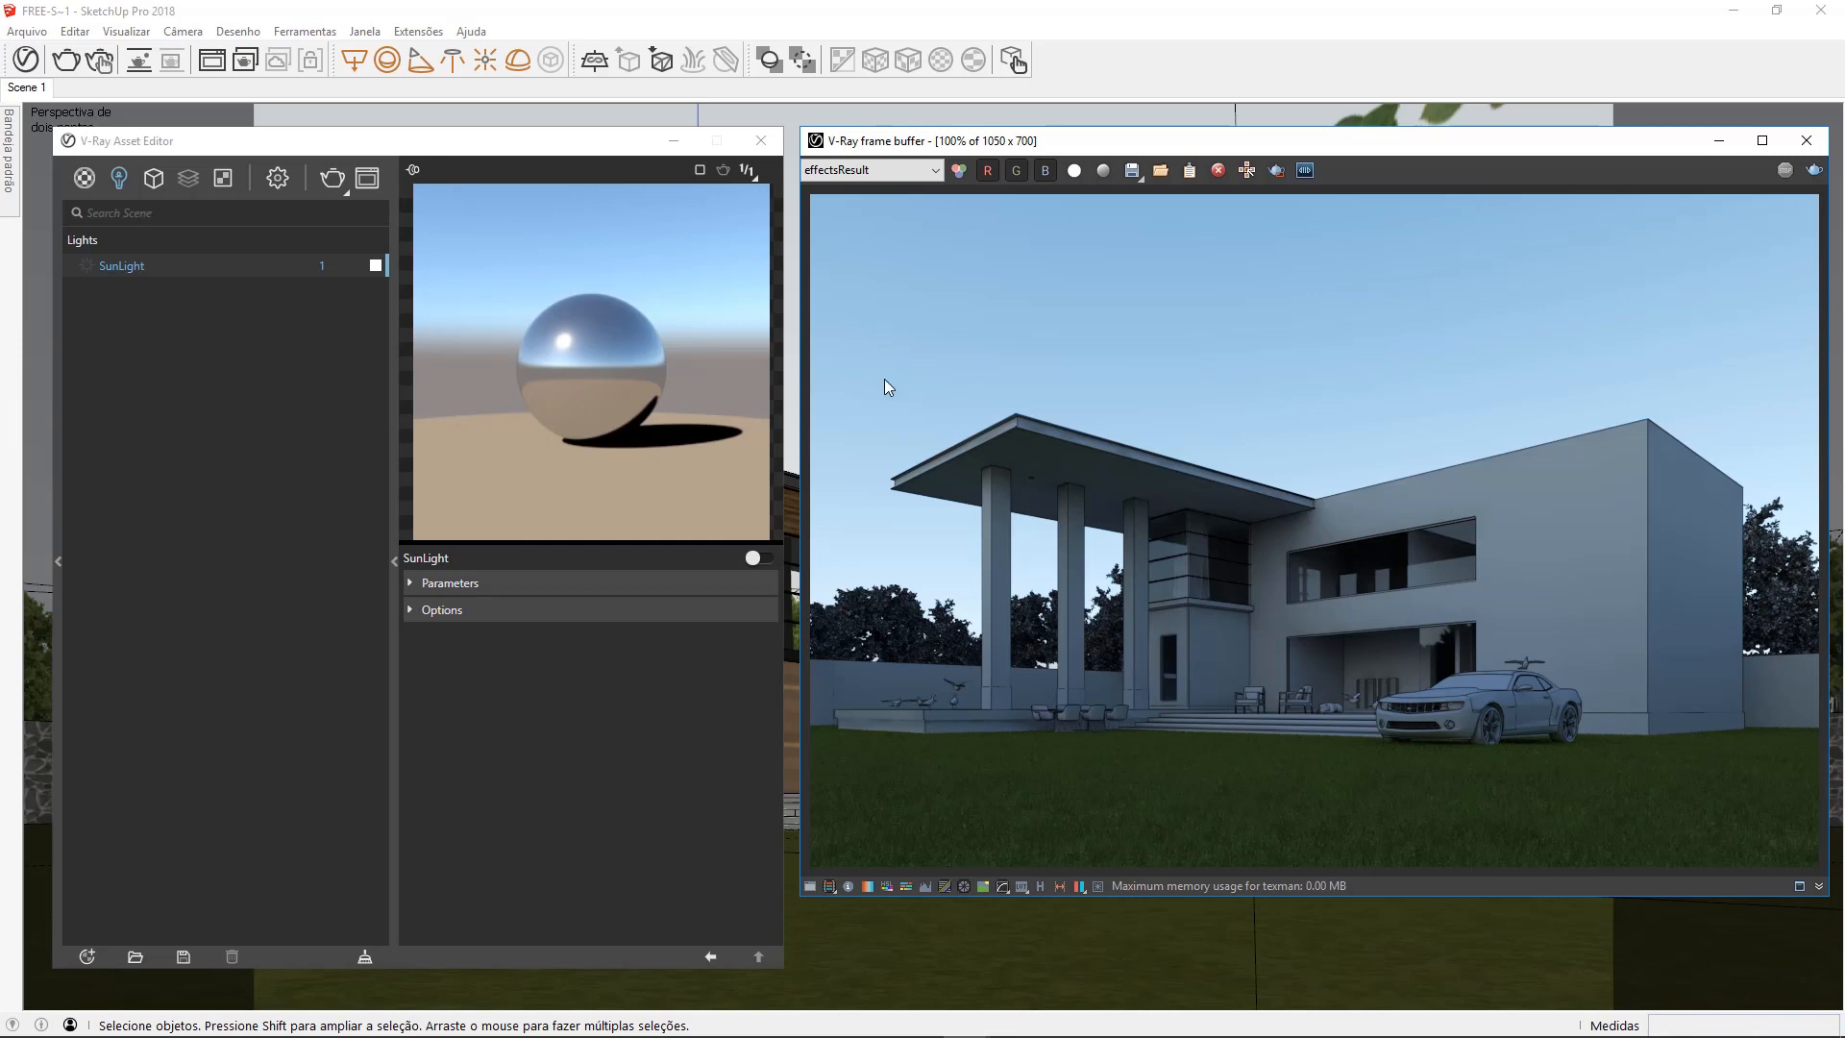
Enable SunLight and render the scene, then clear the asset editor and frame buffer windows away from the model
{"action": "left_click", "coordinate": [84, 266]}
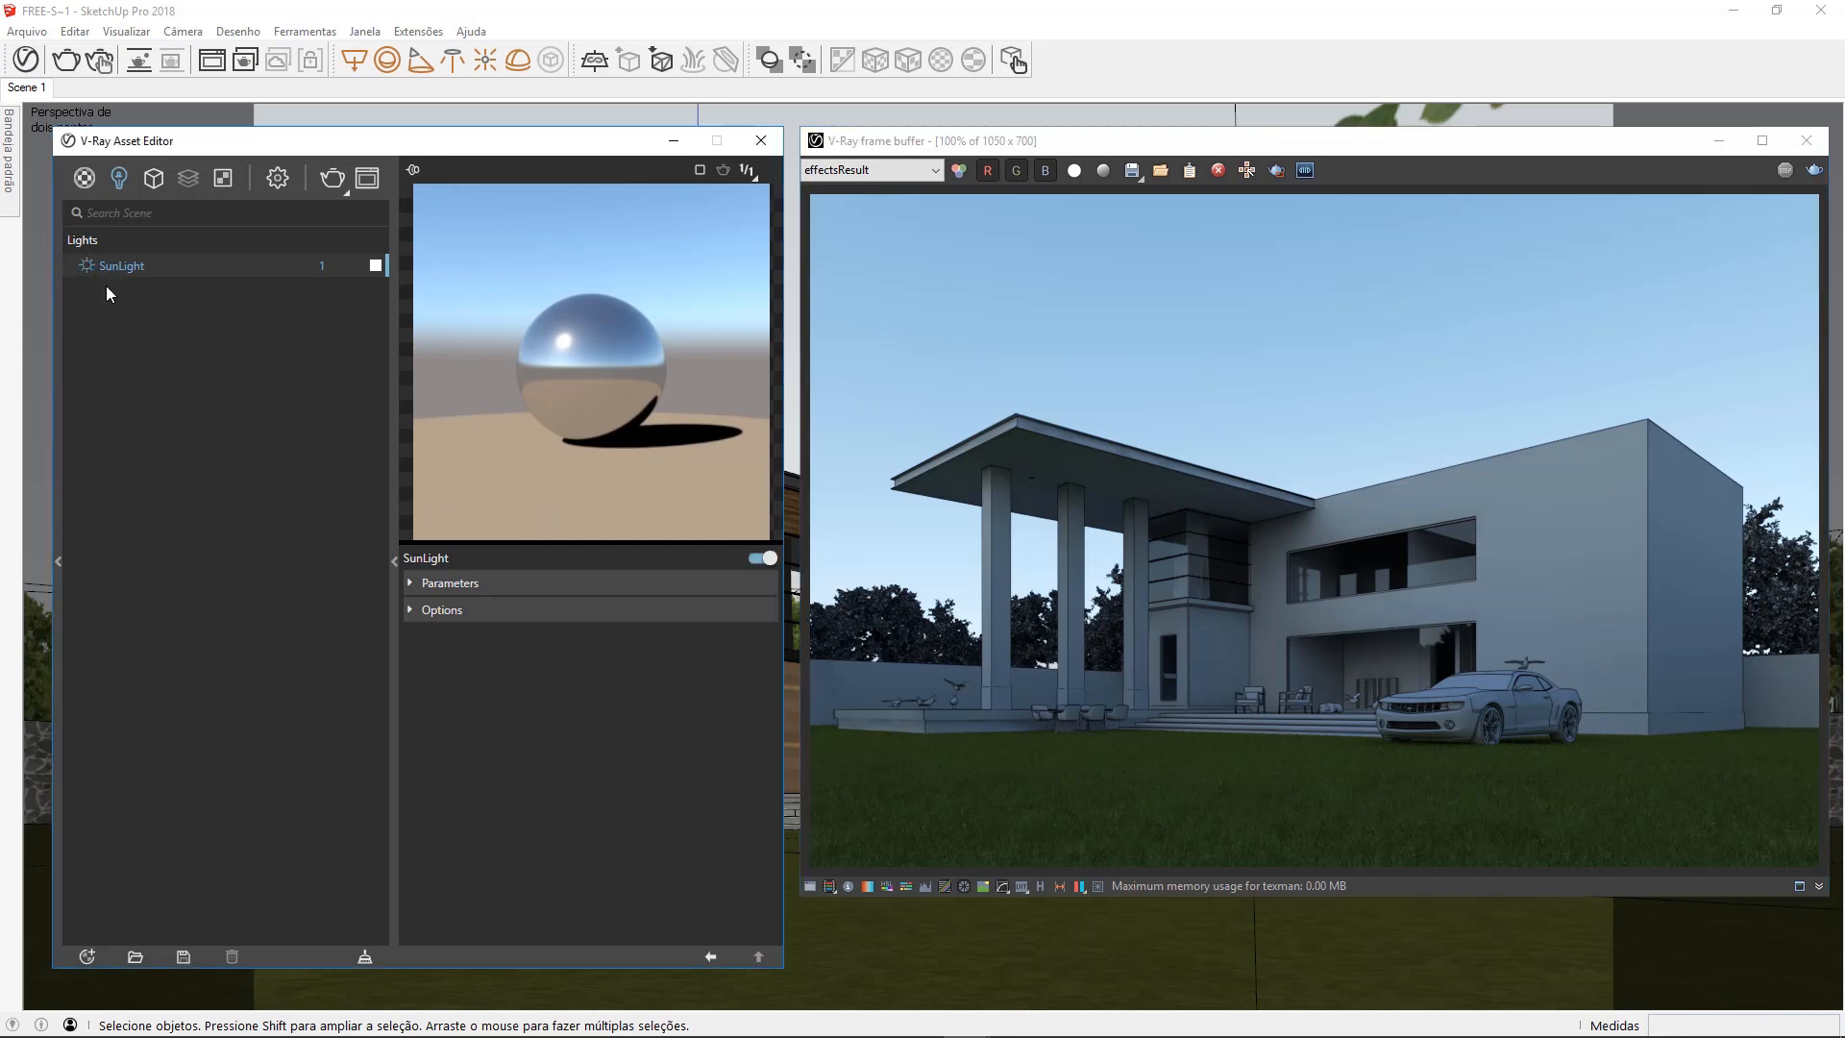
{"action": "left_click", "coordinate": [332, 178]}
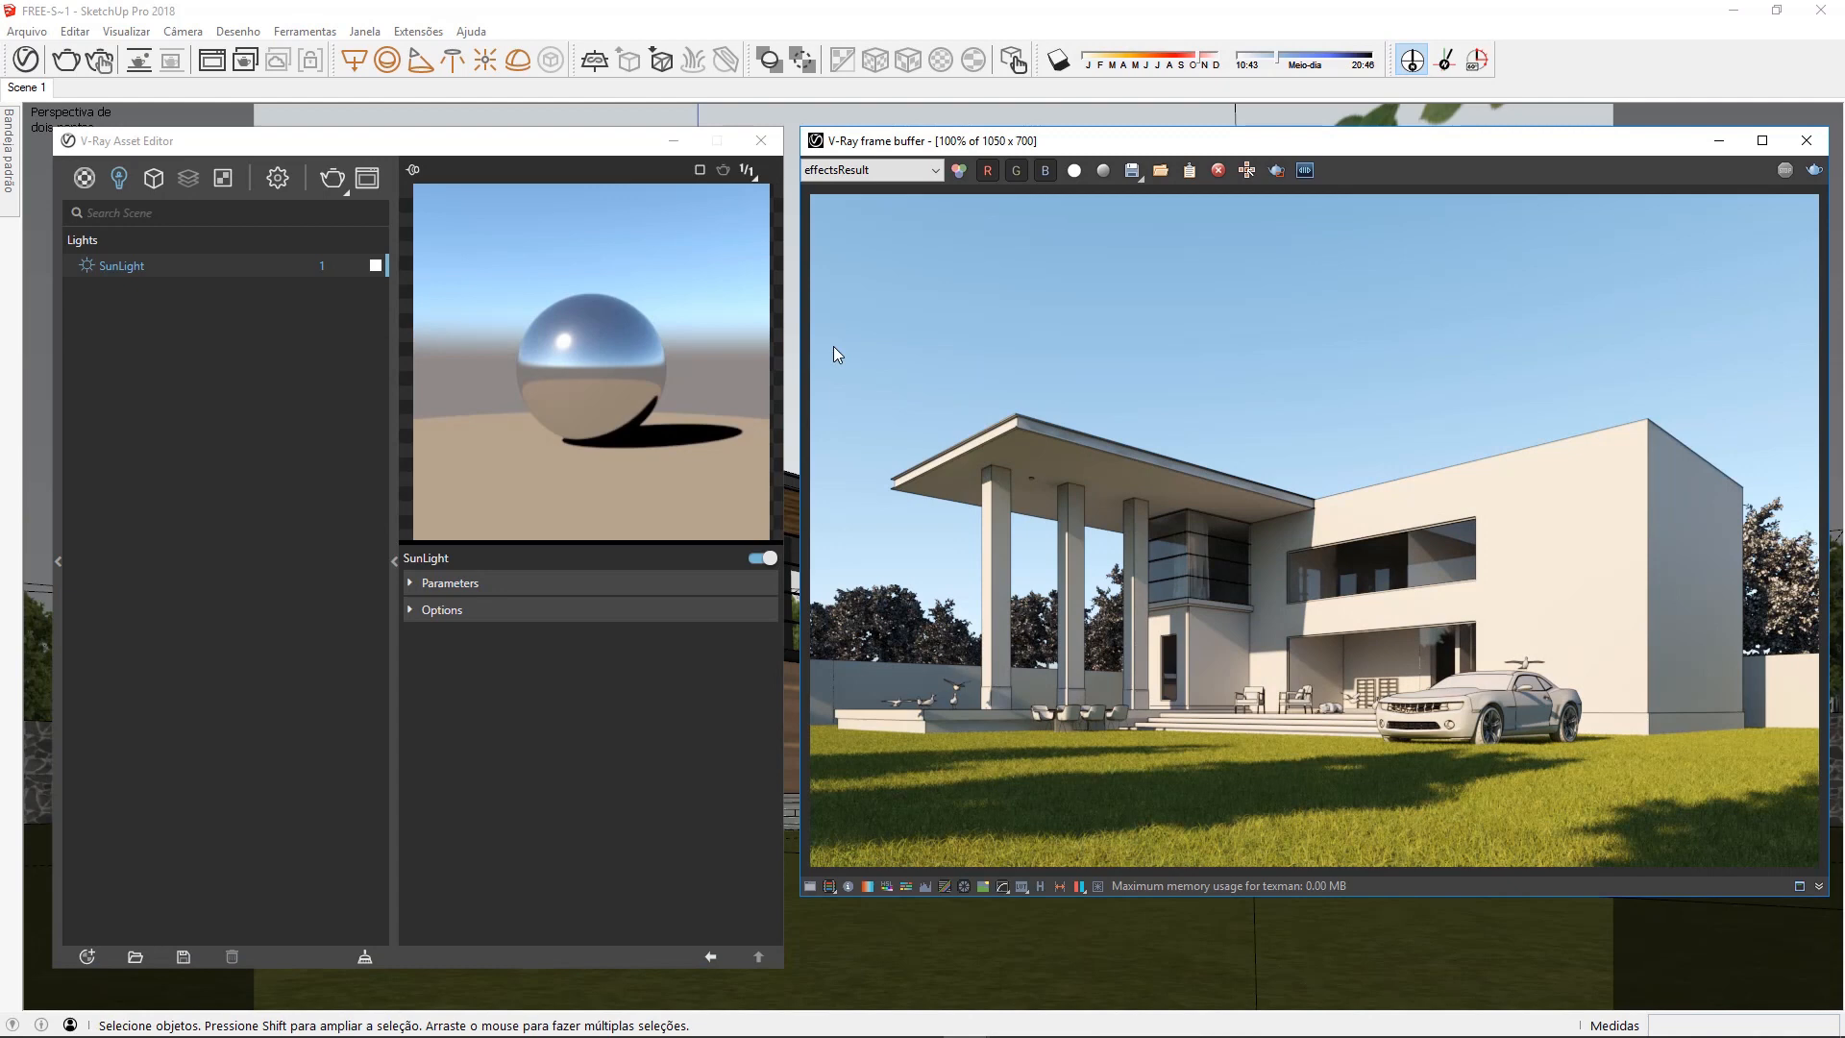
{"action": "left_click", "coordinate": [761, 141]}
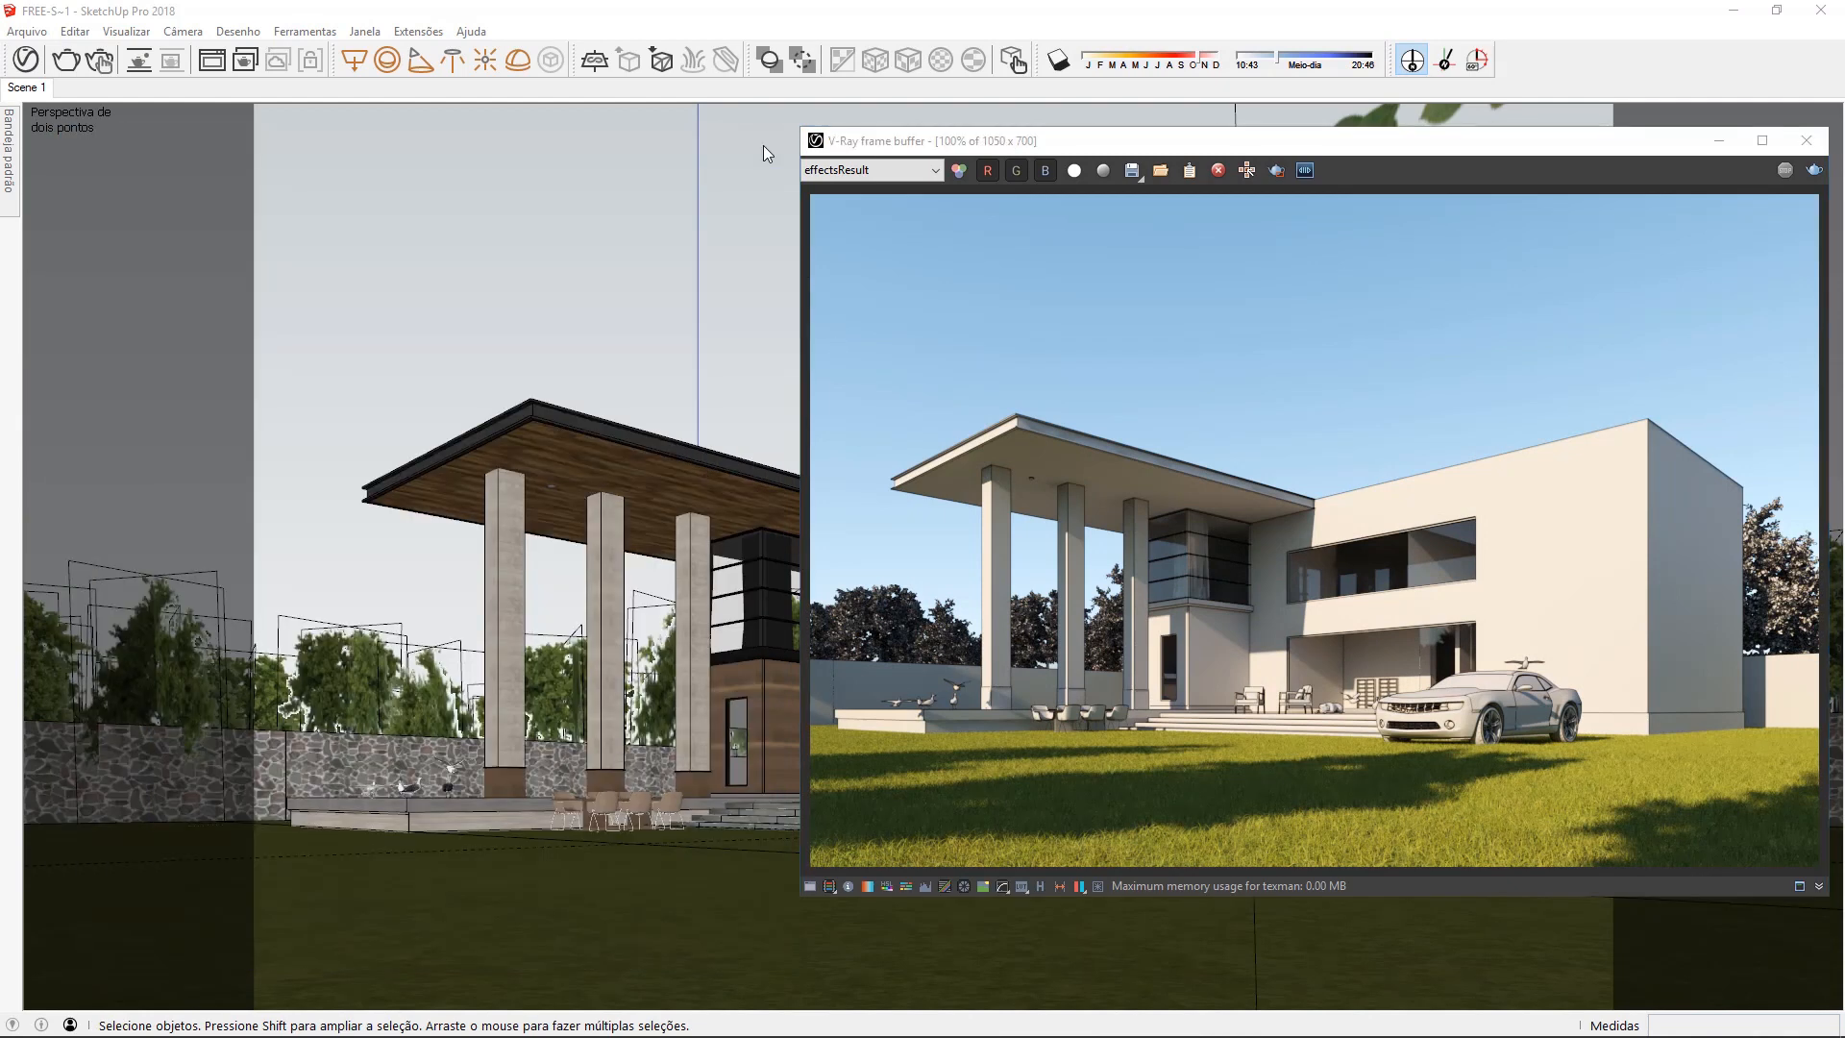
{"action": "left_click", "coordinate": [1719, 142]}
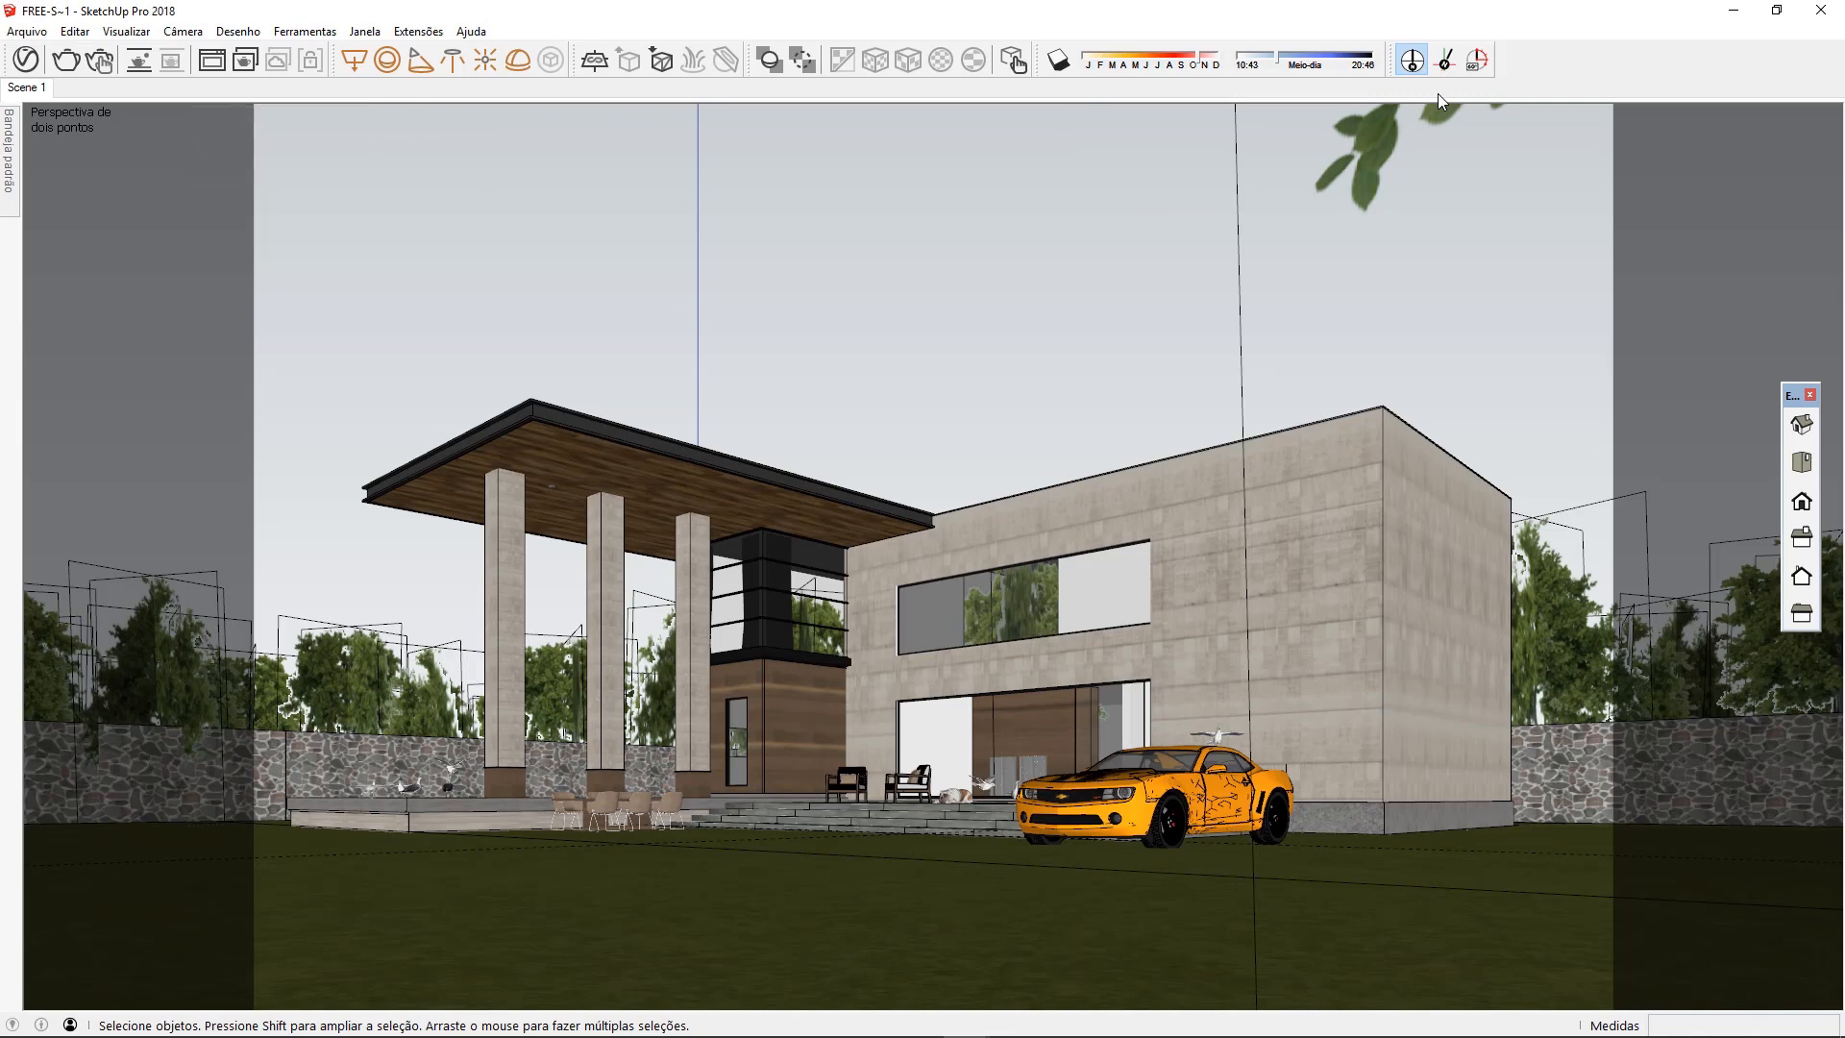
Turn on the model's shadows and view the house and lawn from above
{"action": "left_click", "coordinate": [1058, 61]}
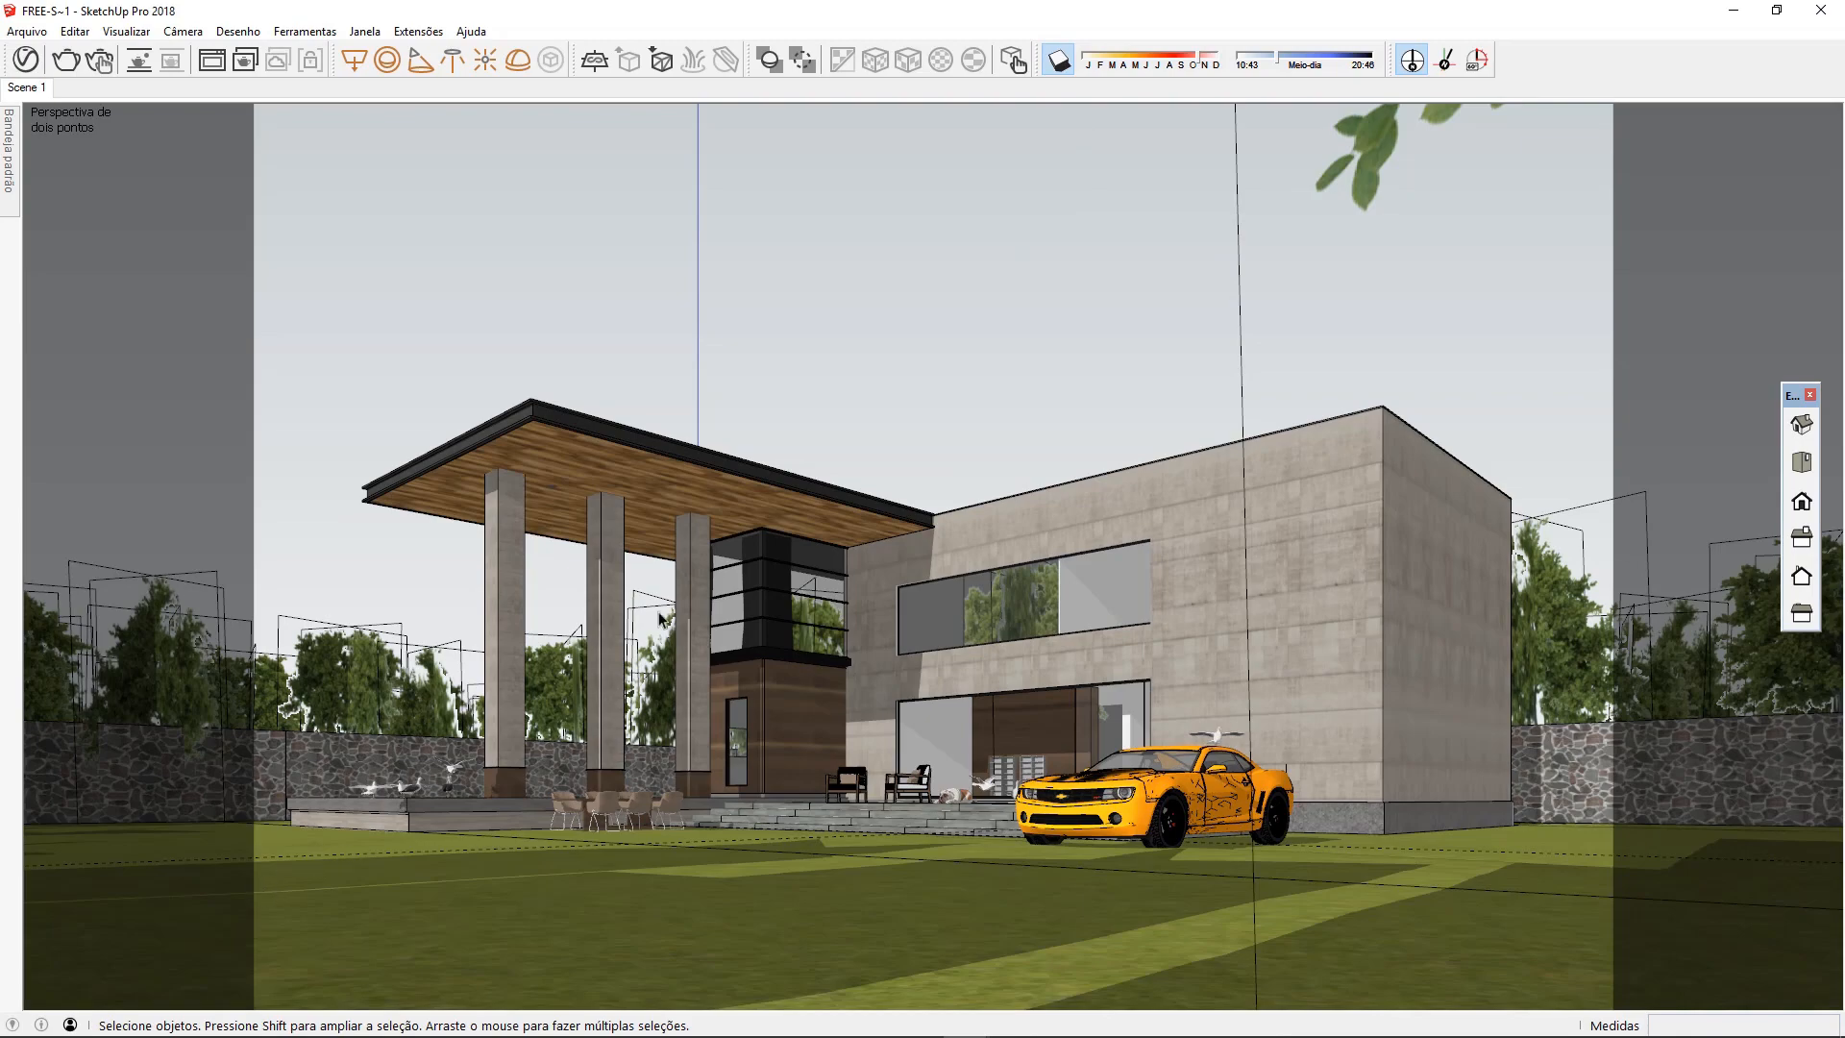
{"action": "middle_click_drag", "start_coordinate": [1007, 255], "coordinate": [971, 317]}
{"action": "middle_click_drag", "start_coordinate": [718, 759], "coordinate": [728, 874]}
{"action": "scroll", "coordinate": [947, 370], "scroll_direction": "down", "scroll_amount": 5}
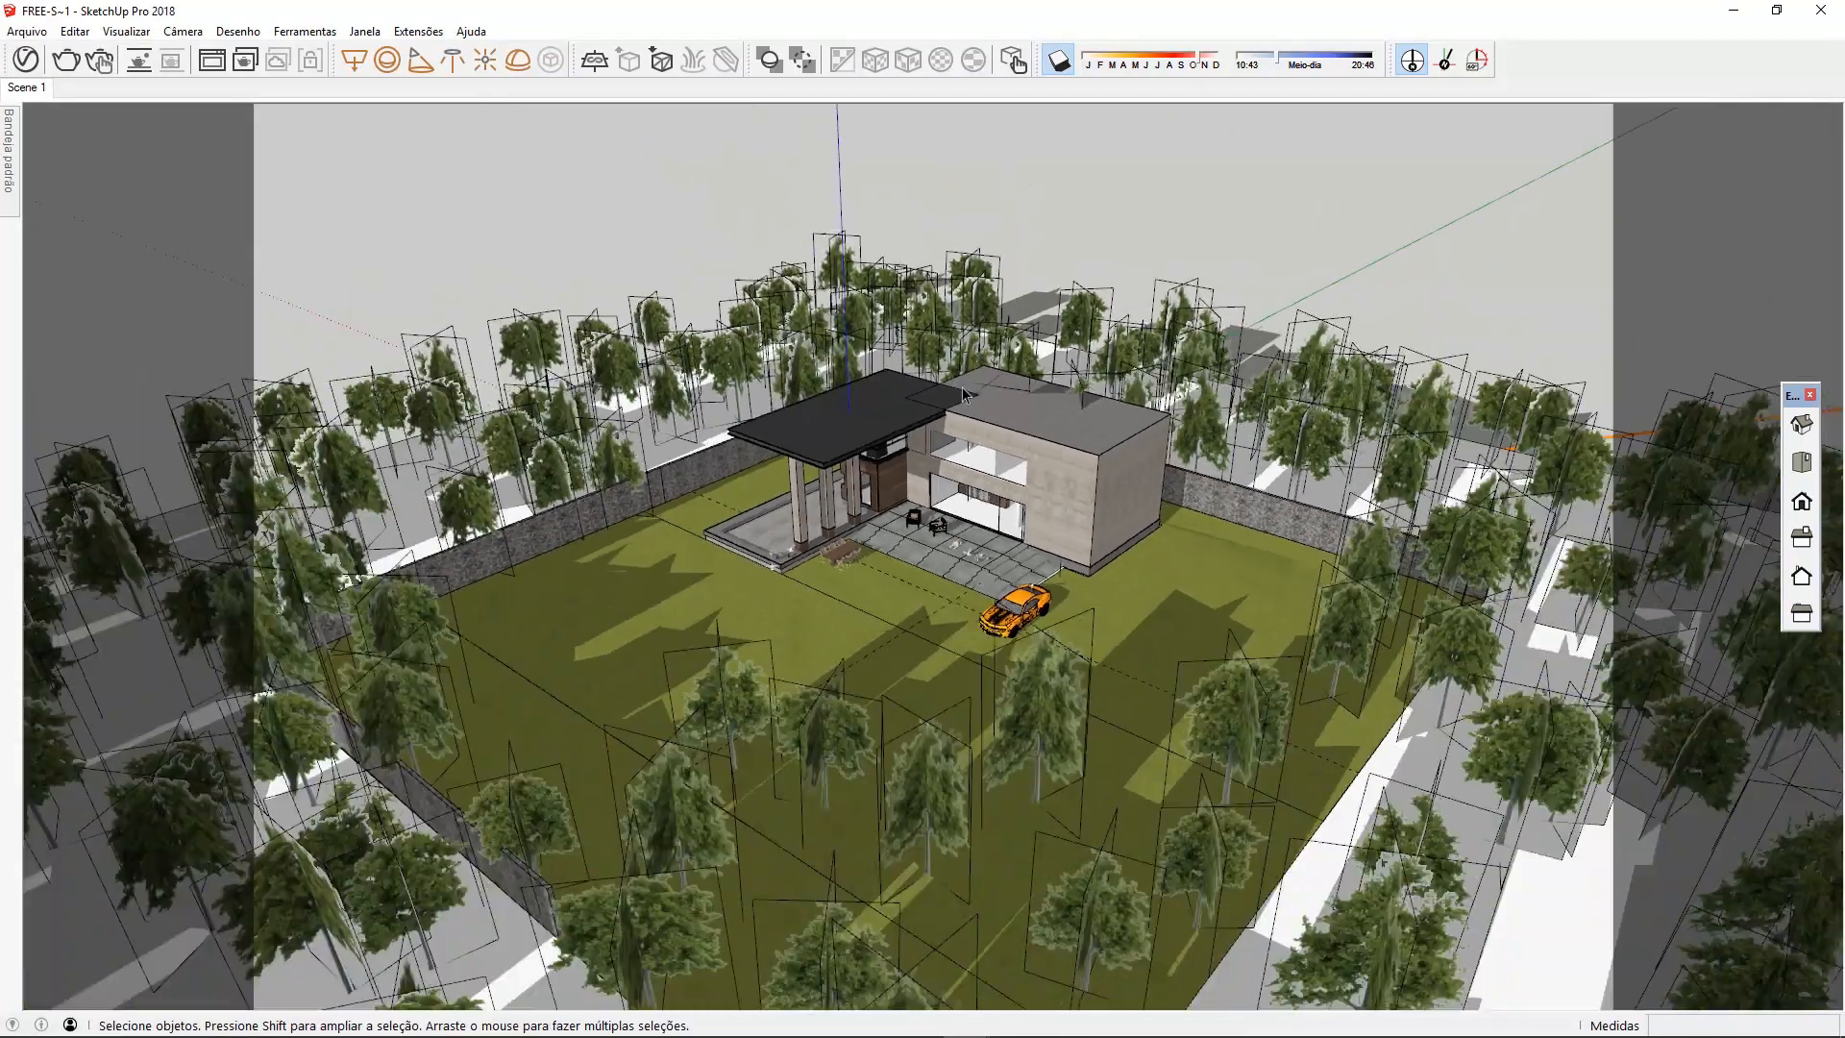
{"action": "middle_click_drag", "start_coordinate": [965, 447], "coordinate": [891, 610]}
{"action": "scroll", "coordinate": [966, 598], "scroll_direction": "up", "scroll_amount": 5}
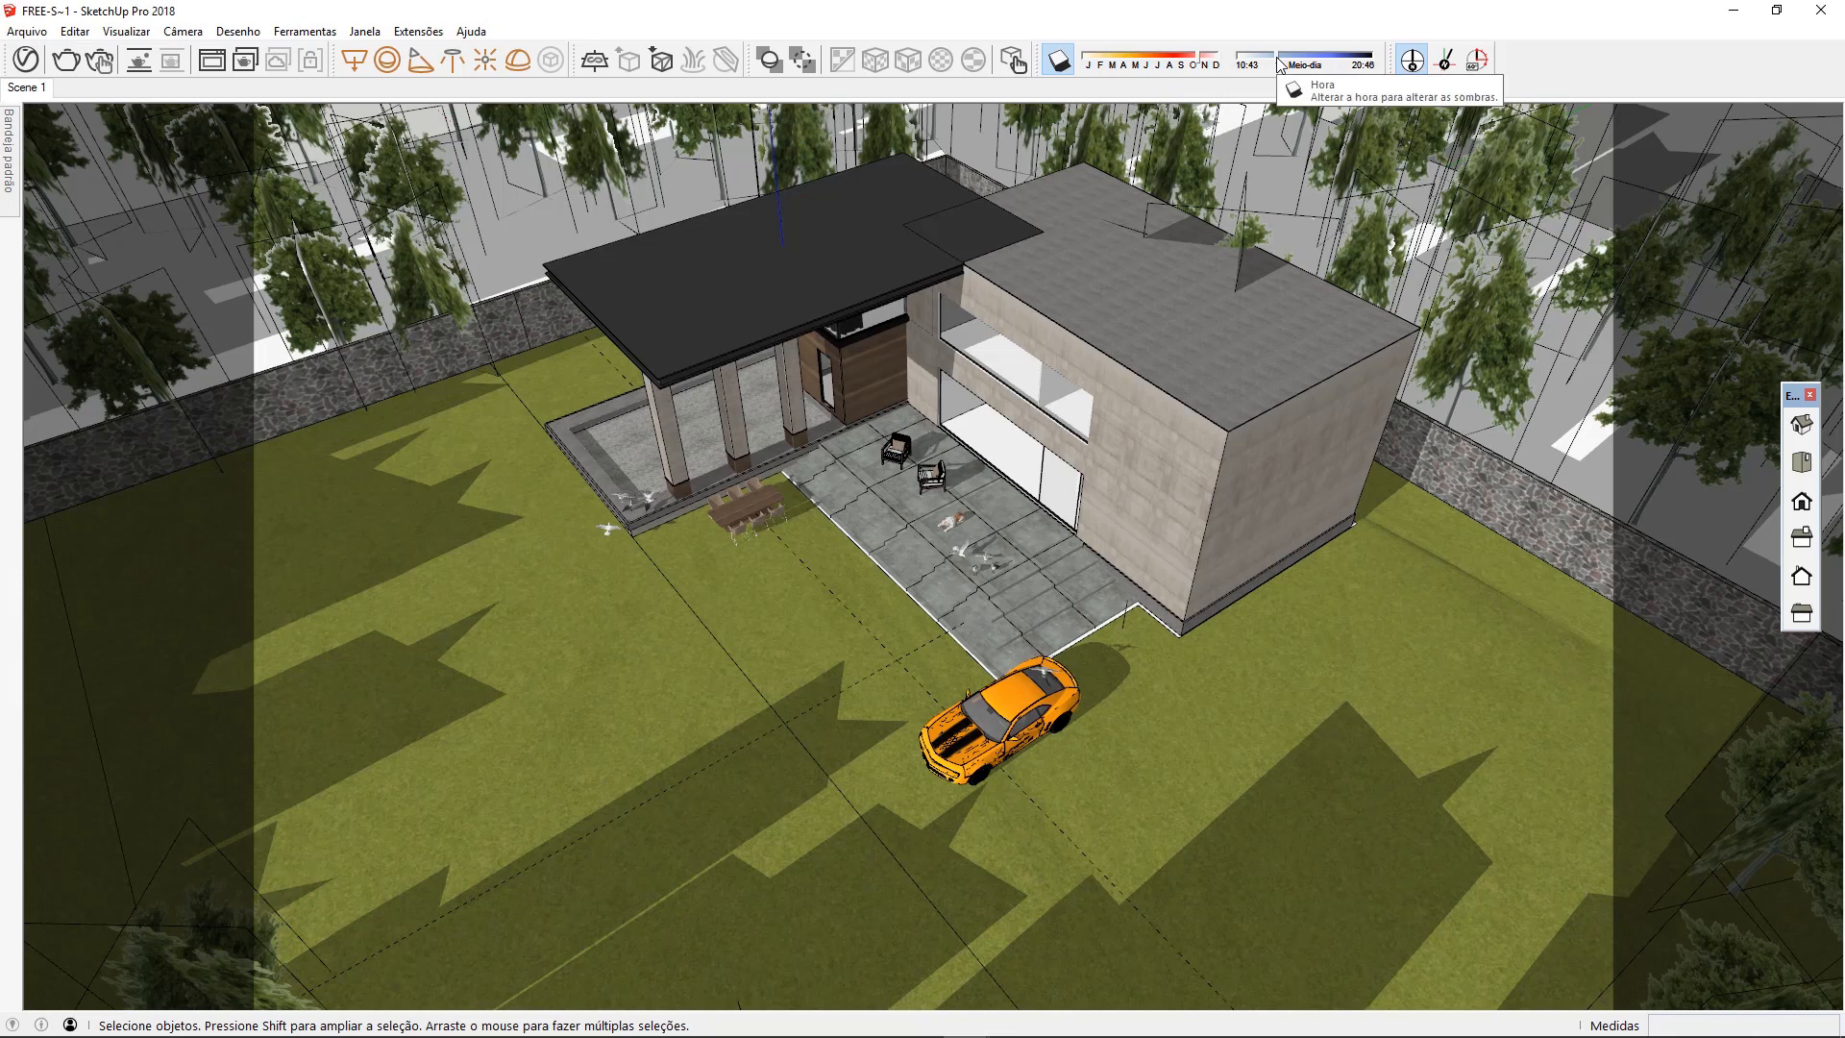
Try shadow dates around July and between November and December, then shift the time past midday to near sunset
{"action": "left_click_drag", "start_coordinate": [1201, 57], "coordinate": [1160, 64]}
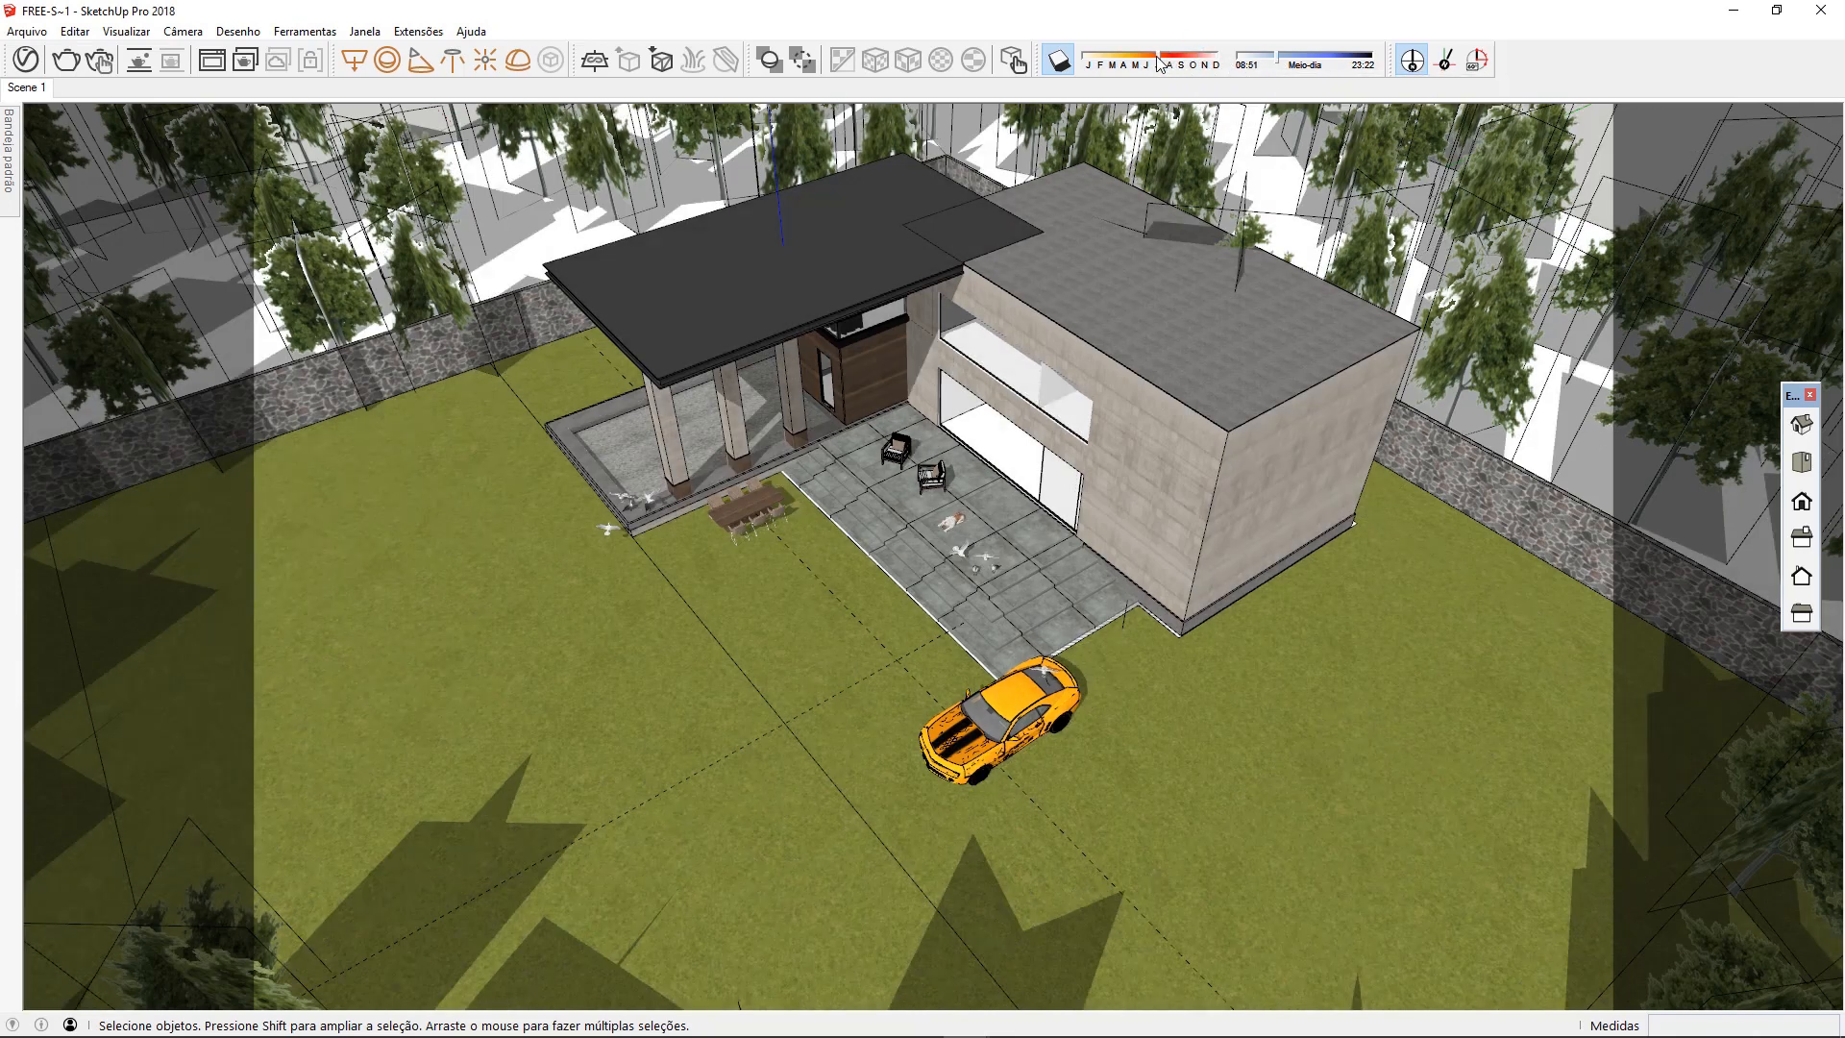
{"action": "scroll", "coordinate": [938, 371], "scroll_direction": "down", "scroll_amount": 3}
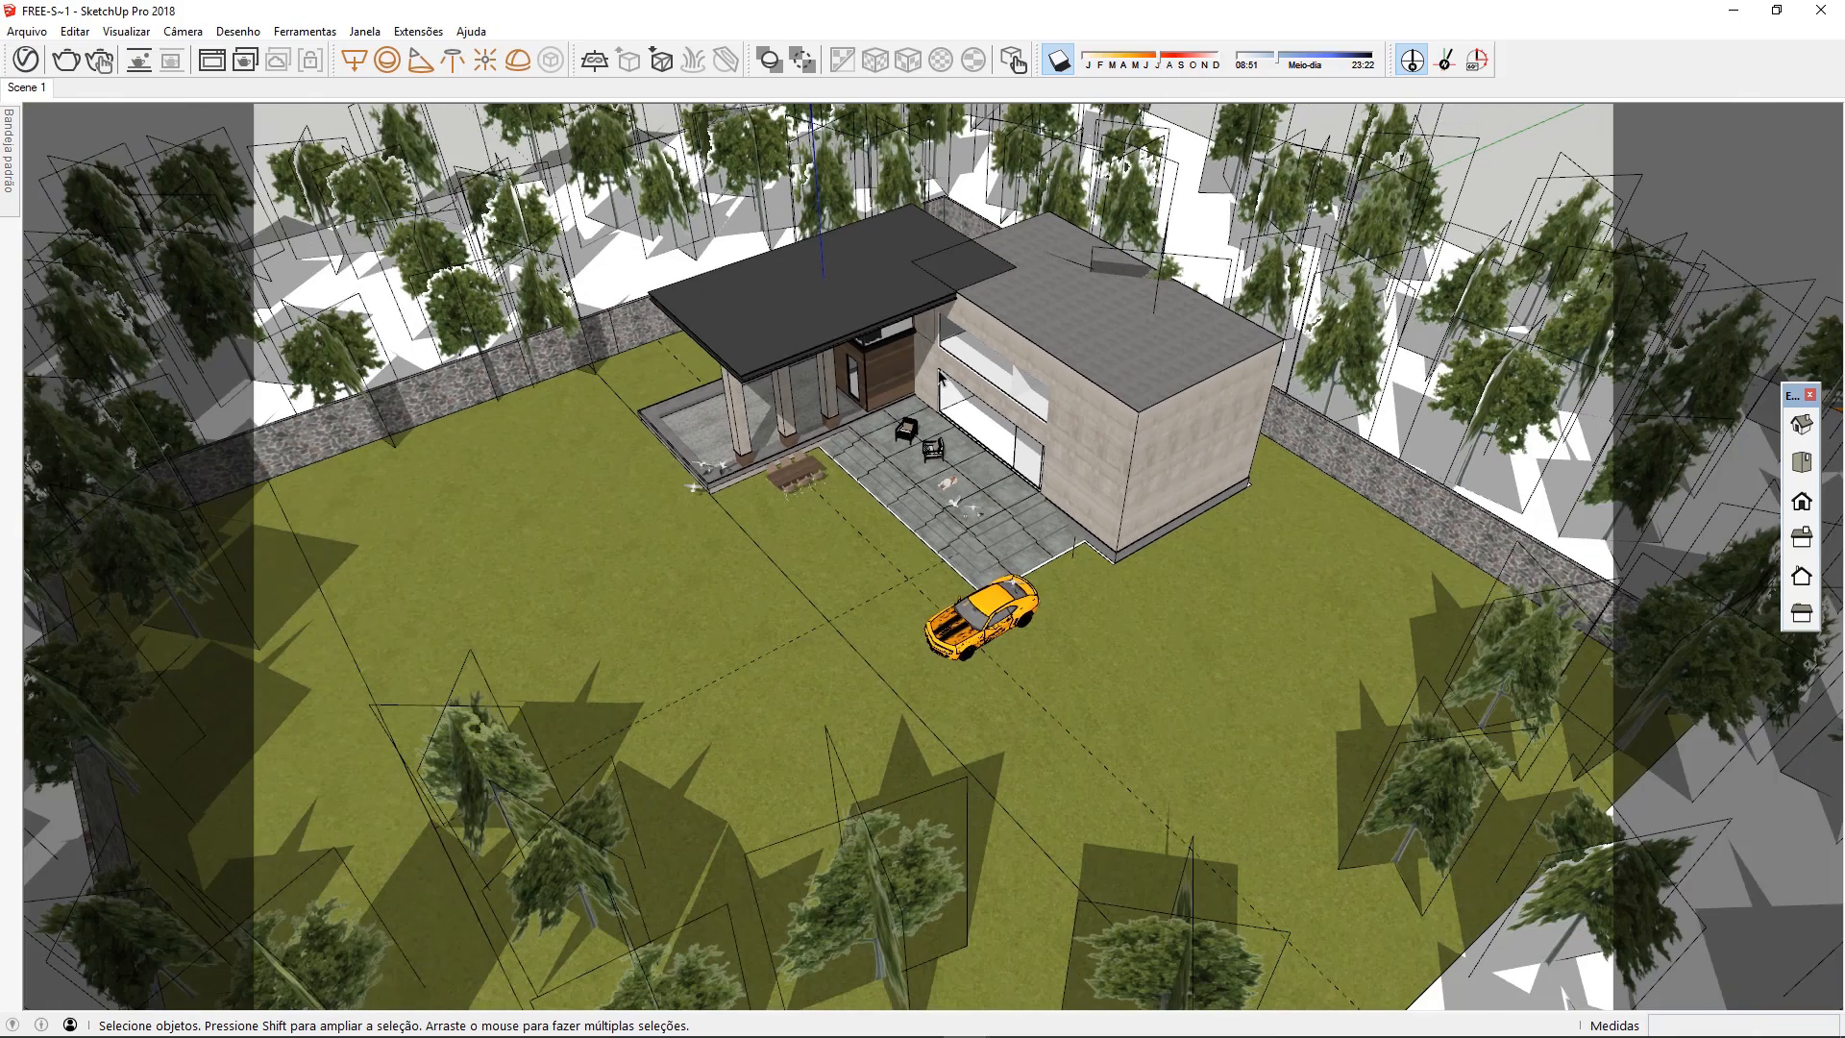
{"action": "middle_click_drag", "start_coordinate": [1094, 475], "coordinate": [1038, 478]}
{"action": "left_click", "coordinate": [1150, 67]}
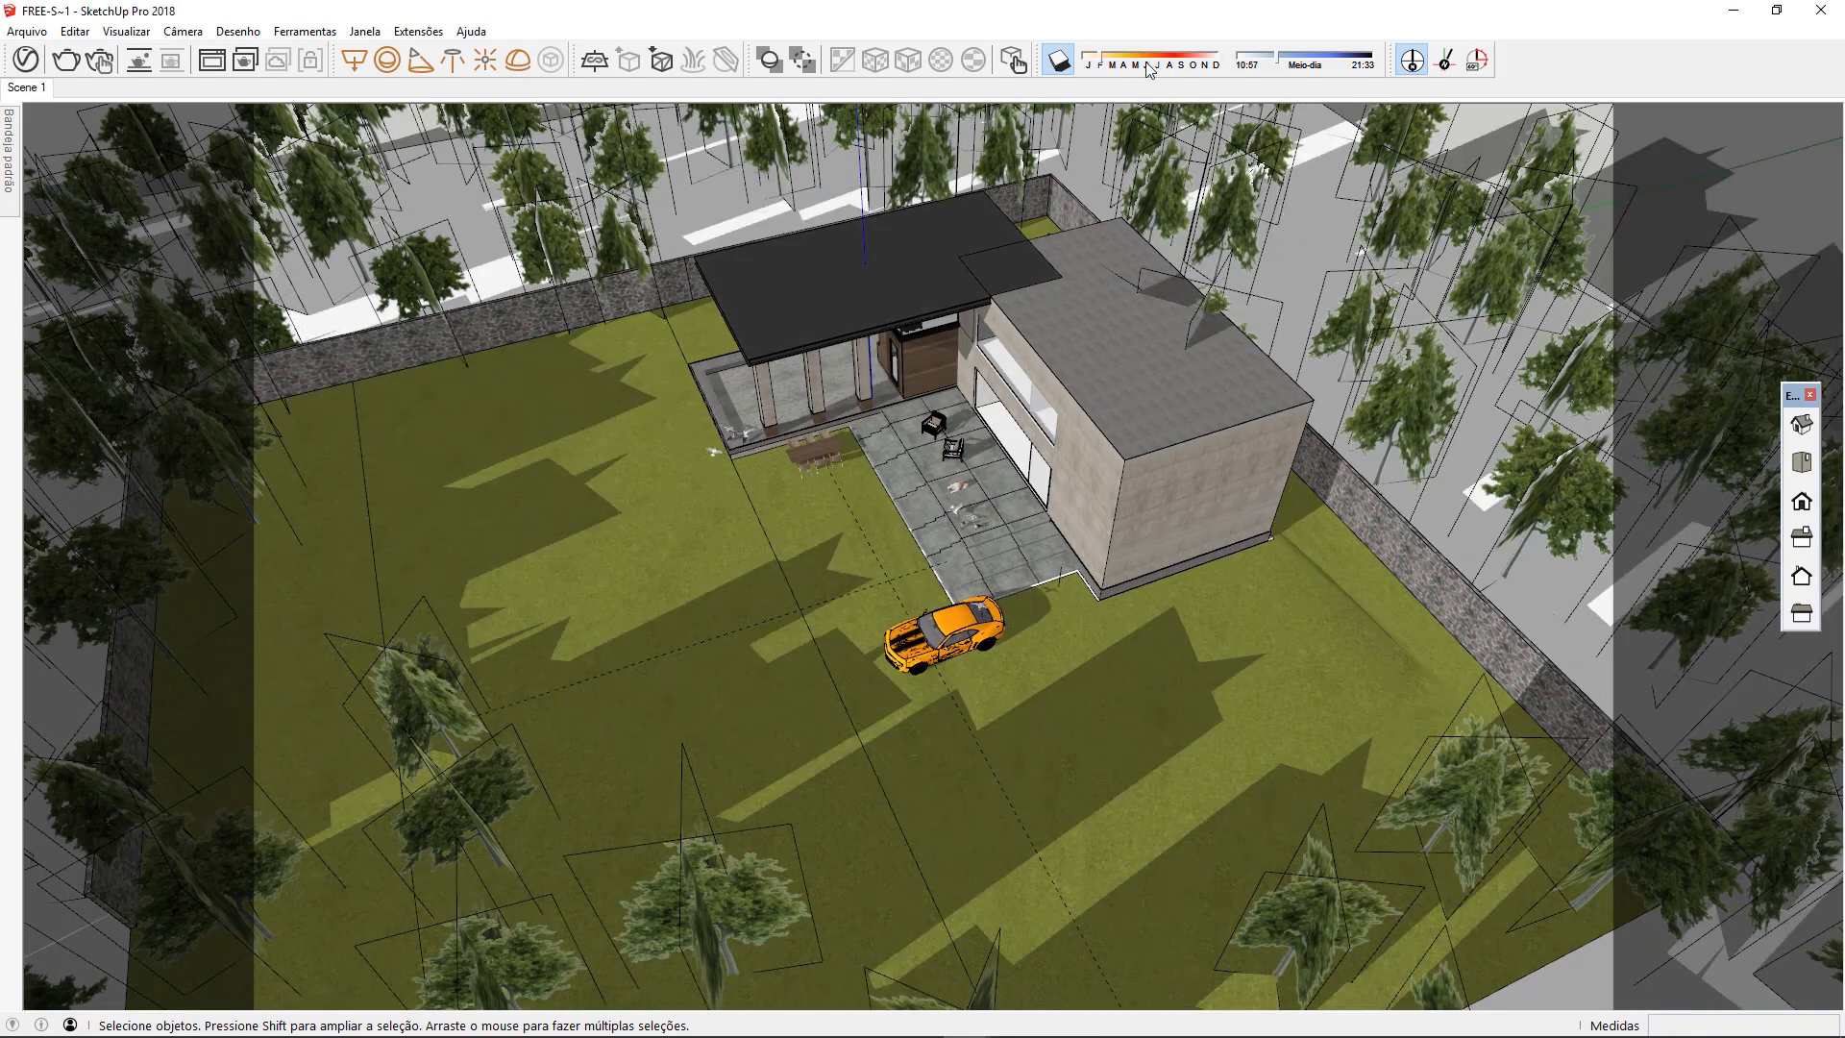
{"action": "left_click", "coordinate": [1207, 67]}
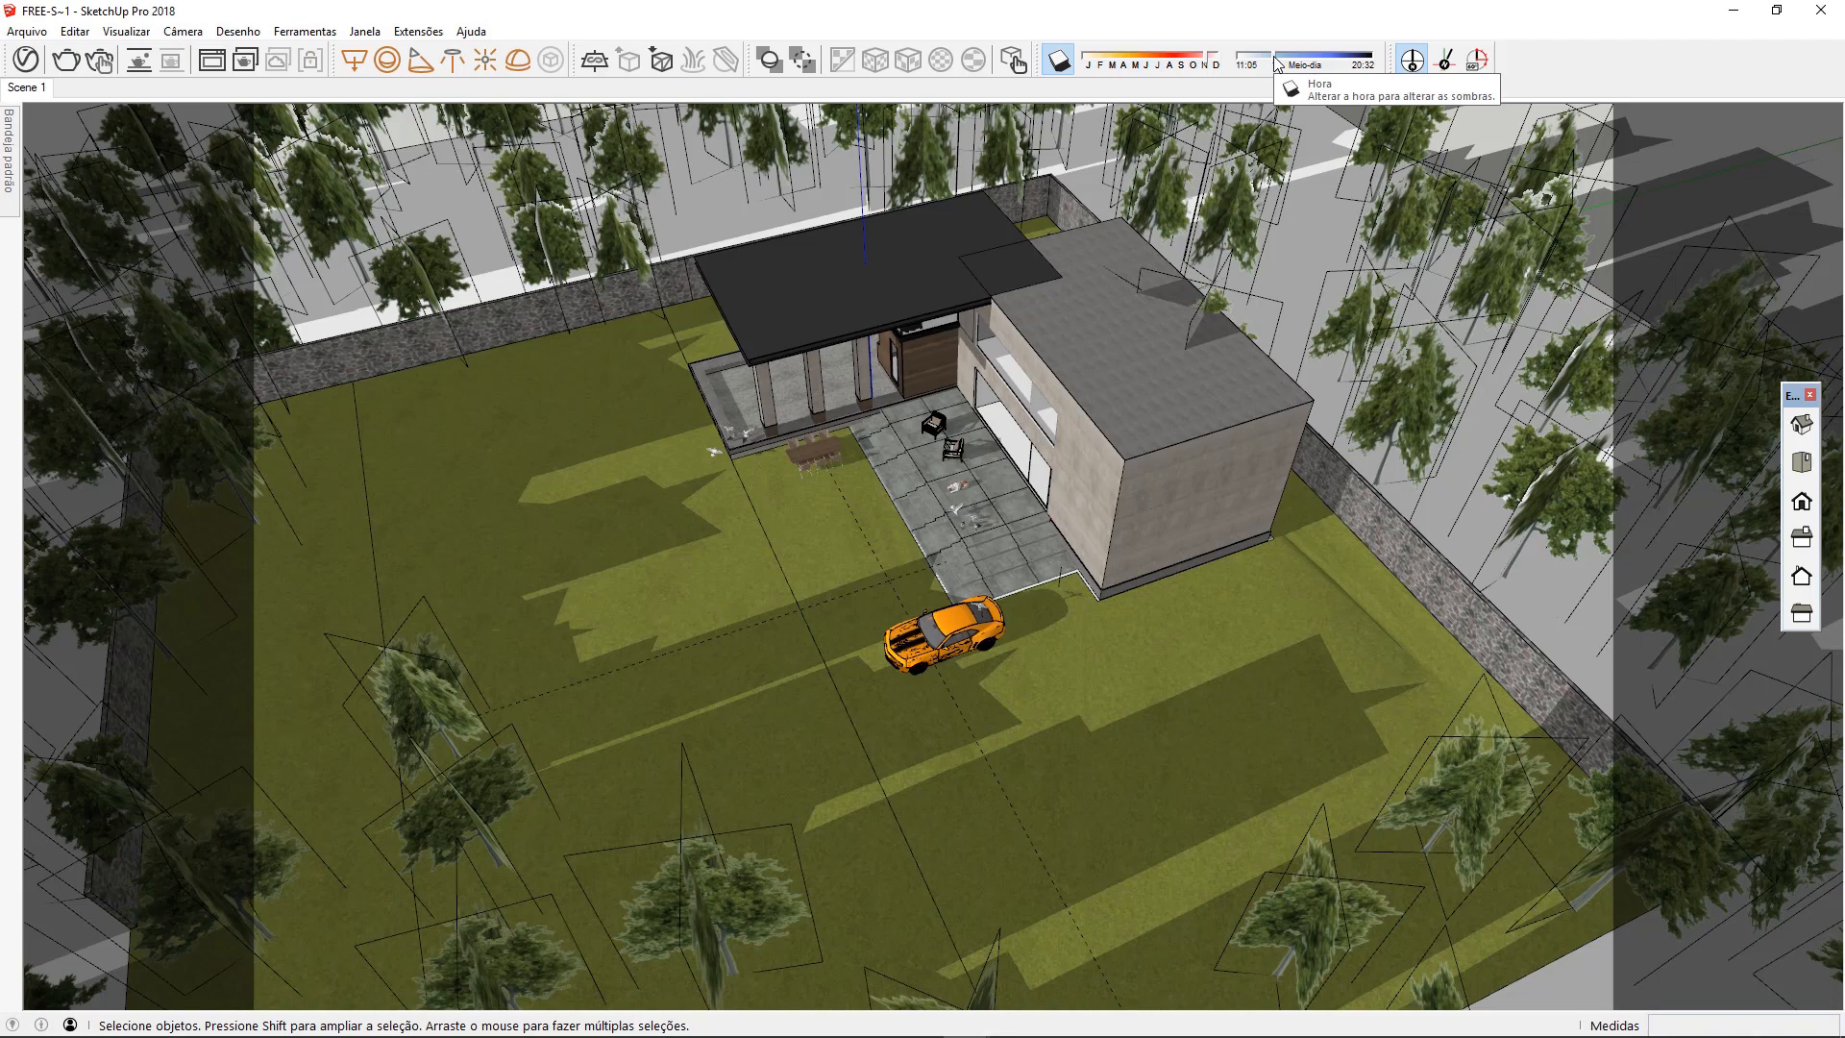
{"action": "left_click_drag", "start_coordinate": [1277, 63], "coordinate": [1301, 66]}
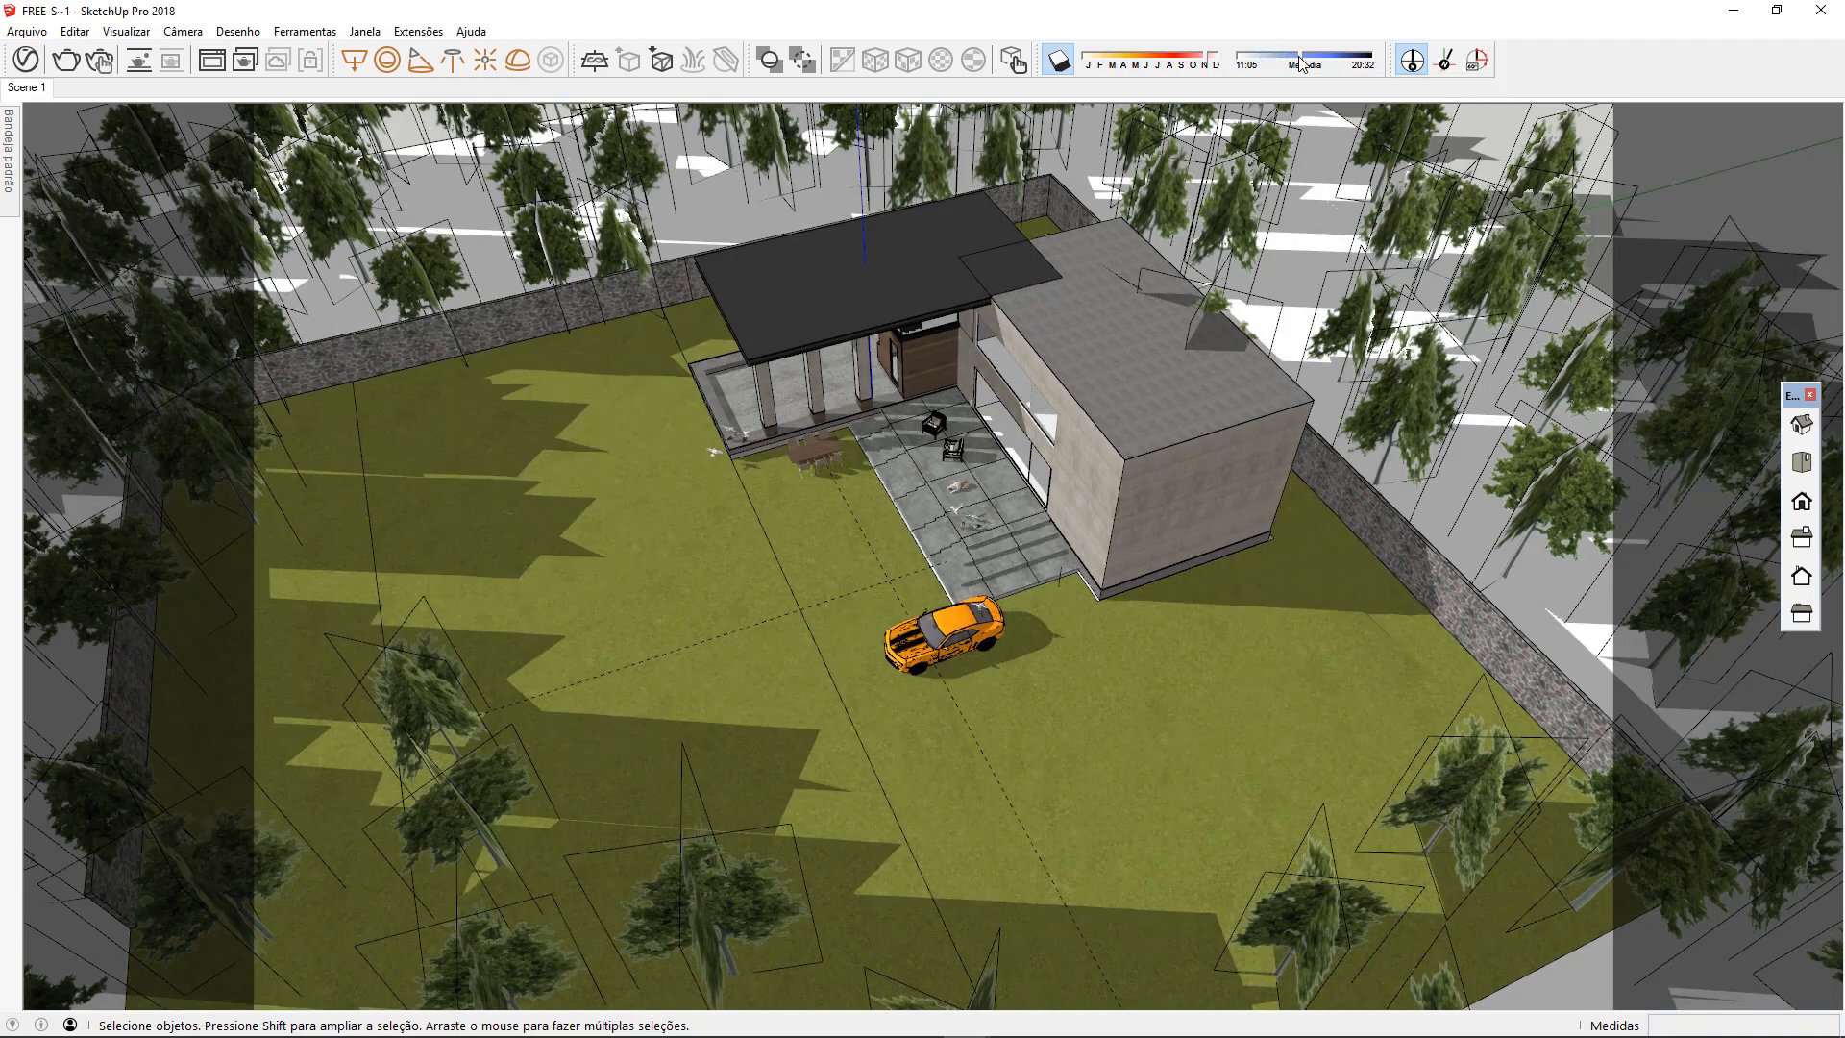
{"action": "left_click_drag", "start_coordinate": [1301, 64], "coordinate": [1353, 63]}
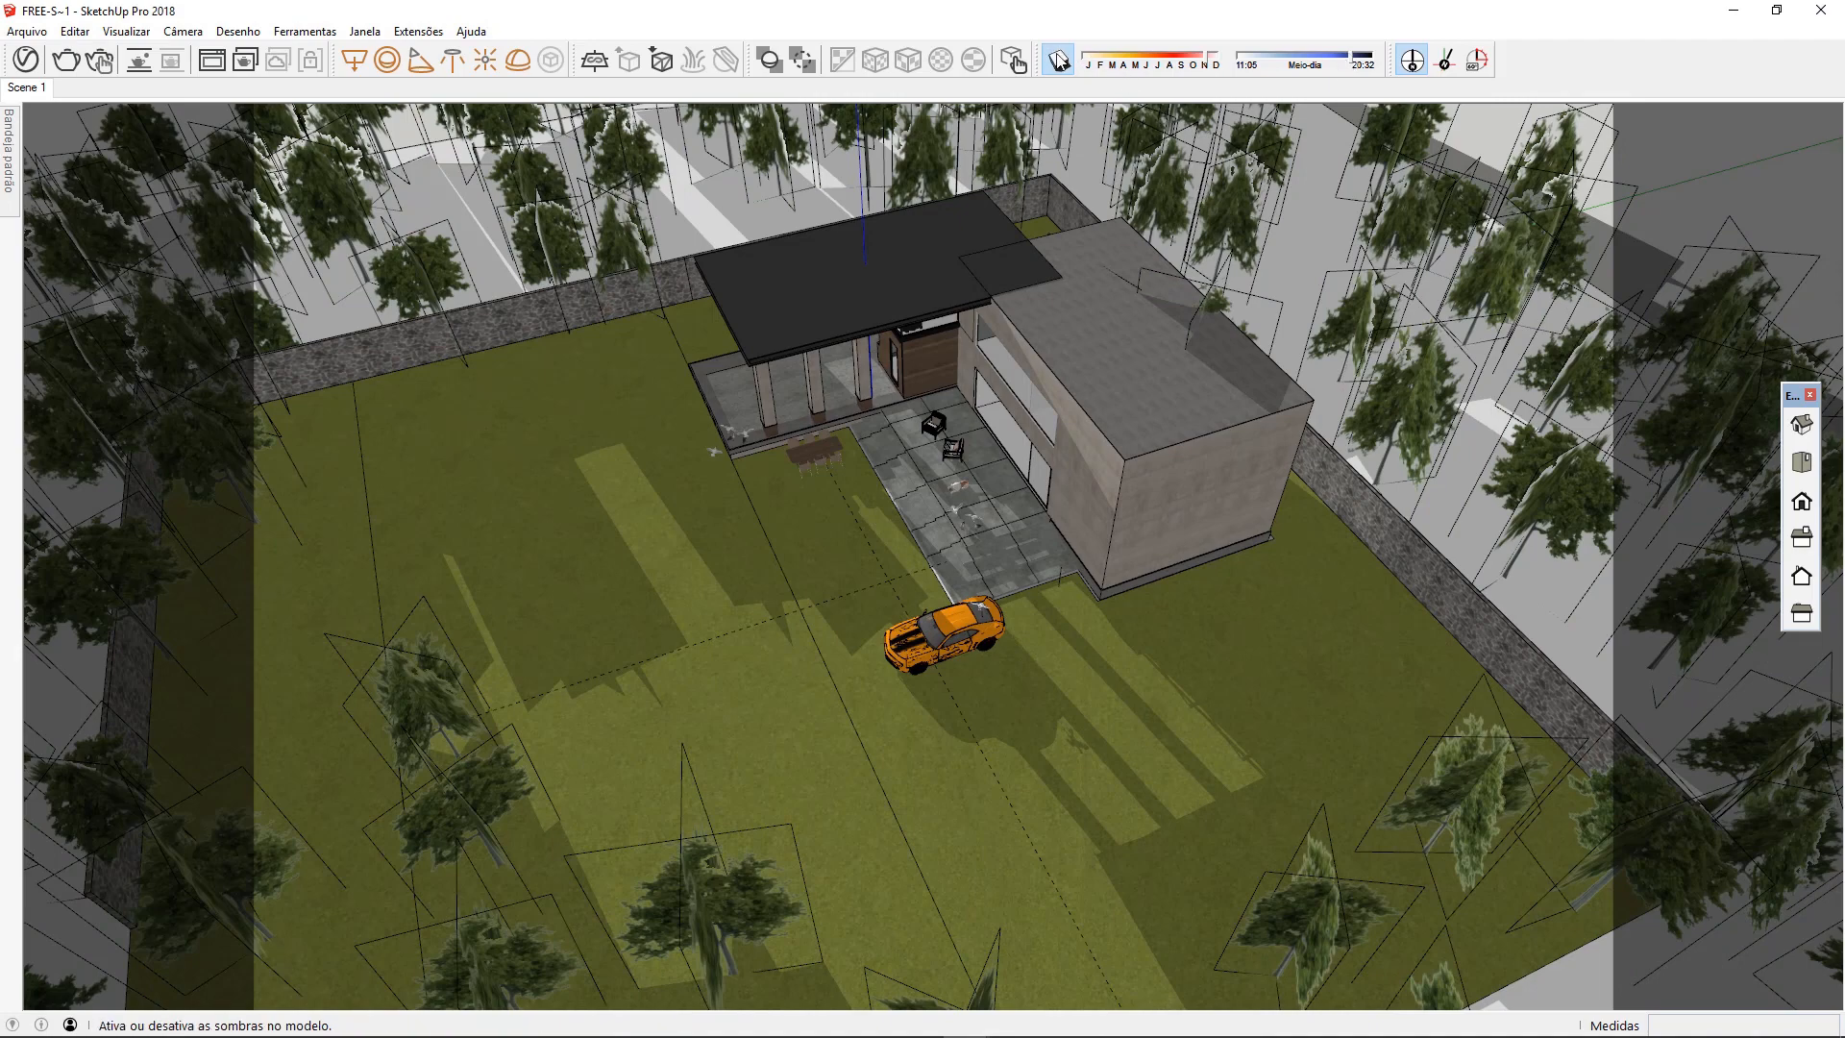
Turn off the model's shadows and restore the Scene 1 view
{"action": "left_click", "coordinate": [1058, 60]}
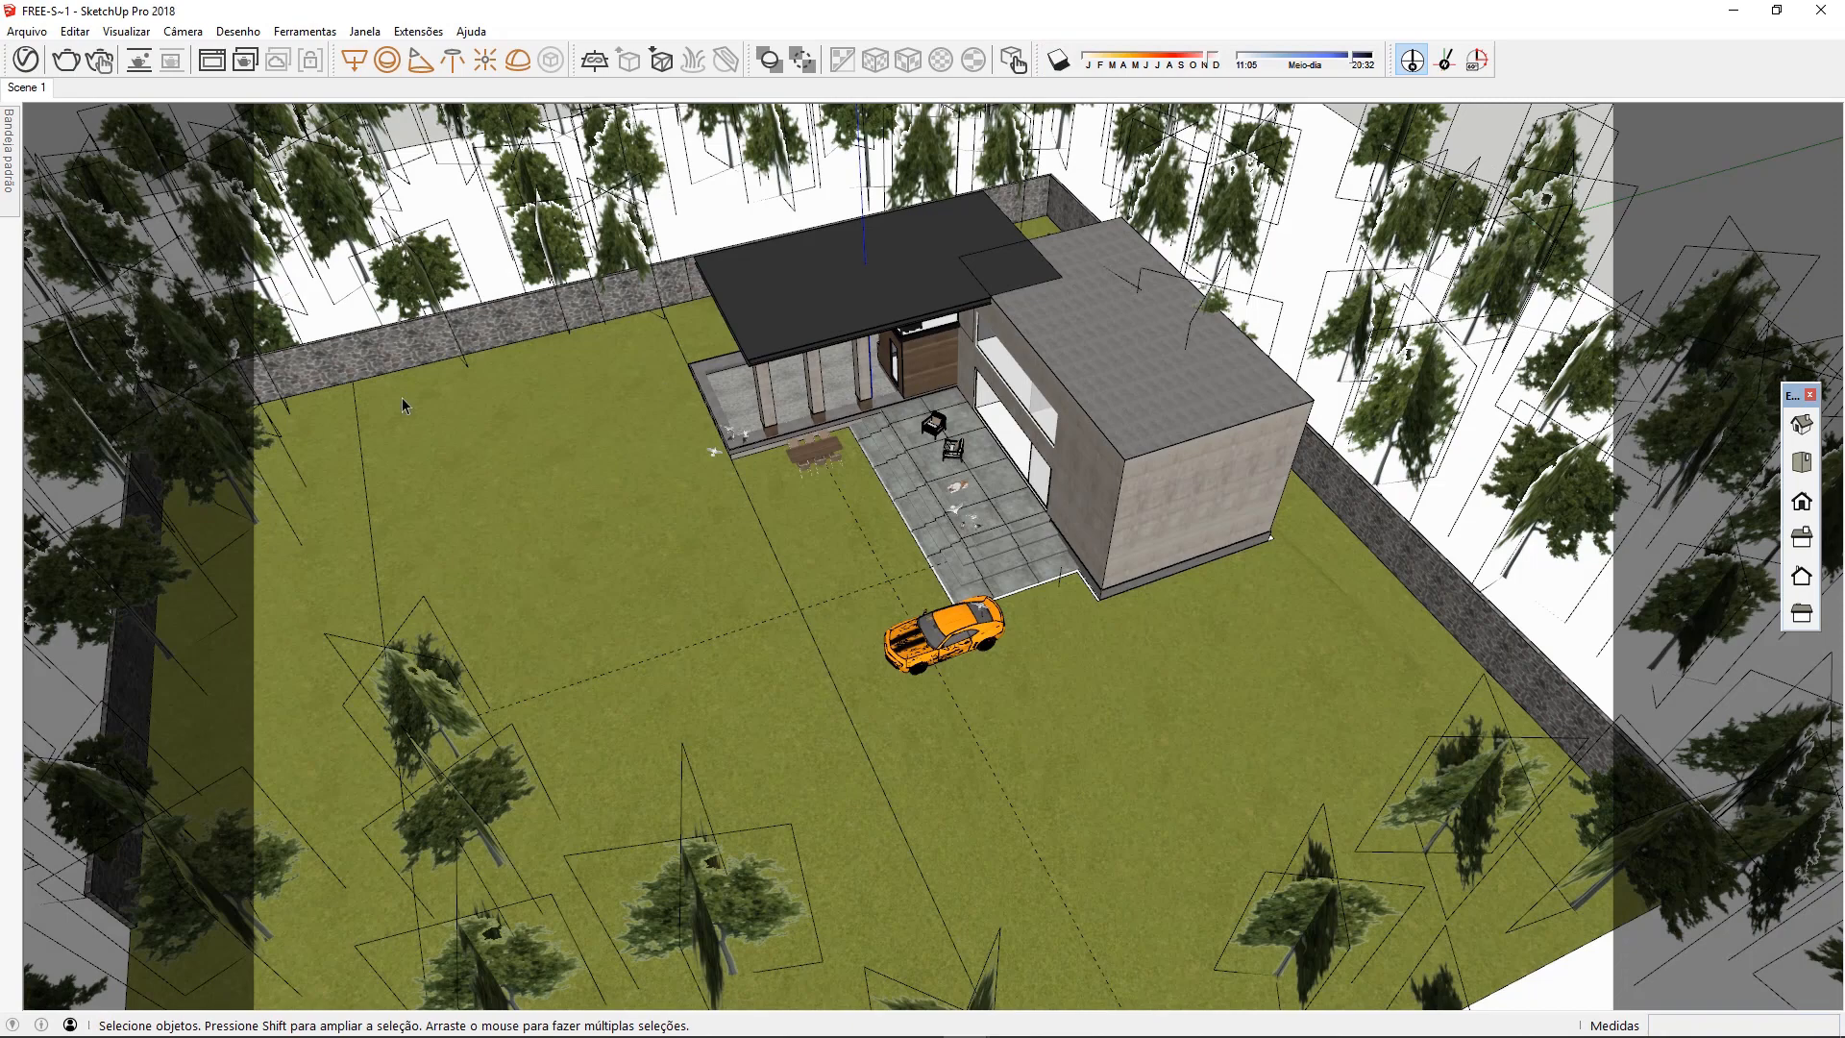
{"action": "left_click", "coordinate": [46, 90]}
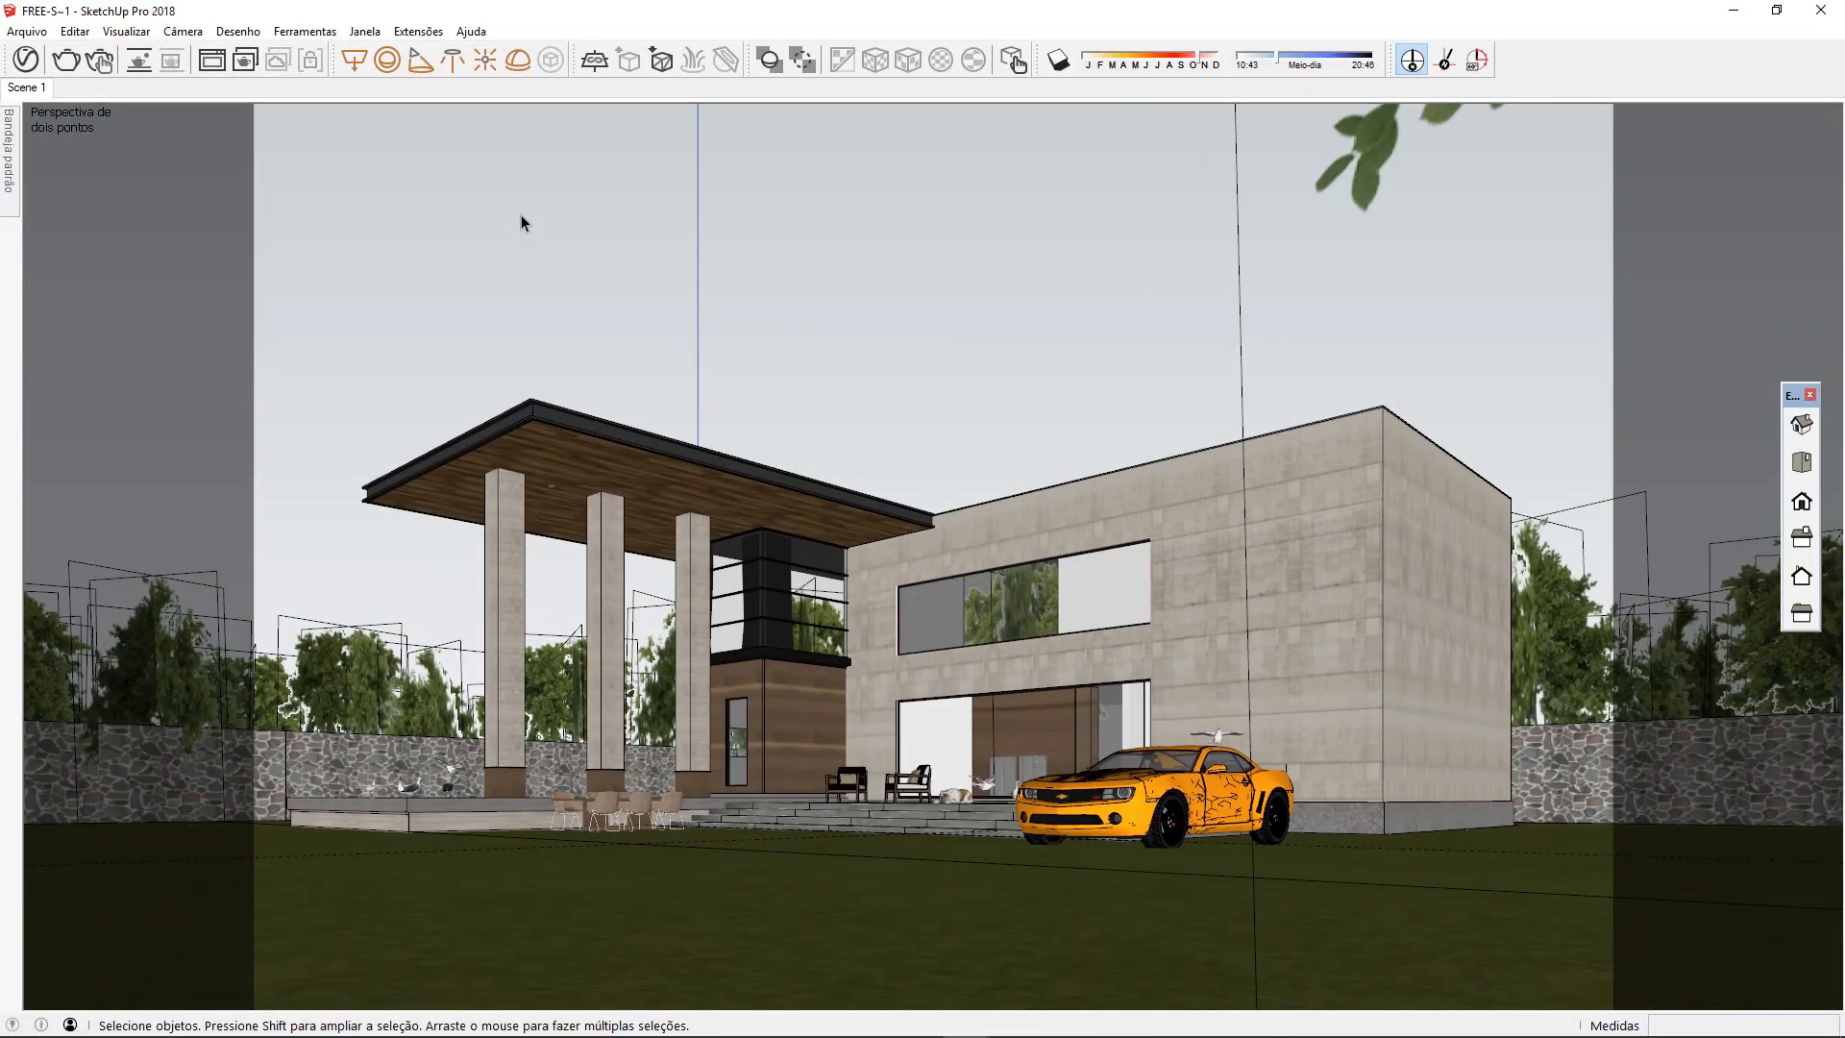
Set the shadow date close to December and the time just before sunset, then render the scene
{"action": "left_click", "coordinate": [1188, 60]}
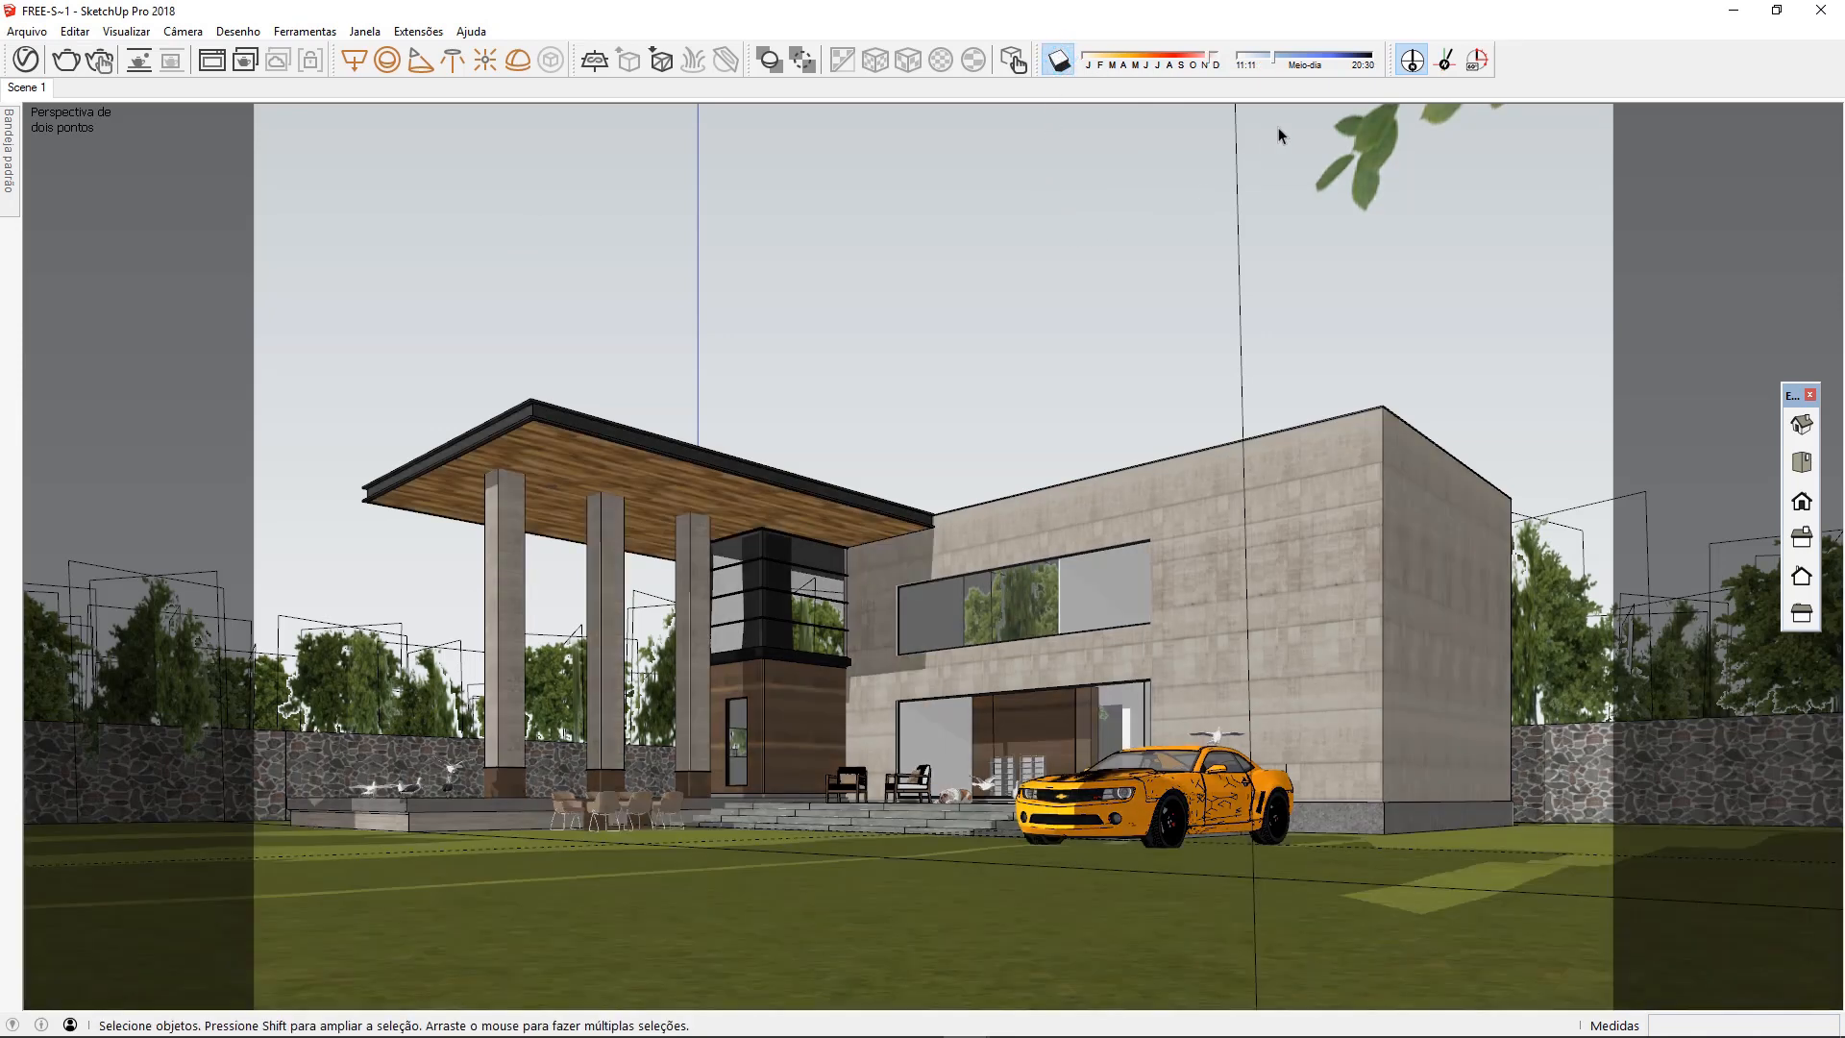
{"action": "left_click", "coordinate": [1348, 64]}
{"action": "left_click_drag", "start_coordinate": [1340, 57], "coordinate": [1348, 55]}
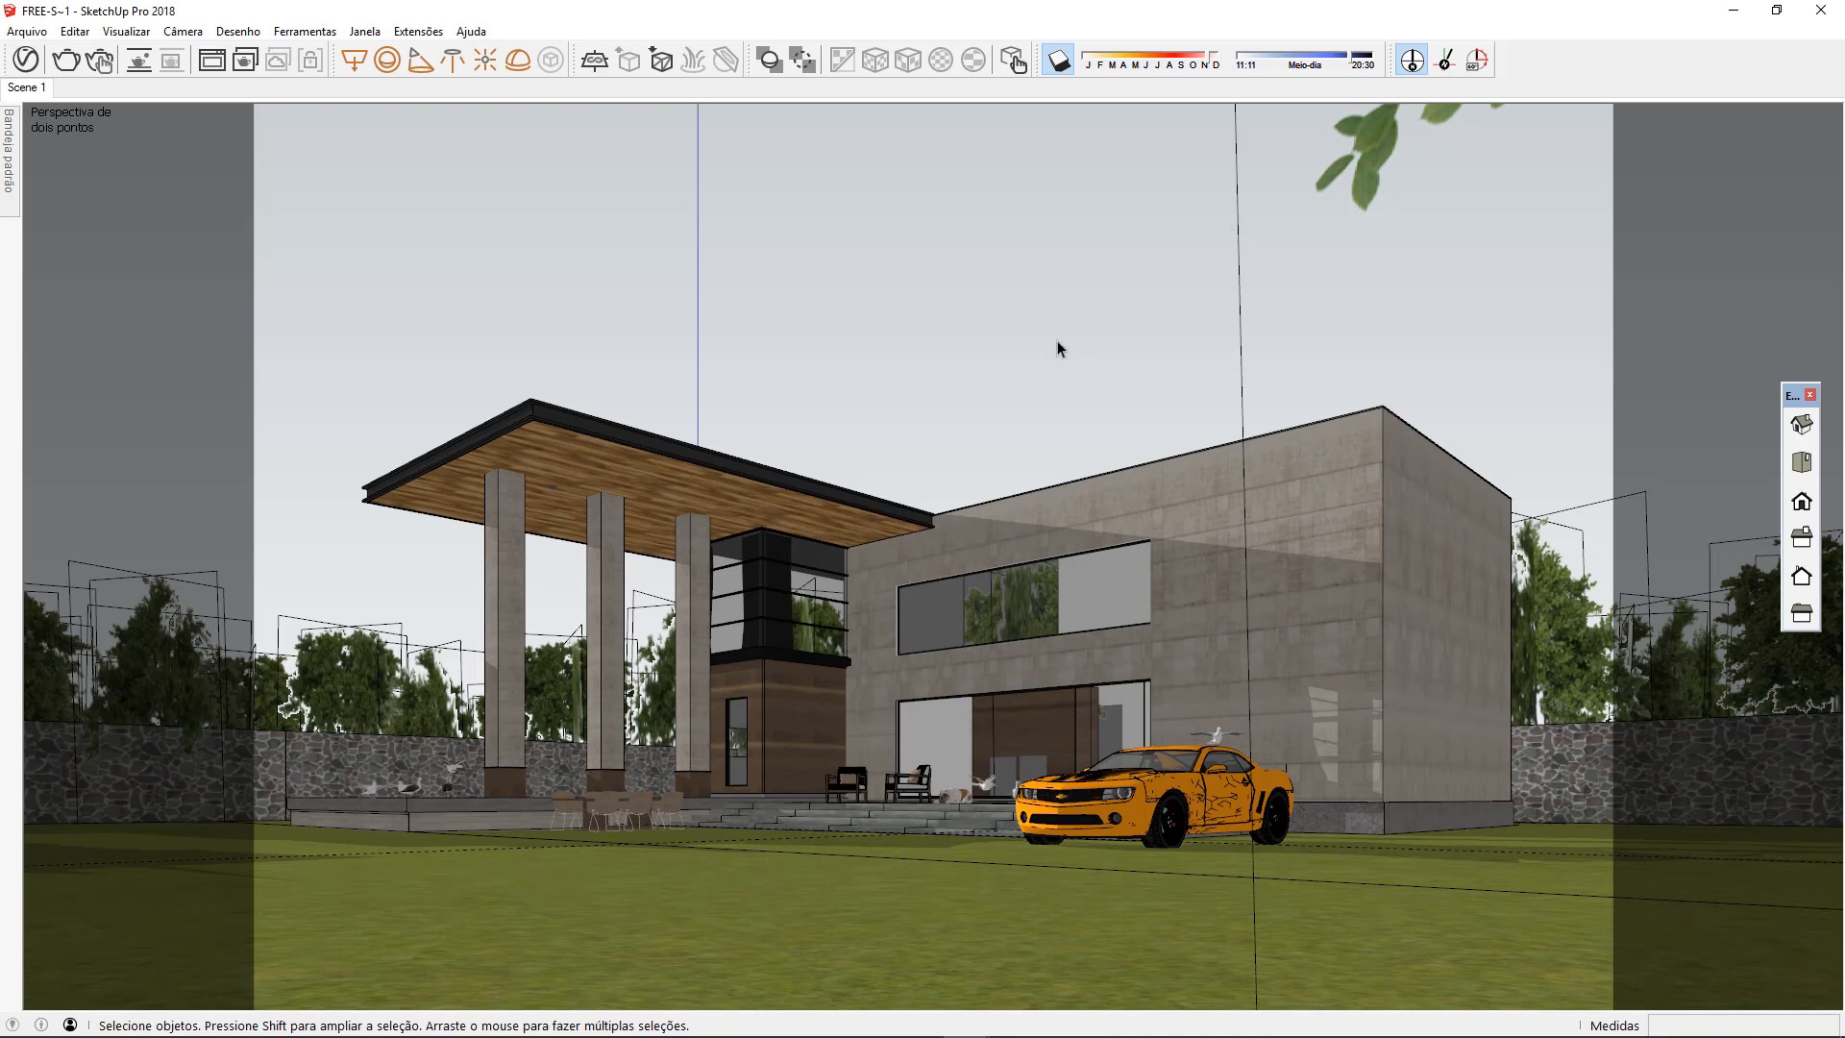
{"action": "left_click", "coordinate": [69, 63]}
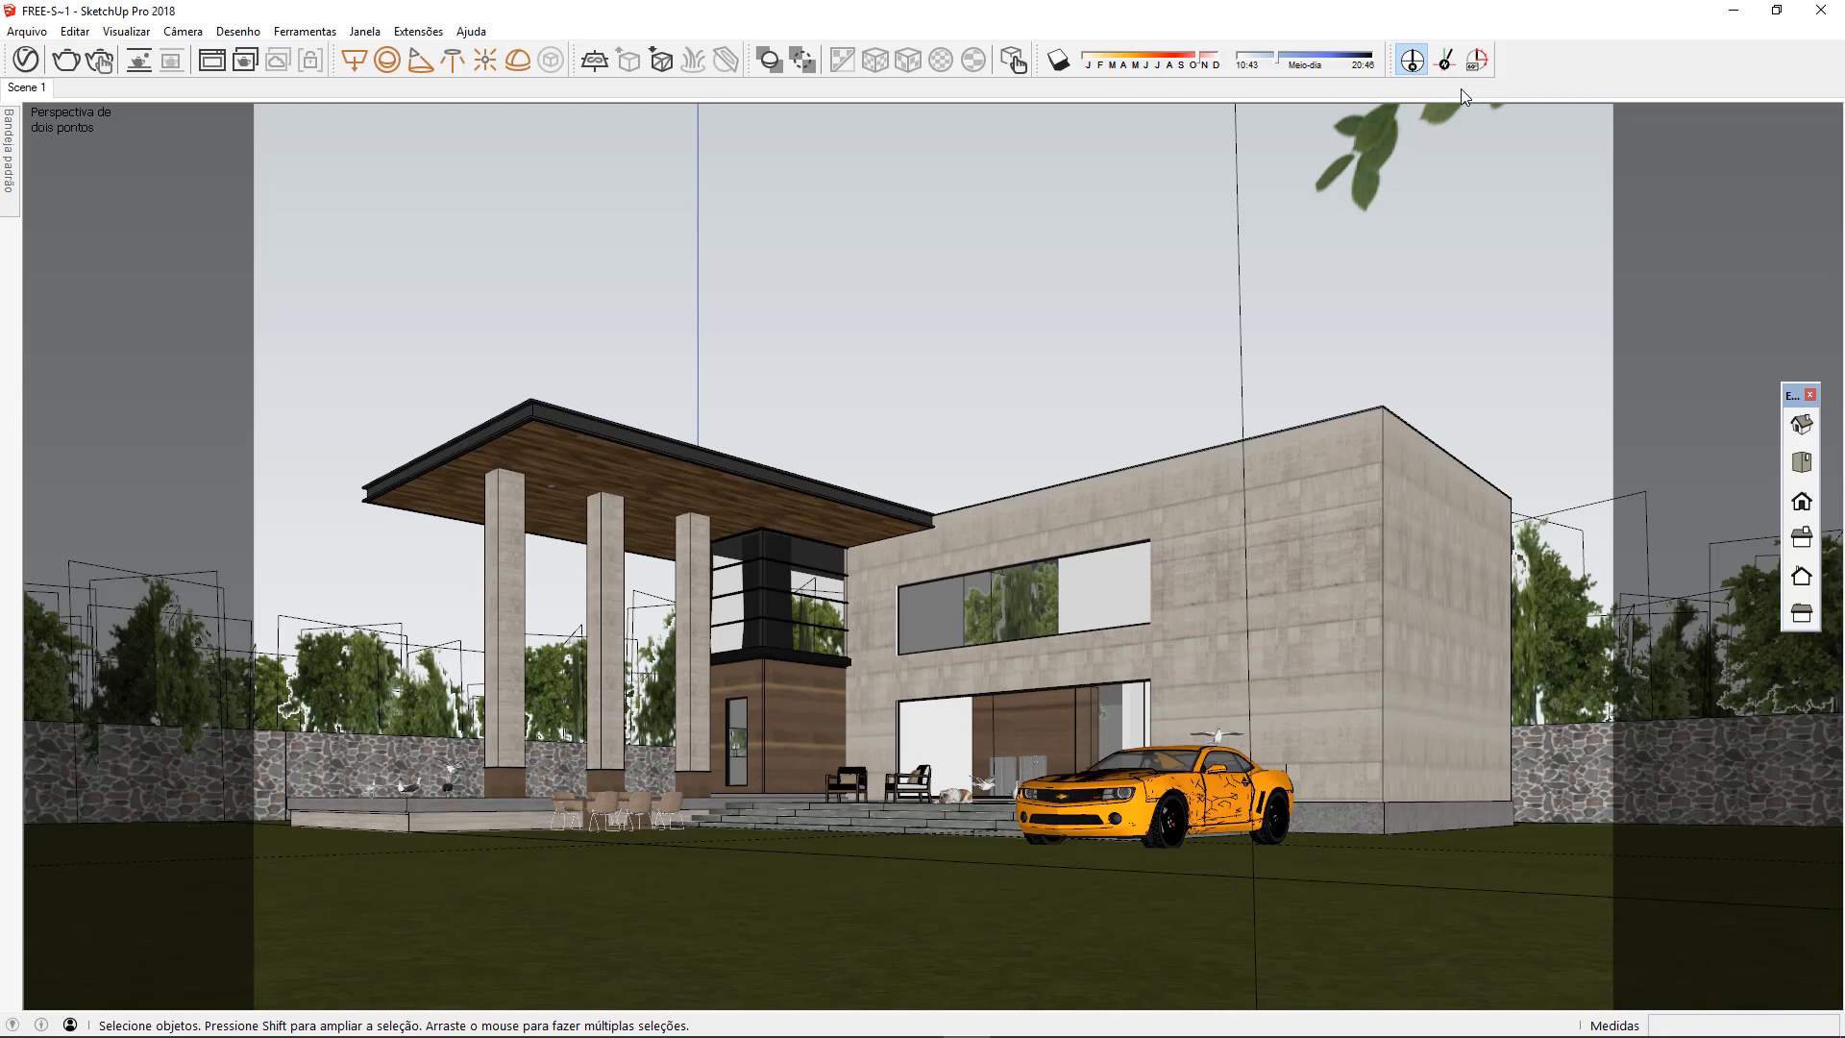
Turn on shadows and try a different solar north direction picked from the lawn, then restore the Scene 1 view
{"action": "left_click", "coordinate": [1057, 67]}
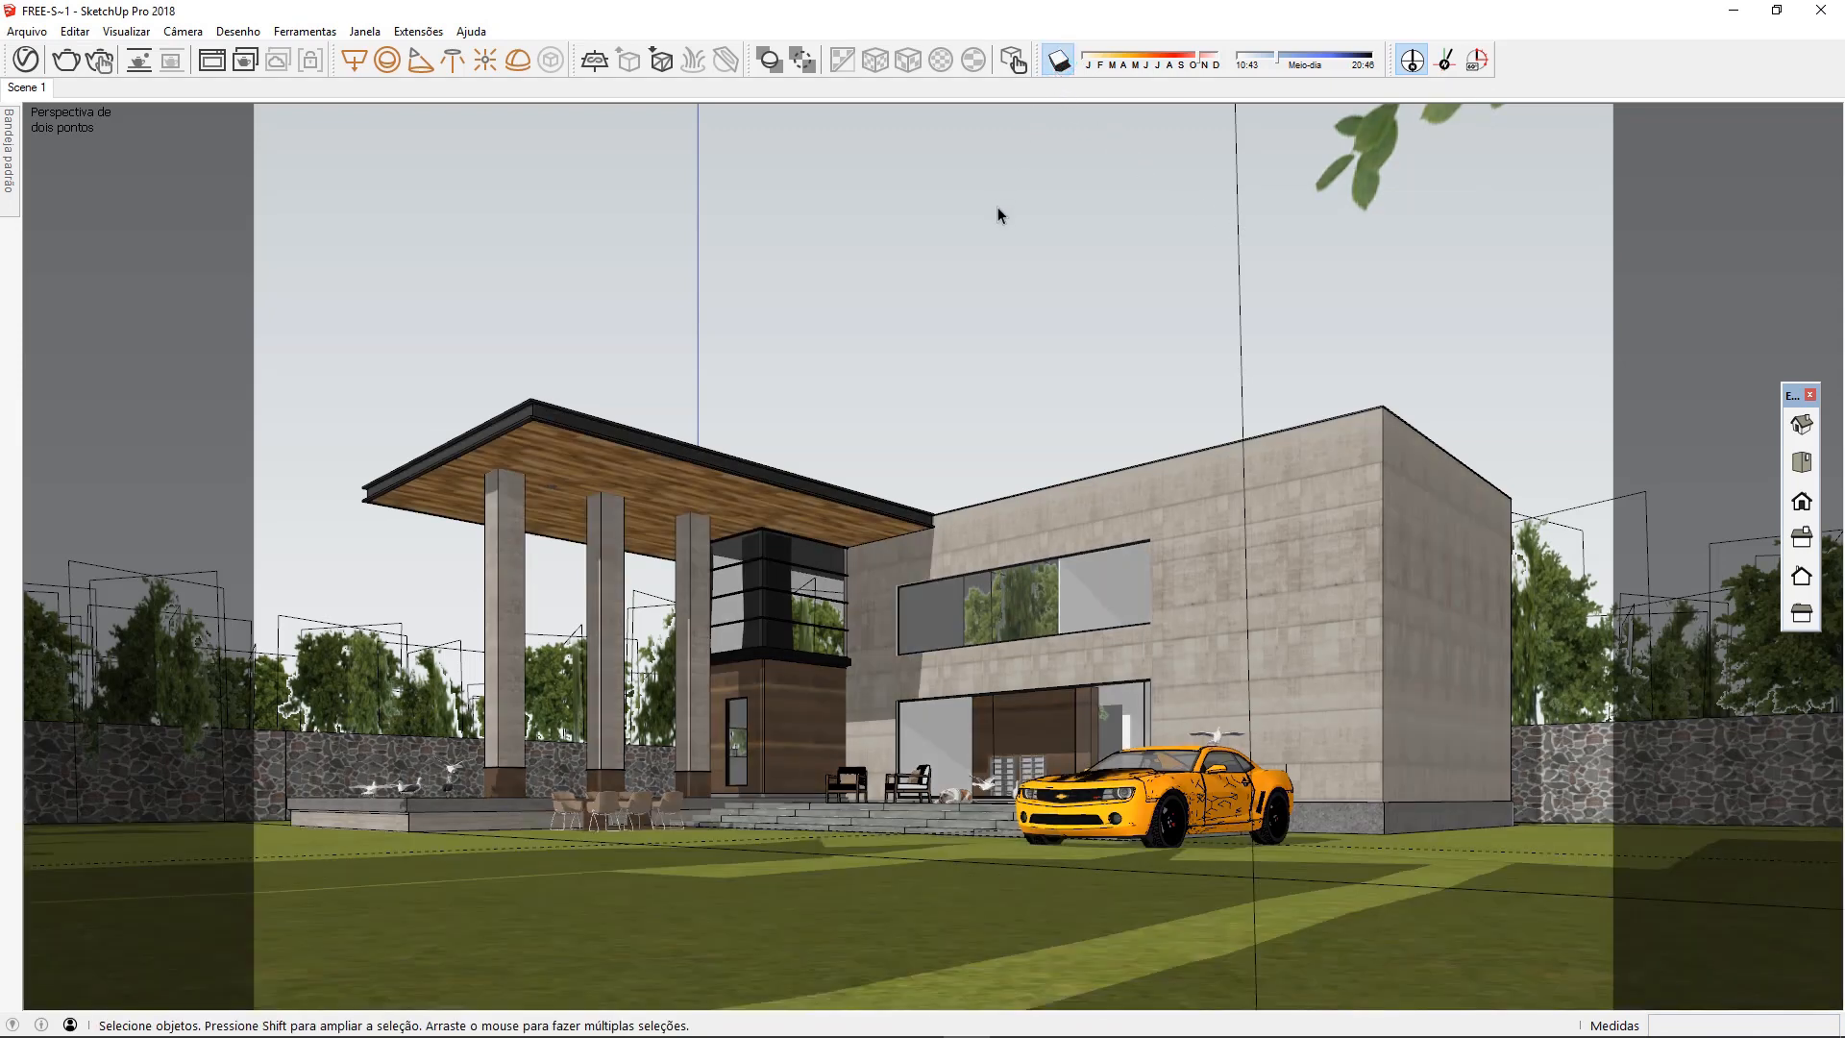
{"action": "left_click", "coordinate": [1447, 63]}
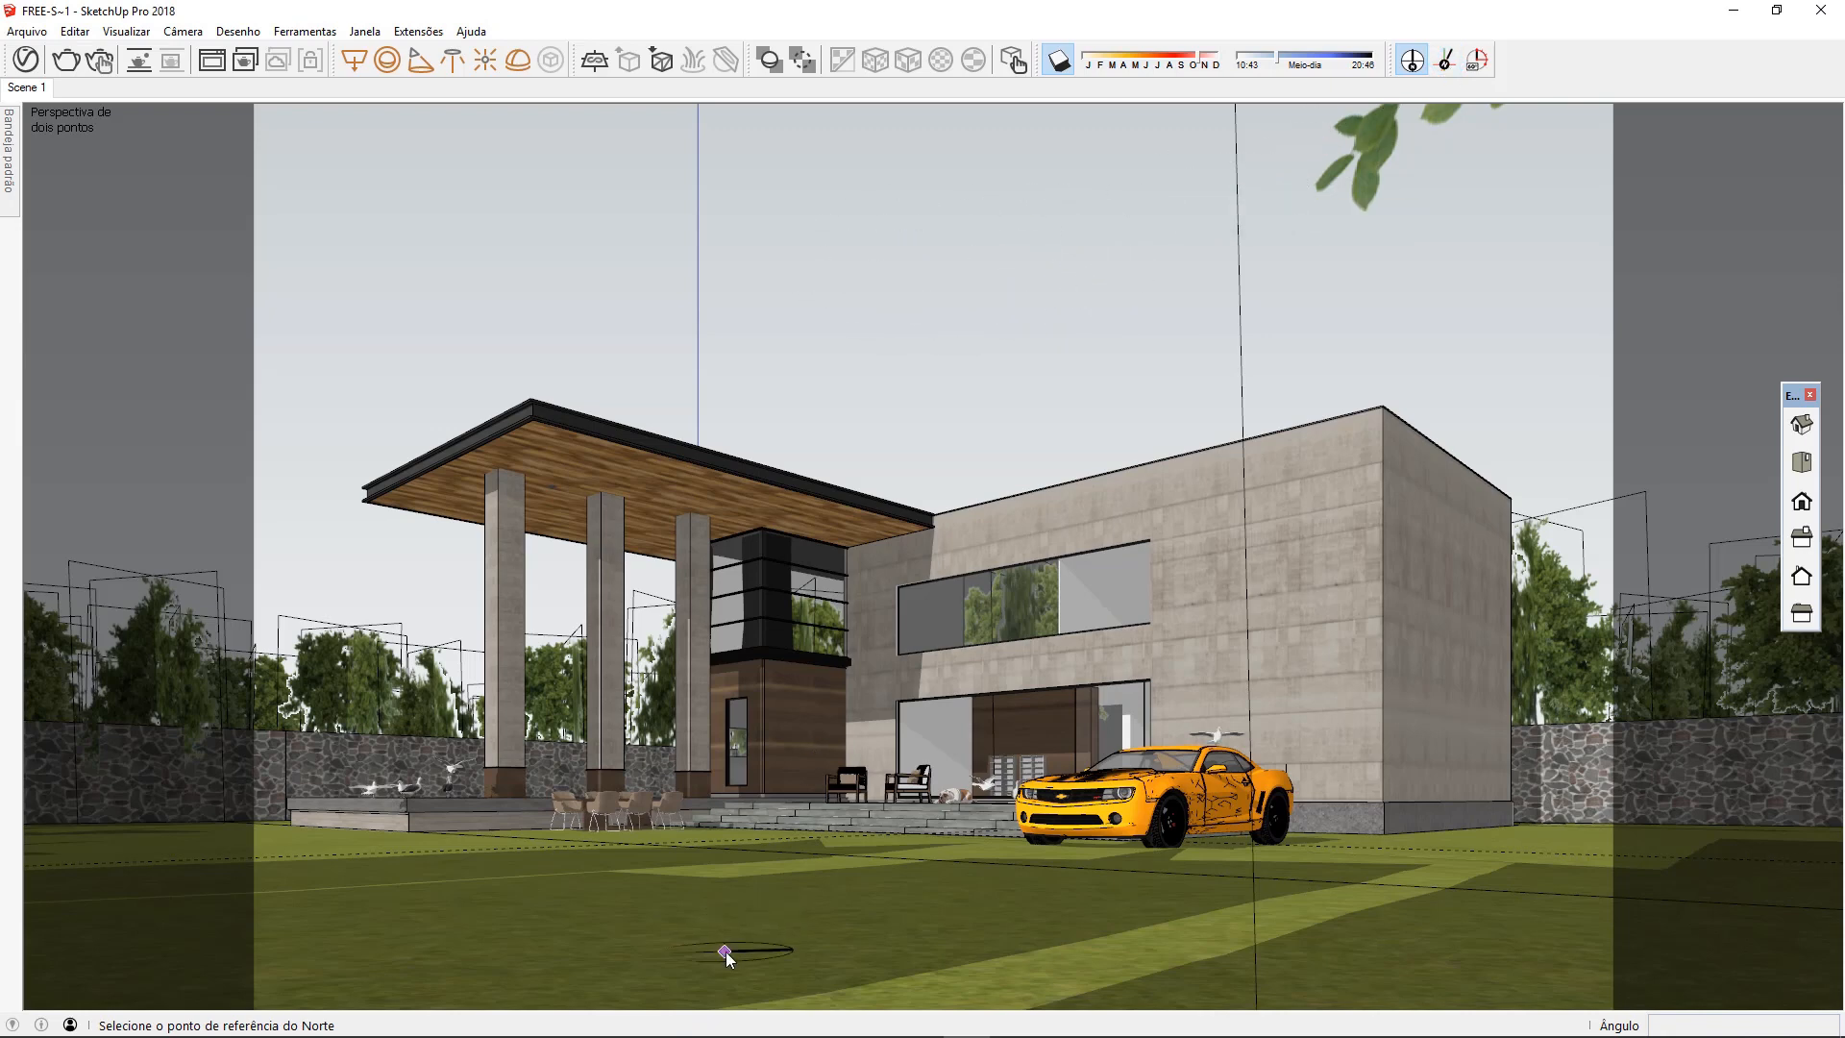
{"action": "left_click", "coordinate": [777, 943]}
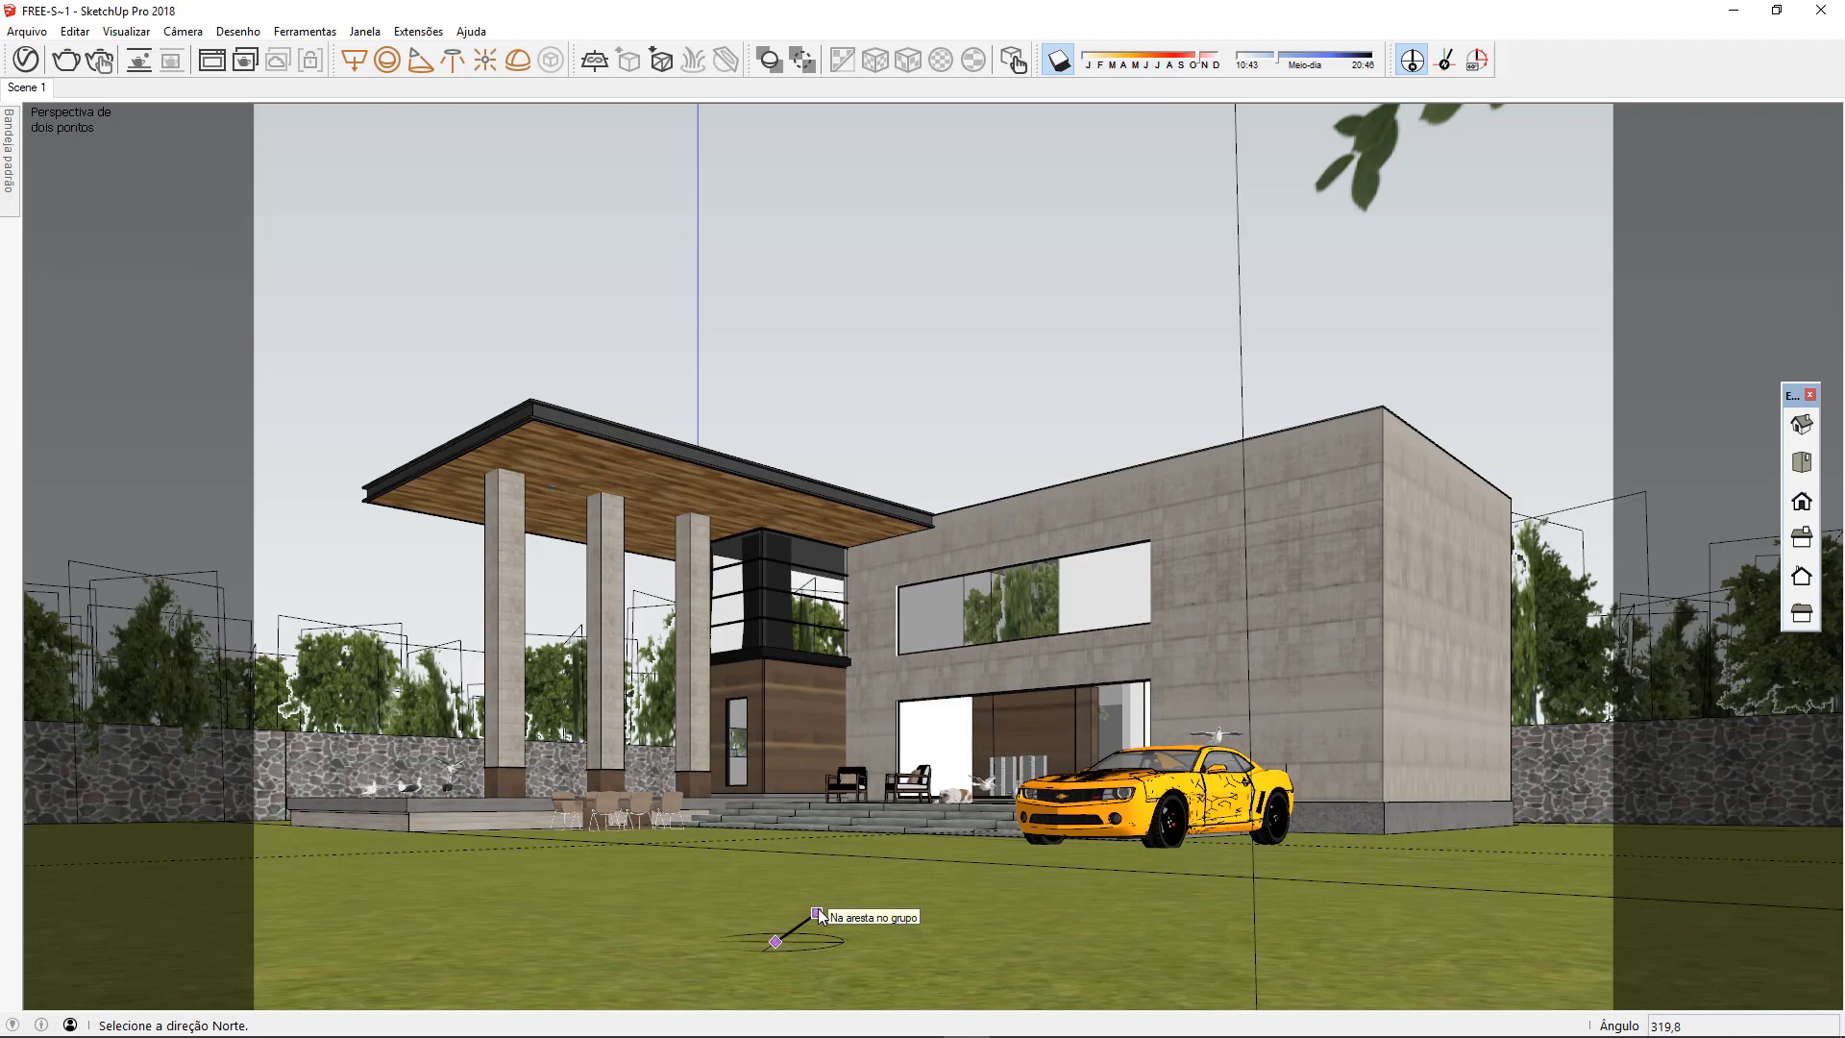
{"action": "middle_click_drag", "start_coordinate": [824, 914], "coordinate": [855, 567]}
{"action": "scroll", "coordinate": [842, 550], "scroll_direction": "down", "scroll_amount": 3}
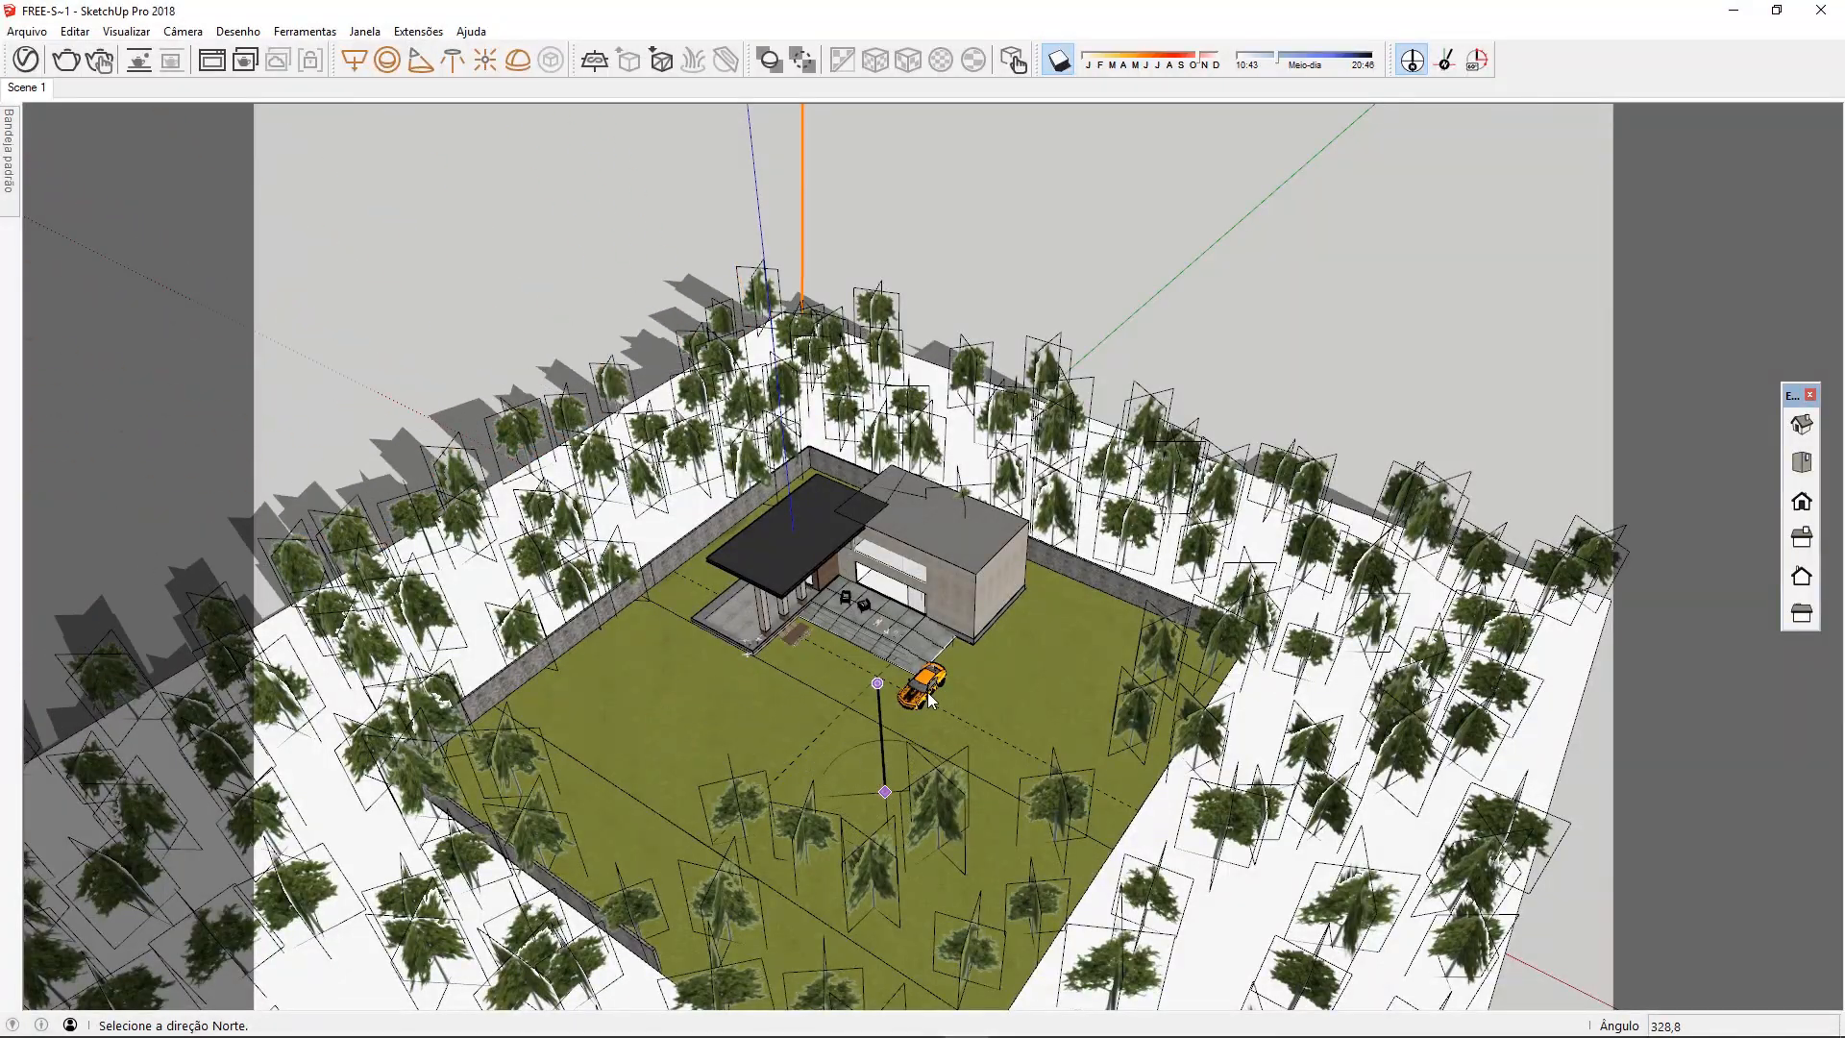
{"action": "left_click", "coordinate": [829, 732]}
{"action": "left_click", "coordinate": [30, 88]}
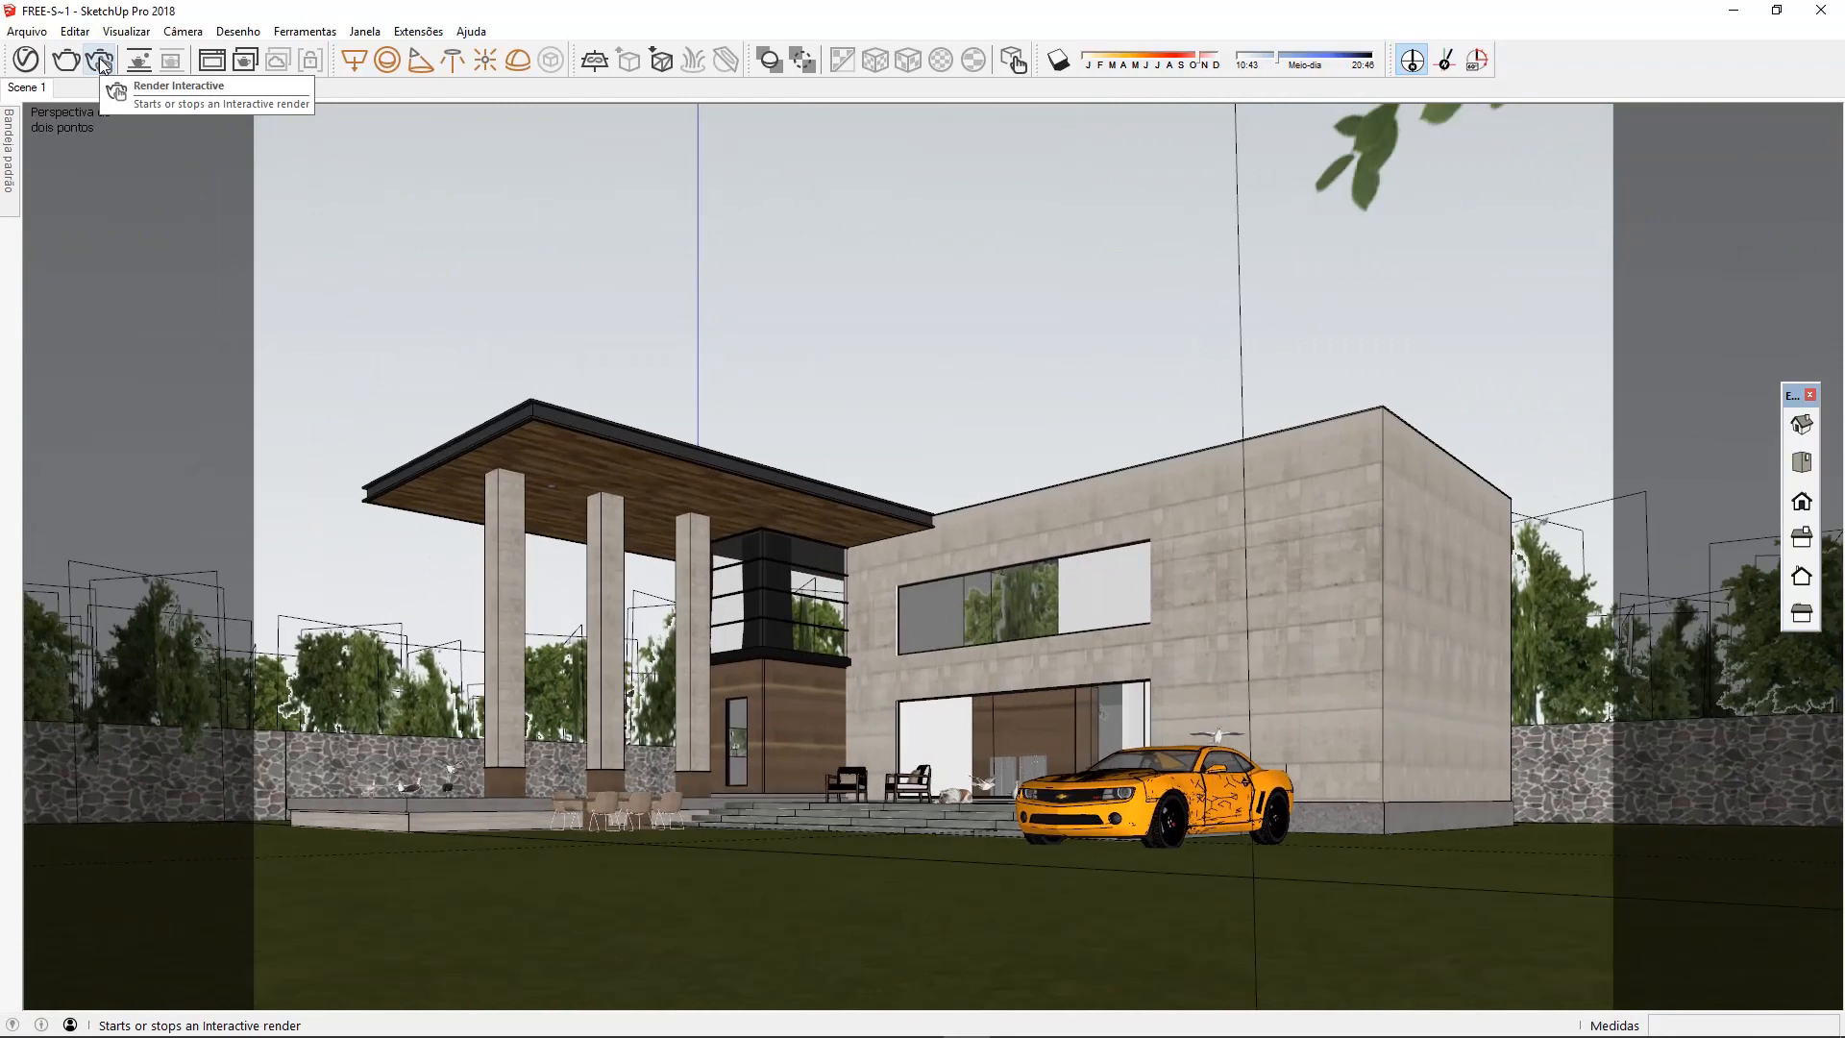
Start an interactive render and redirect solar north twice from points on the lawn in front of the house
{"action": "left_click", "coordinate": [100, 61]}
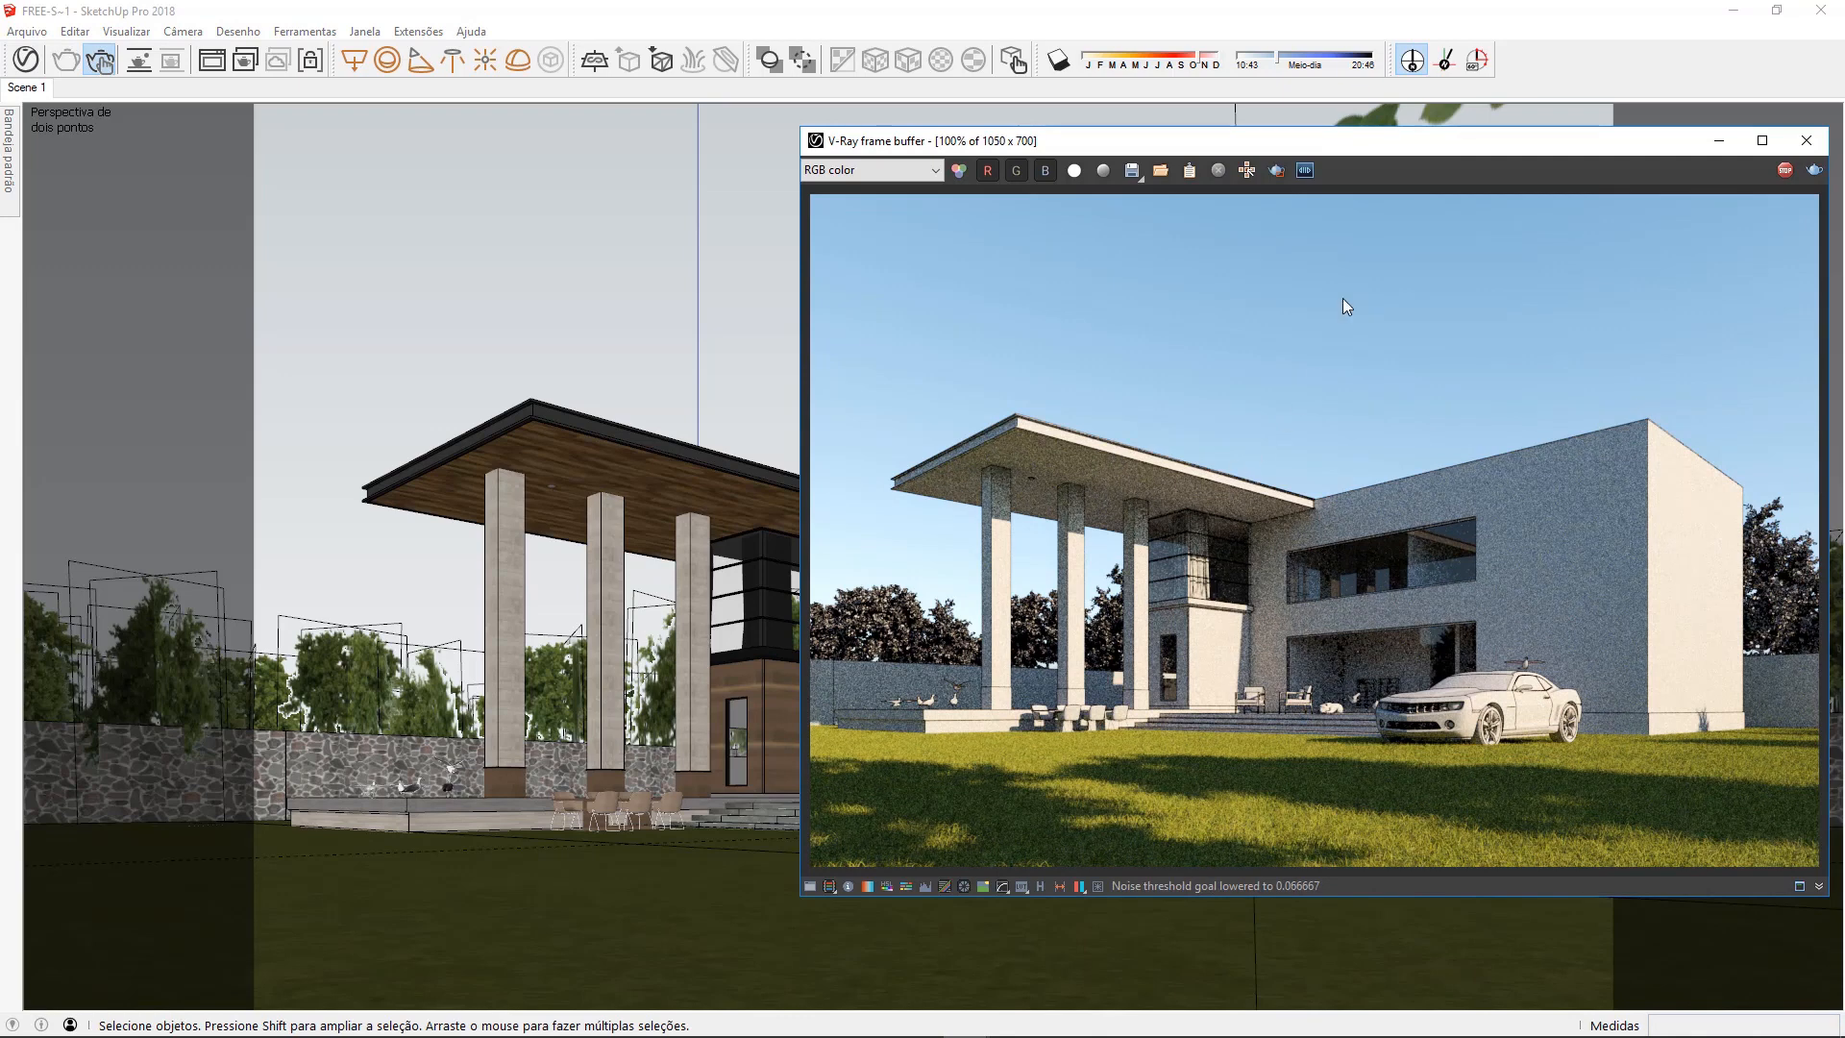
{"action": "left_click", "coordinate": [1413, 59]}
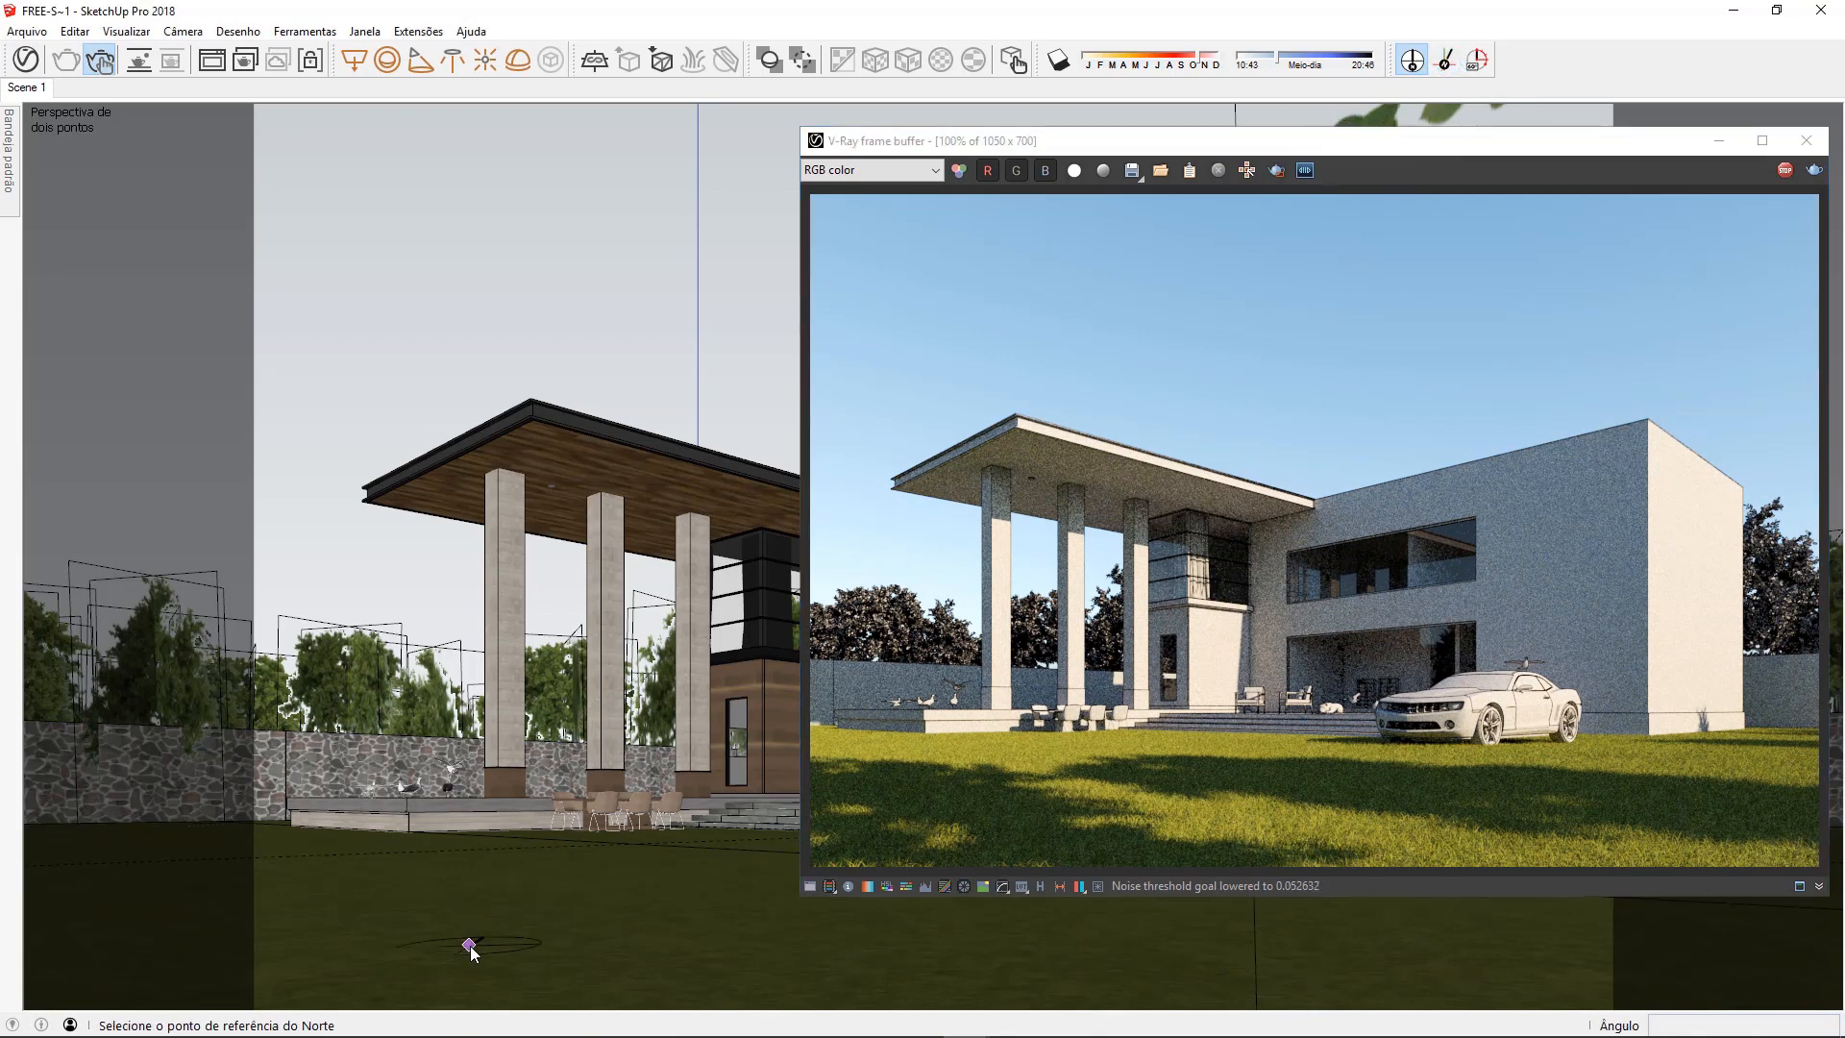
{"action": "left_click", "coordinate": [687, 988]}
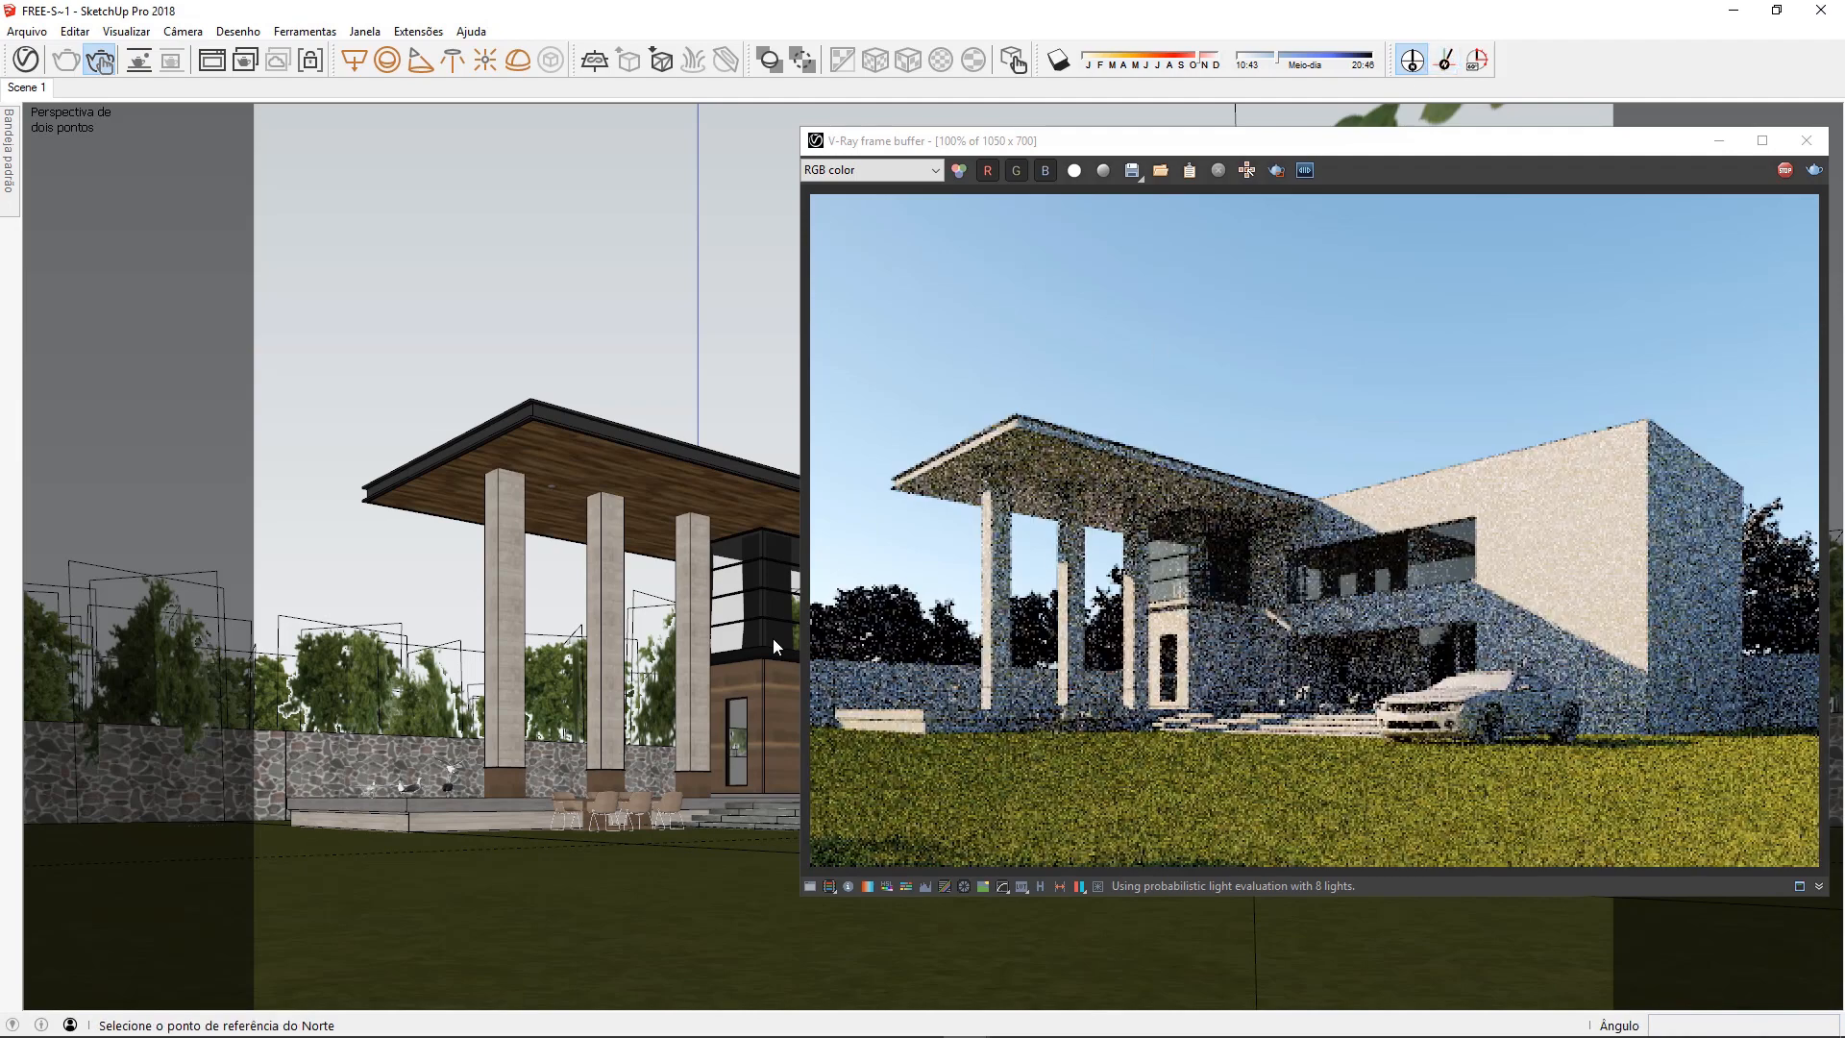
{"action": "left_click", "coordinate": [460, 884]}
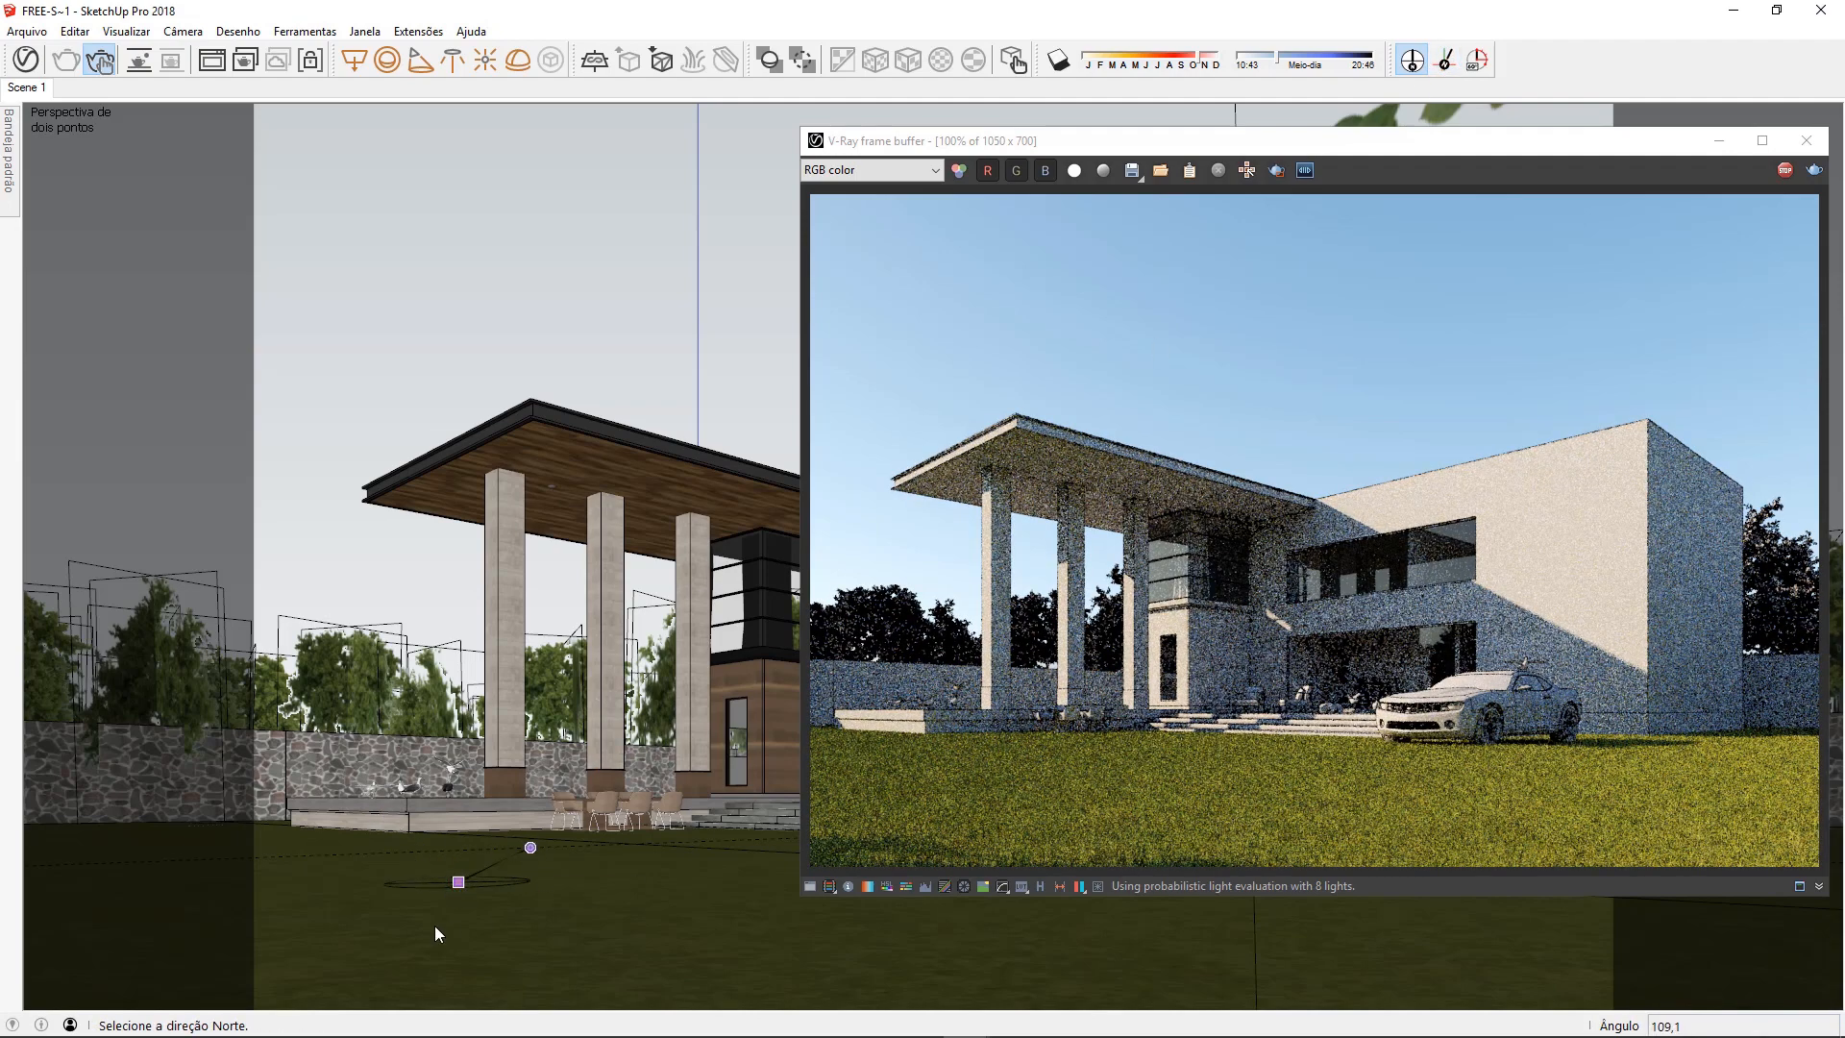
{"action": "left_click", "coordinate": [337, 889]}
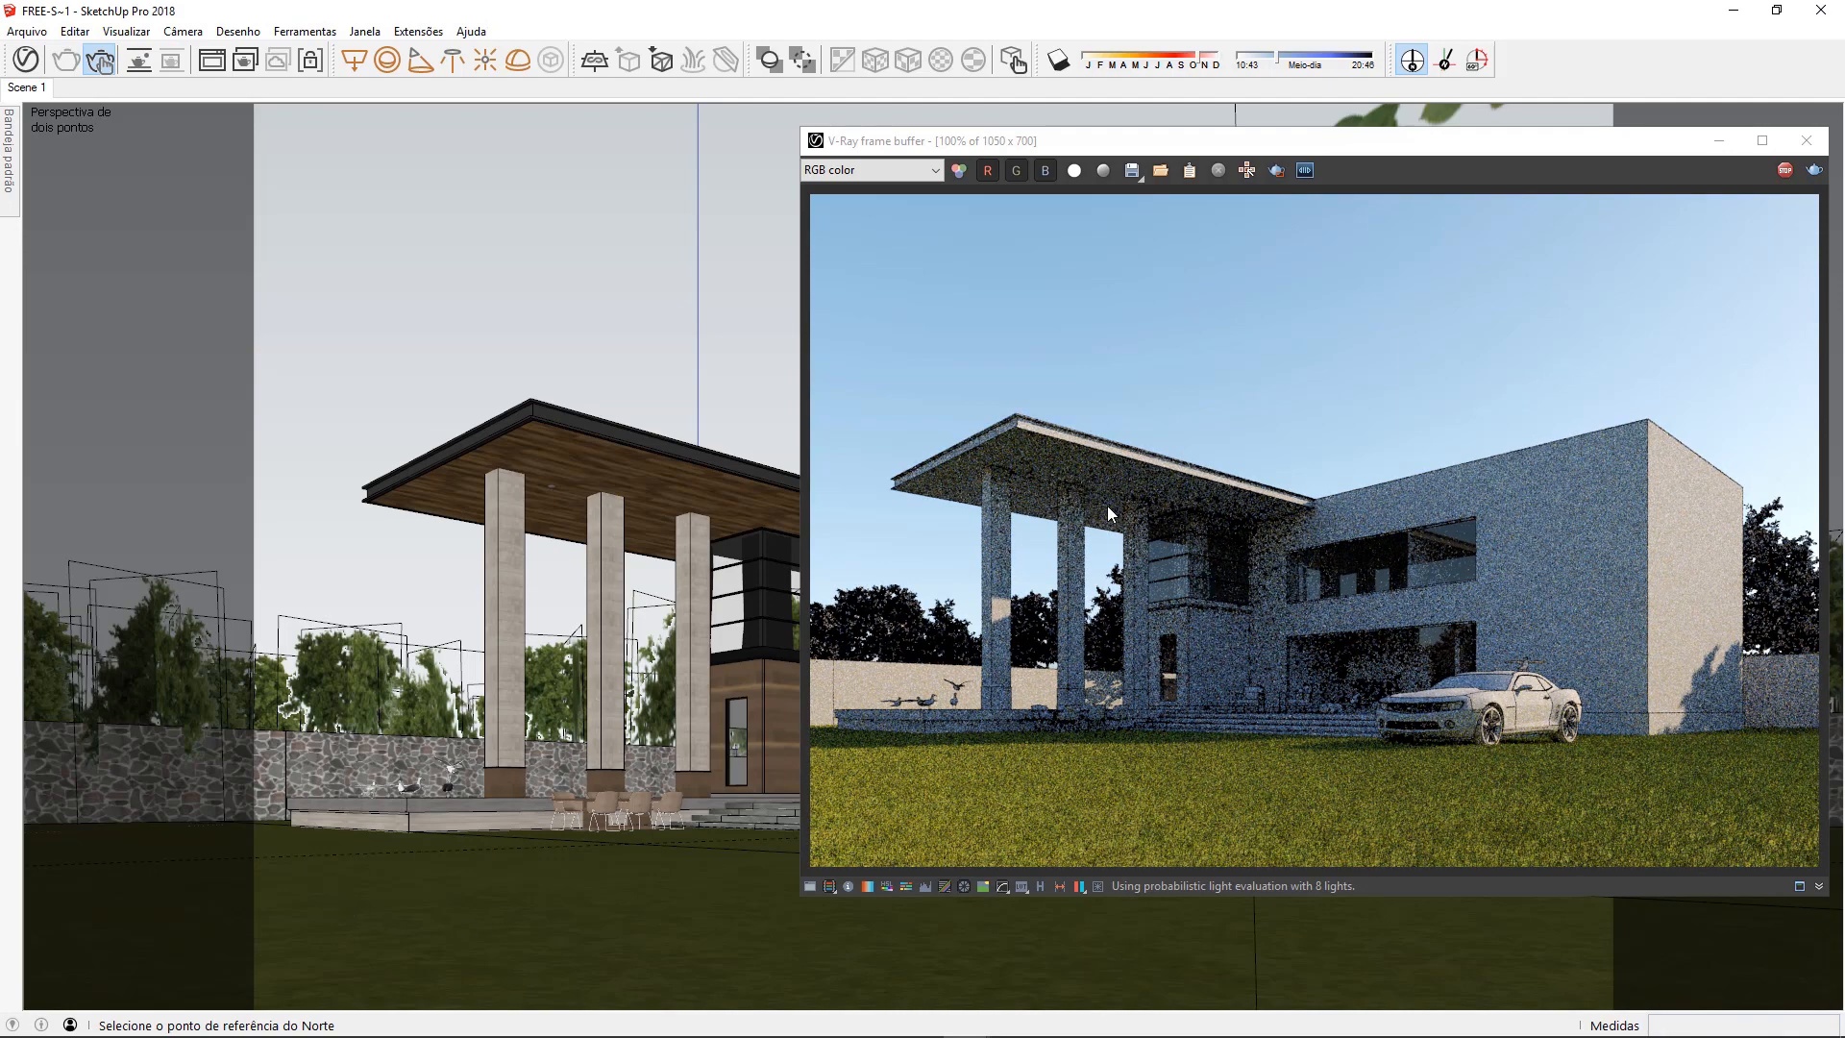
Set the solar north angle to 0
{"action": "left_click", "coordinate": [1478, 64]}
{"action": "left_click_drag", "start_coordinate": [987, 482], "coordinate": [635, 147]}
{"action": "double_click", "coordinate": [632, 182]}
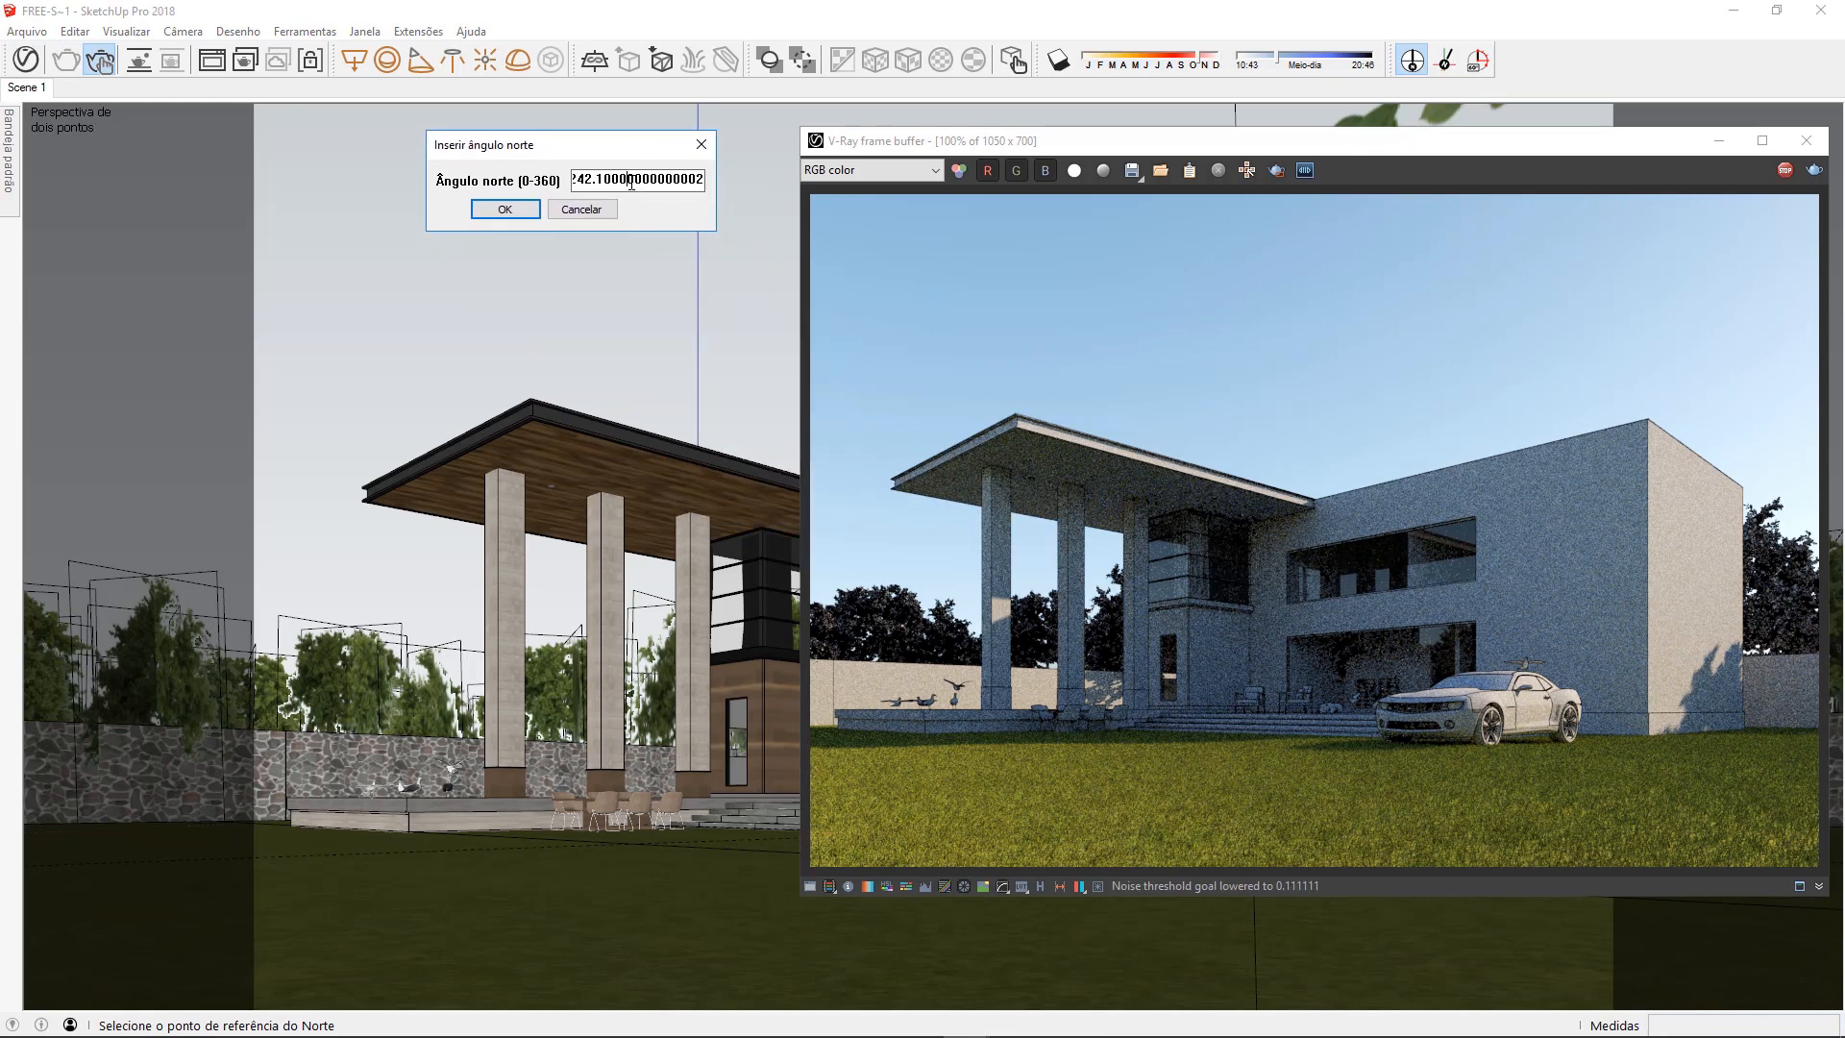
{"action": "type", "text": "0"}
{"action": "key", "text": "Return"}
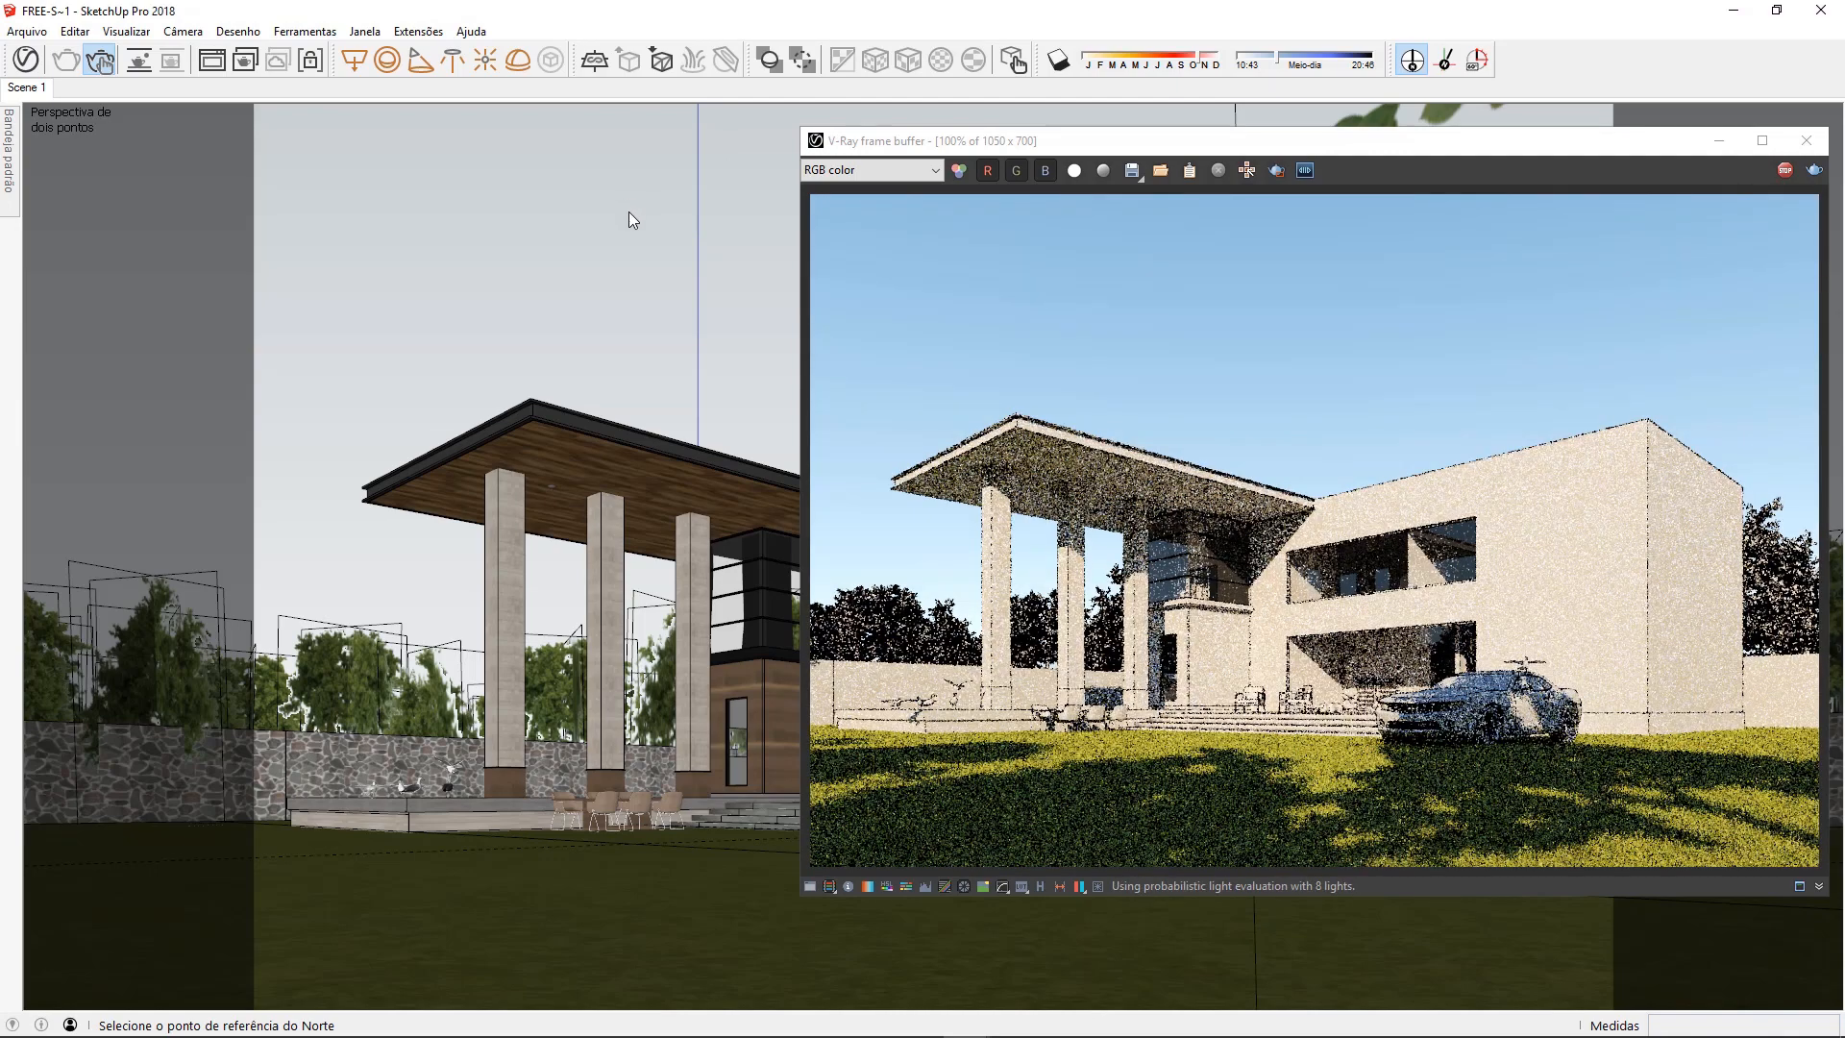
Set the solar north angle to 45 degrees
{"action": "left_click", "coordinate": [1445, 59]}
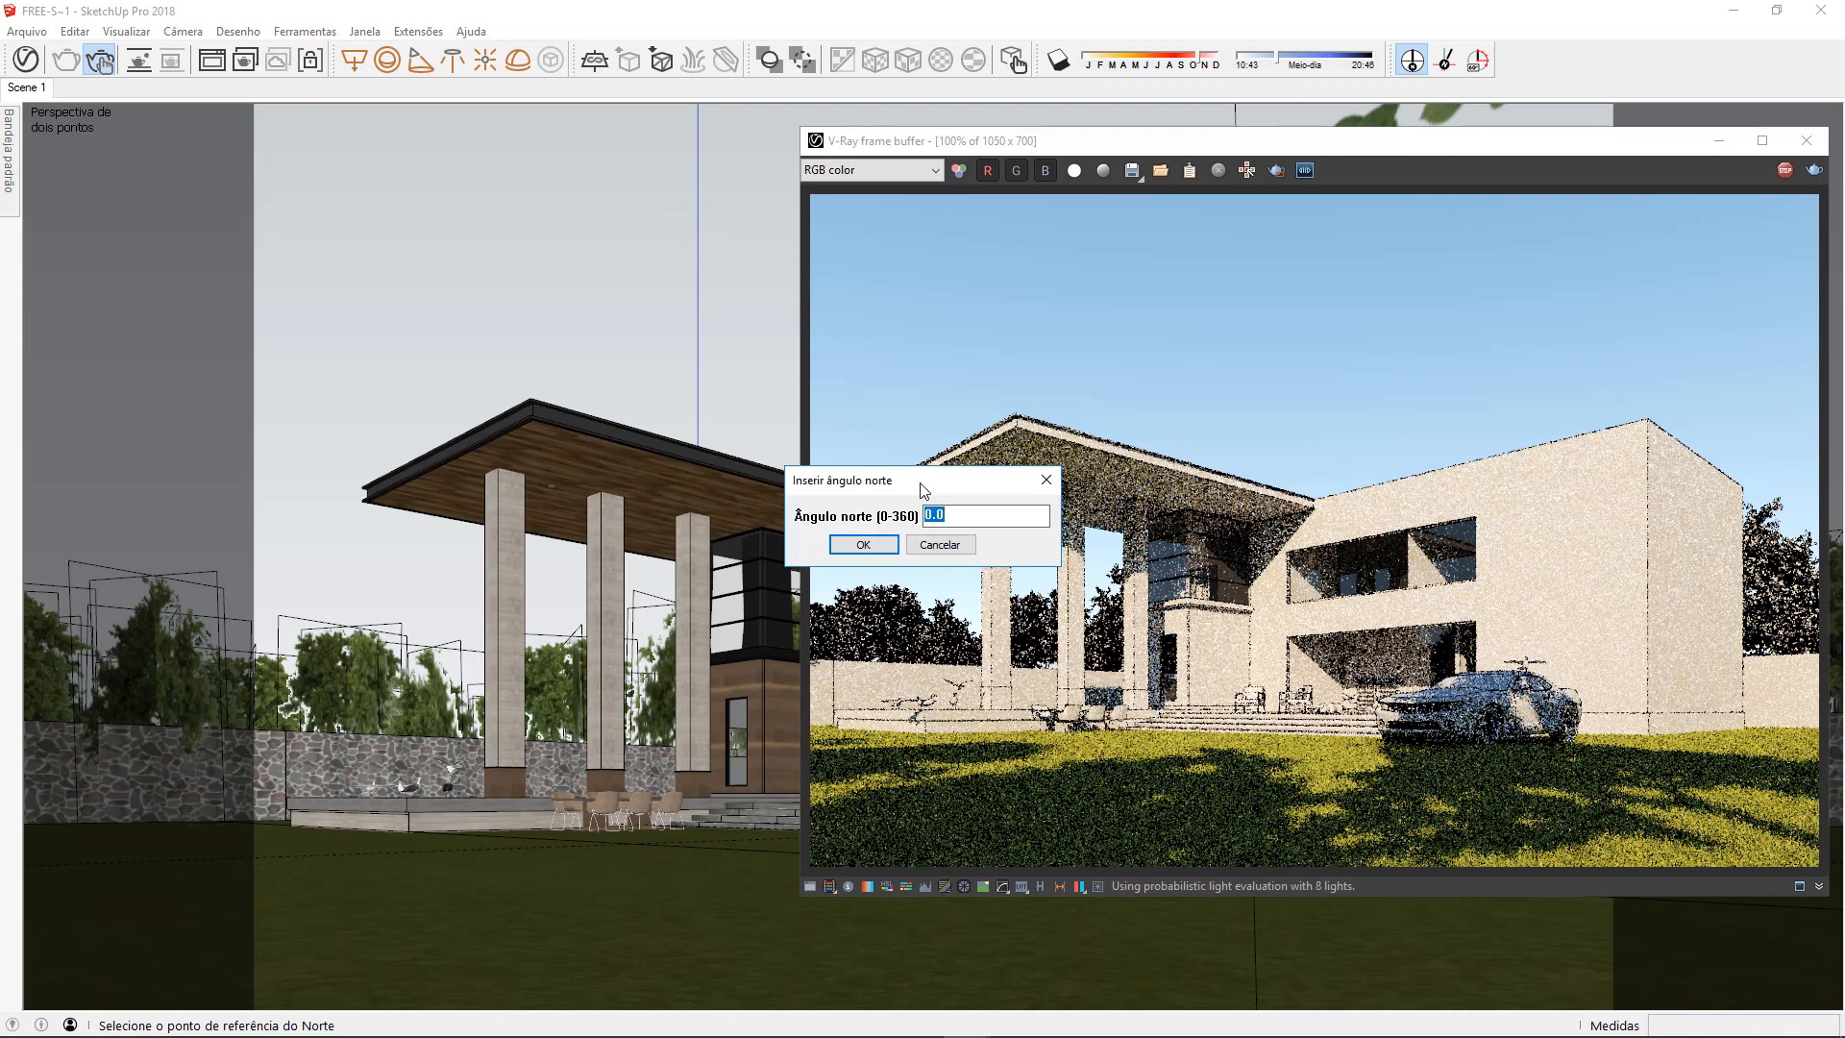
{"action": "left_click_drag", "start_coordinate": [893, 478], "coordinate": [625, 240]}
{"action": "left_click_drag", "start_coordinate": [602, 177], "coordinate": [540, 191]}
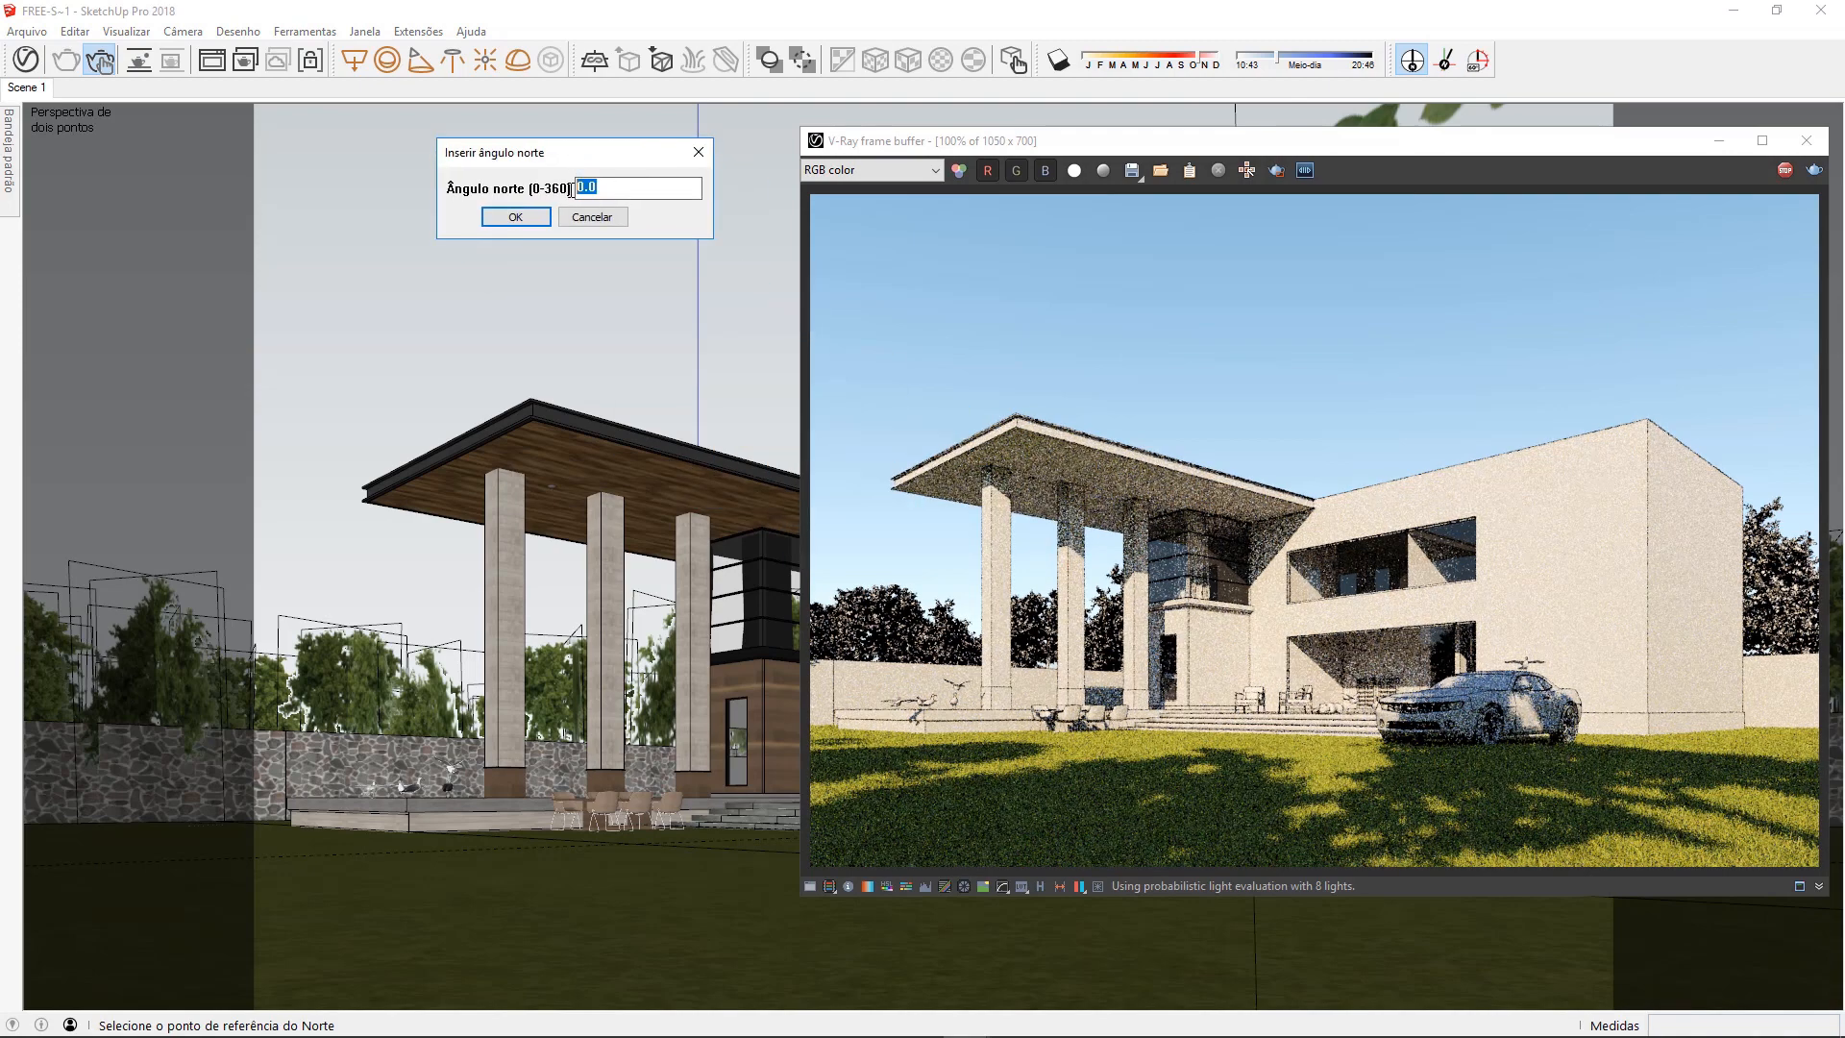
{"action": "type", "text": "45"}
{"action": "key", "text": "Return"}
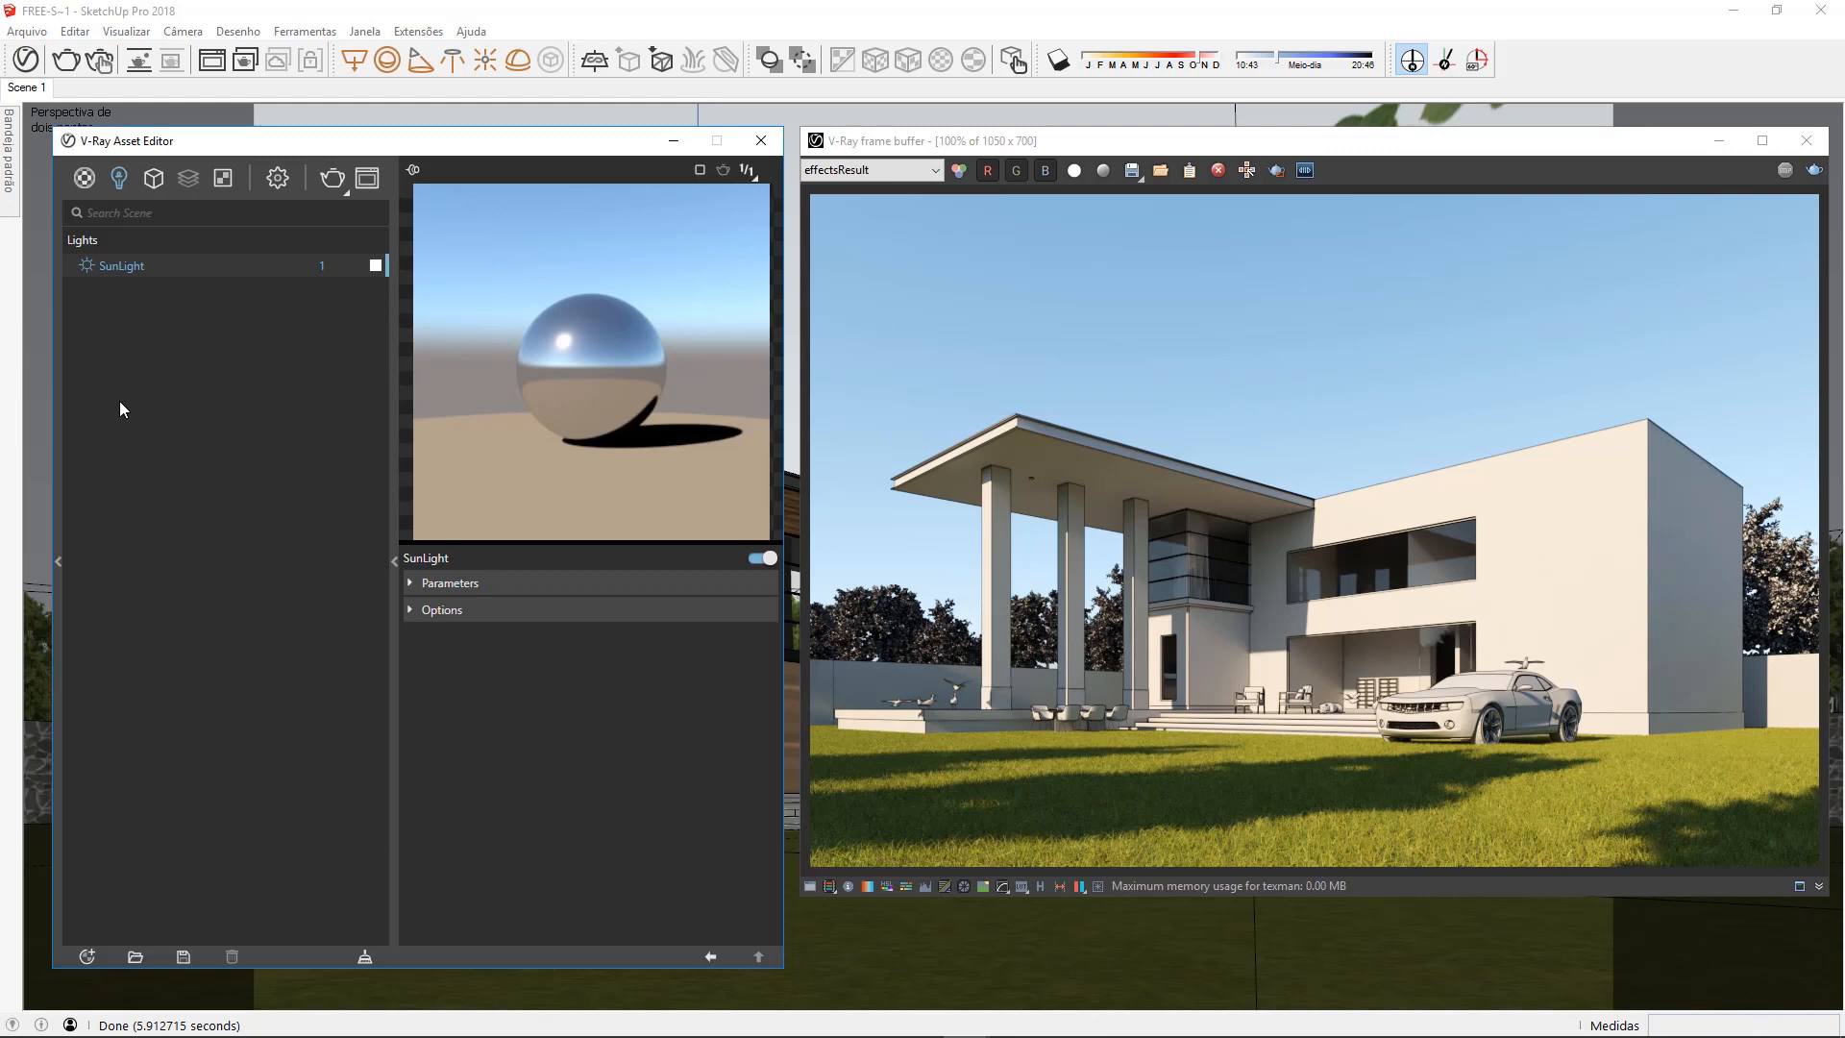
Expand the SunLight parameters and review the Color Mode options, keeping Filter
{"action": "left_click", "coordinate": [508, 588]}
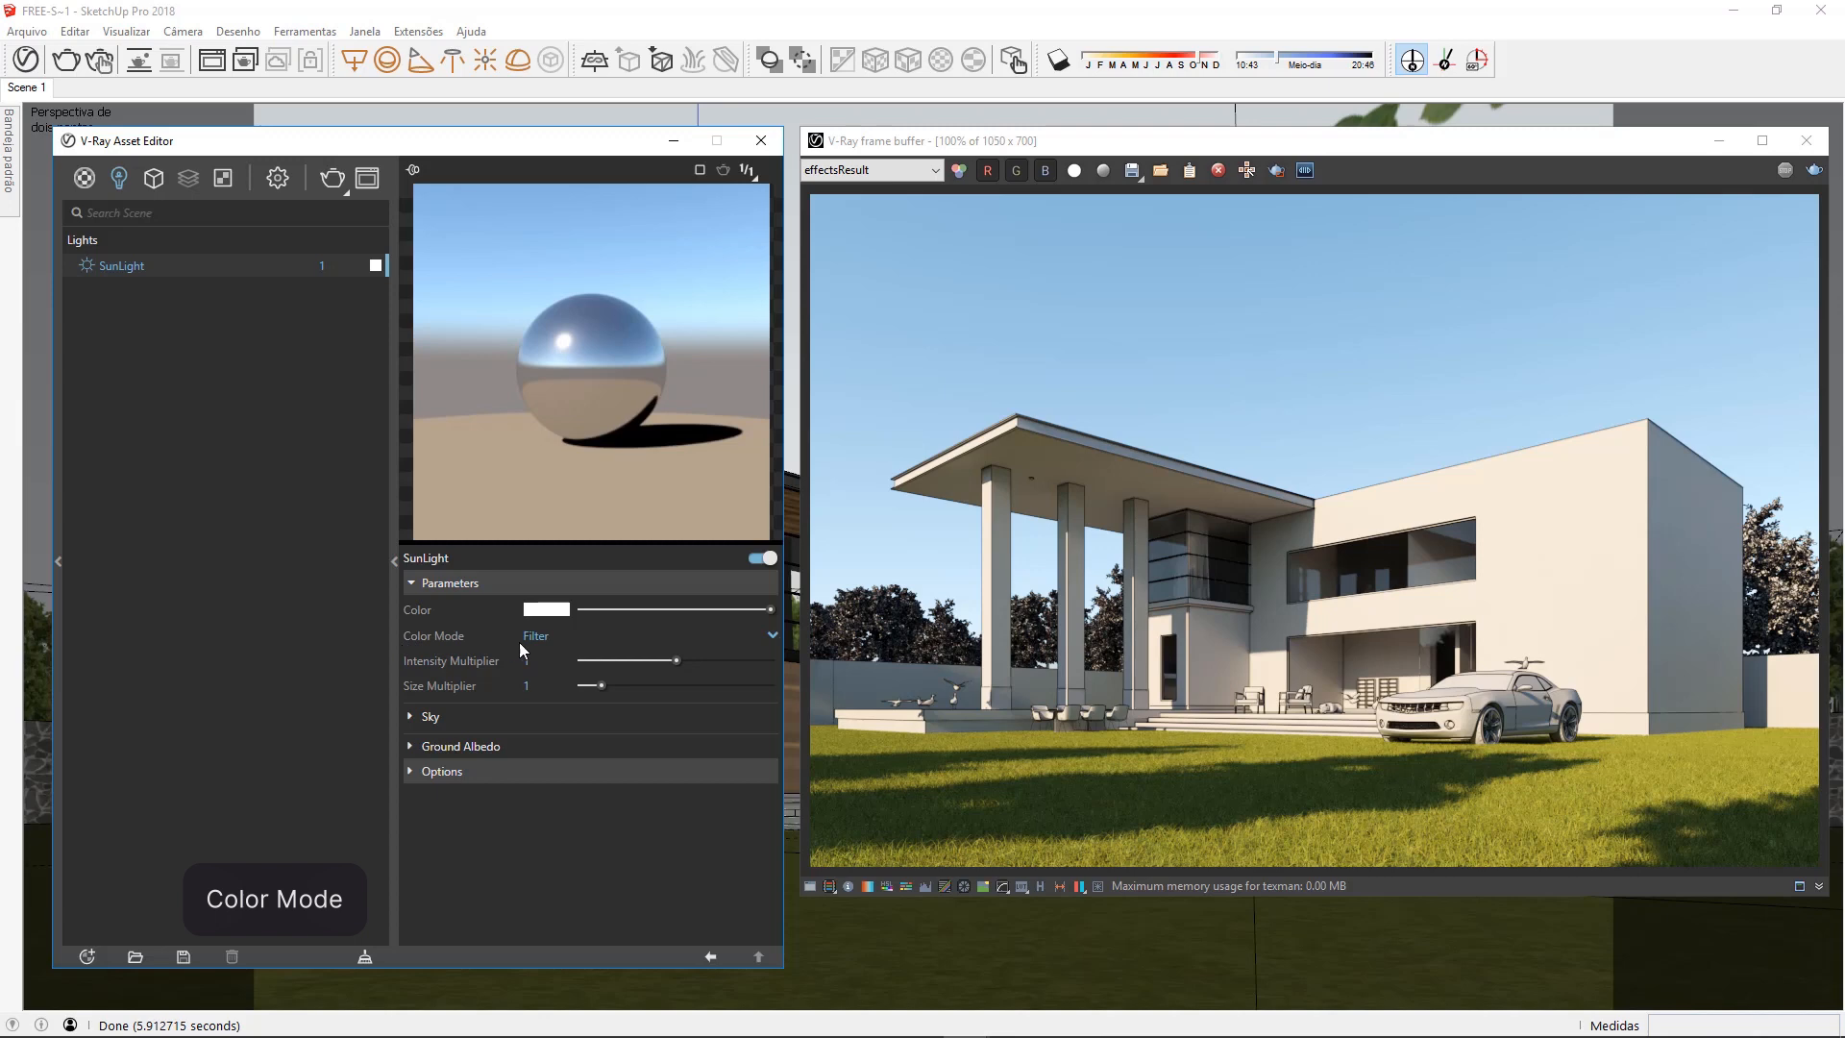
{"action": "left_click", "coordinate": [761, 639]}
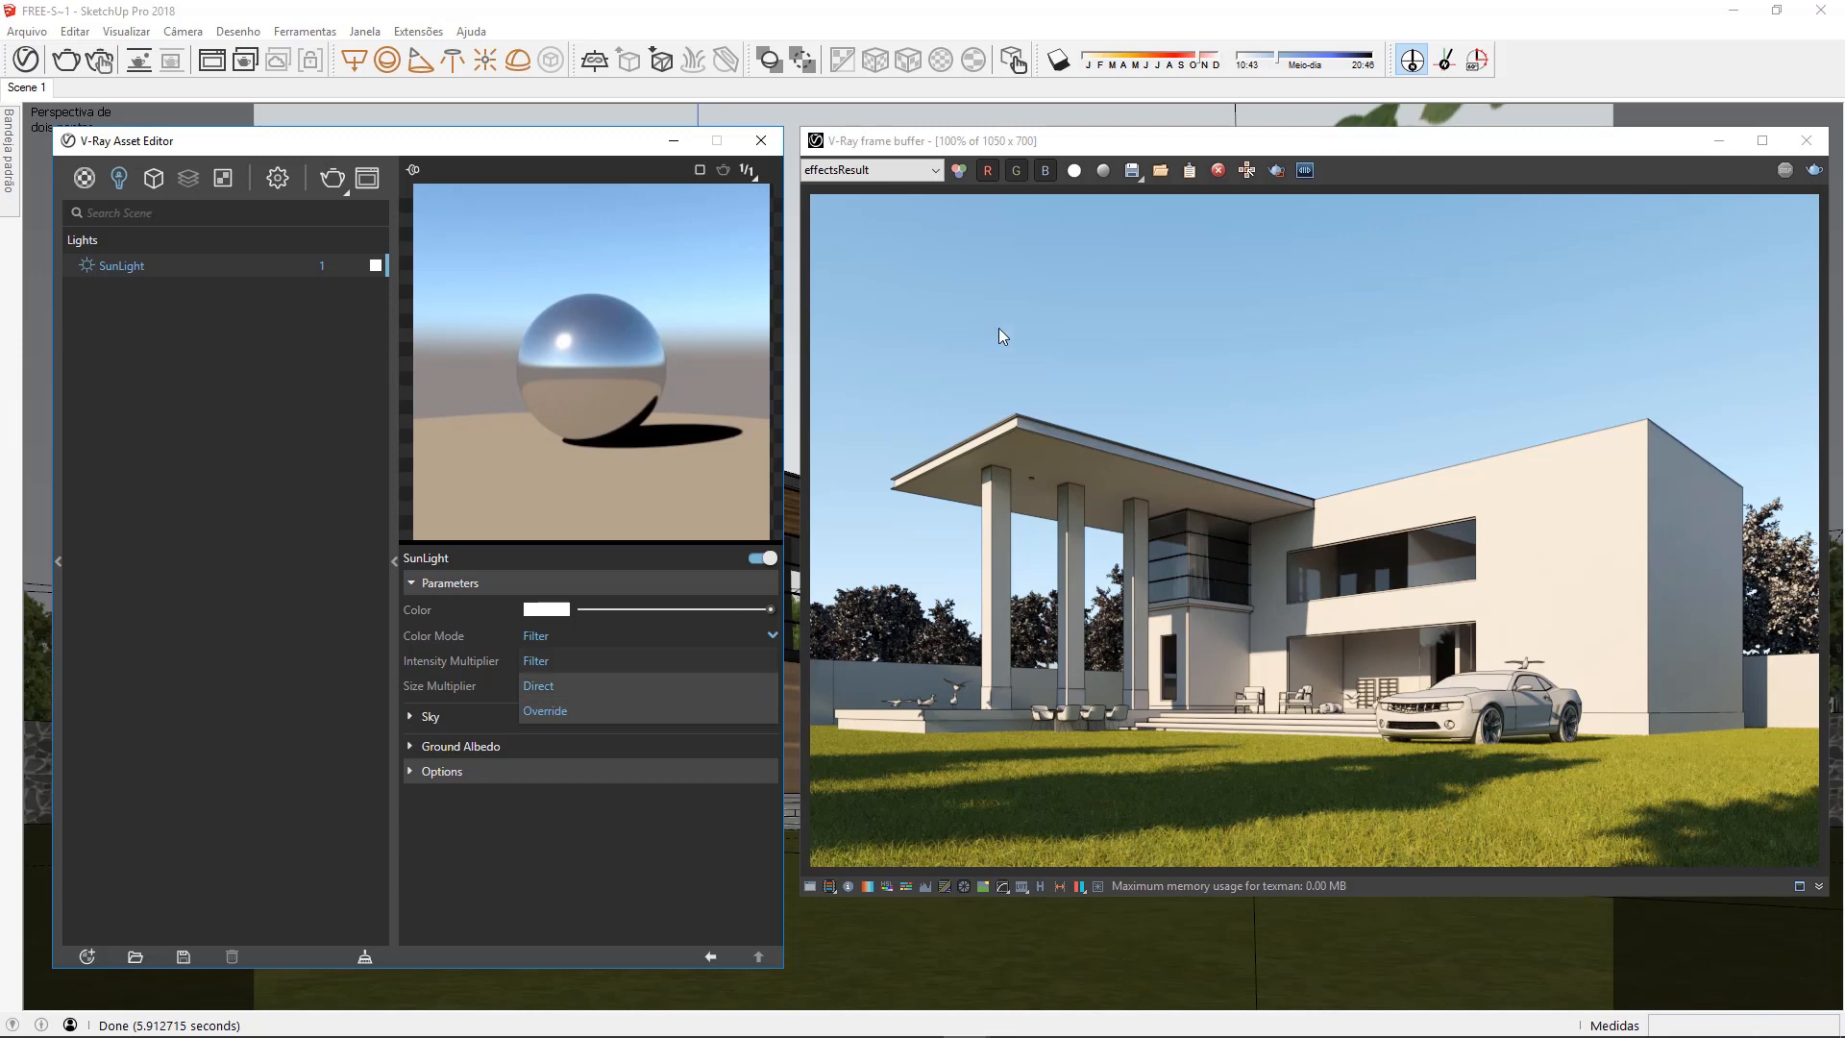
{"action": "left_click", "coordinate": [1365, 59]}
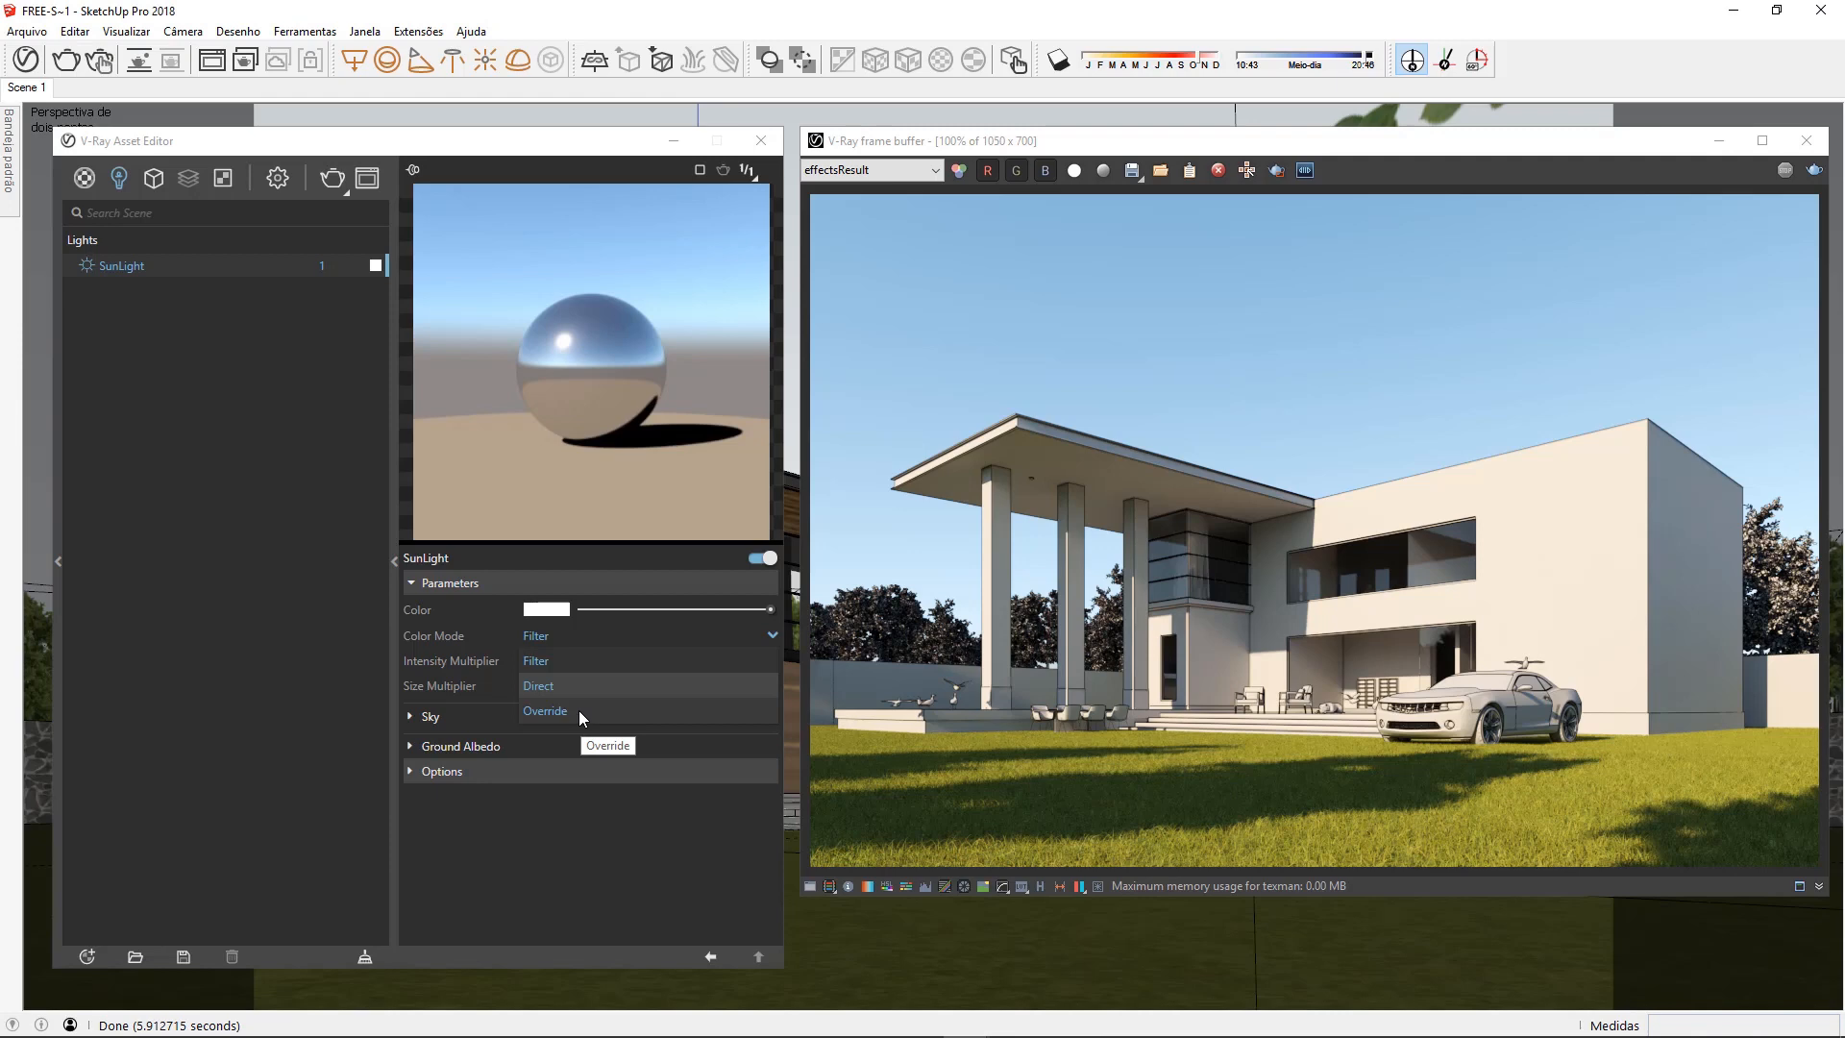
{"action": "left_click", "coordinate": [569, 661]}
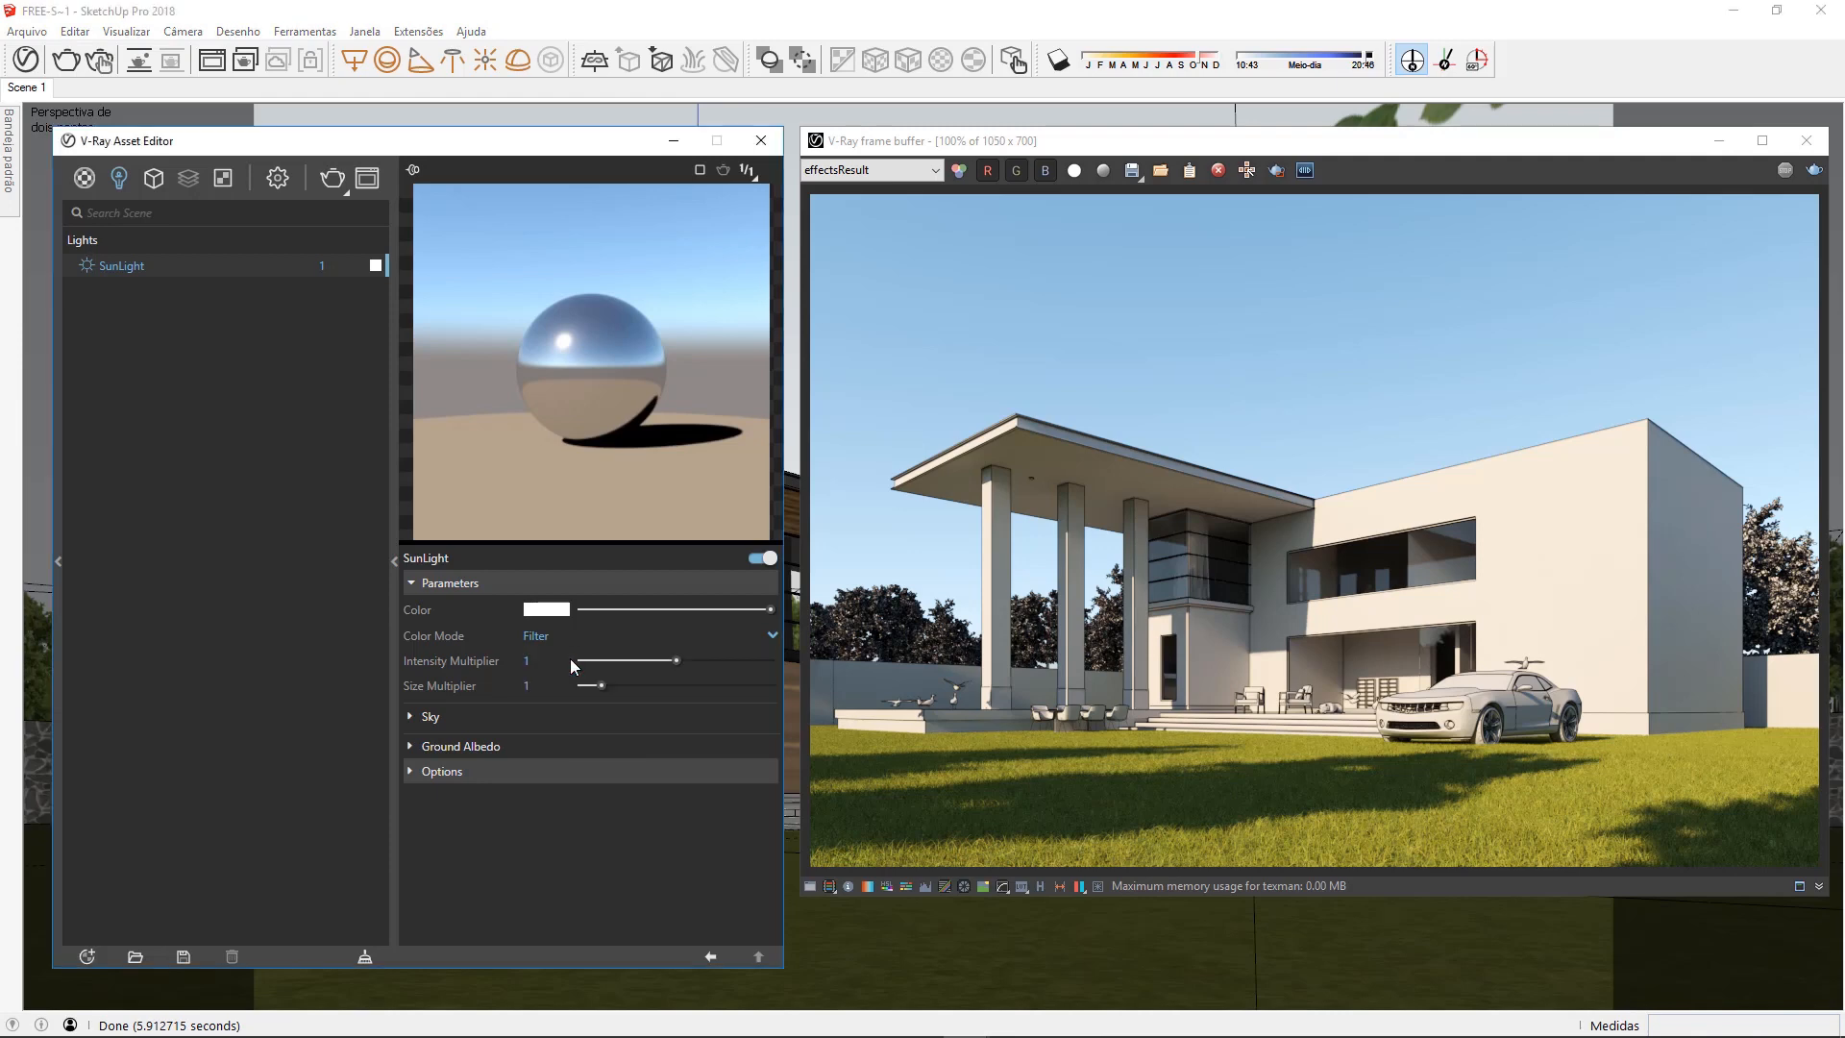
Tint the SunLight color a subtle orange (about R 0.893, G 0.787, B 0.714) and render the scene
{"action": "left_click", "coordinate": [555, 611]}
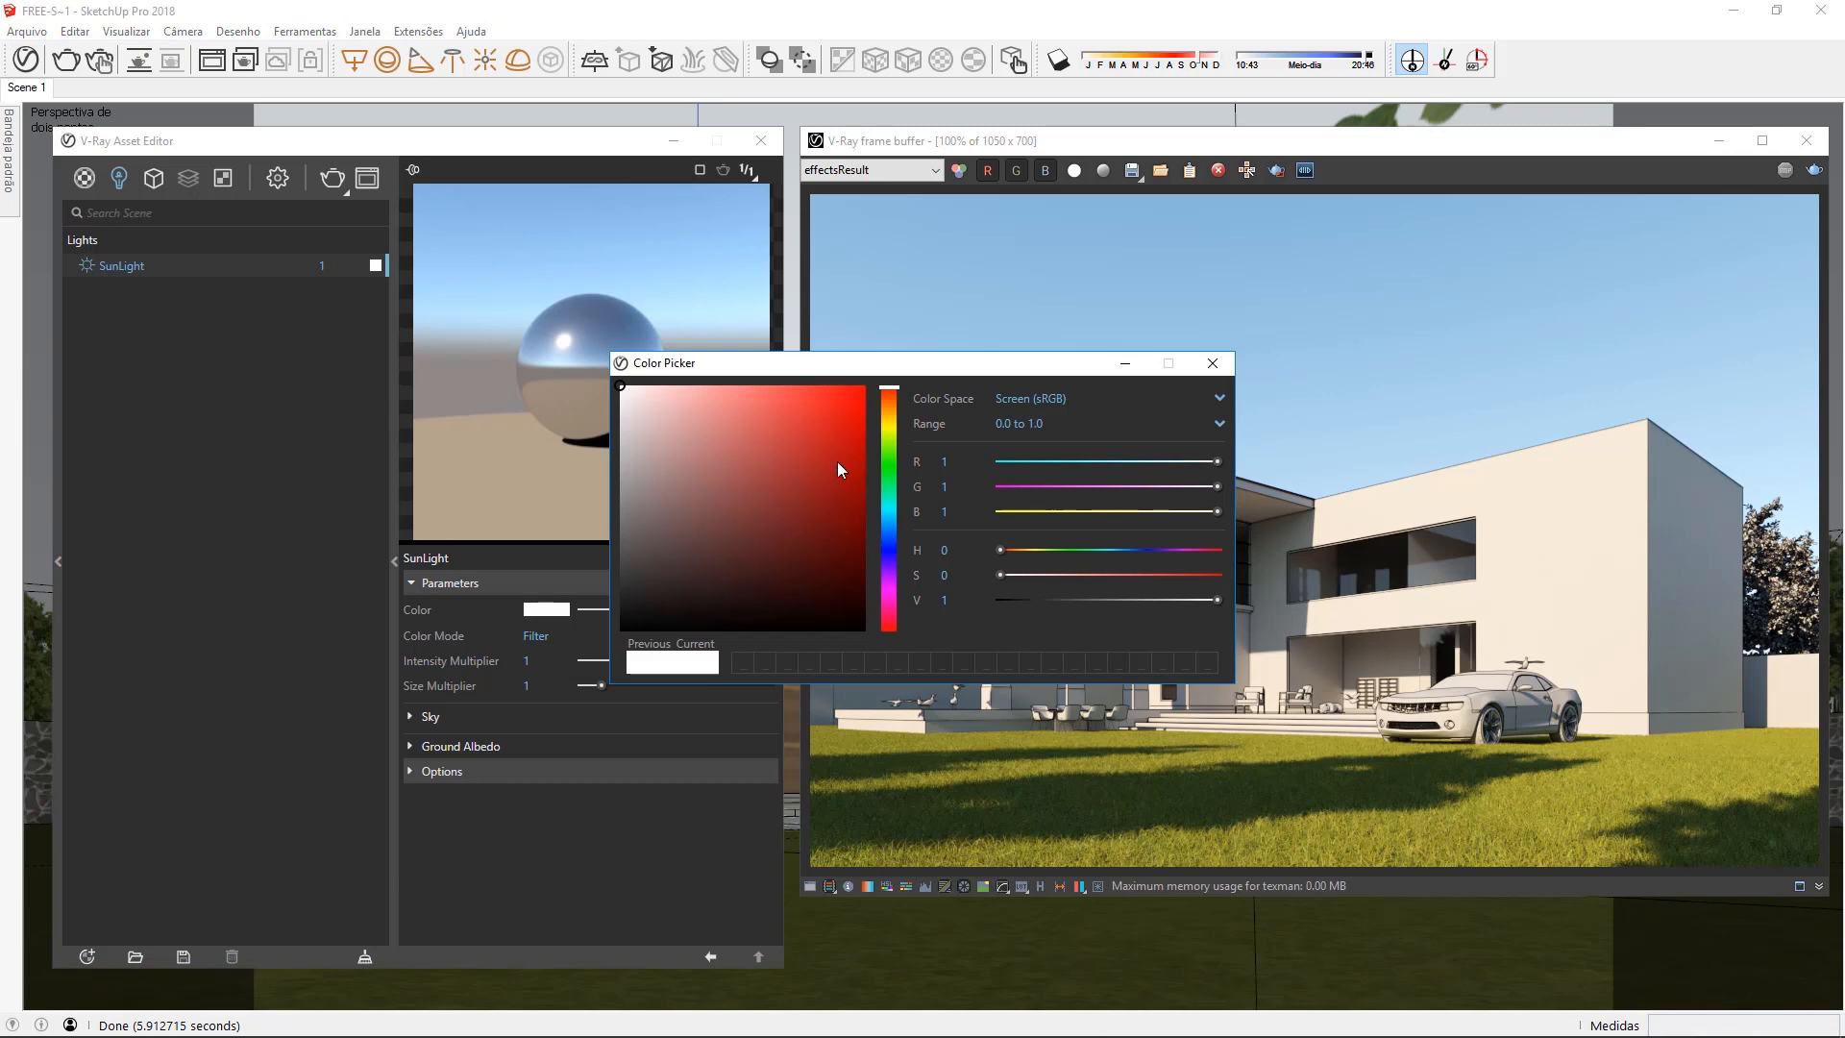
{"action": "left_click", "coordinate": [890, 410]}
{"action": "left_click_drag", "start_coordinate": [890, 409], "coordinate": [889, 404]}
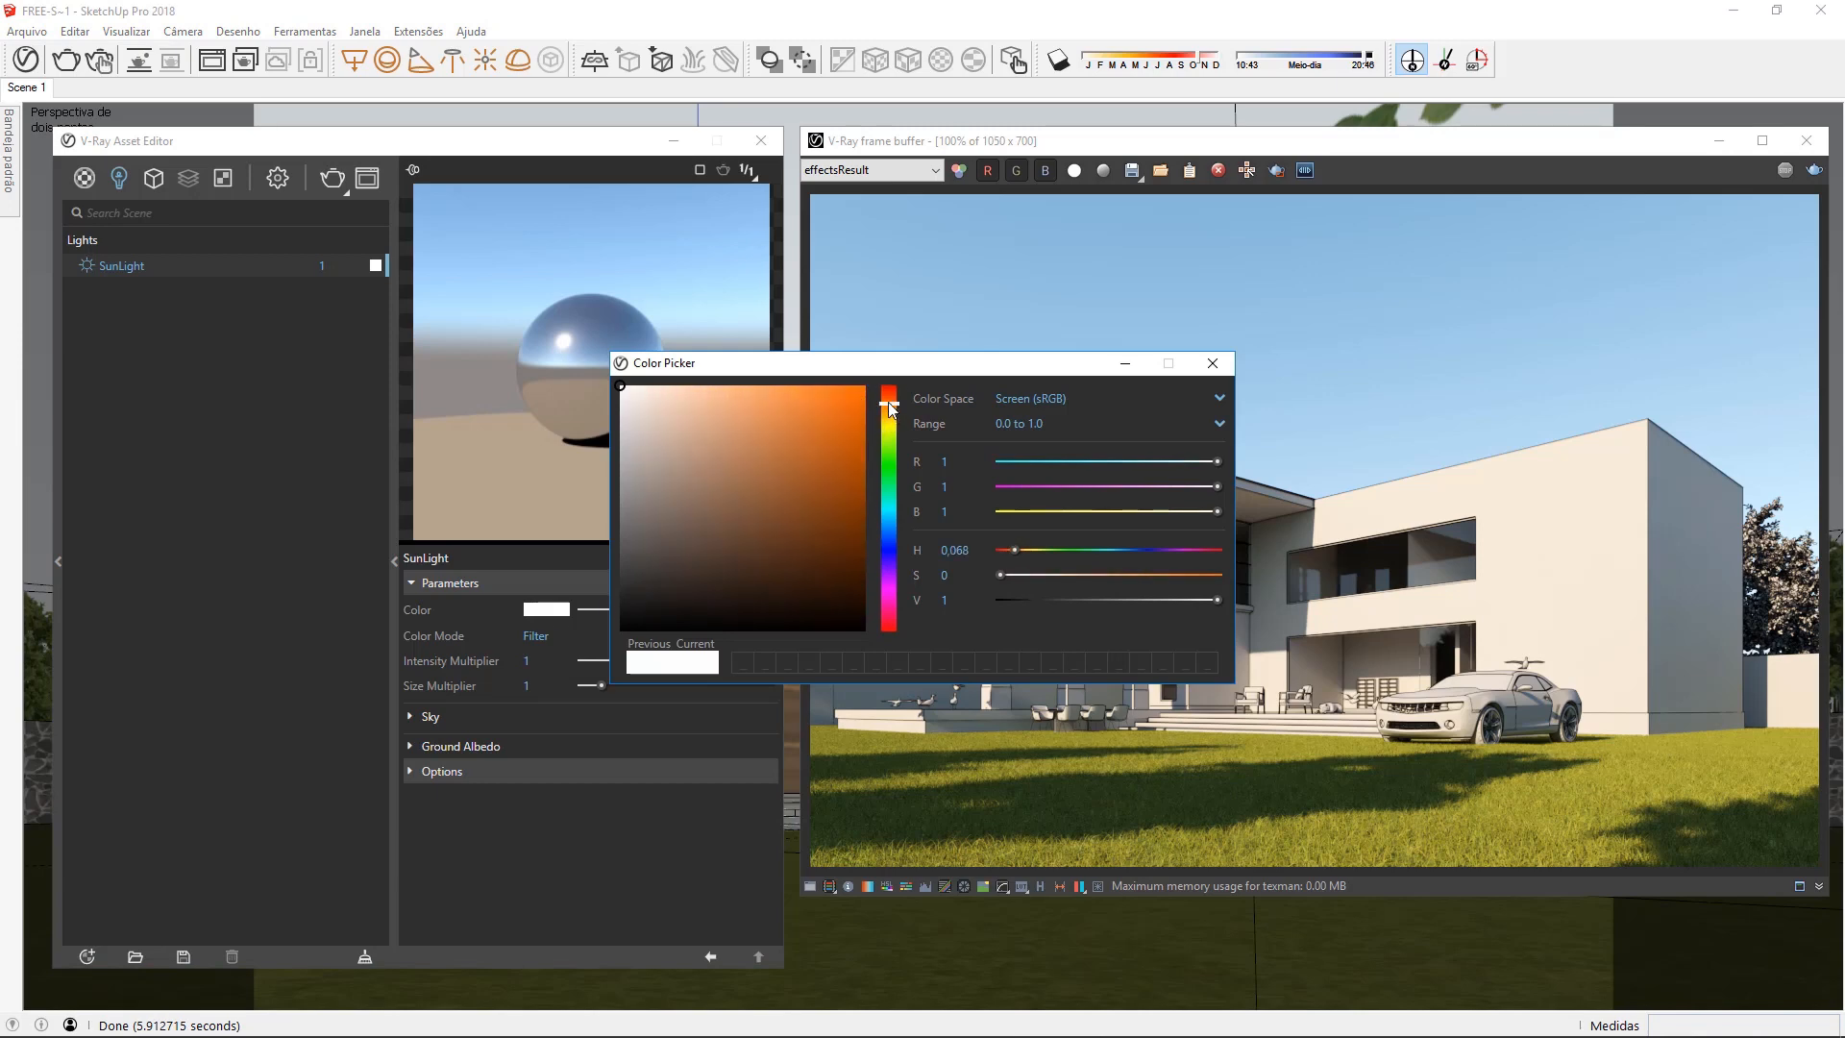
{"action": "left_click_drag", "start_coordinate": [729, 438], "coordinate": [669, 411]}
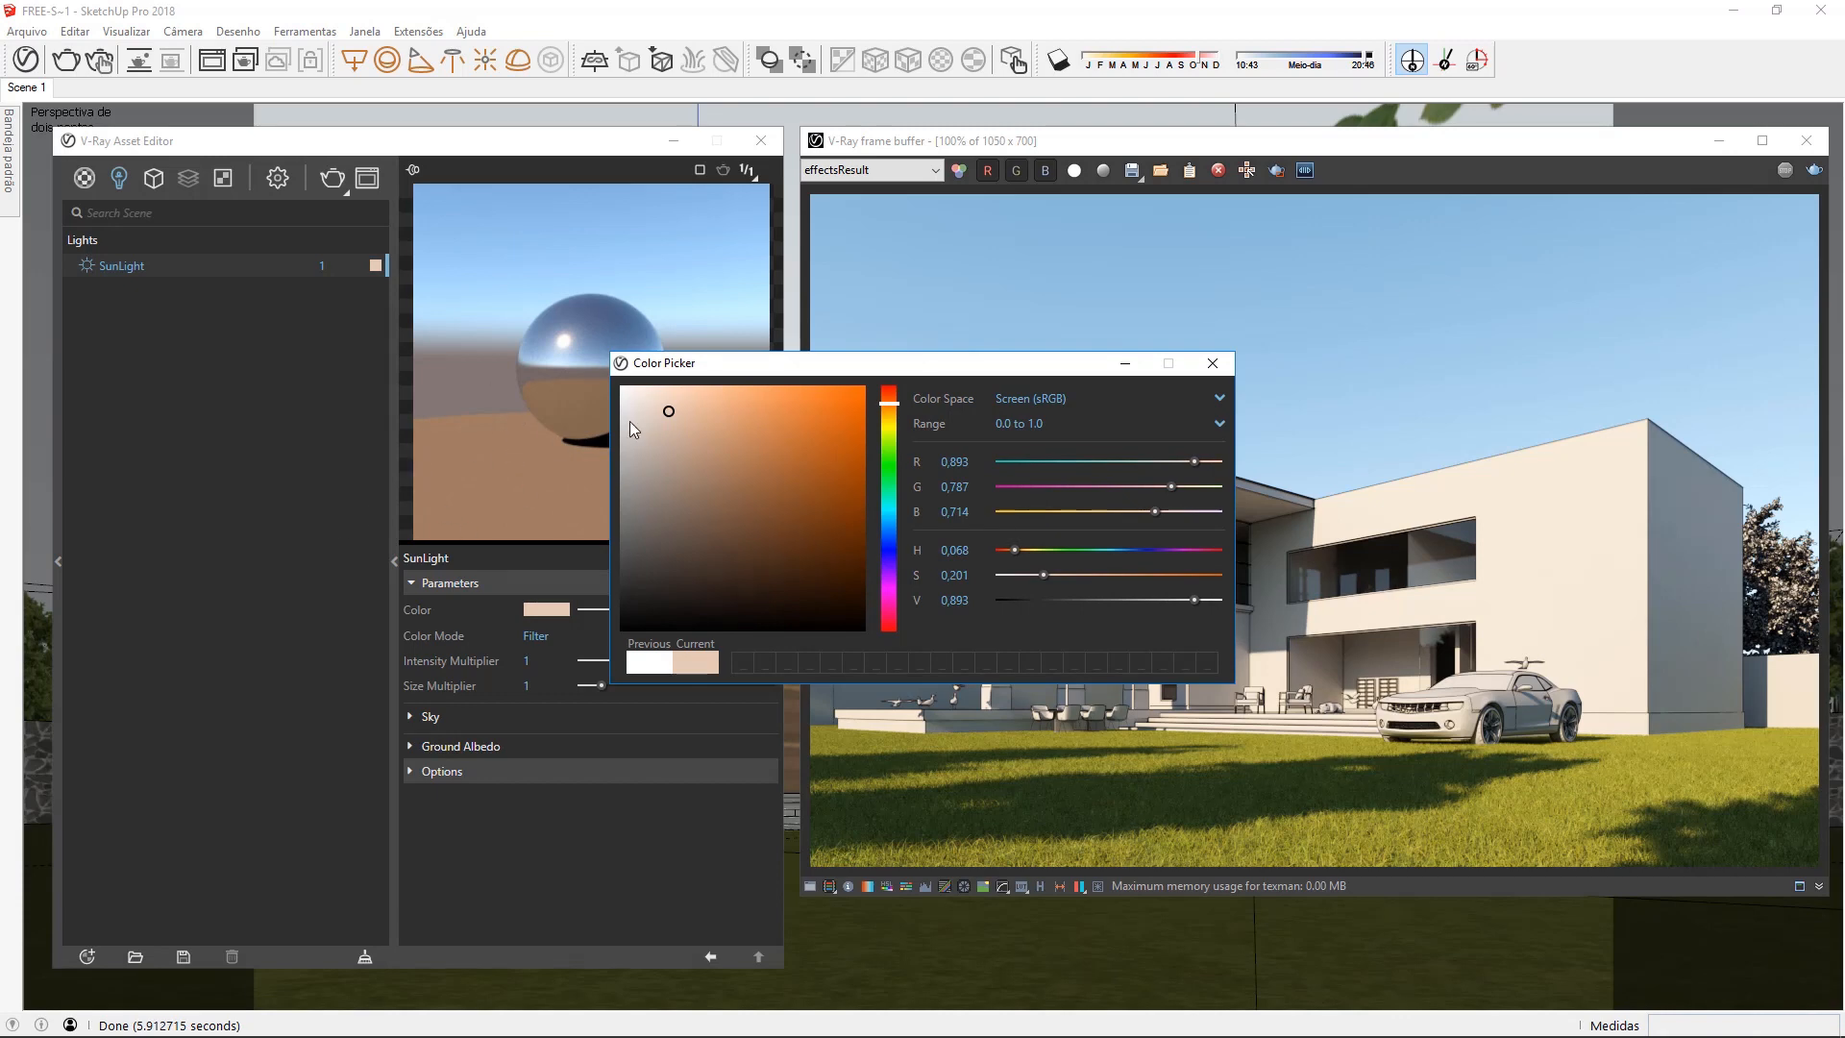
{"action": "left_click", "coordinate": [1213, 362]}
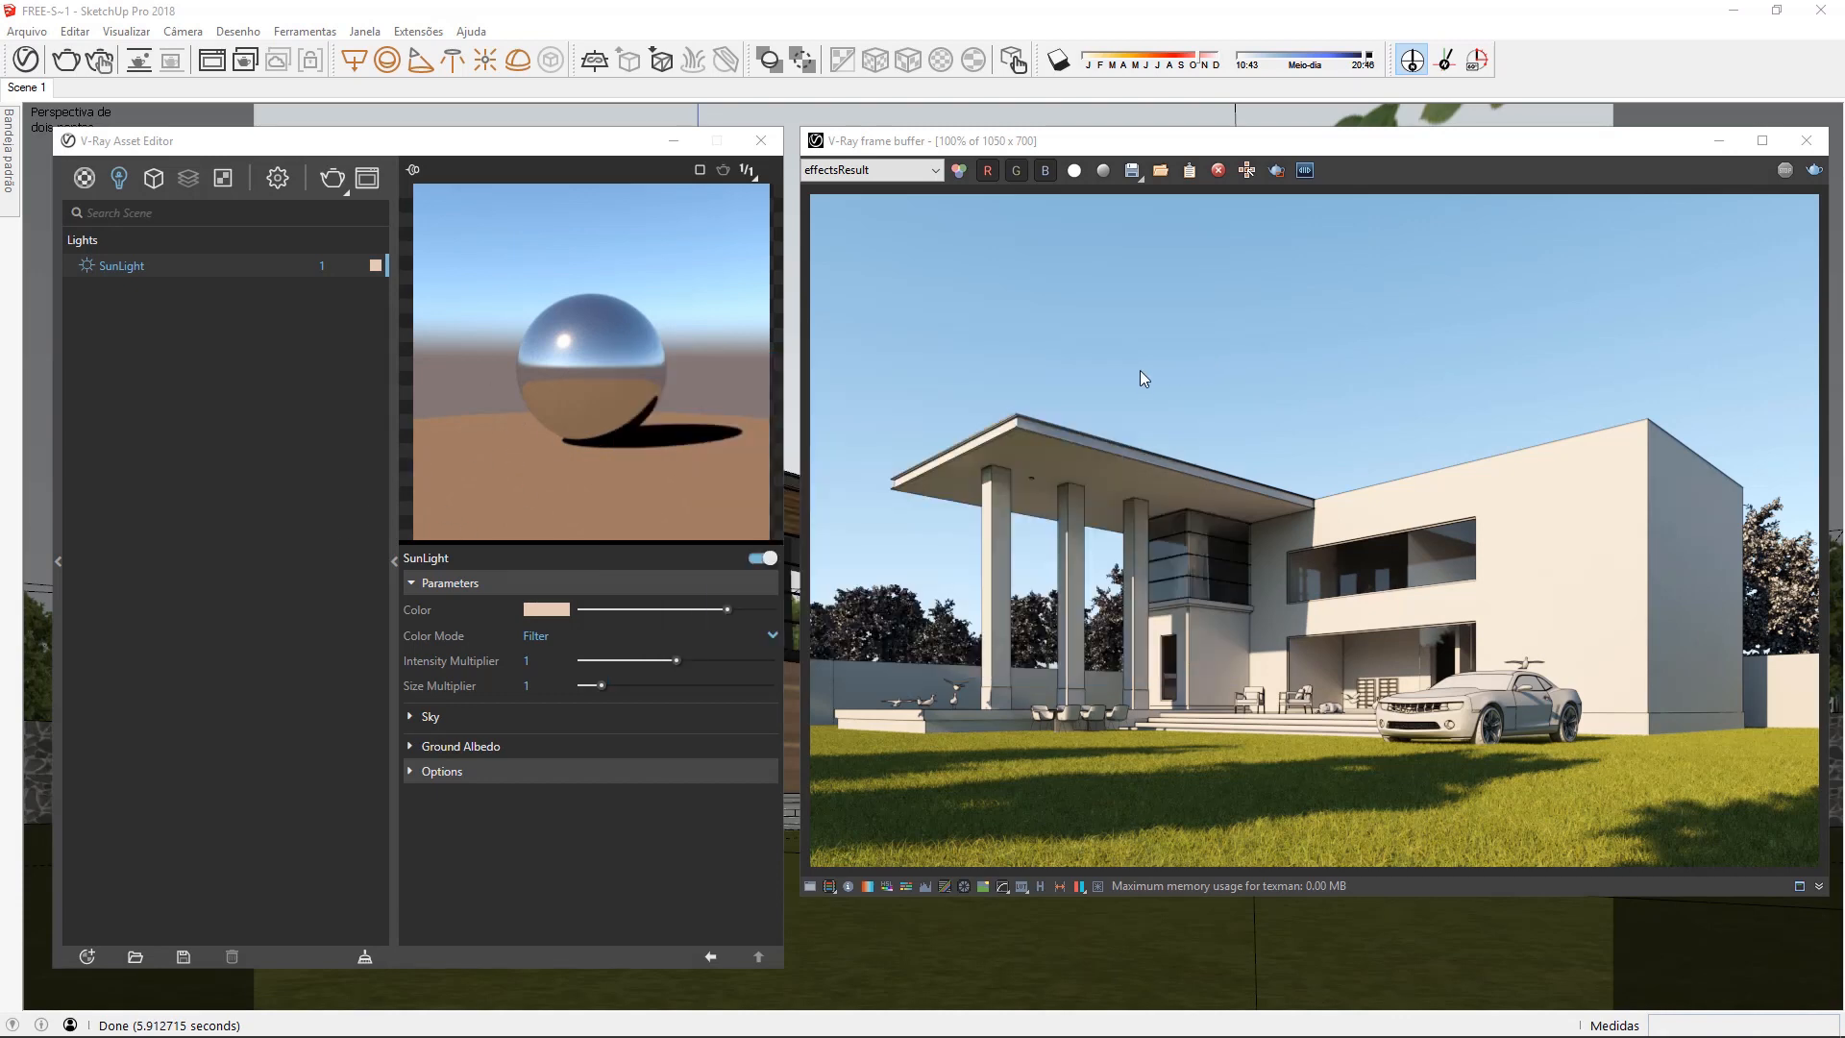
{"action": "left_click", "coordinate": [1814, 170]}
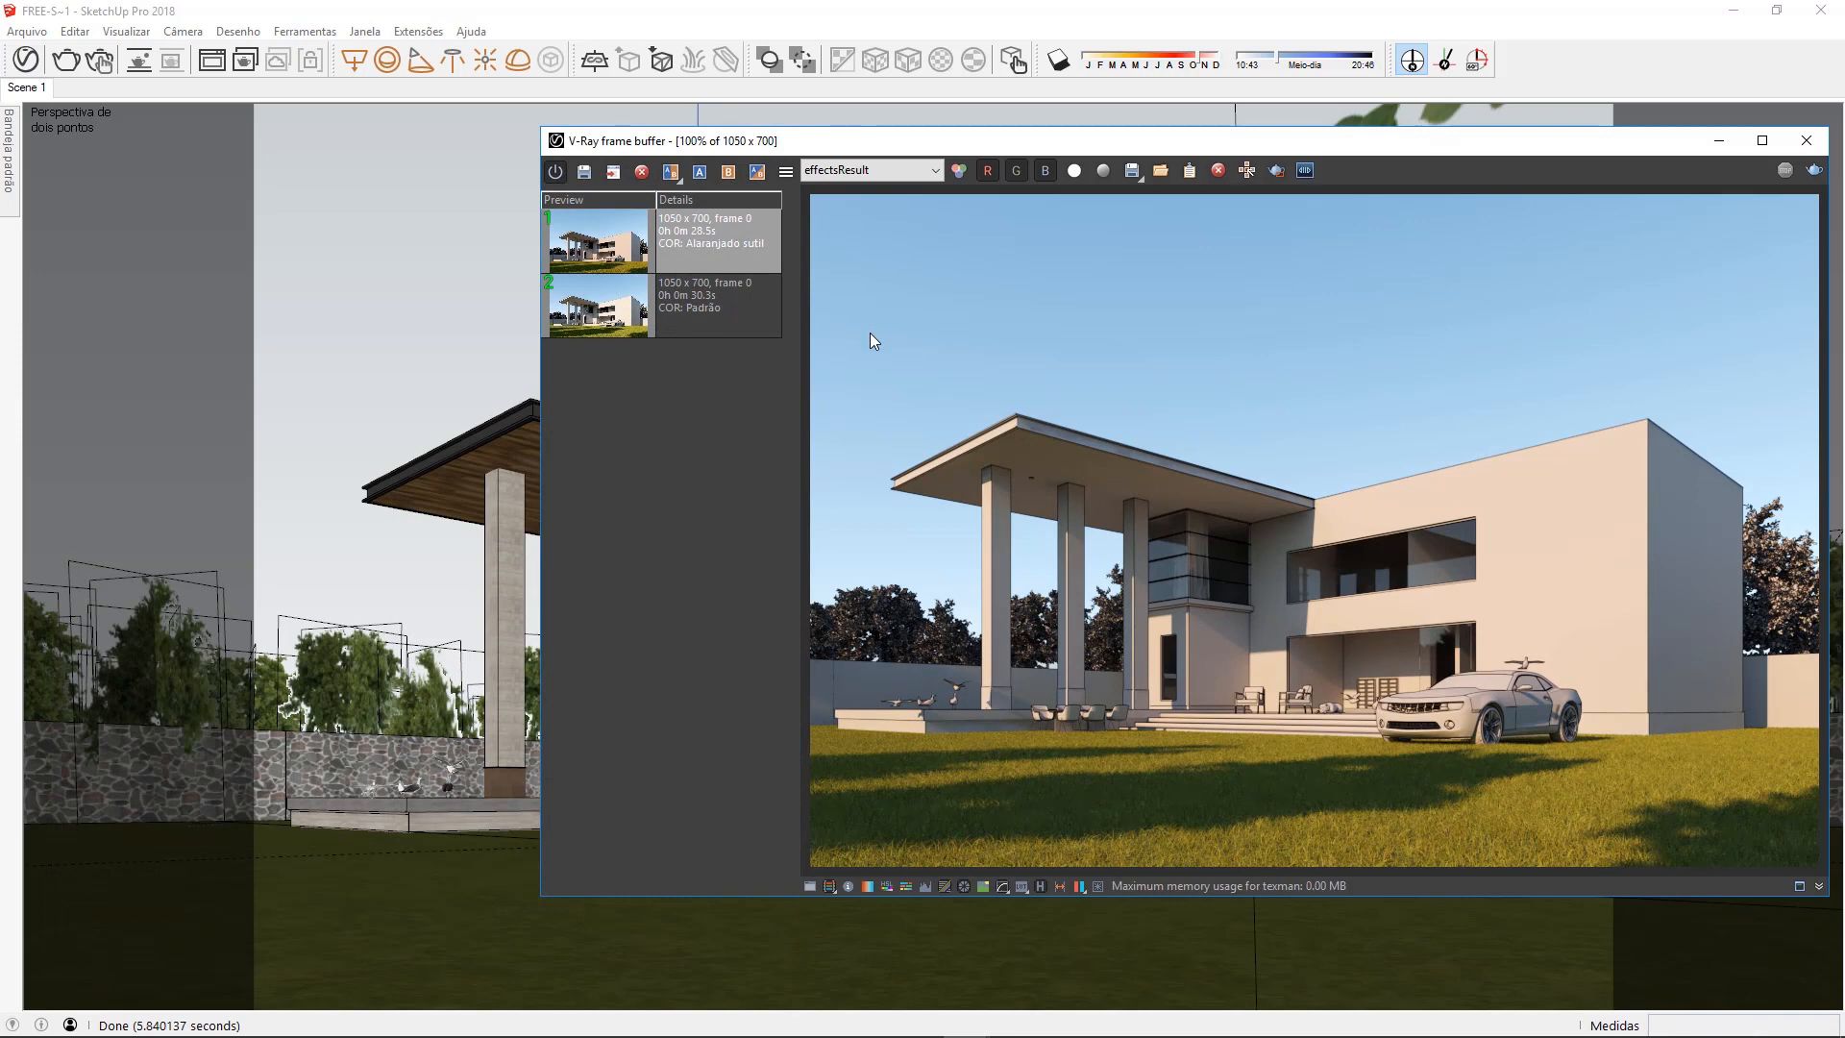
Compare the "COR: Padrão" render as A with "COR: Alaranjado sutil" as B, sweeping the divider across the image
{"action": "left_click", "coordinate": [732, 308]}
{"action": "left_click", "coordinate": [700, 172]}
{"action": "left_click", "coordinate": [706, 240]}
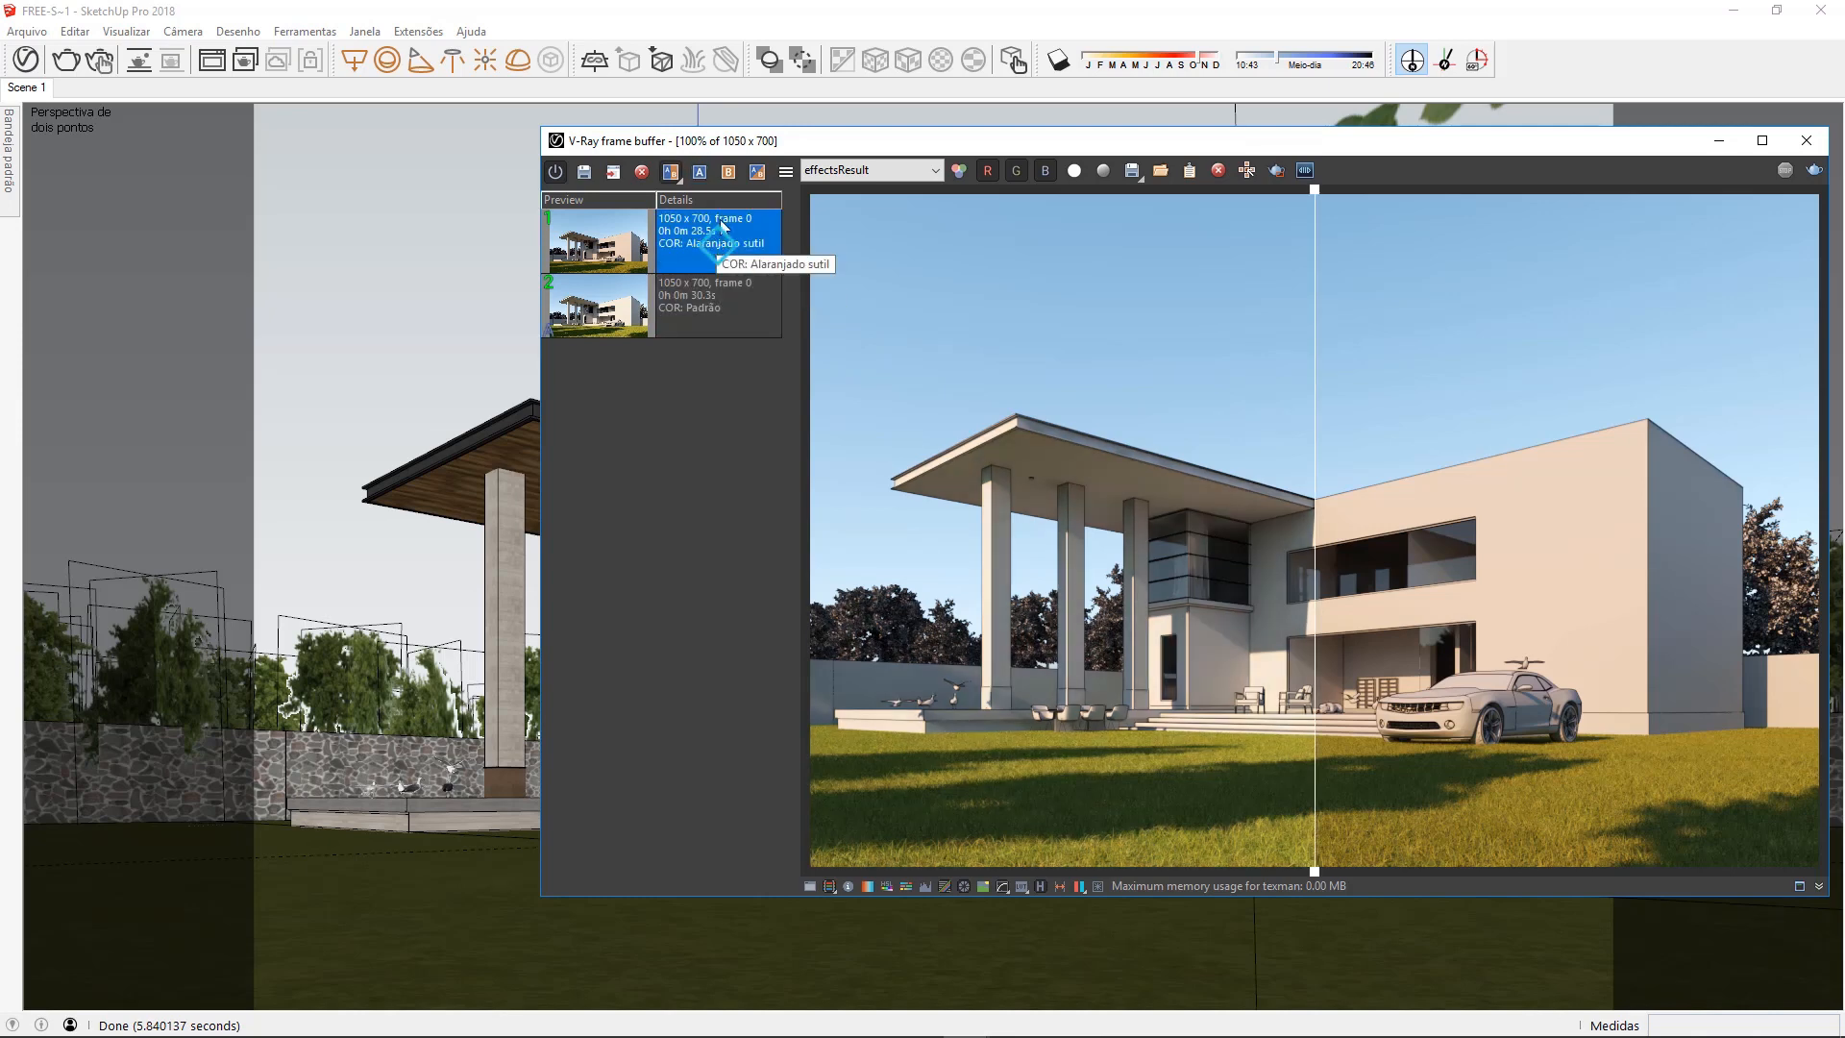
{"action": "left_click", "coordinate": [728, 172]}
{"action": "left_click_drag", "start_coordinate": [1317, 196], "coordinate": [805, 298]}
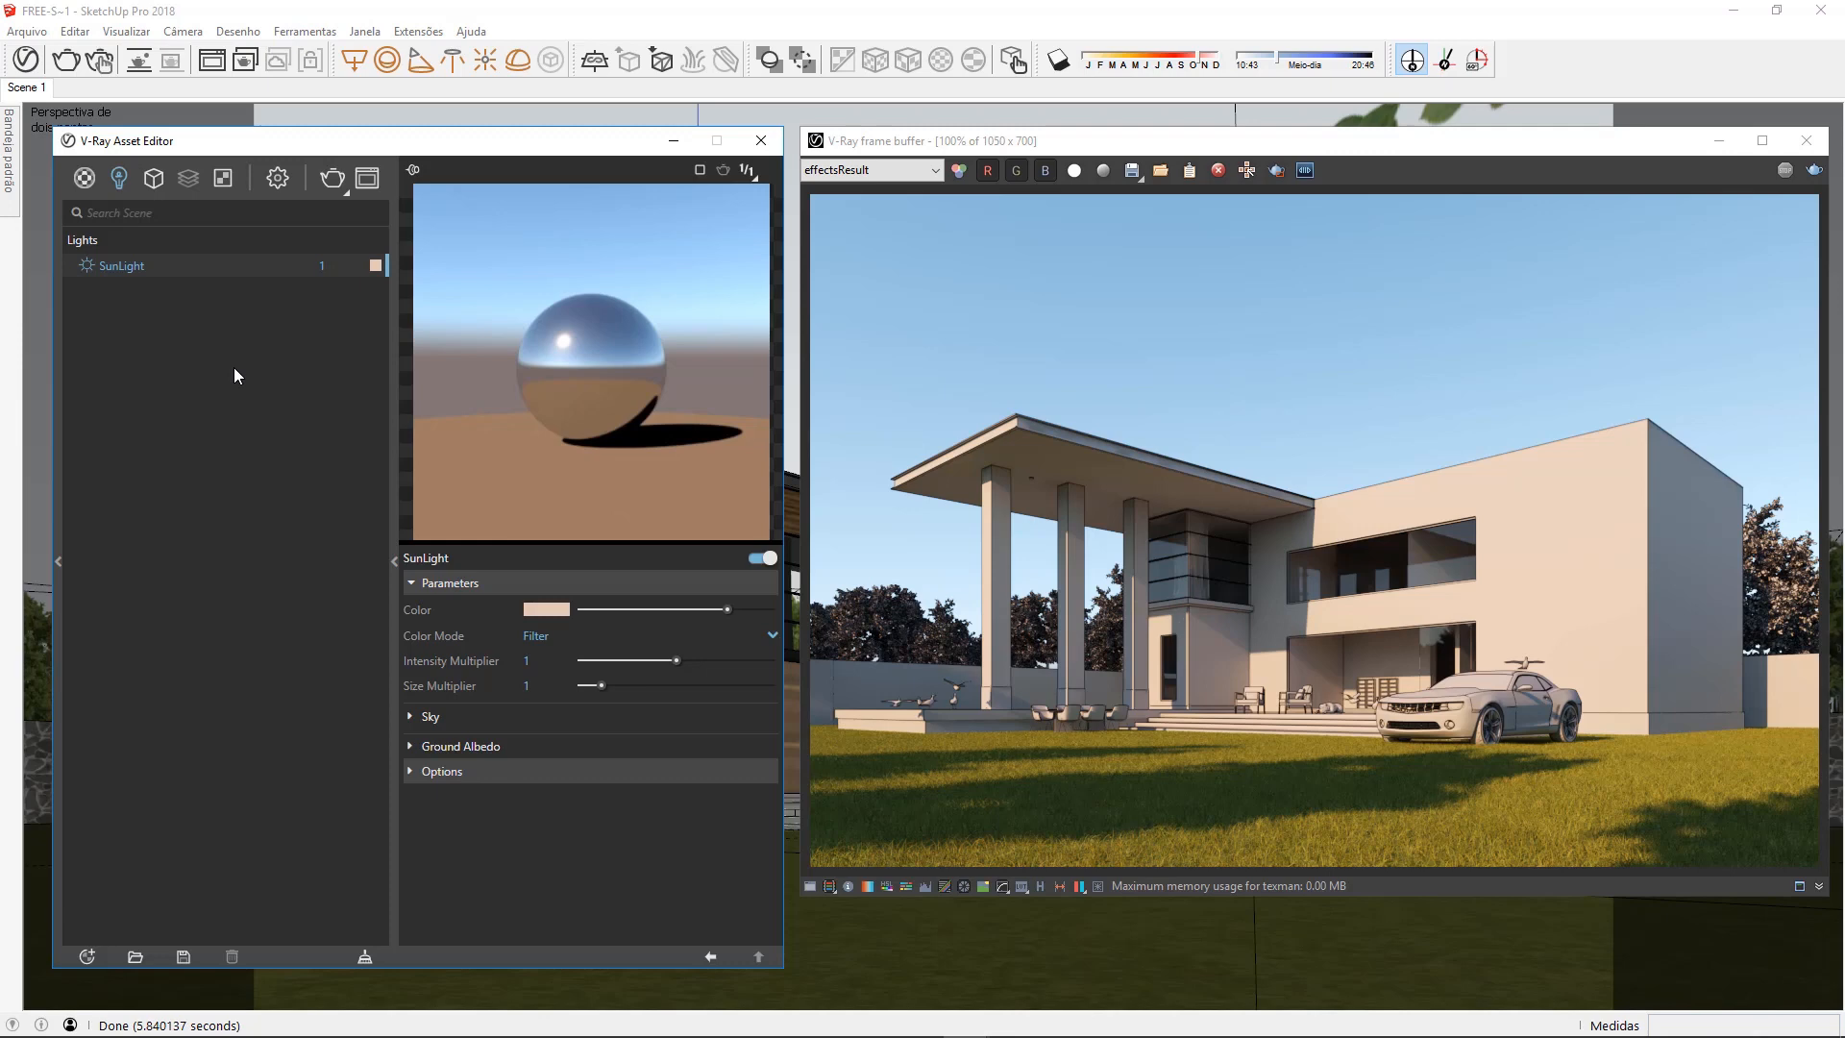
Try a stronger brownish orange for the SunLight color and reset it to pure white
{"action": "left_click", "coordinate": [375, 266]}
{"action": "left_click_drag", "start_coordinate": [663, 421], "coordinate": [739, 460]}
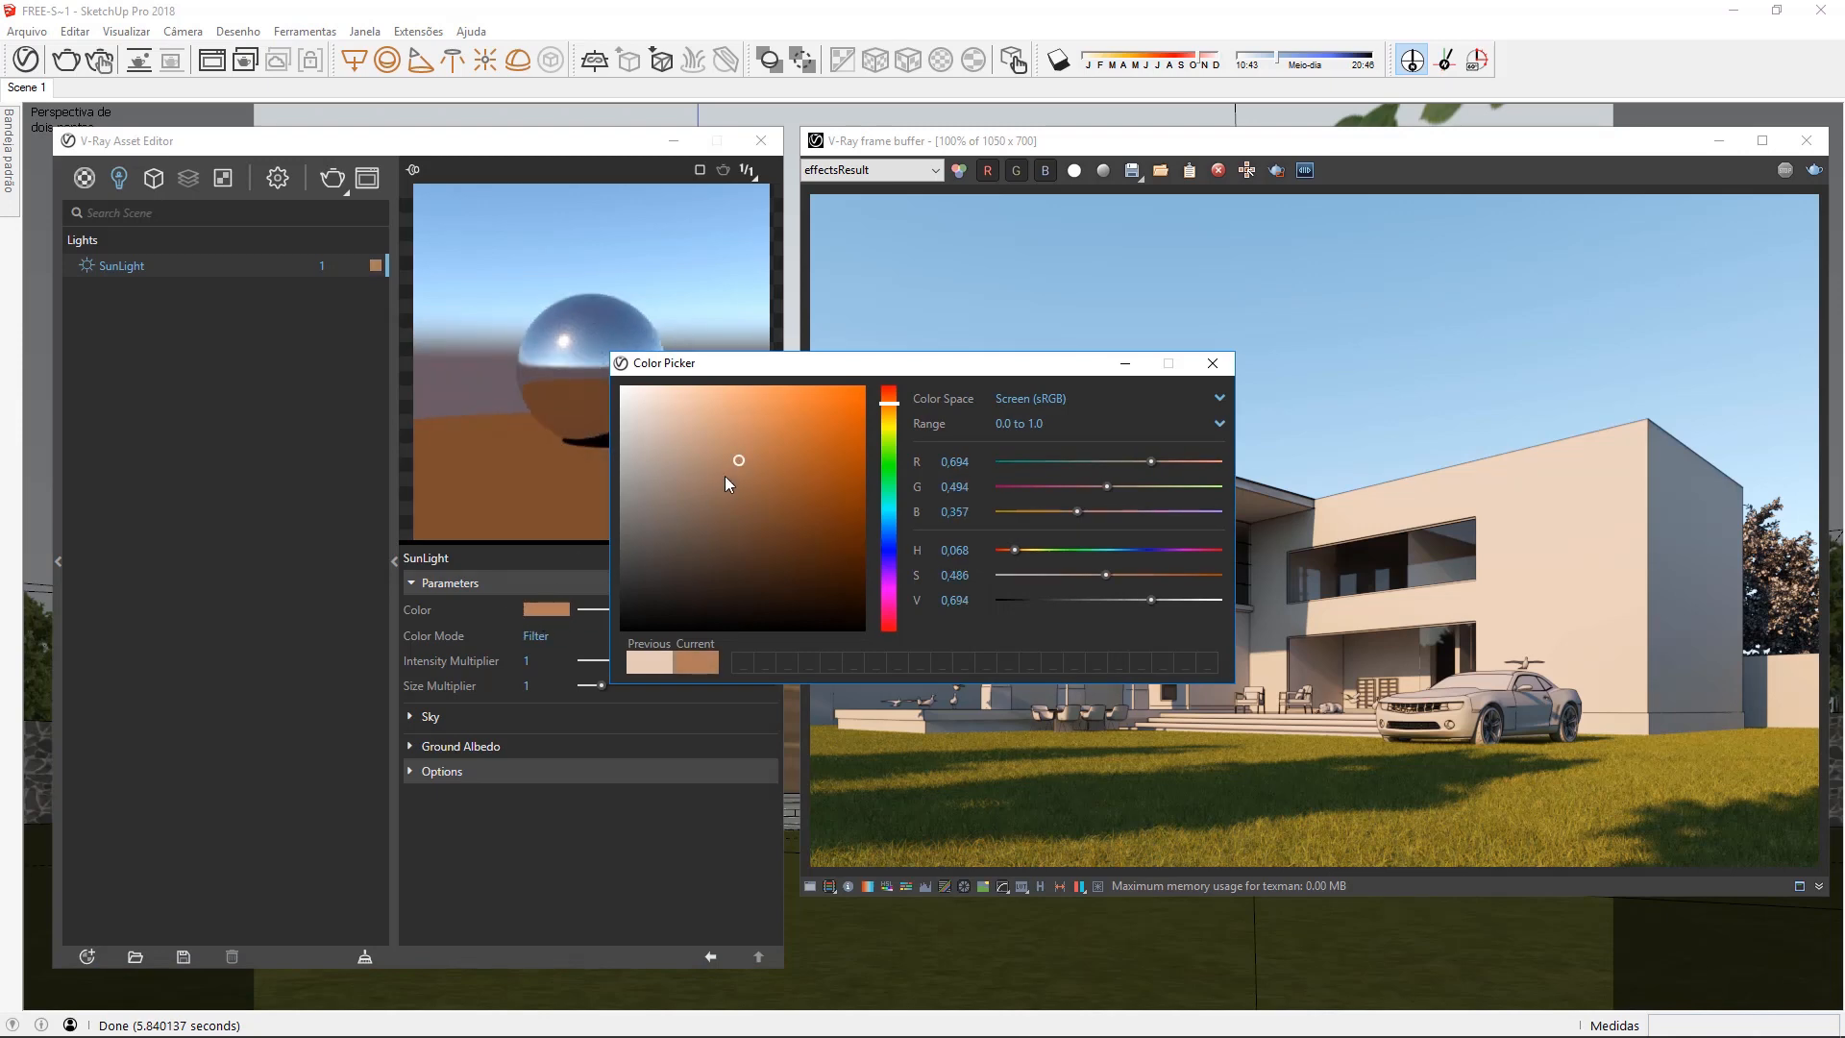
{"action": "left_click_drag", "start_coordinate": [740, 465], "coordinate": [619, 385]}
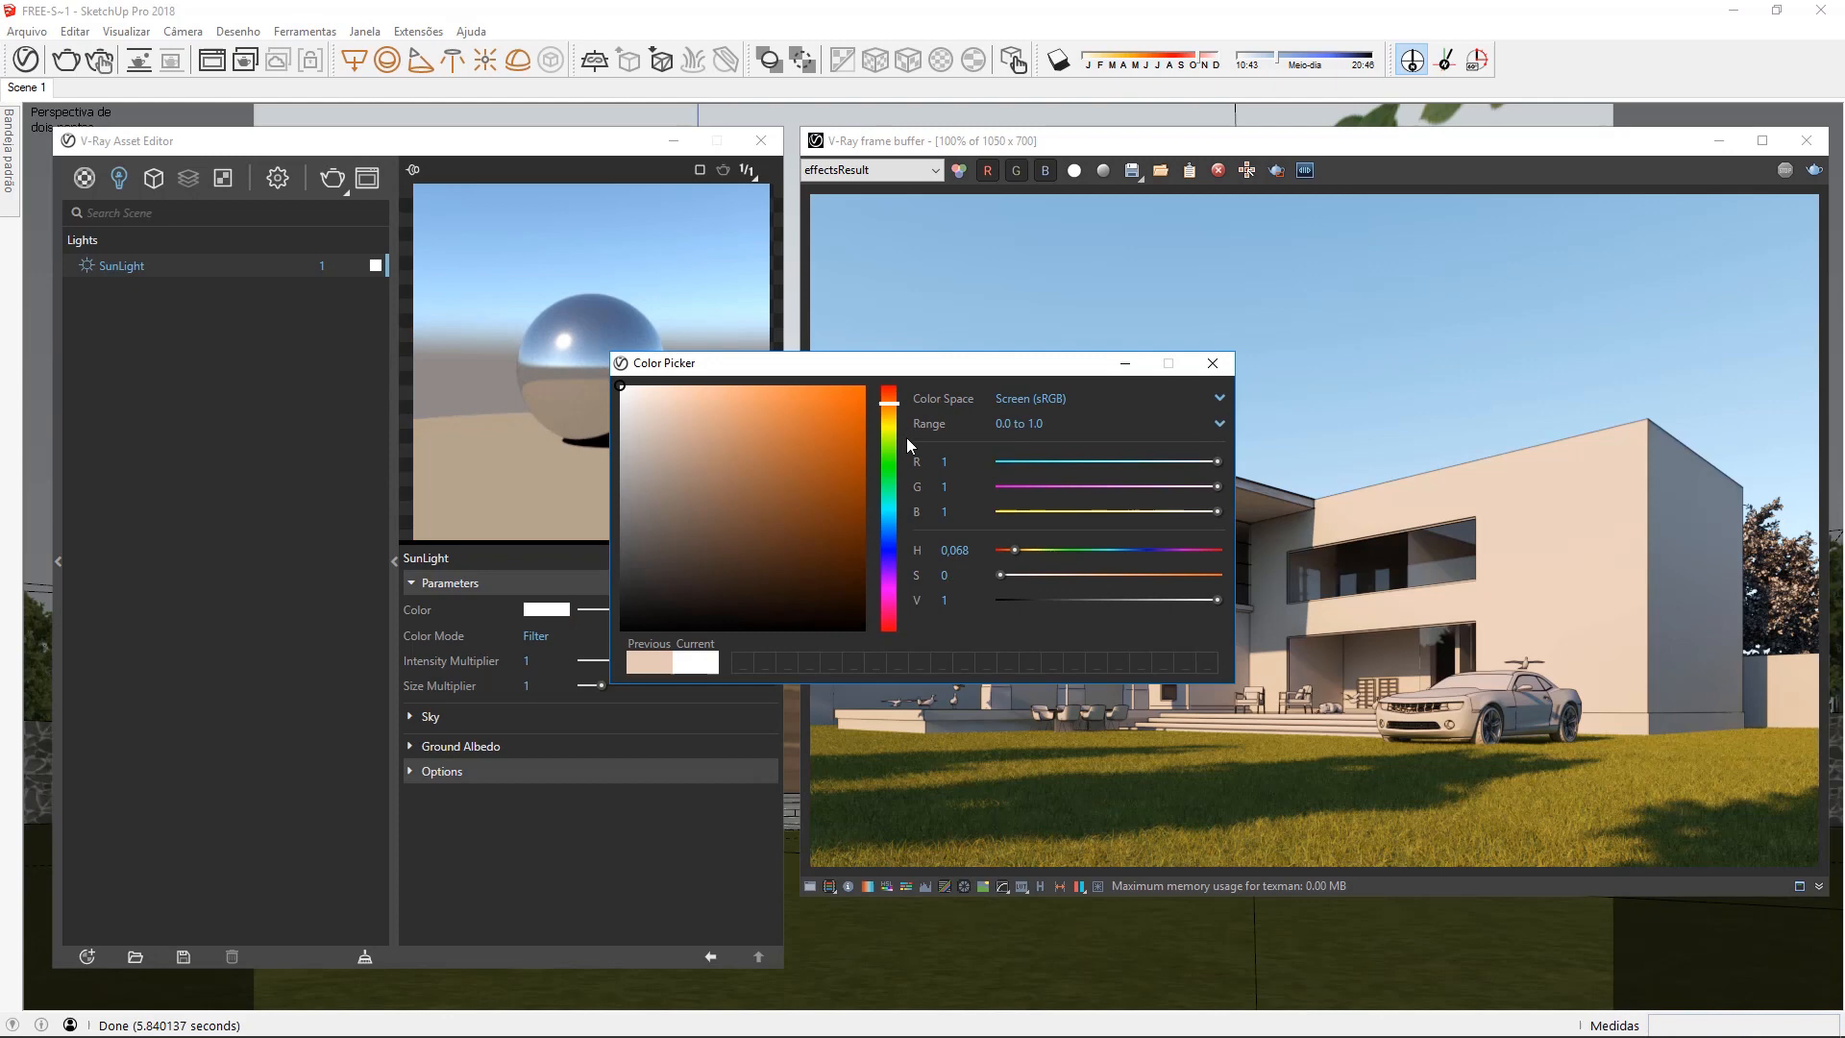
{"action": "left_click", "coordinate": [1201, 363]}
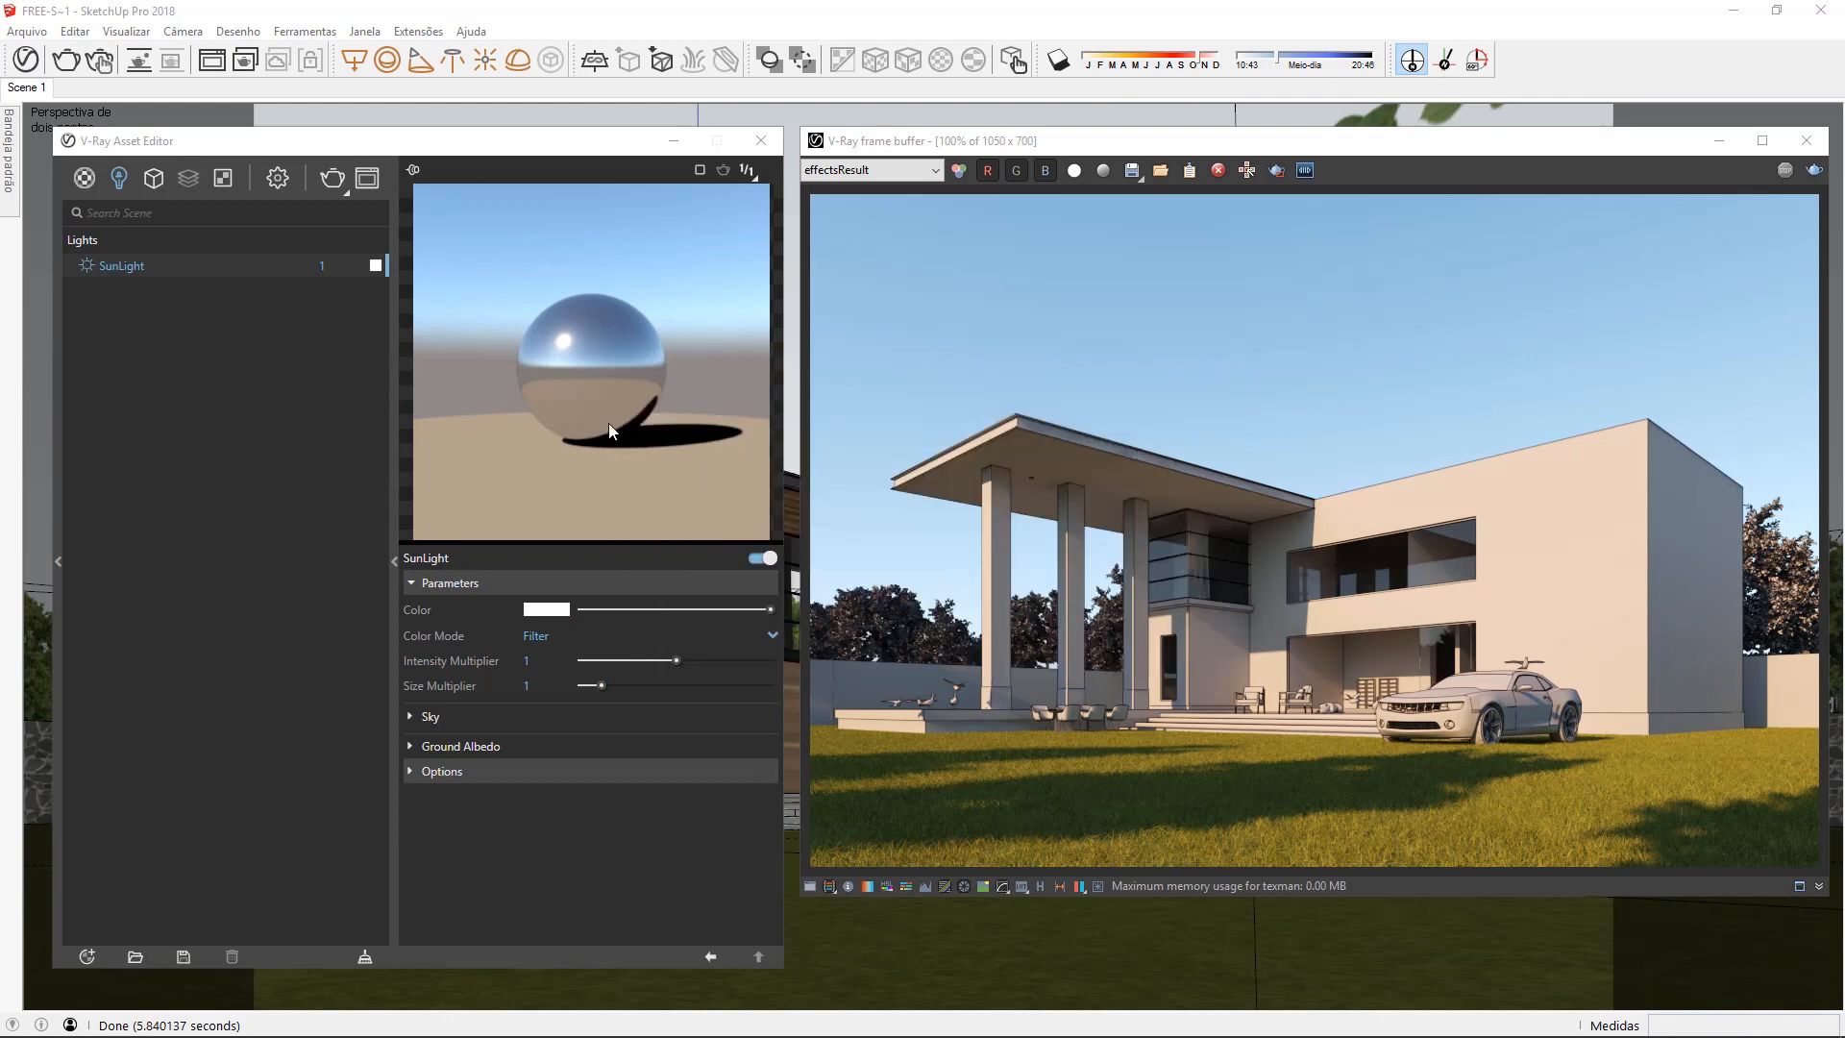
Try SunLight intensity multipliers of about 1.442 and 0.409, and reset the intensity to 1
{"action": "left_click", "coordinate": [407, 681]}
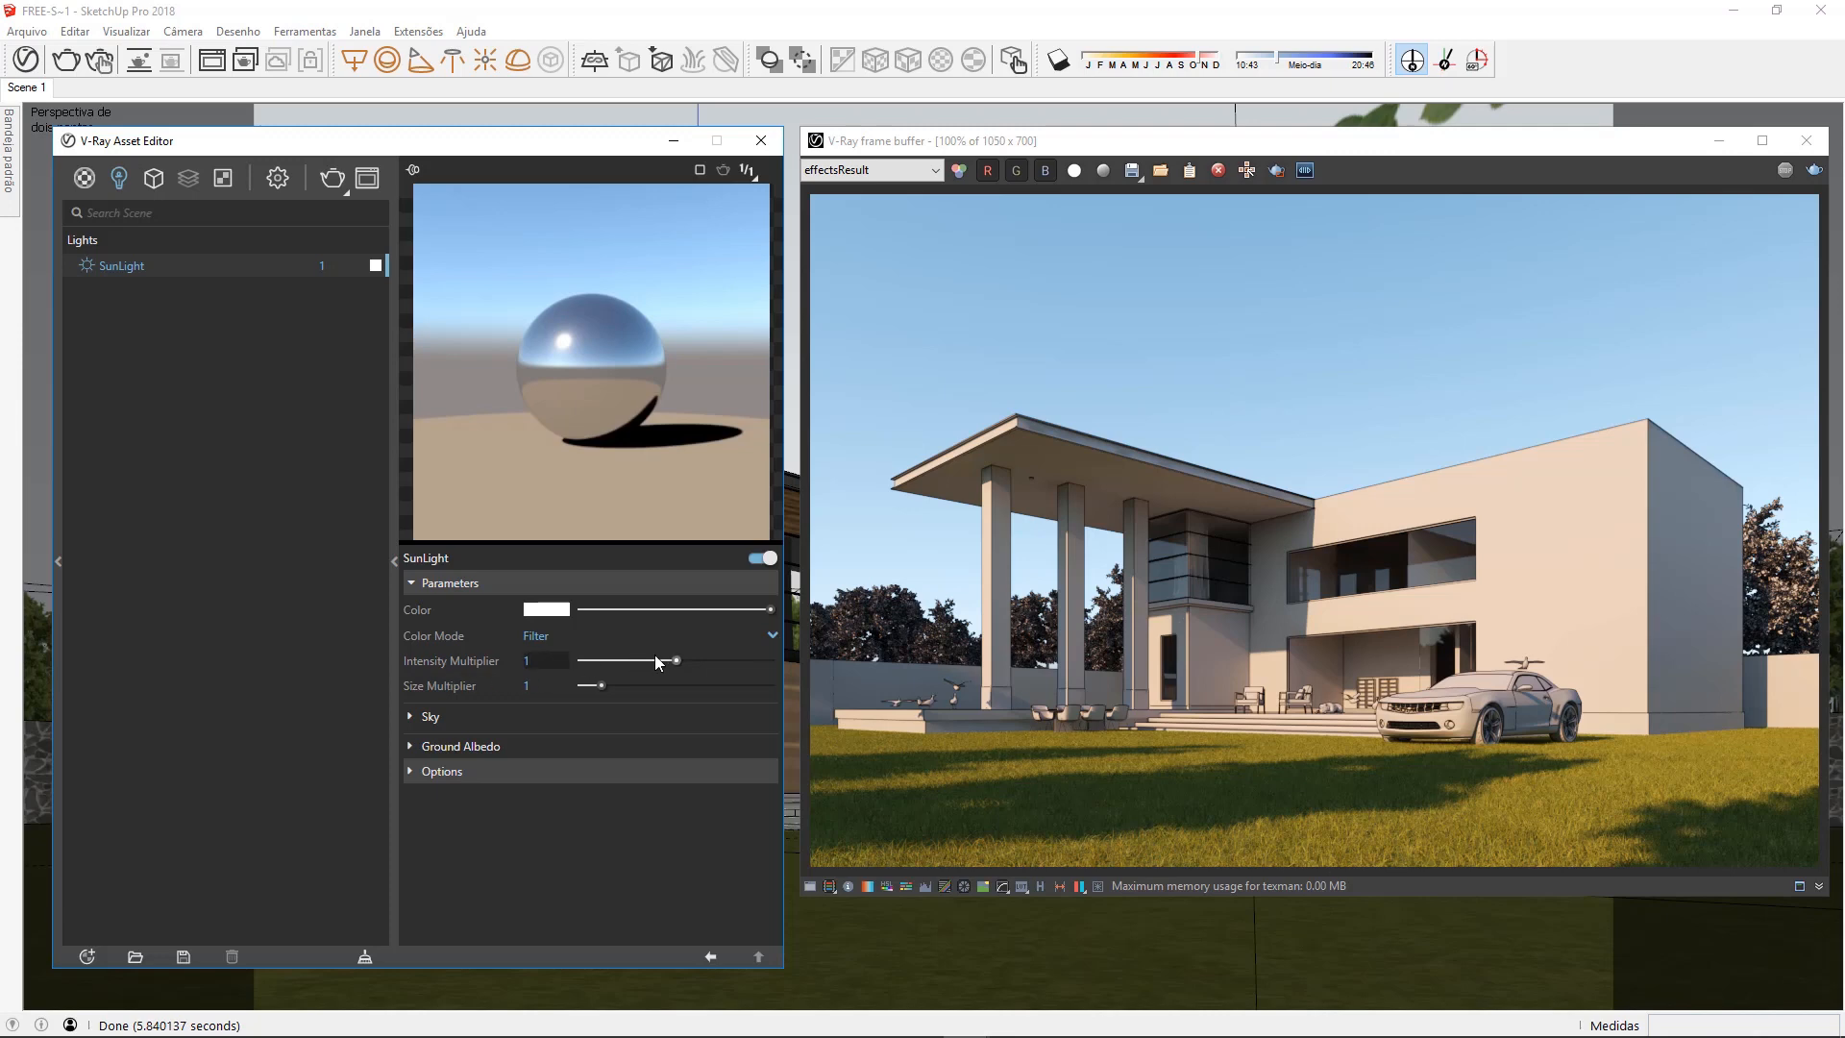
{"action": "left_click_drag", "start_coordinate": [677, 662], "coordinate": [718, 663]}
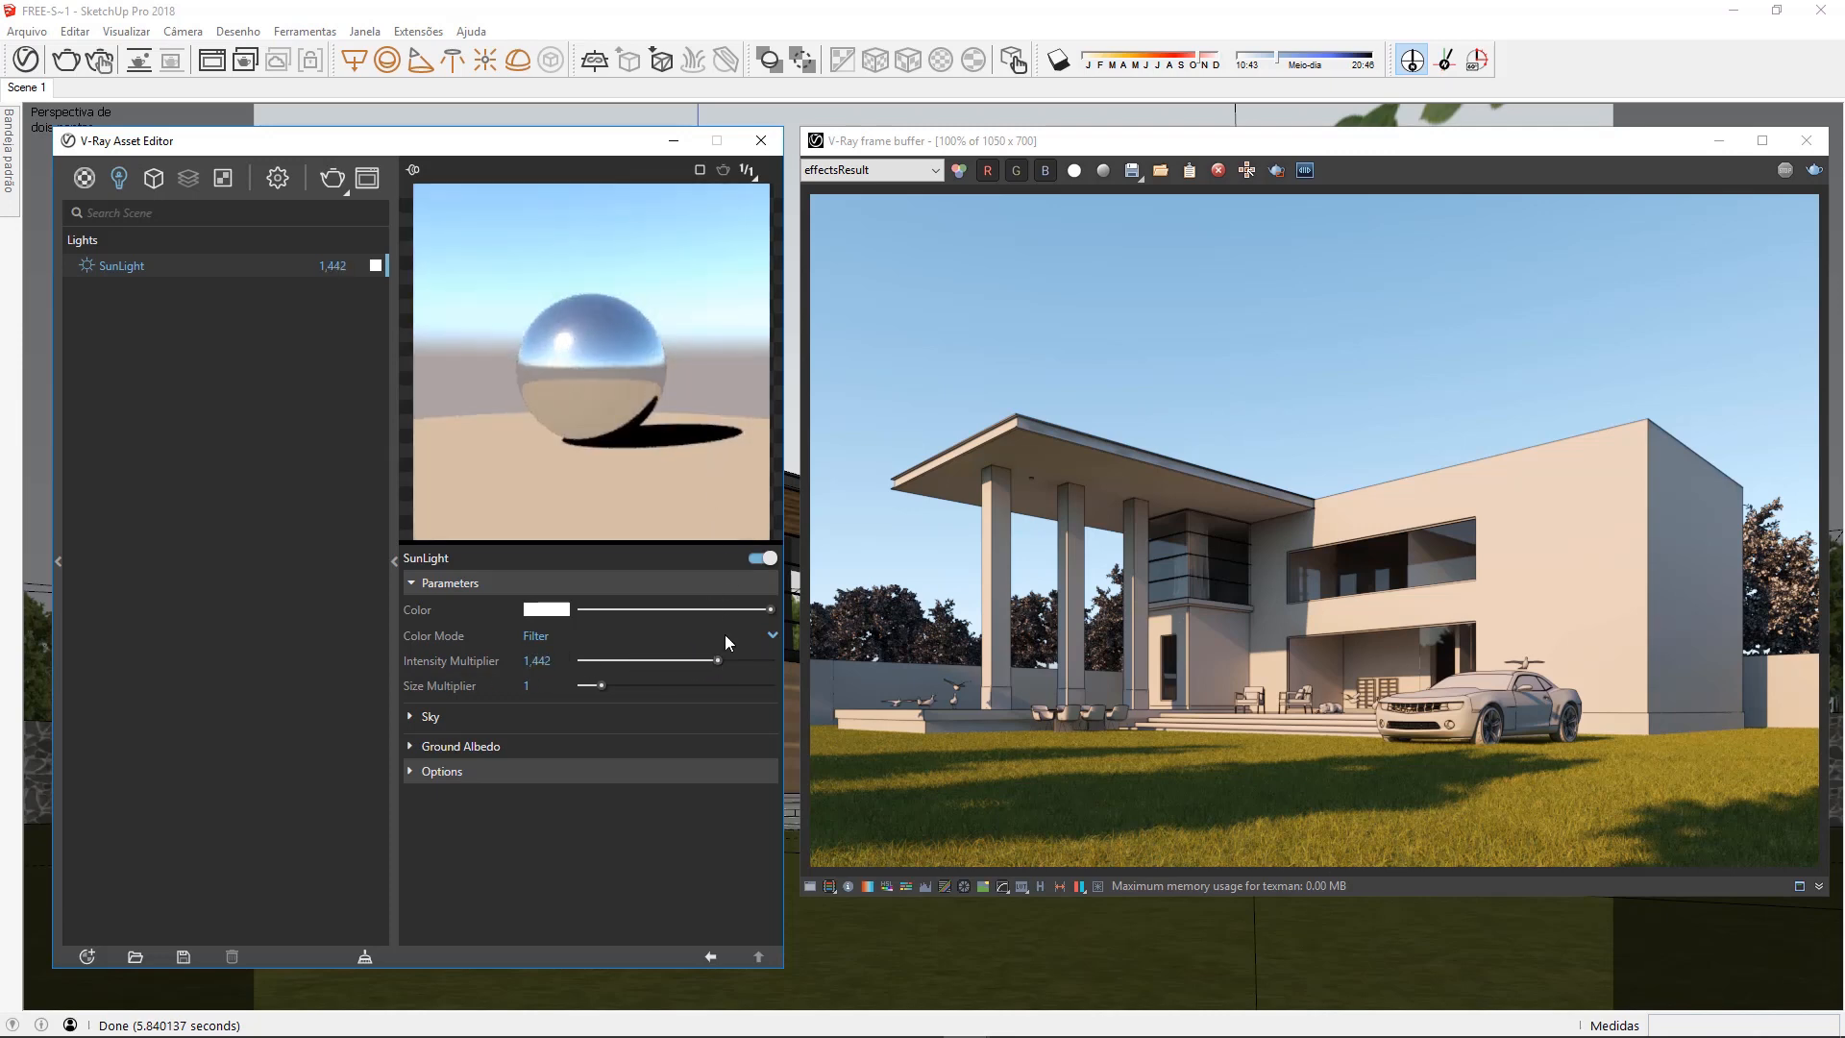
{"action": "left_click_drag", "start_coordinate": [719, 661], "coordinate": [621, 661]}
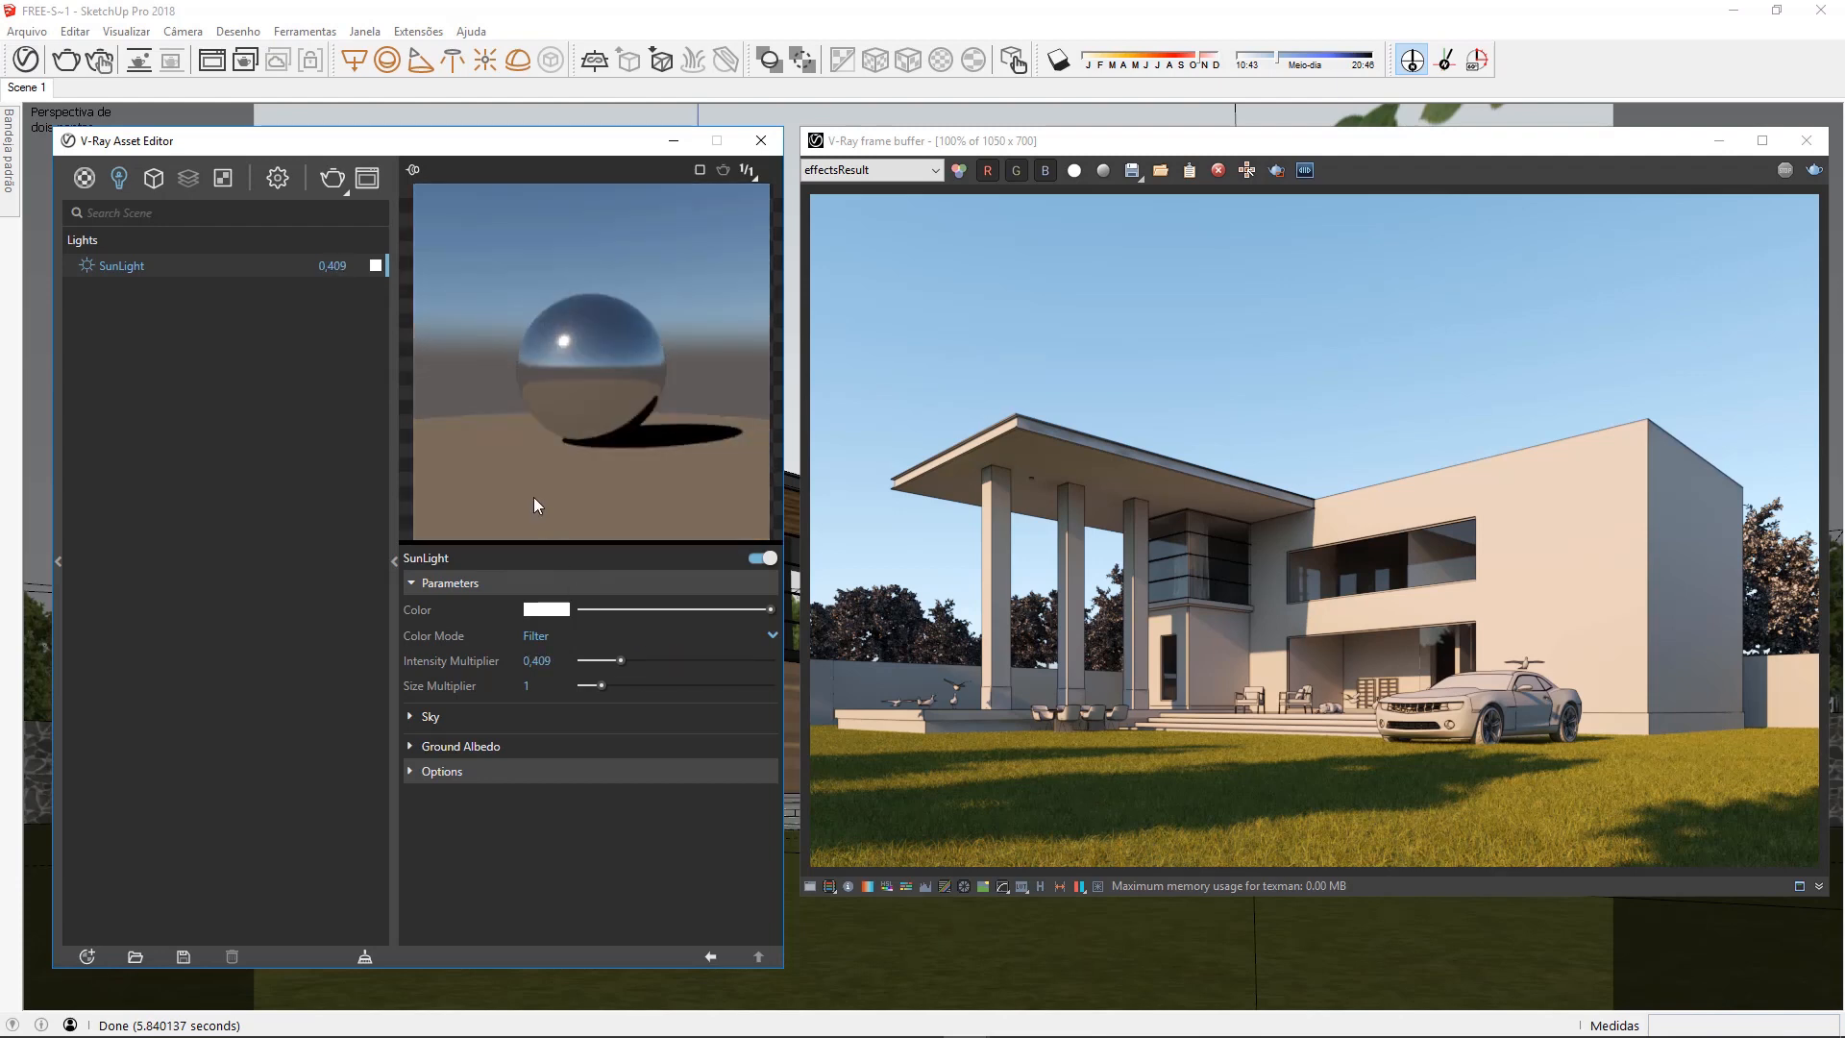
{"action": "left_click", "coordinate": [332, 265]}
{"action": "type", "text": "1"}
{"action": "key", "text": "Return"}
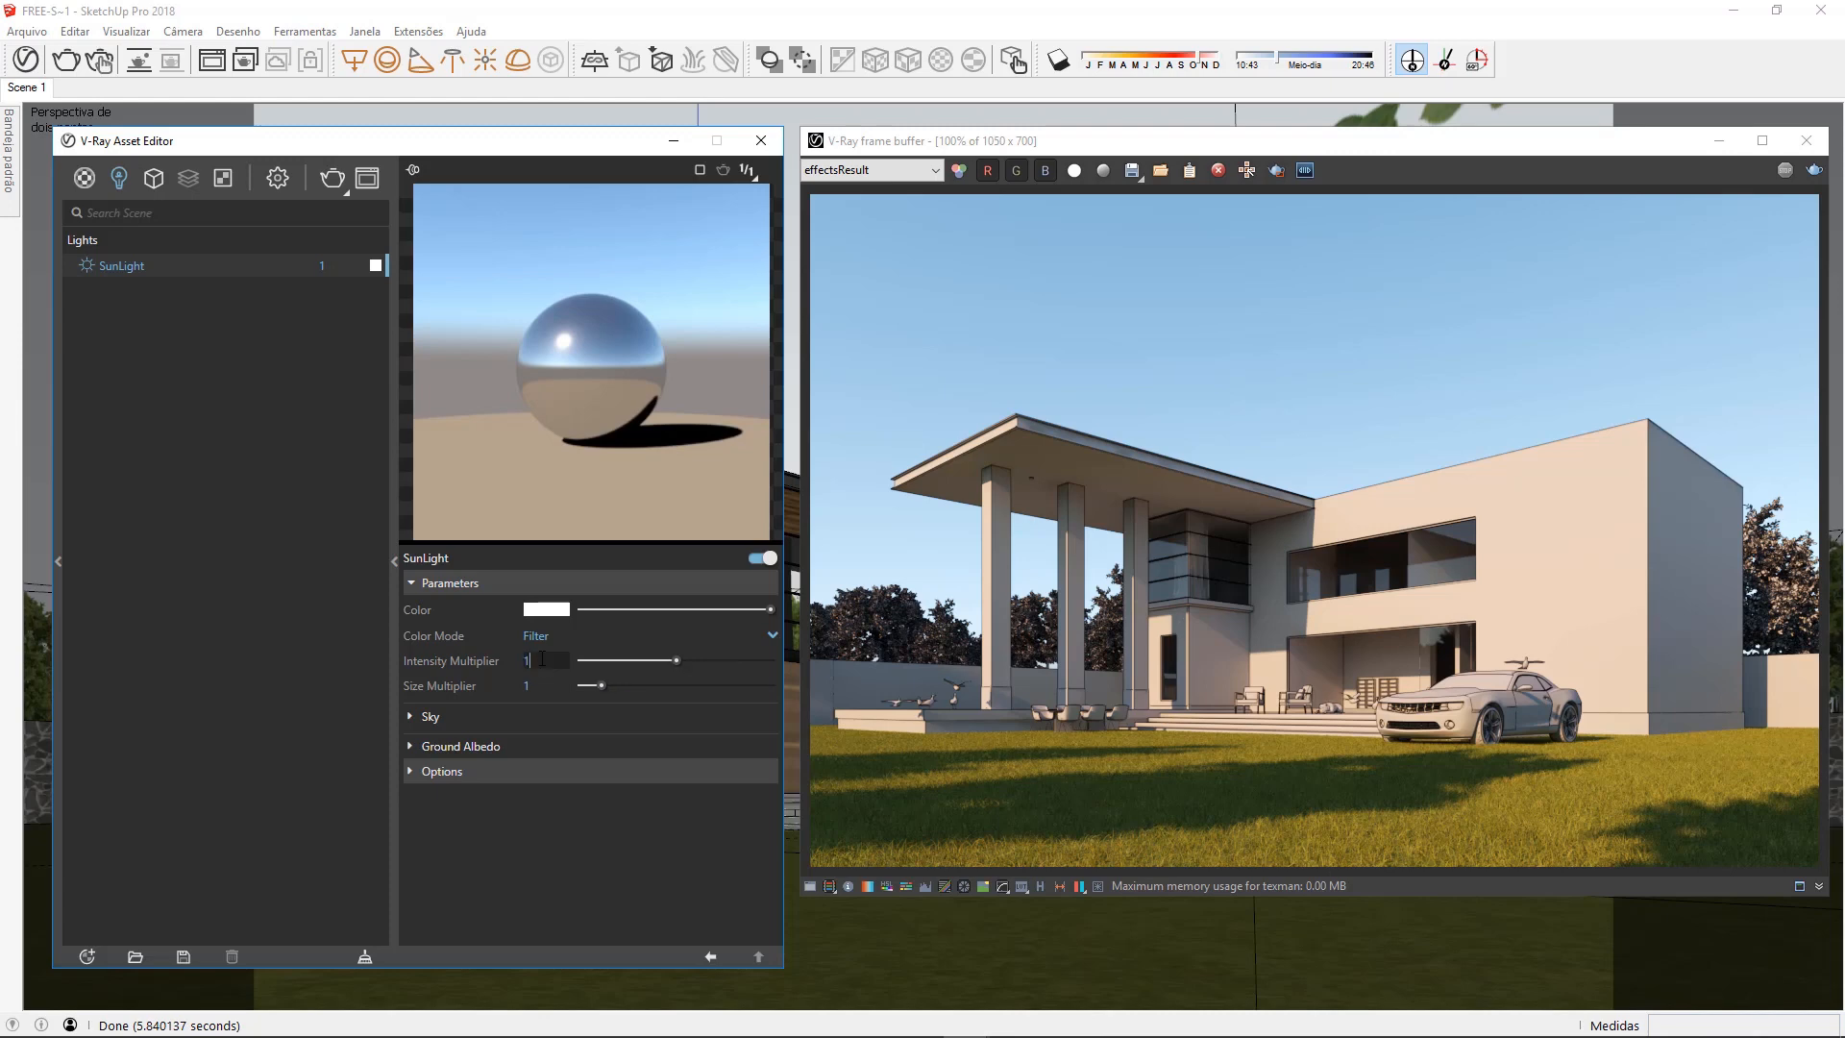
Set the SunLight intensity multiplier to 0.5 and render the scene
{"action": "type", "text": ",5"}
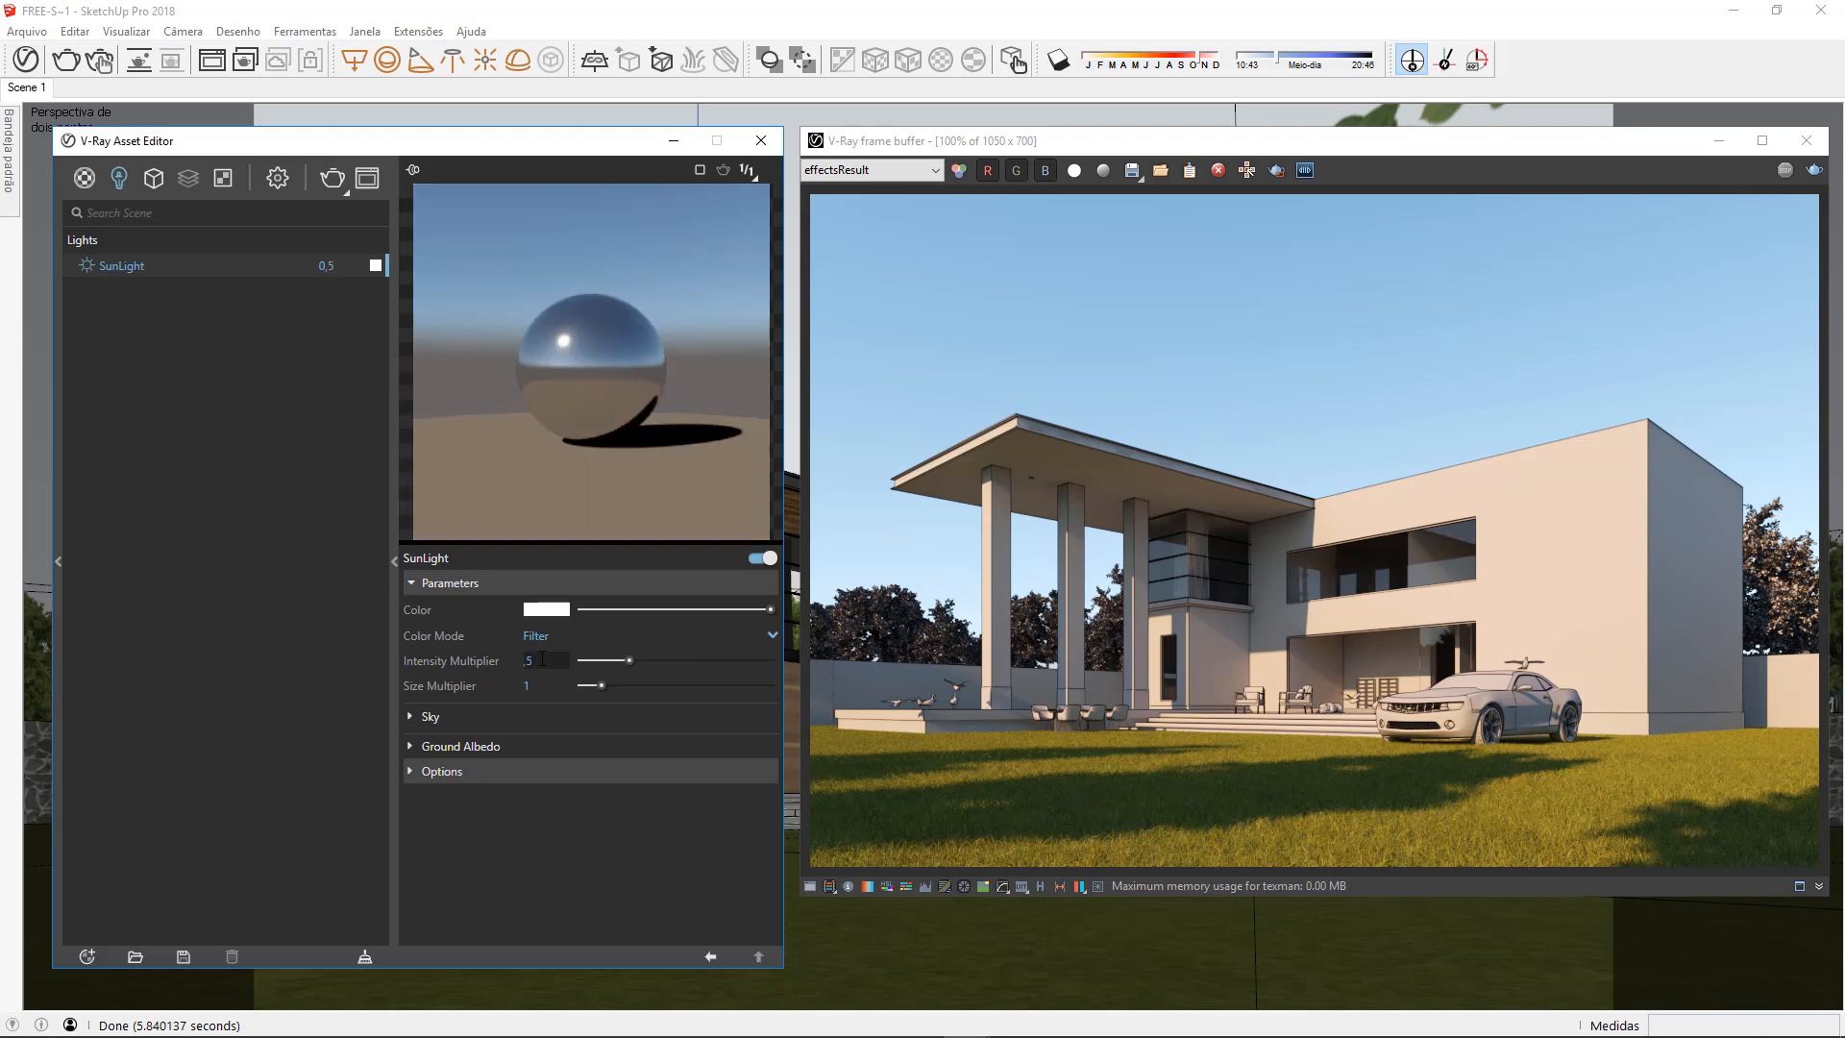
{"action": "left_click", "coordinate": [328, 182]}
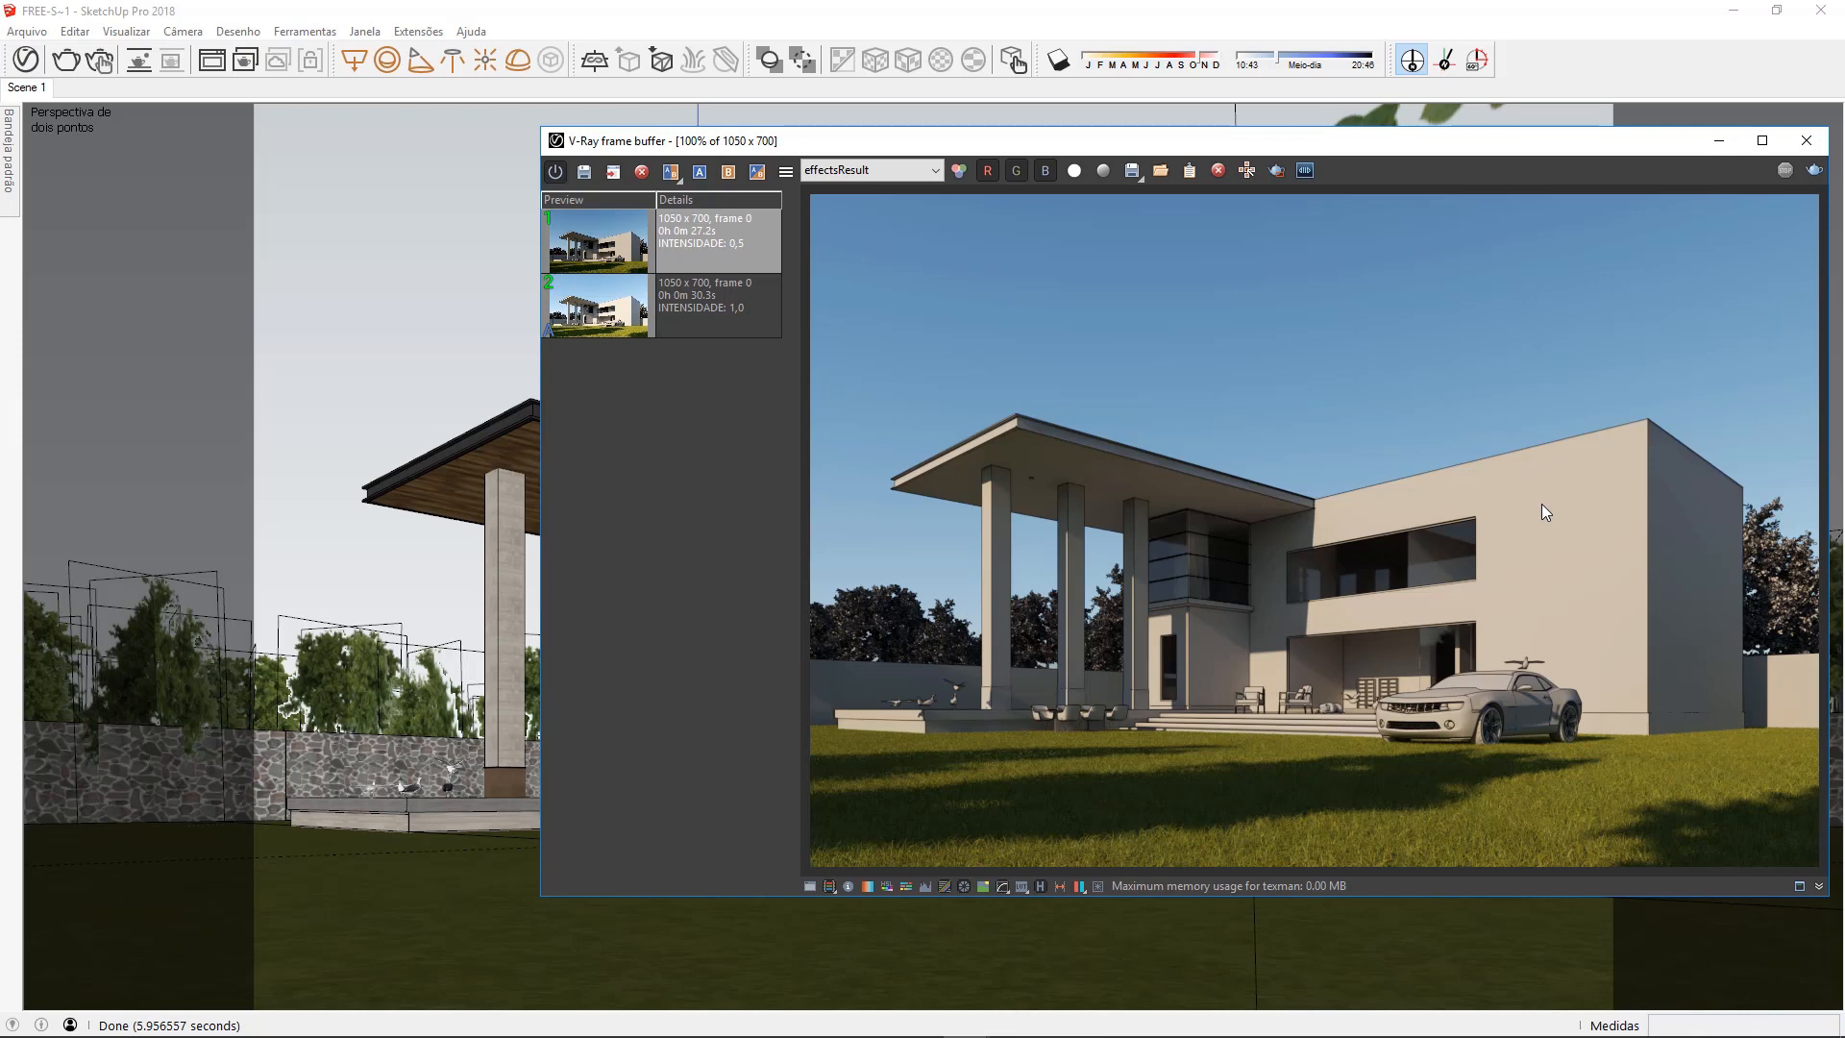
Compare the intensity 1.0 render as A with the intensity 0.5 render as B by sweeping the divider both ways
{"action": "left_click", "coordinate": [663, 311]}
{"action": "left_click", "coordinate": [692, 242]}
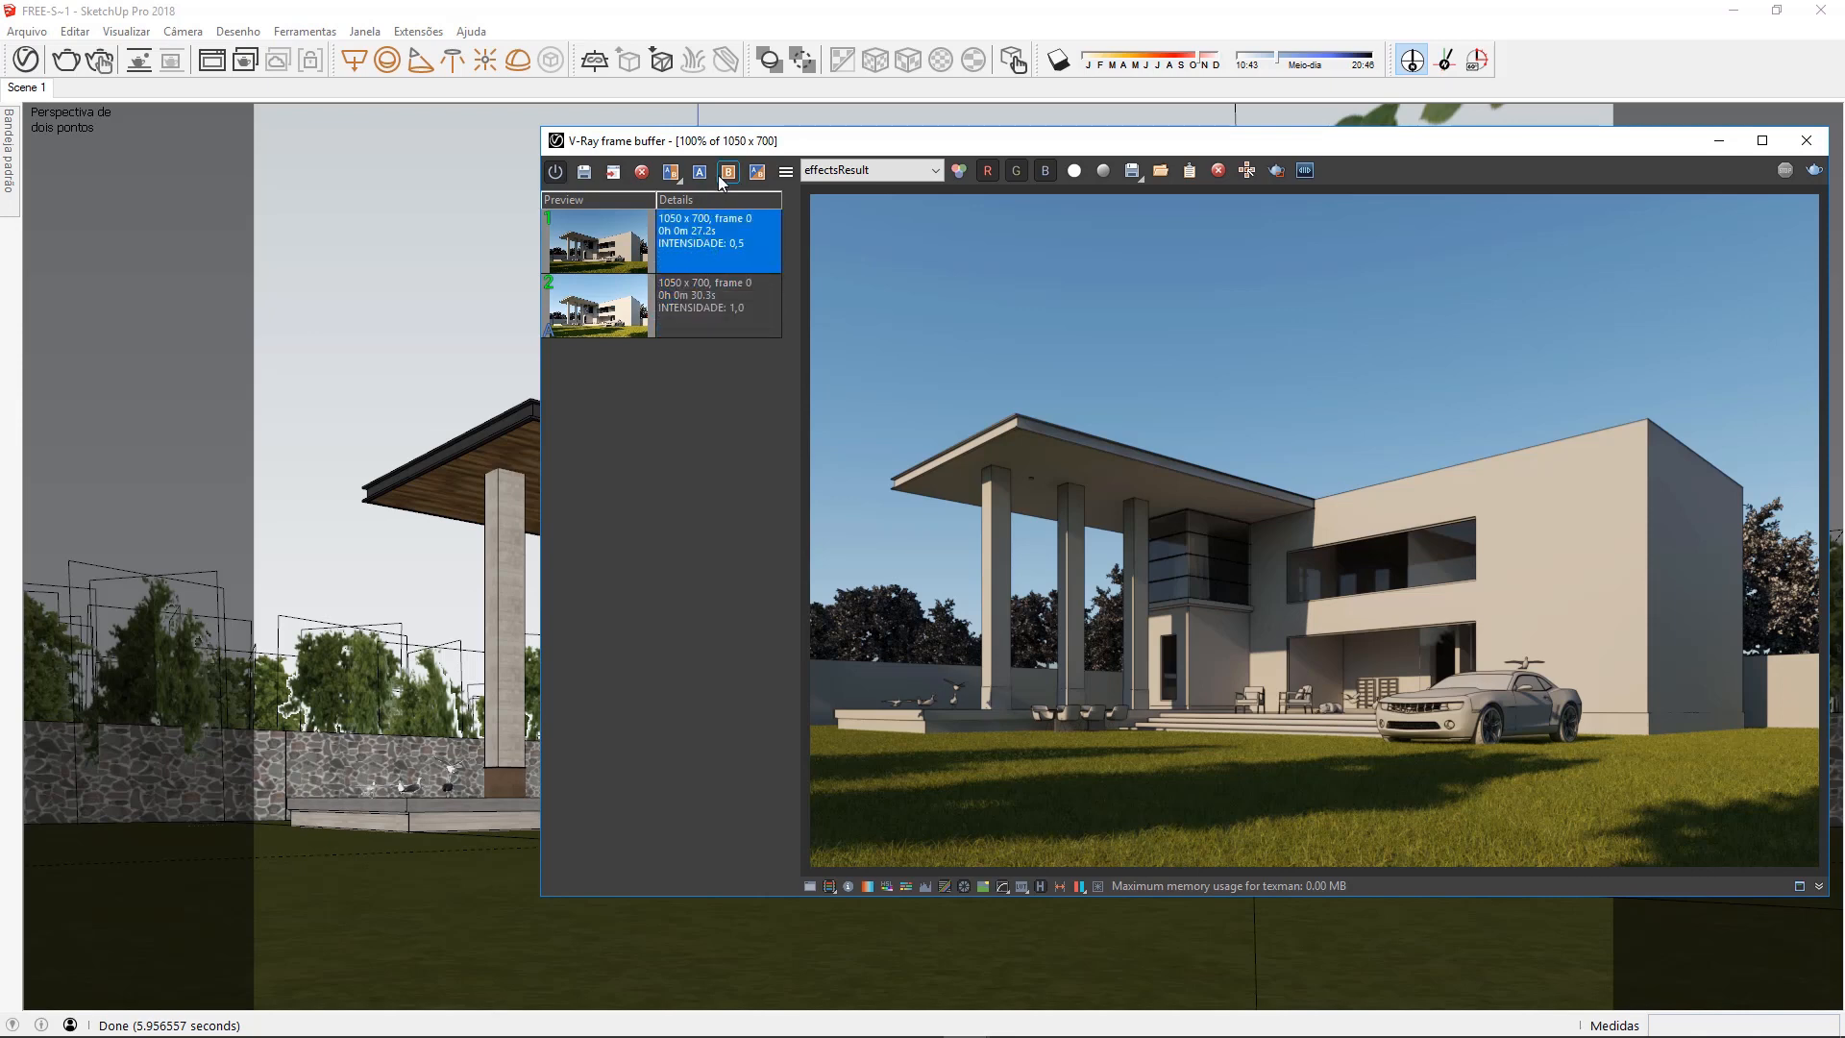
{"action": "left_click", "coordinate": [727, 173]}
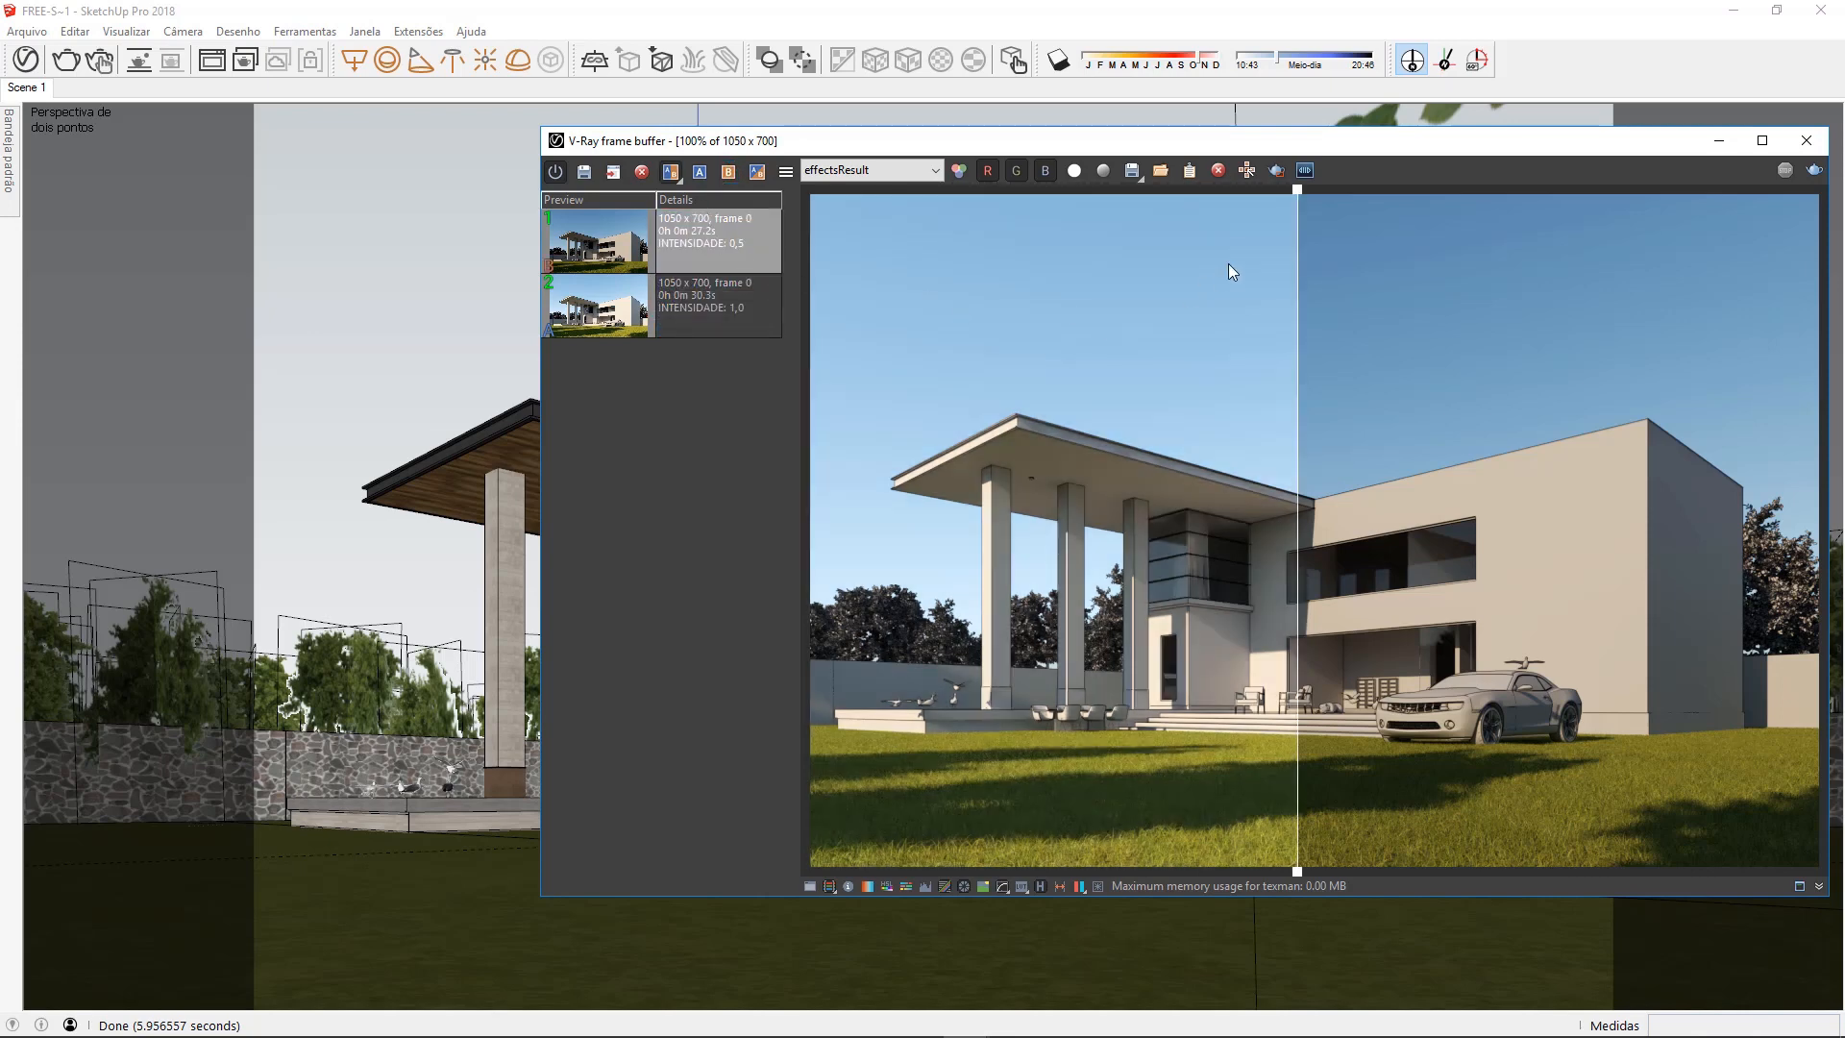
{"action": "left_click_drag", "start_coordinate": [1300, 207], "coordinate": [1771, 208]}
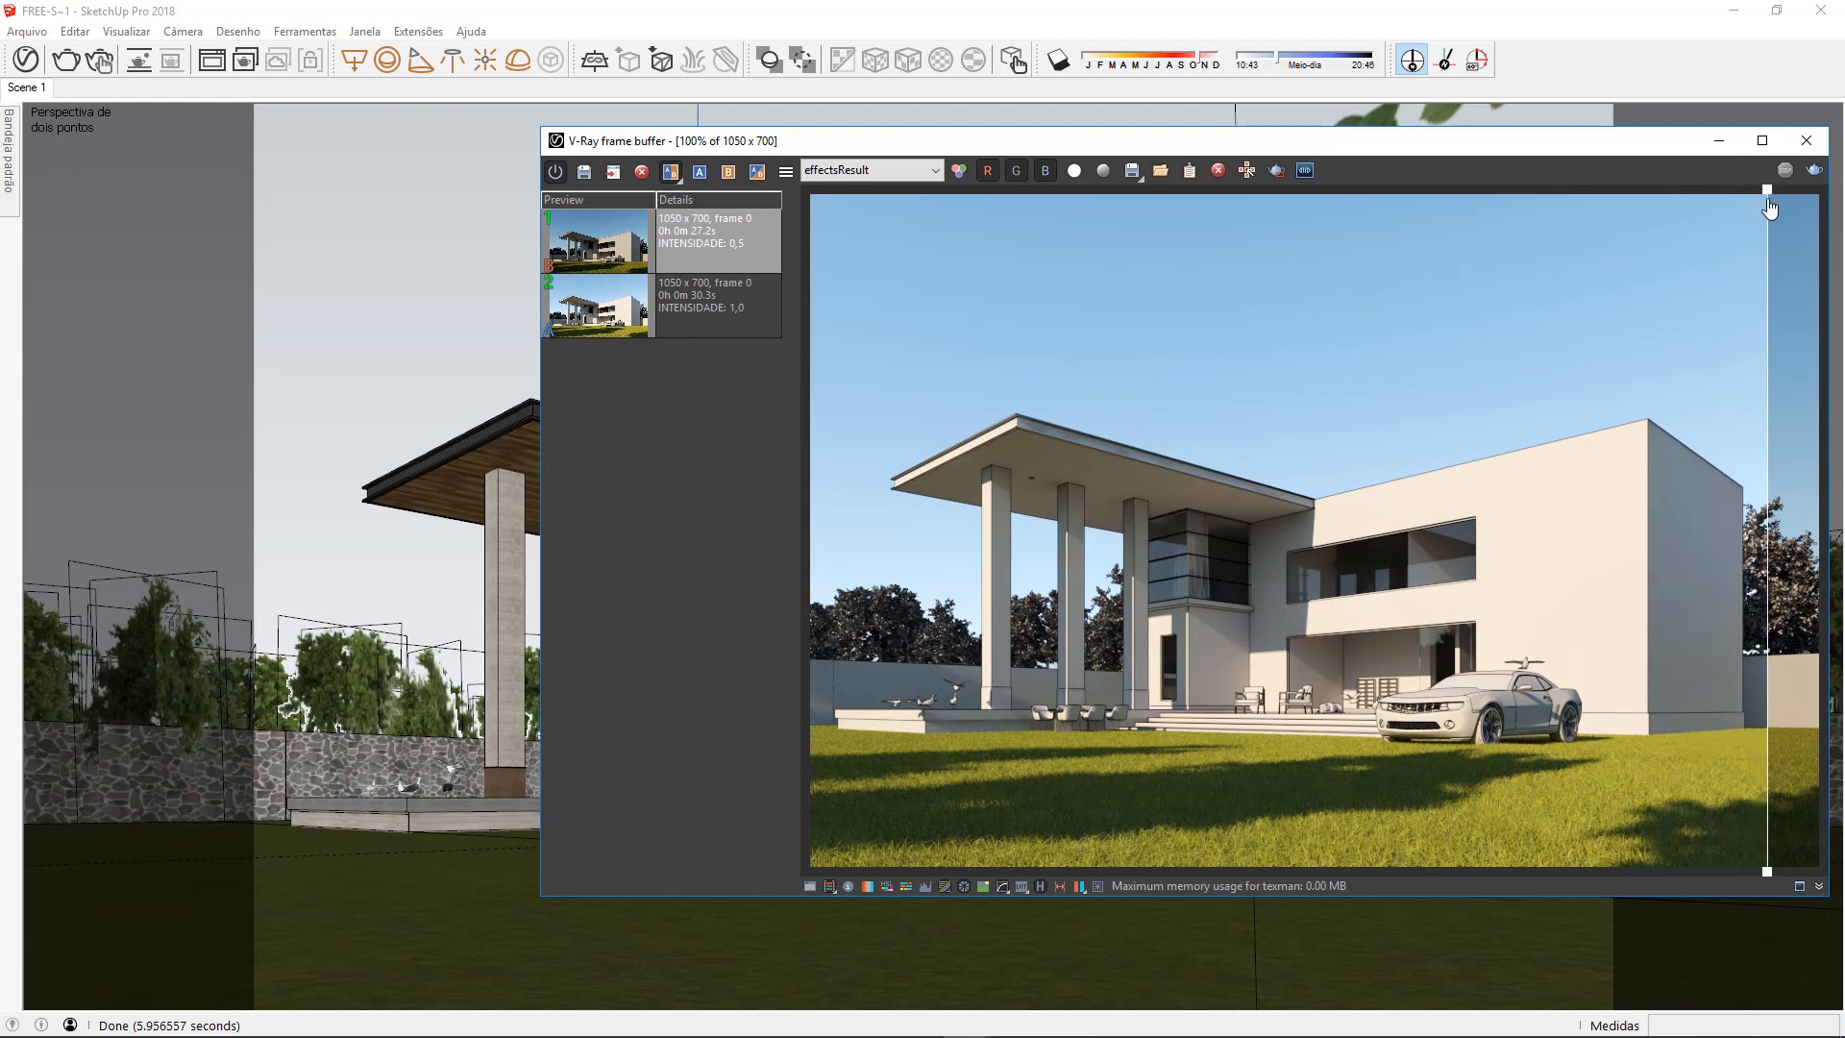
{"action": "left_click_drag", "start_coordinate": [1772, 200], "coordinate": [828, 289]}
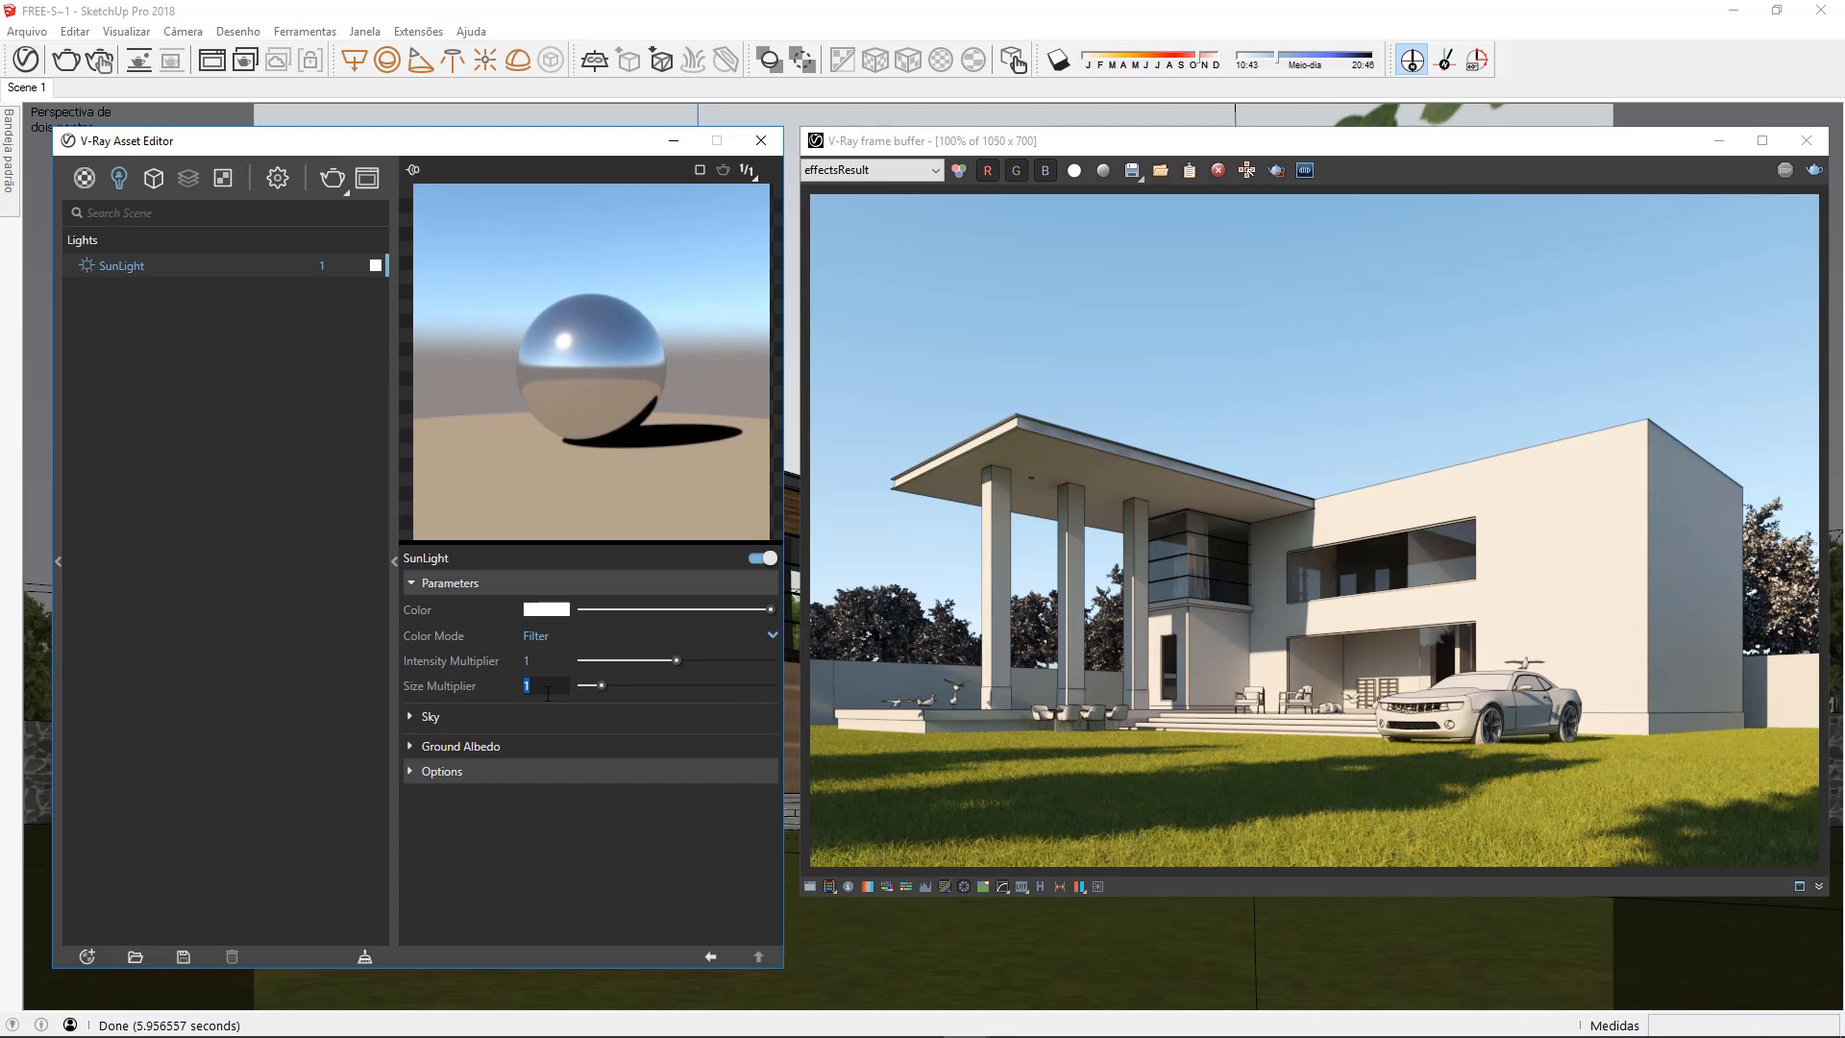
Set the SunLight size multiplier to 10 and render the scene
{"action": "type", "text": "10"}
{"action": "key", "text": "Return"}
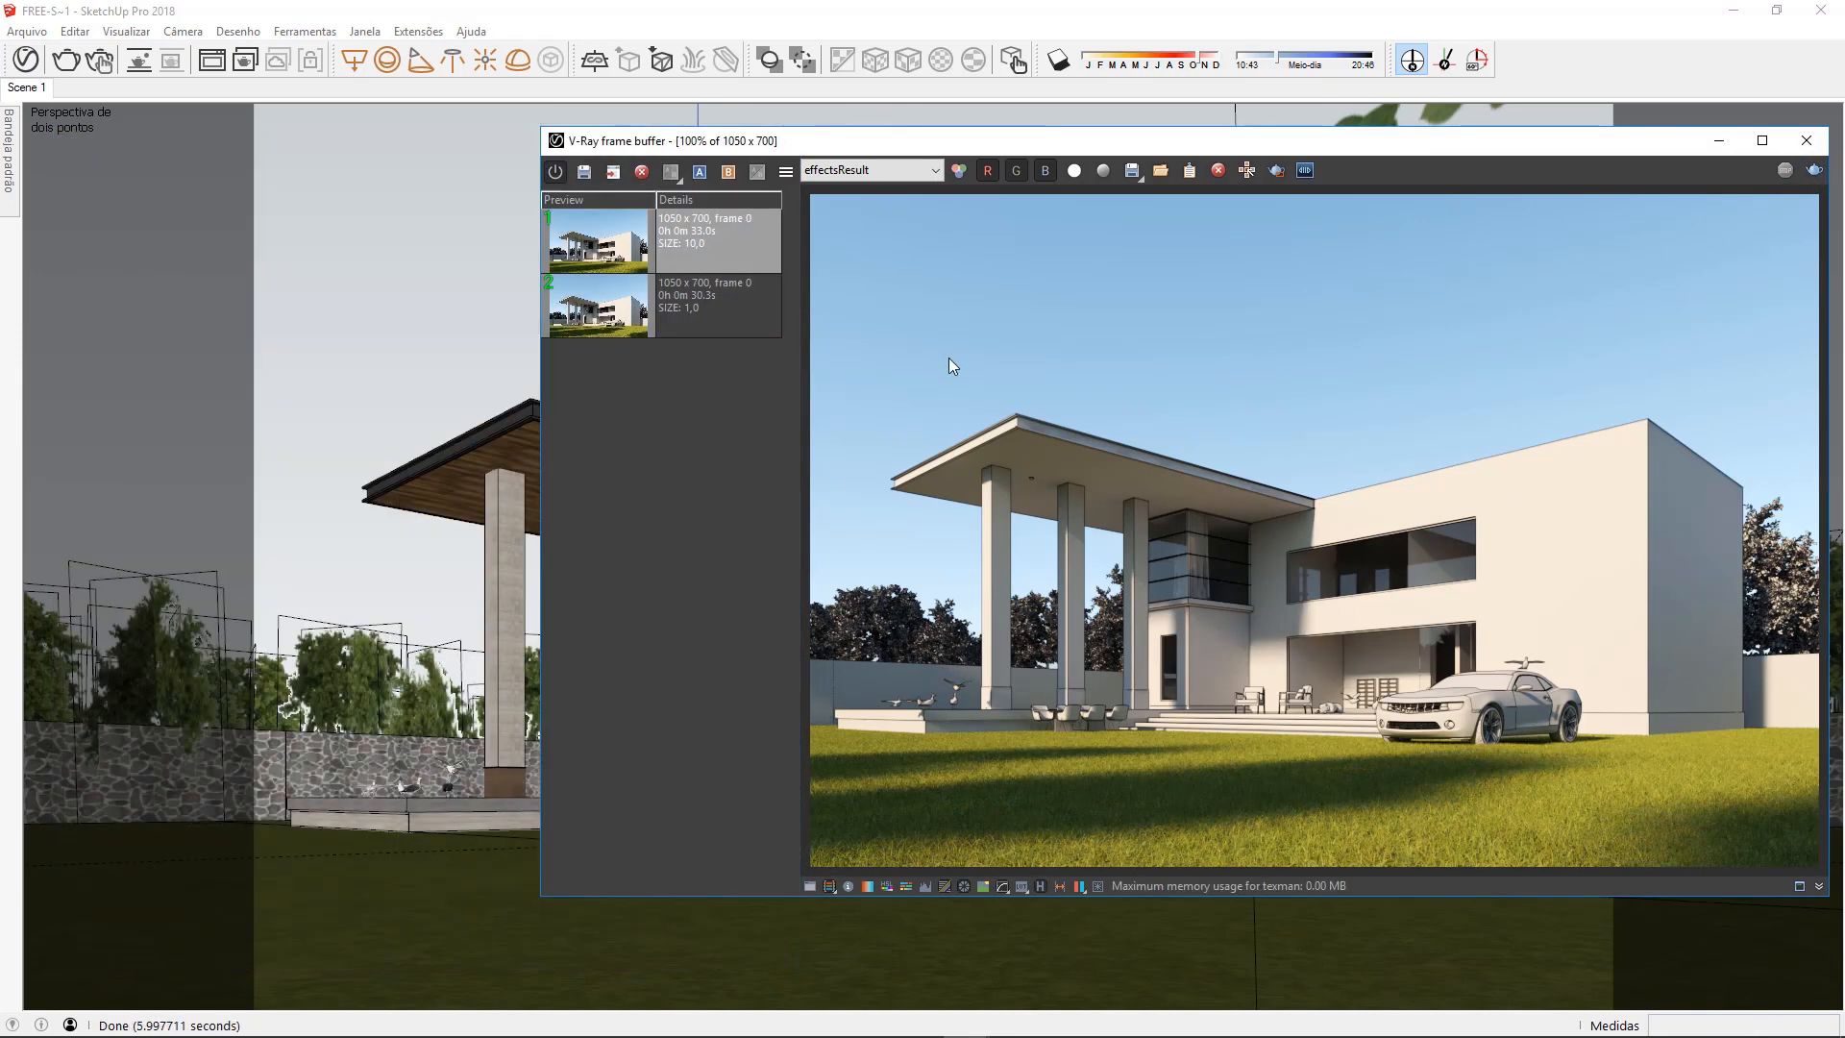
Examine the shadow edges on the house and lawn up close in the size 10 render
{"action": "scroll", "coordinate": [1334, 629], "scroll_direction": "up", "scroll_amount": 5}
{"action": "middle_click_drag", "start_coordinate": [1318, 576], "coordinate": [1422, 525]}
{"action": "scroll", "coordinate": [1265, 708], "scroll_direction": "up", "scroll_amount": 1}
{"action": "middle_click_drag", "start_coordinate": [1249, 725], "coordinate": [1401, 262]}
{"action": "middle_click_drag", "start_coordinate": [1249, 496], "coordinate": [1353, 406]}
{"action": "scroll", "coordinate": [1345, 432], "scroll_direction": "down", "scroll_amount": 2}
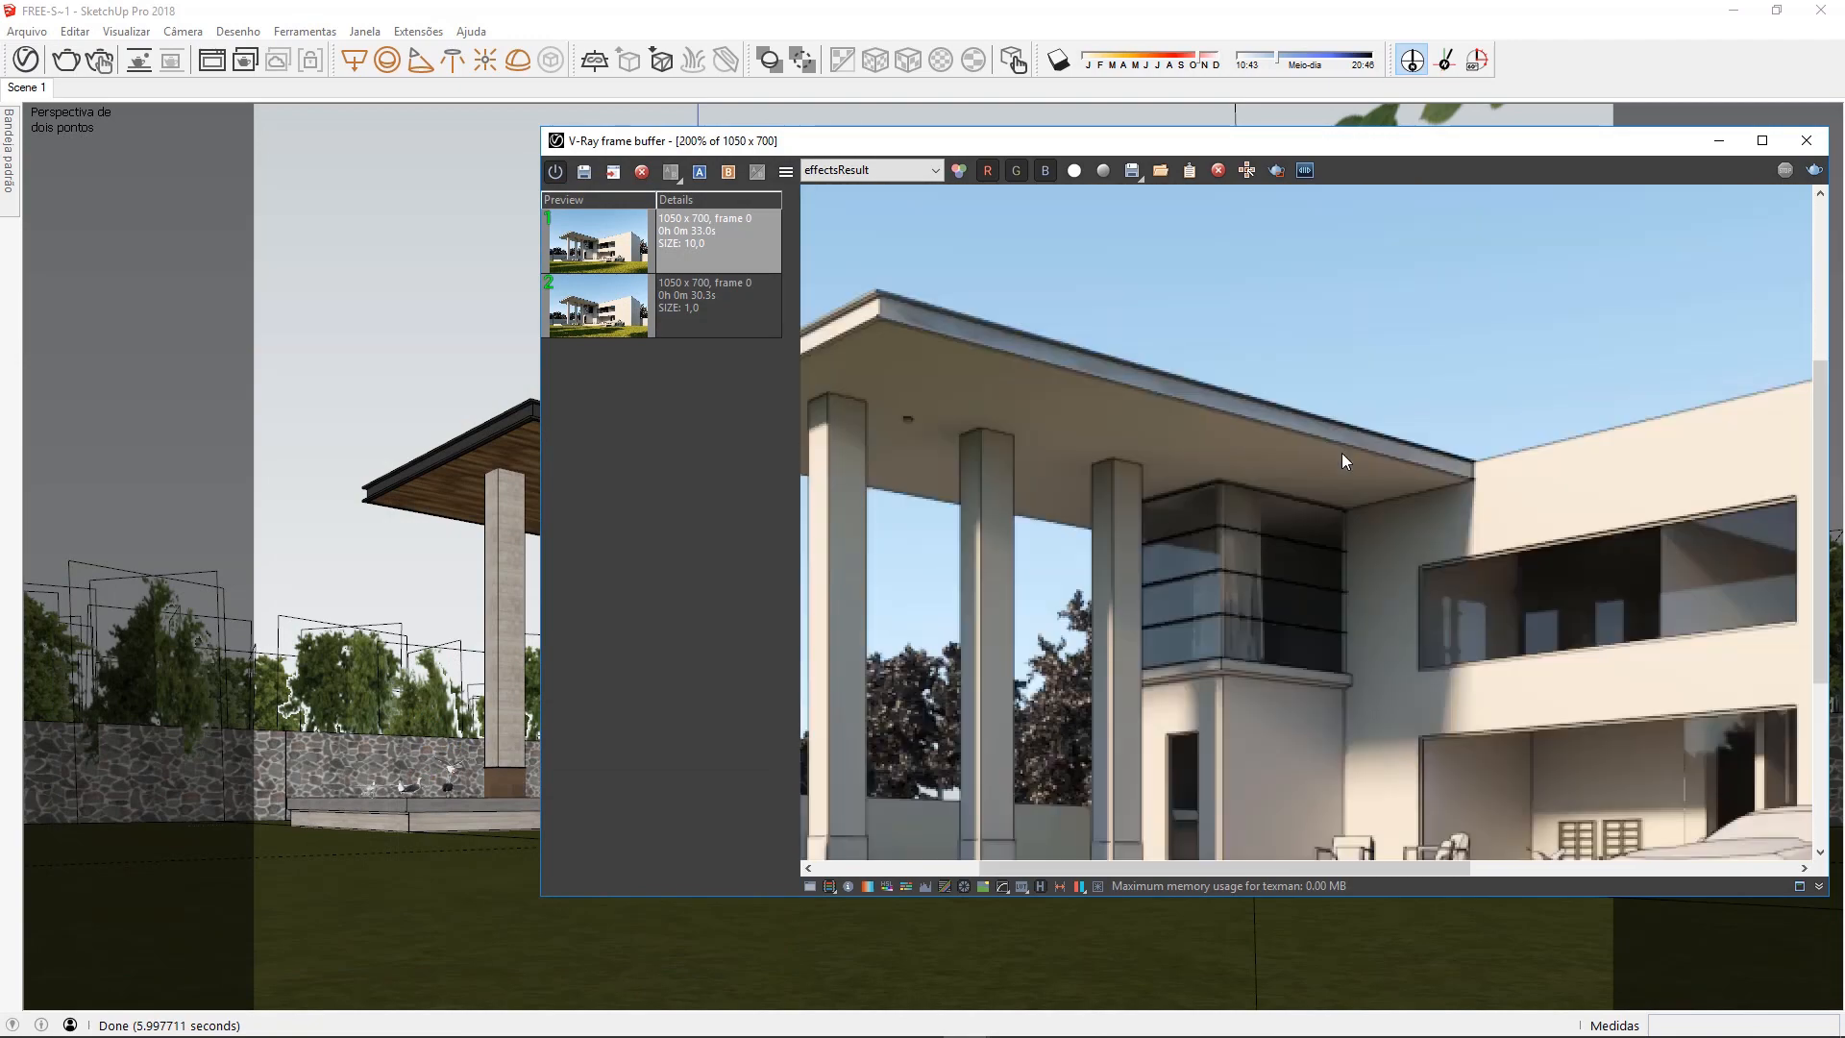
{"action": "scroll", "coordinate": [1341, 453], "scroll_direction": "down", "scroll_amount": 2}
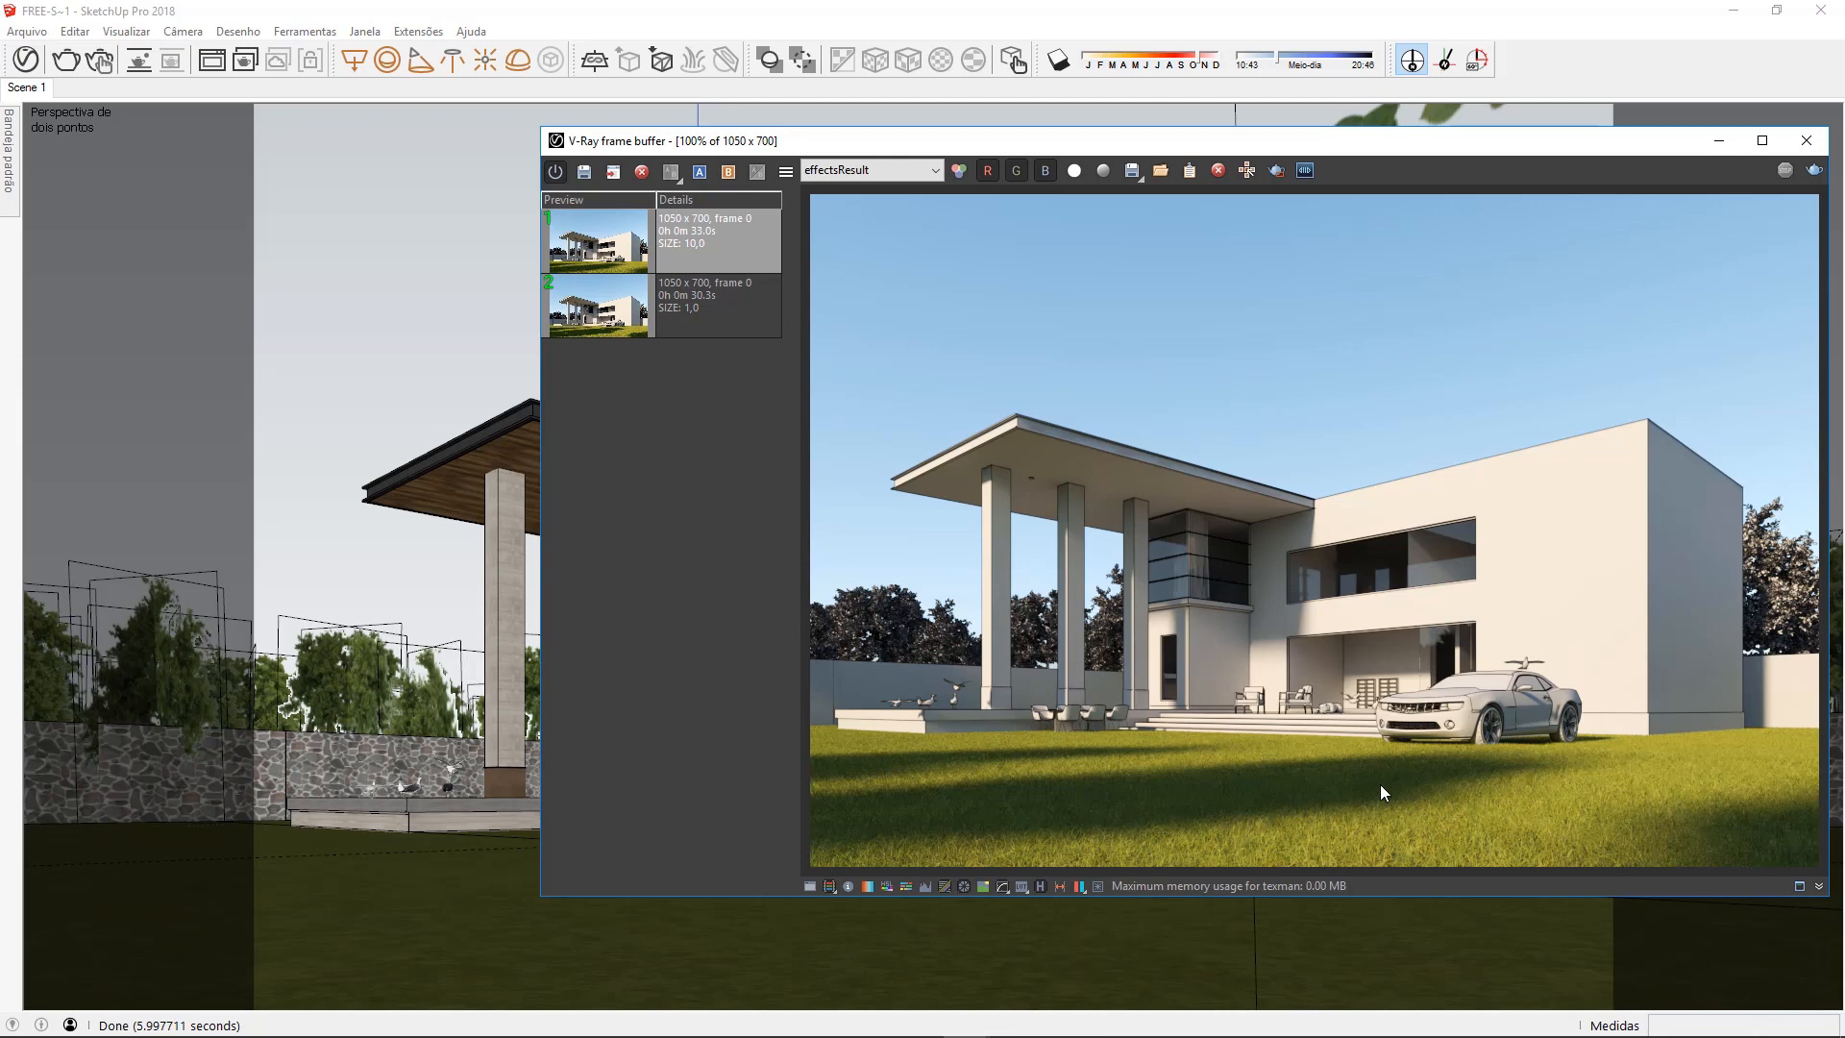
Compare the size 1.0 render as A with the size 10.0 render as B, inspecting the shadows around the car and facade up close
{"action": "left_click", "coordinate": [734, 328]}
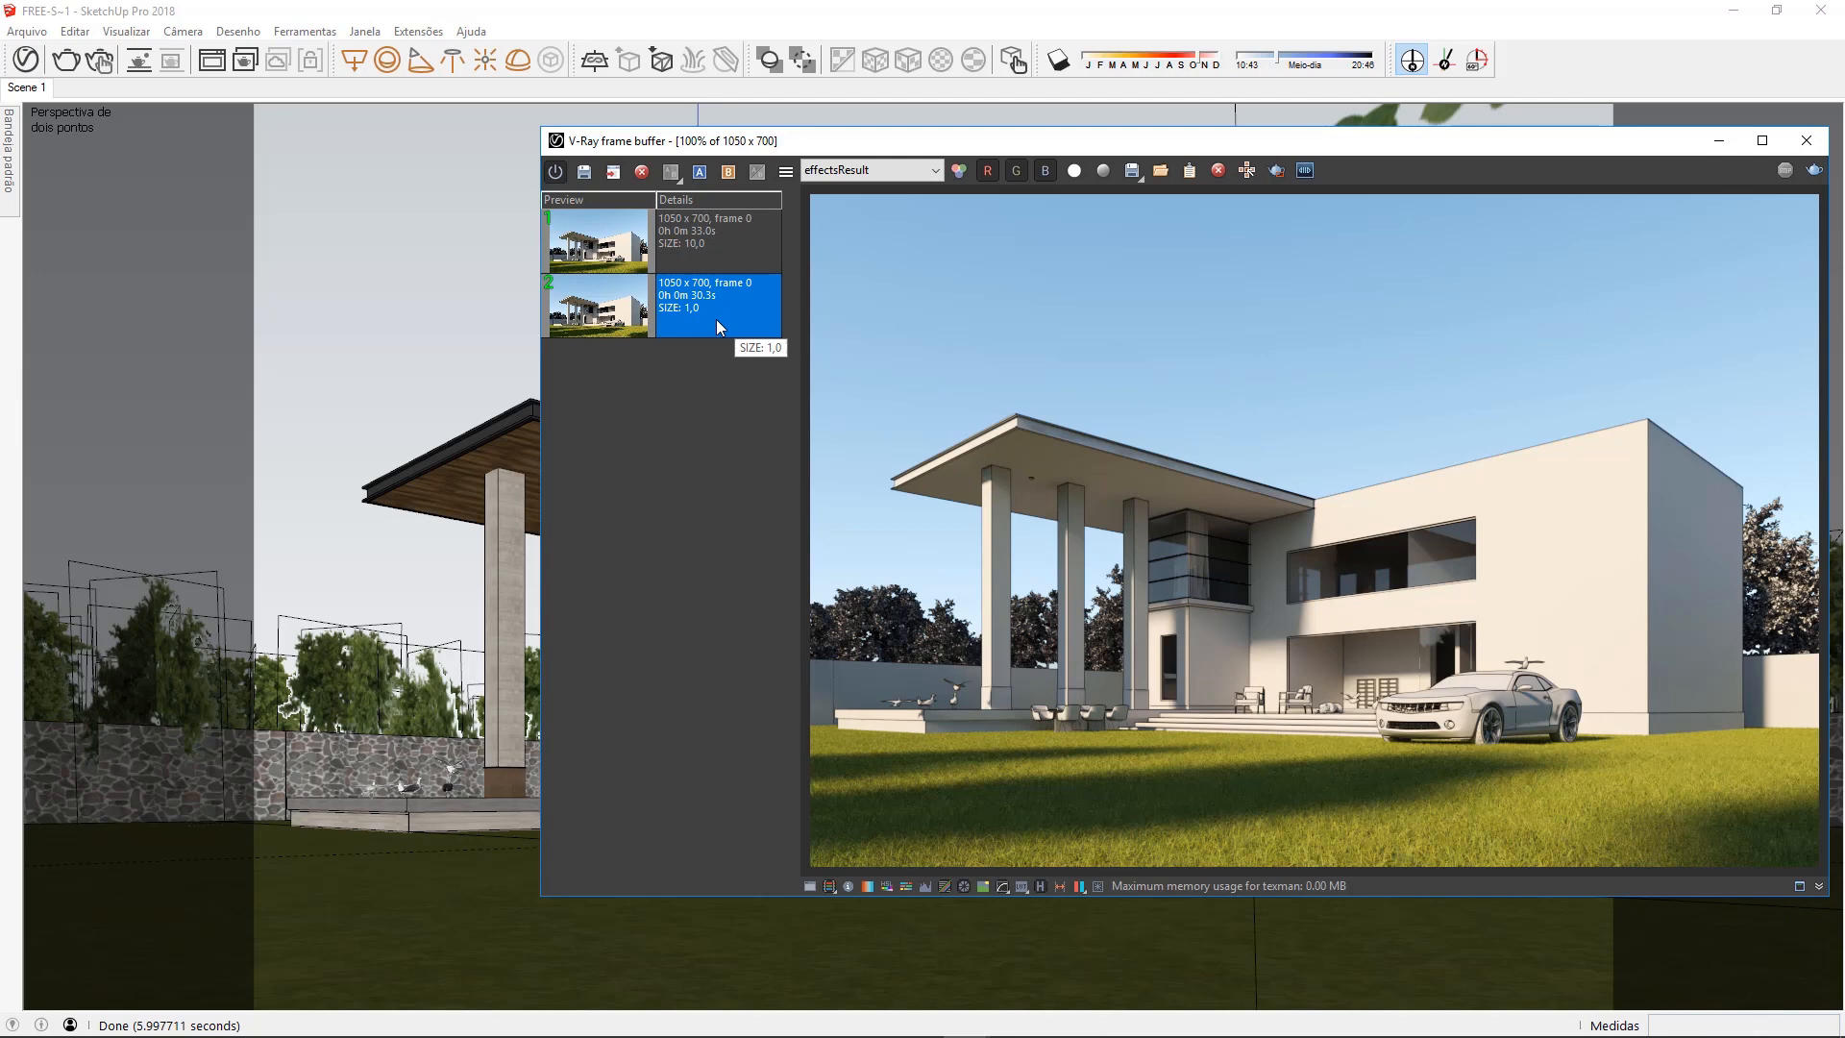
{"action": "left_click", "coordinate": [699, 173]}
{"action": "left_click", "coordinate": [728, 252]}
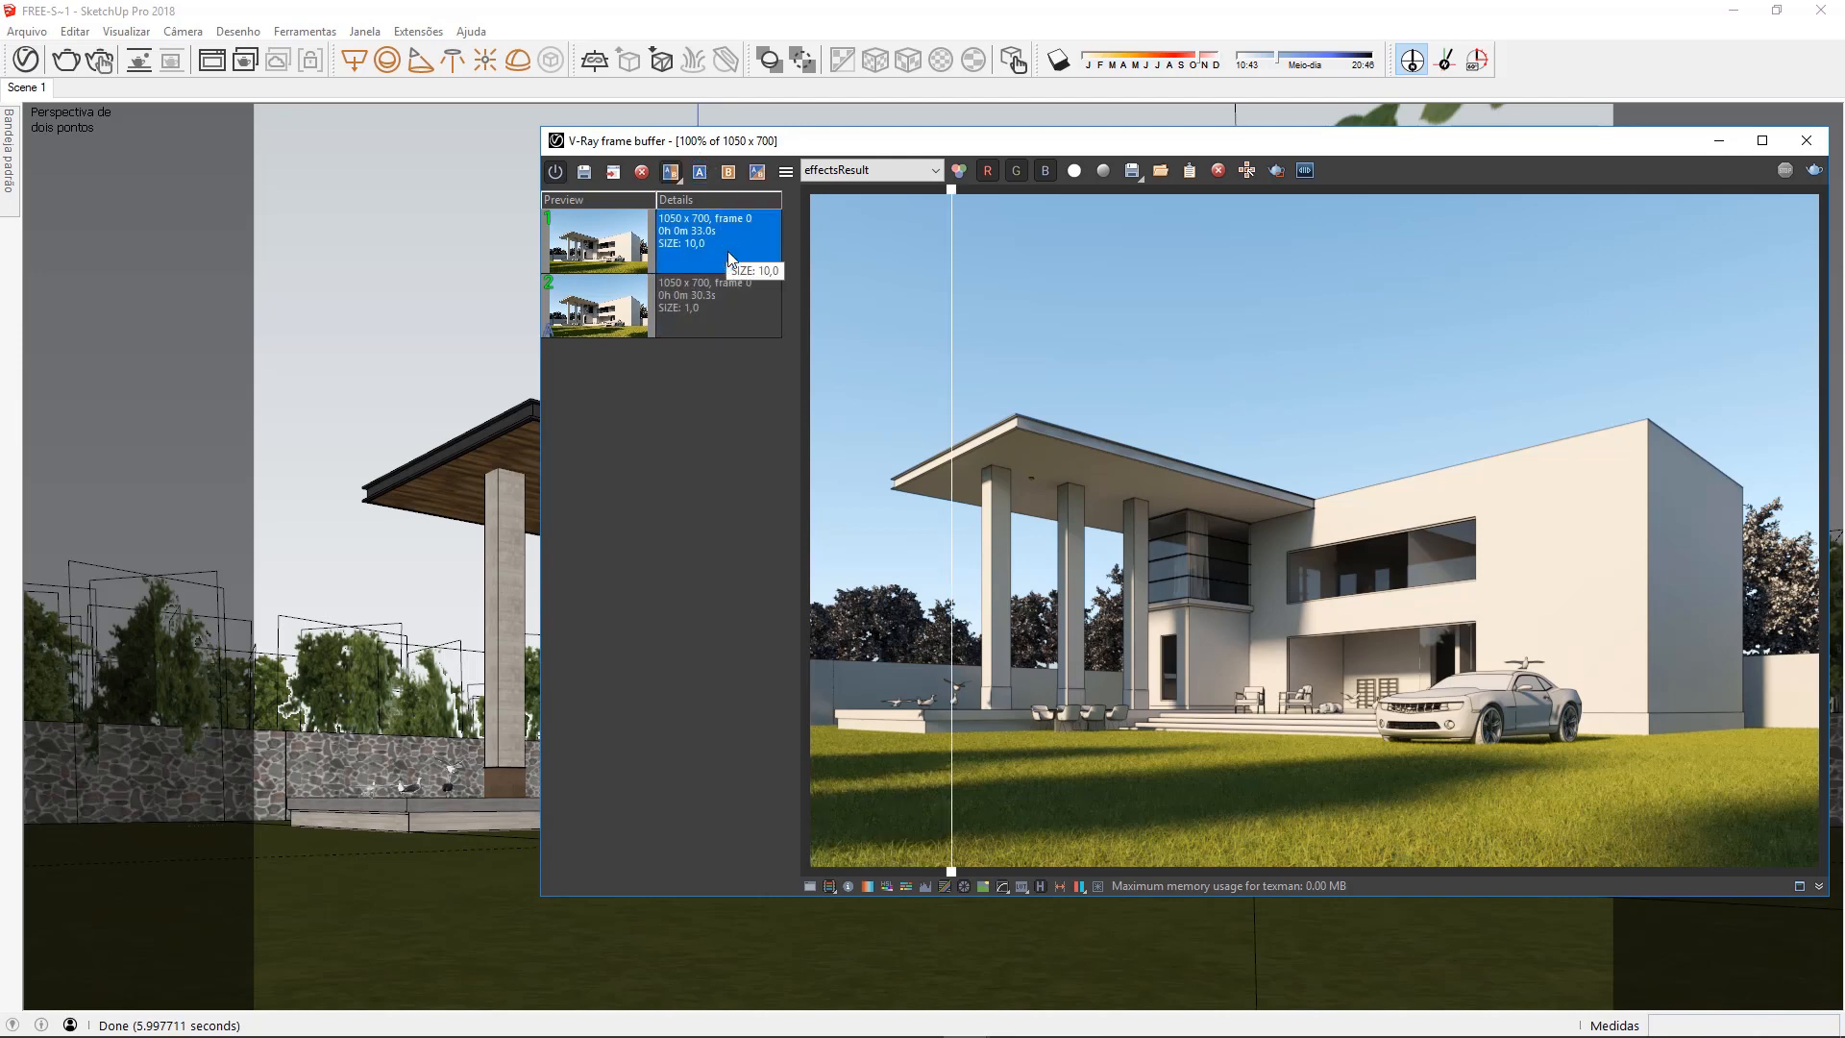
{"action": "left_click", "coordinate": [727, 173]}
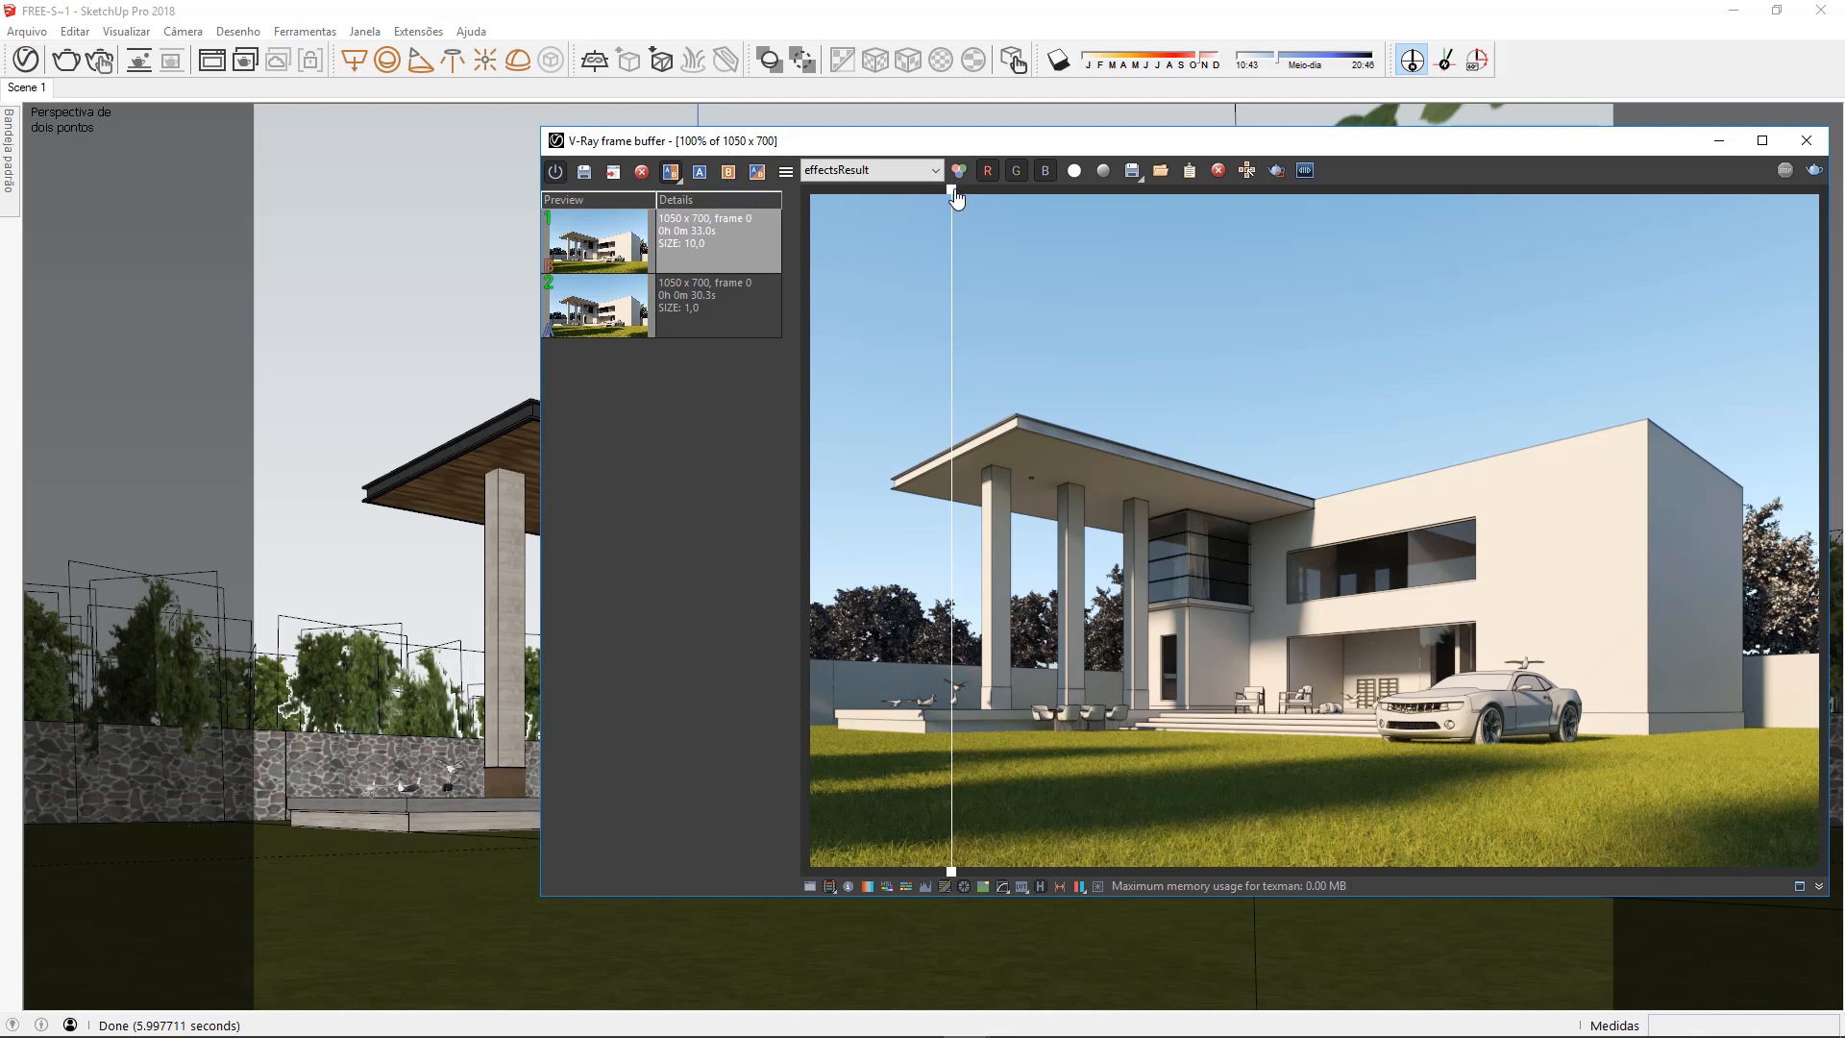
{"action": "left_click_drag", "start_coordinate": [967, 192], "coordinate": [1693, 221]}
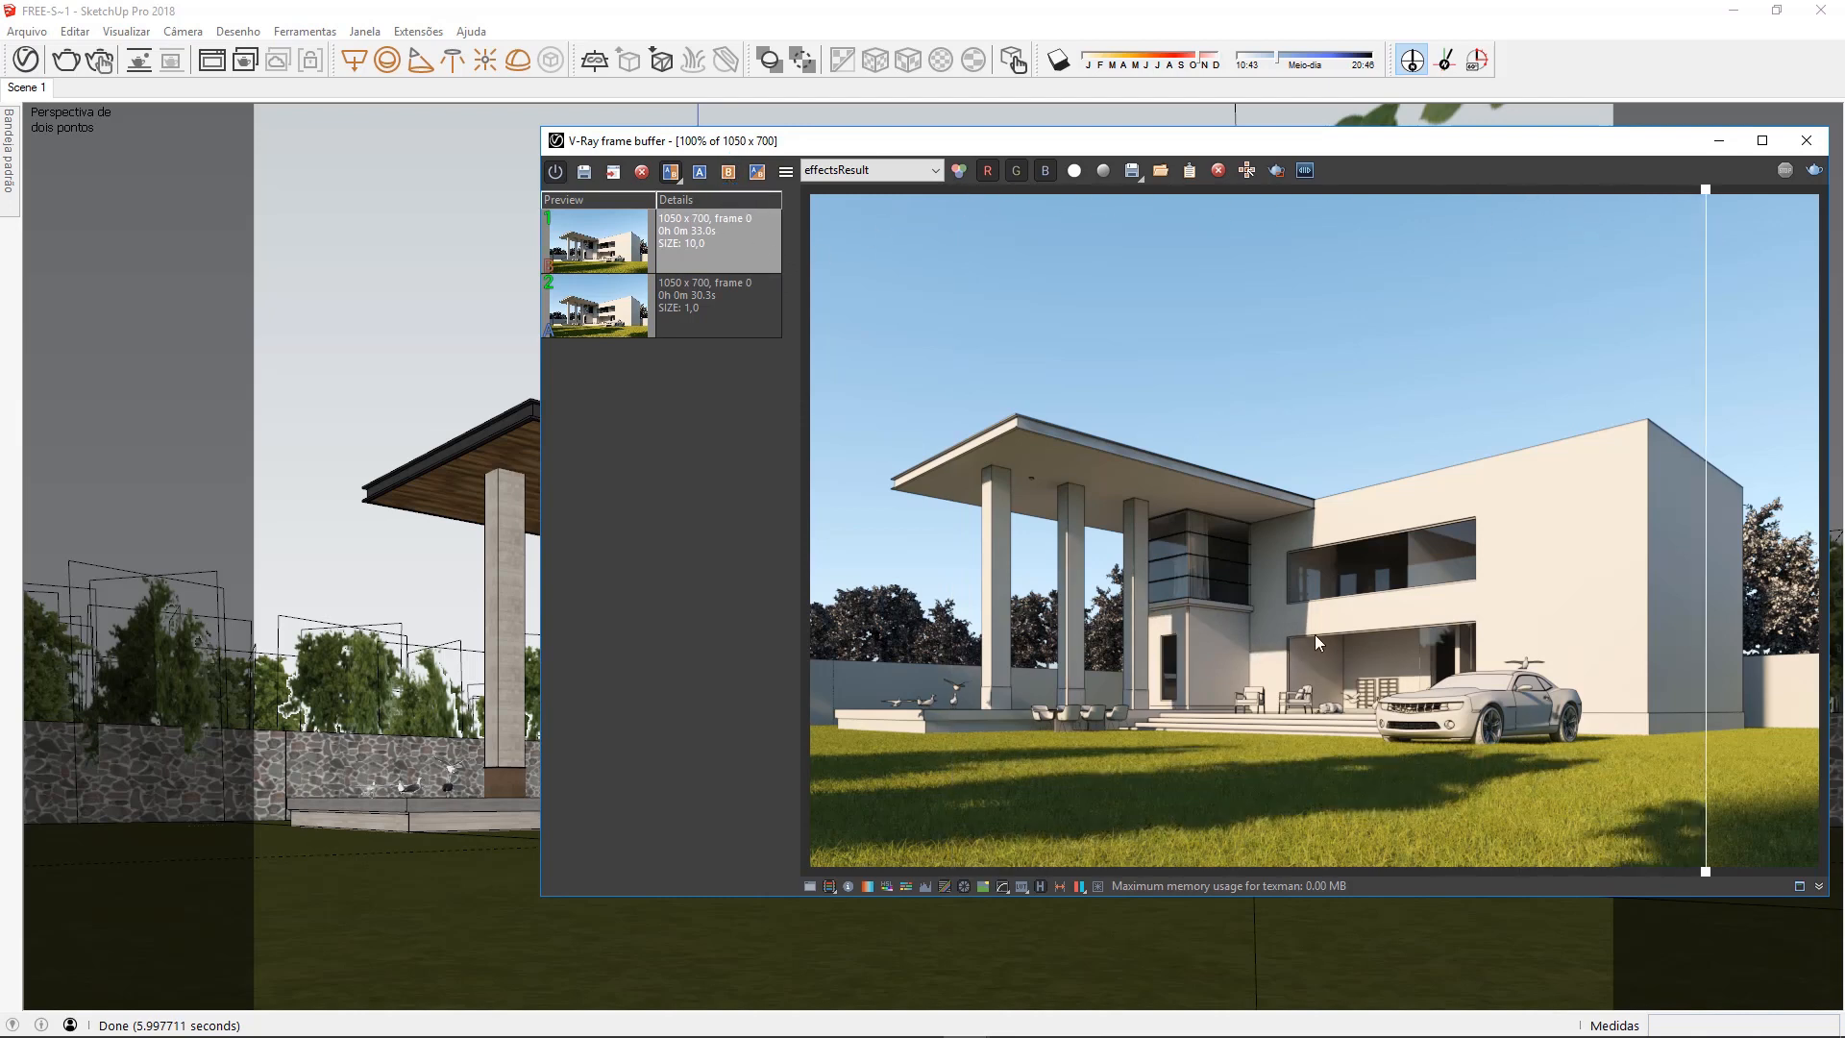
{"action": "scroll", "coordinate": [1315, 635], "scroll_direction": "up", "scroll_amount": 1}
{"action": "middle_click_drag", "start_coordinate": [1120, 665], "coordinate": [1428, 544]}
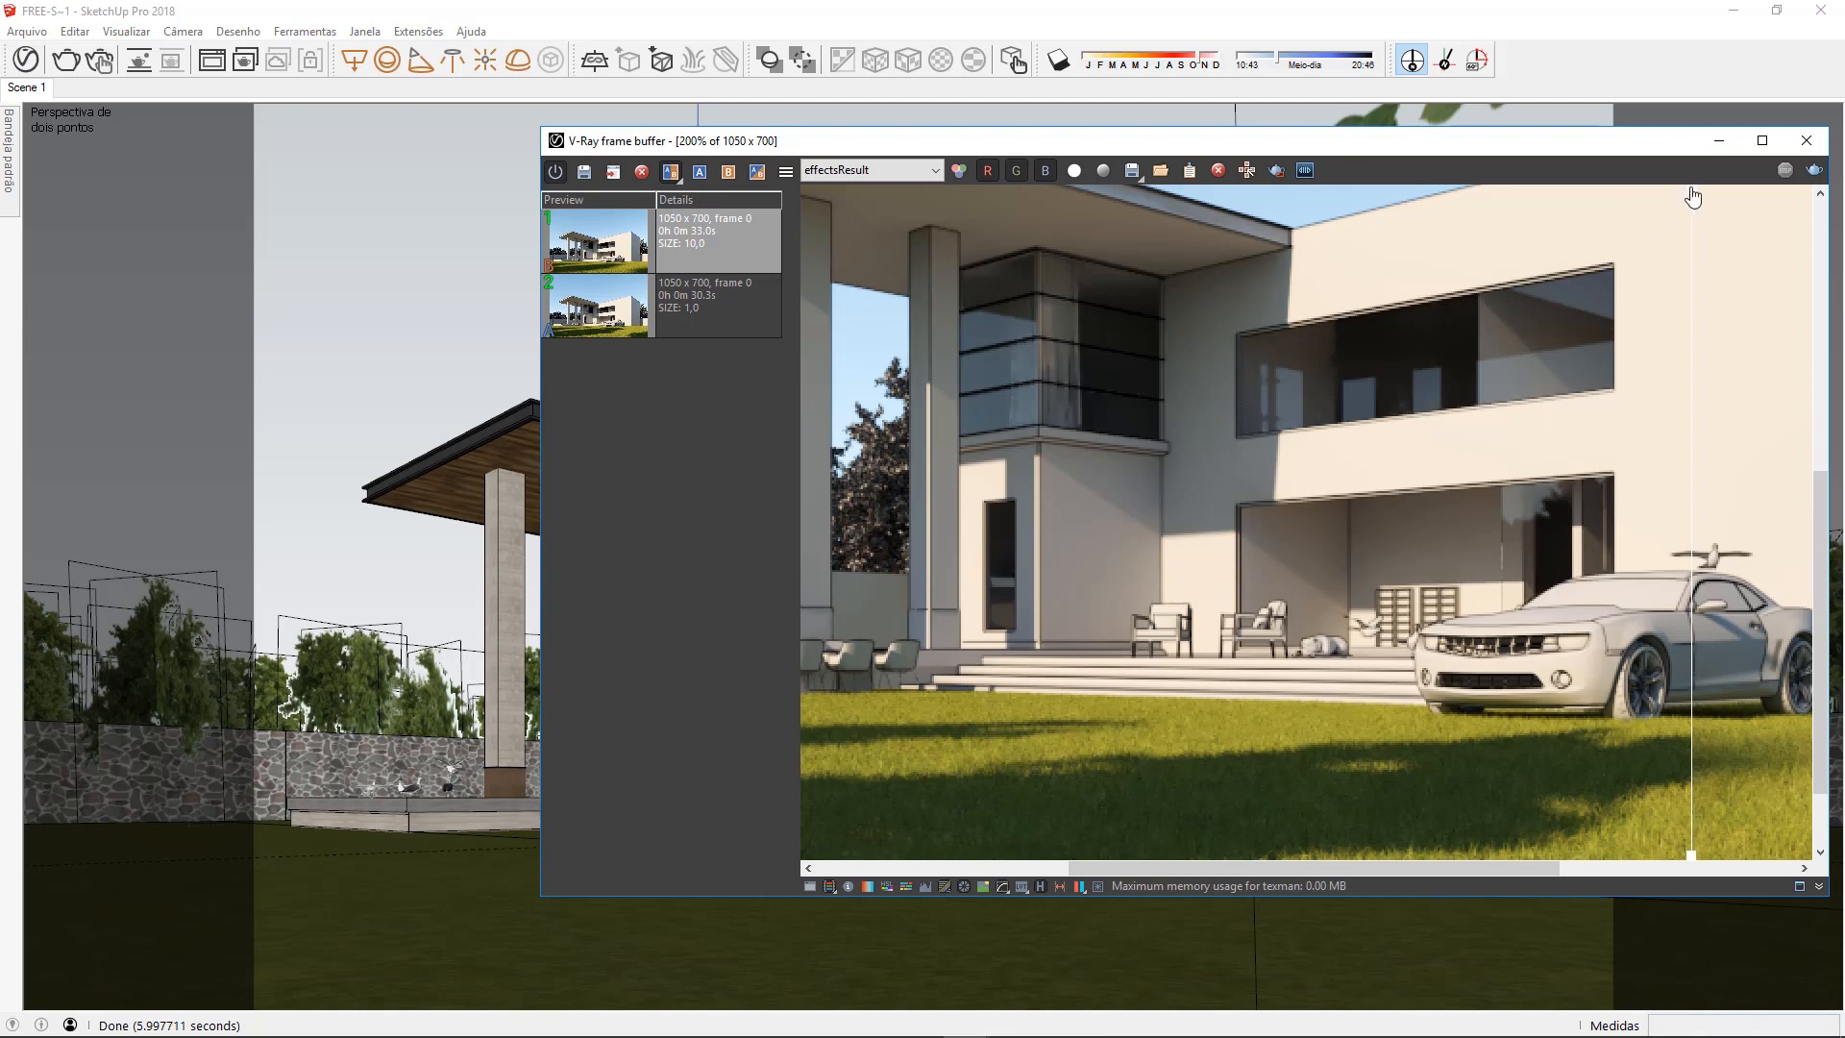
Sweep the comparison divider across the enlarged size 1.0 and size 10.0 renders to examine the facade and lawn shadows
{"action": "left_click_drag", "start_coordinate": [1694, 197], "coordinate": [803, 322]}
{"action": "left_click_drag", "start_coordinate": [1175, 328], "coordinate": [909, 342]}
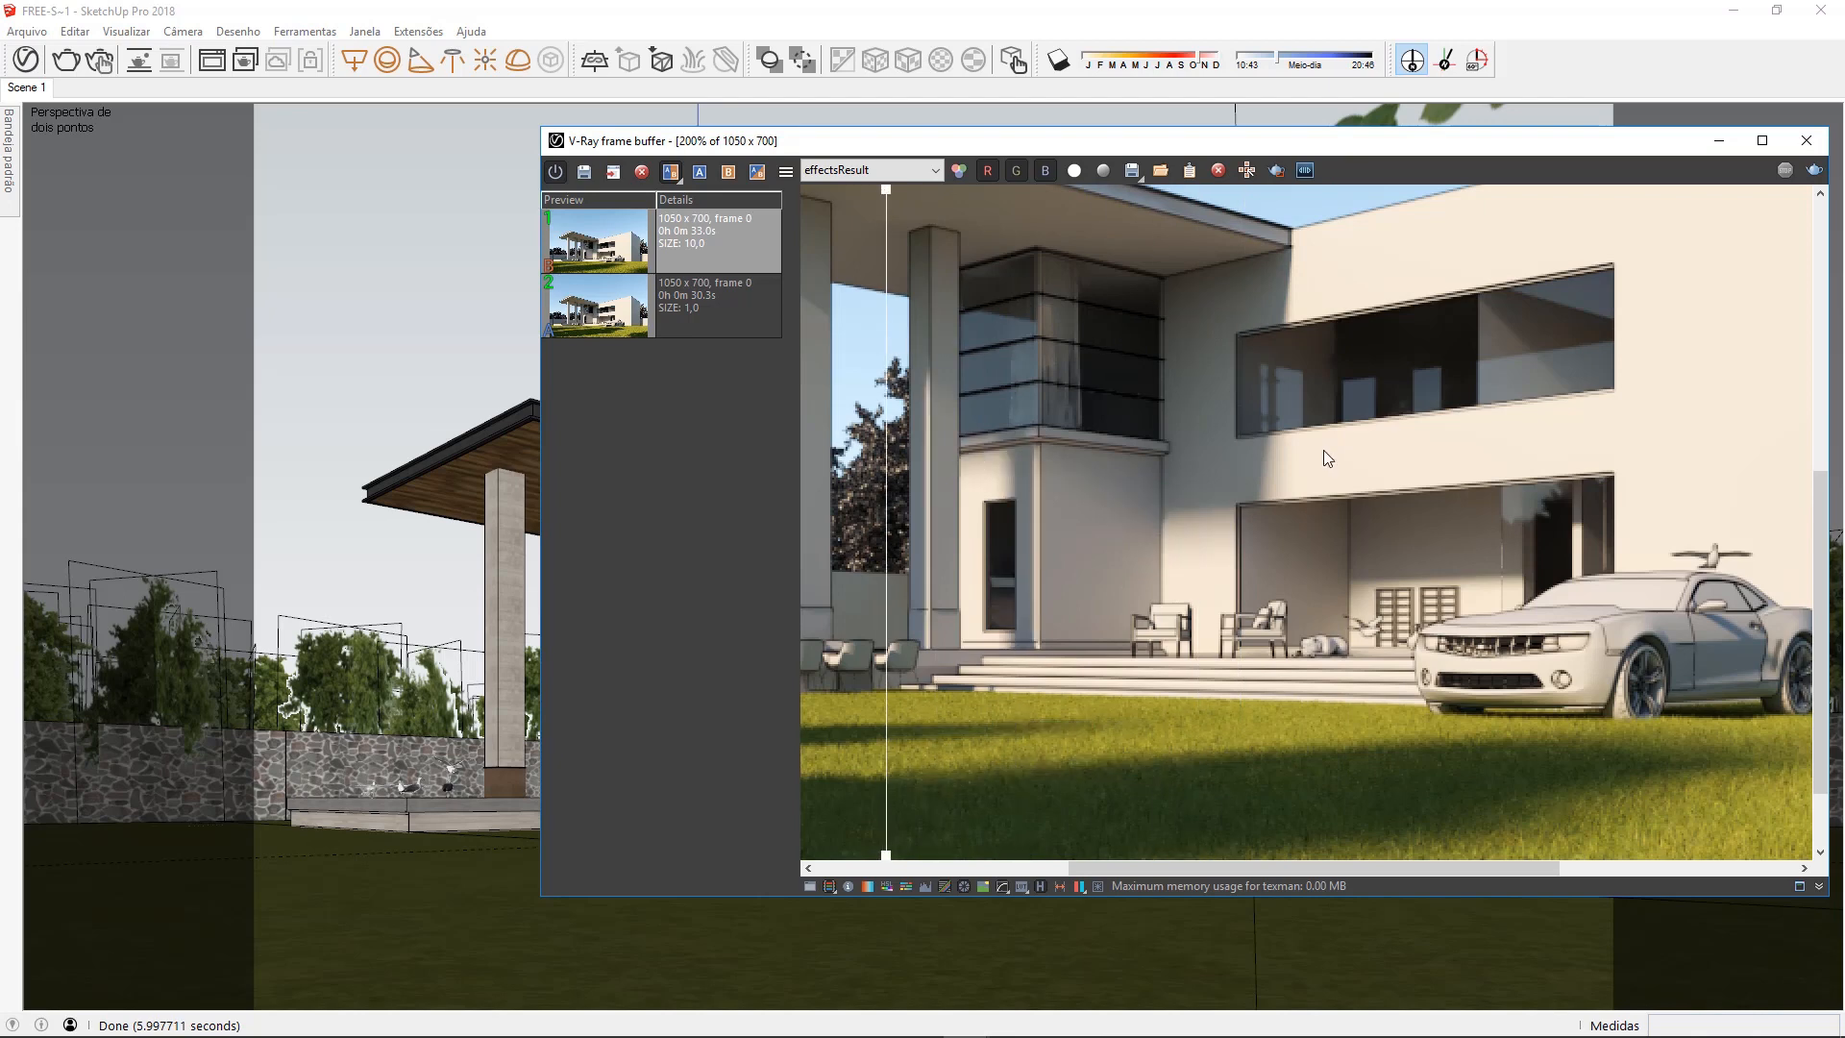
{"action": "scroll", "coordinate": [1323, 451], "scroll_direction": "down", "scroll_amount": 1}
{"action": "left_click_drag", "start_coordinate": [891, 197], "coordinate": [817, 259]}
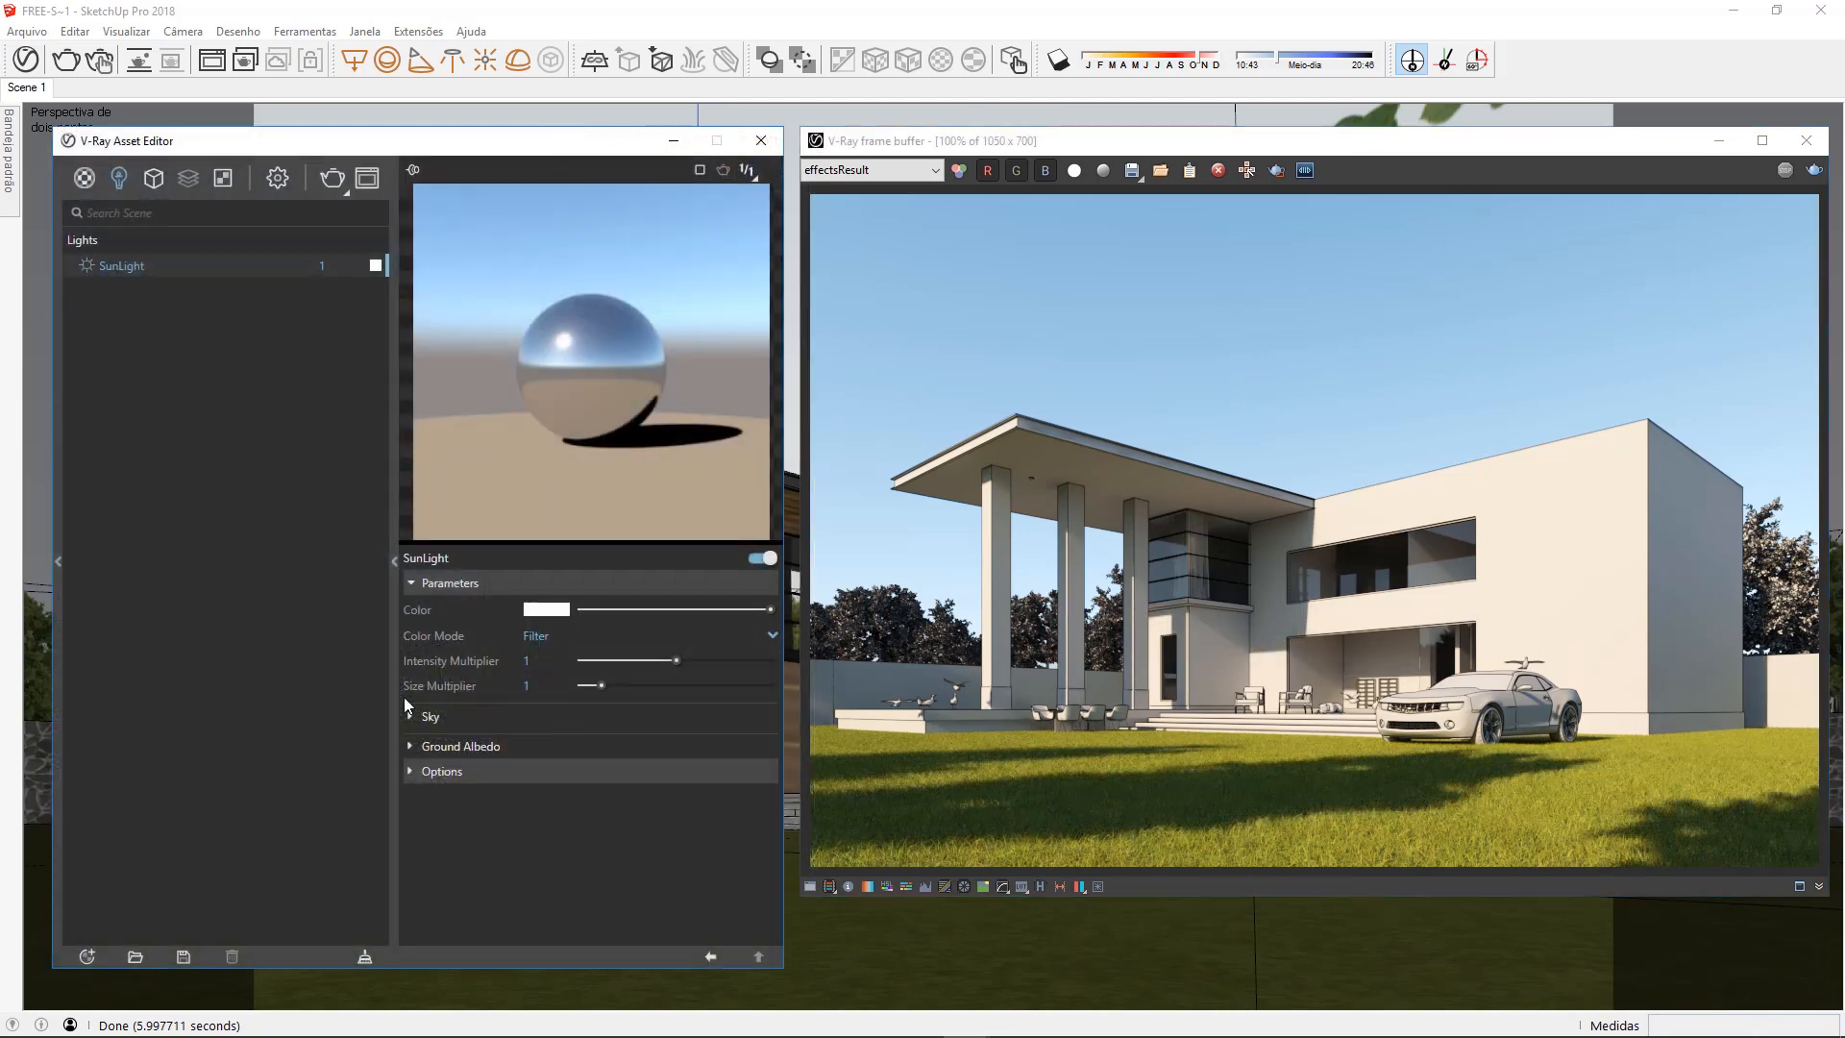
Set the SunLight's sky model to Preetham et al and render the scene
{"action": "left_click", "coordinate": [461, 720]}
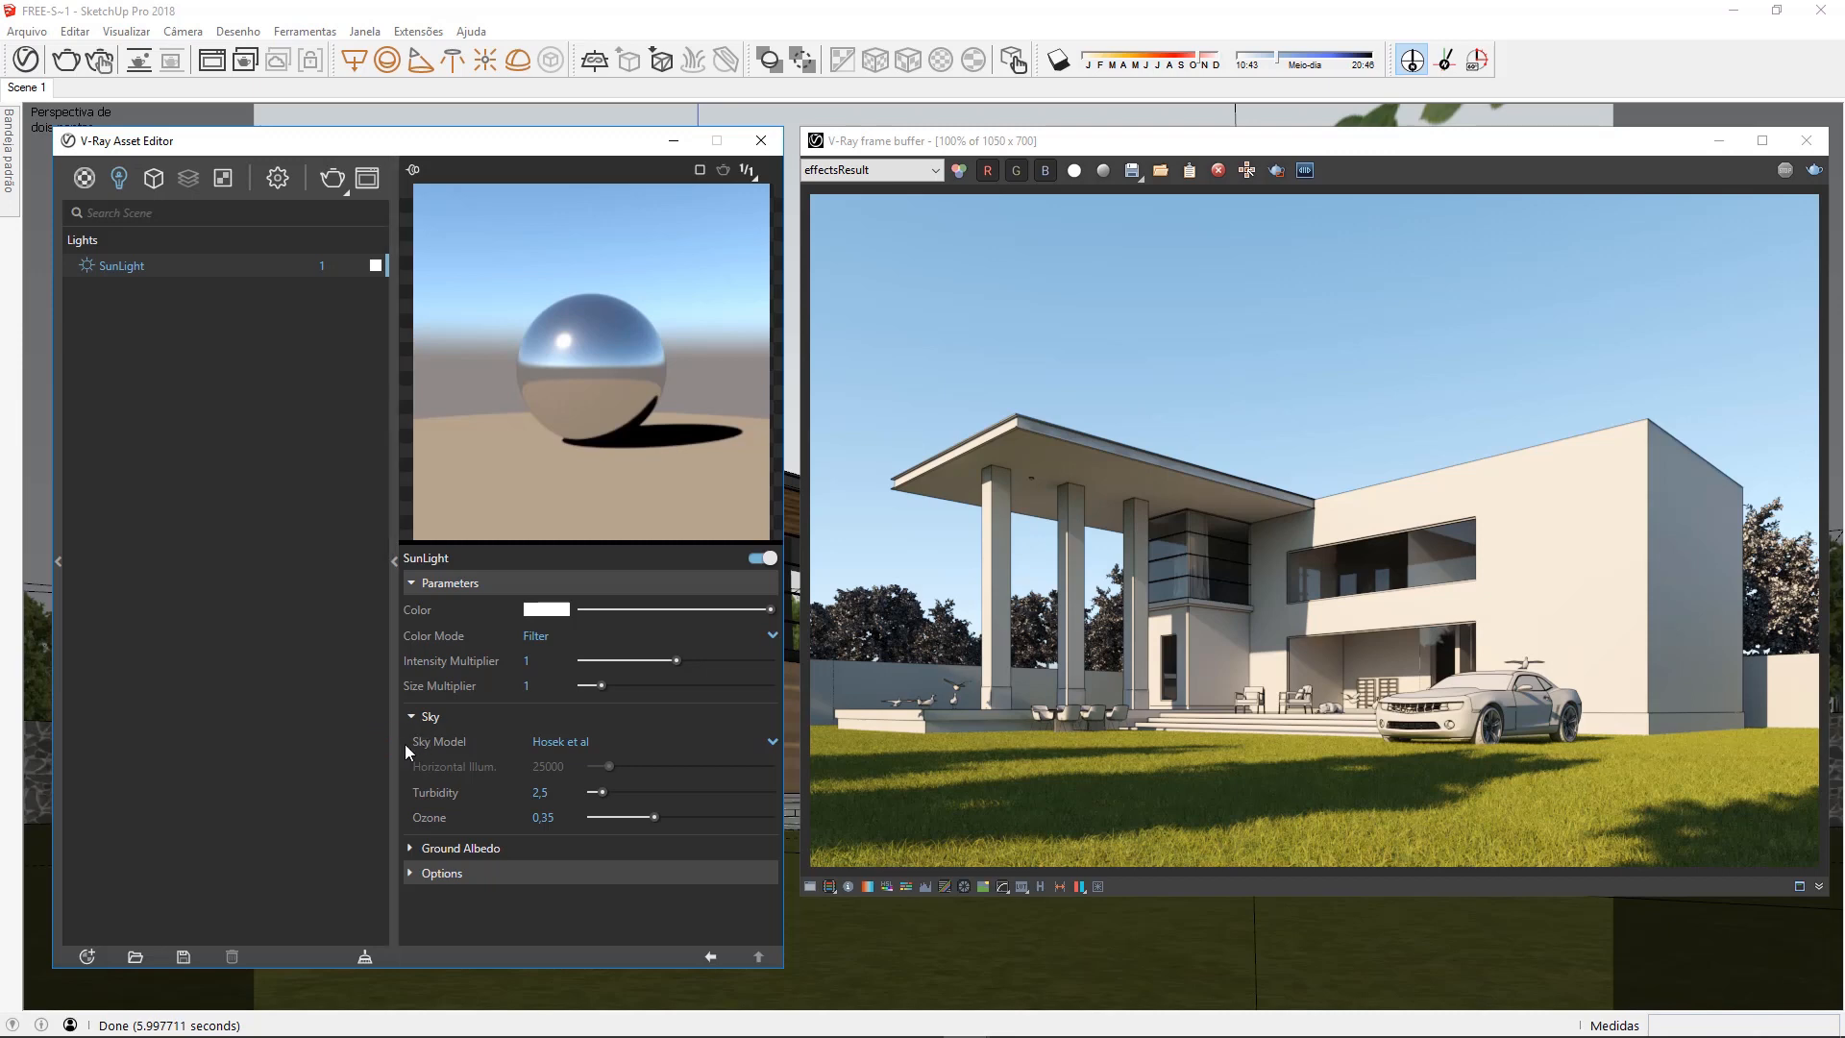
{"action": "left_click", "coordinate": [730, 741]}
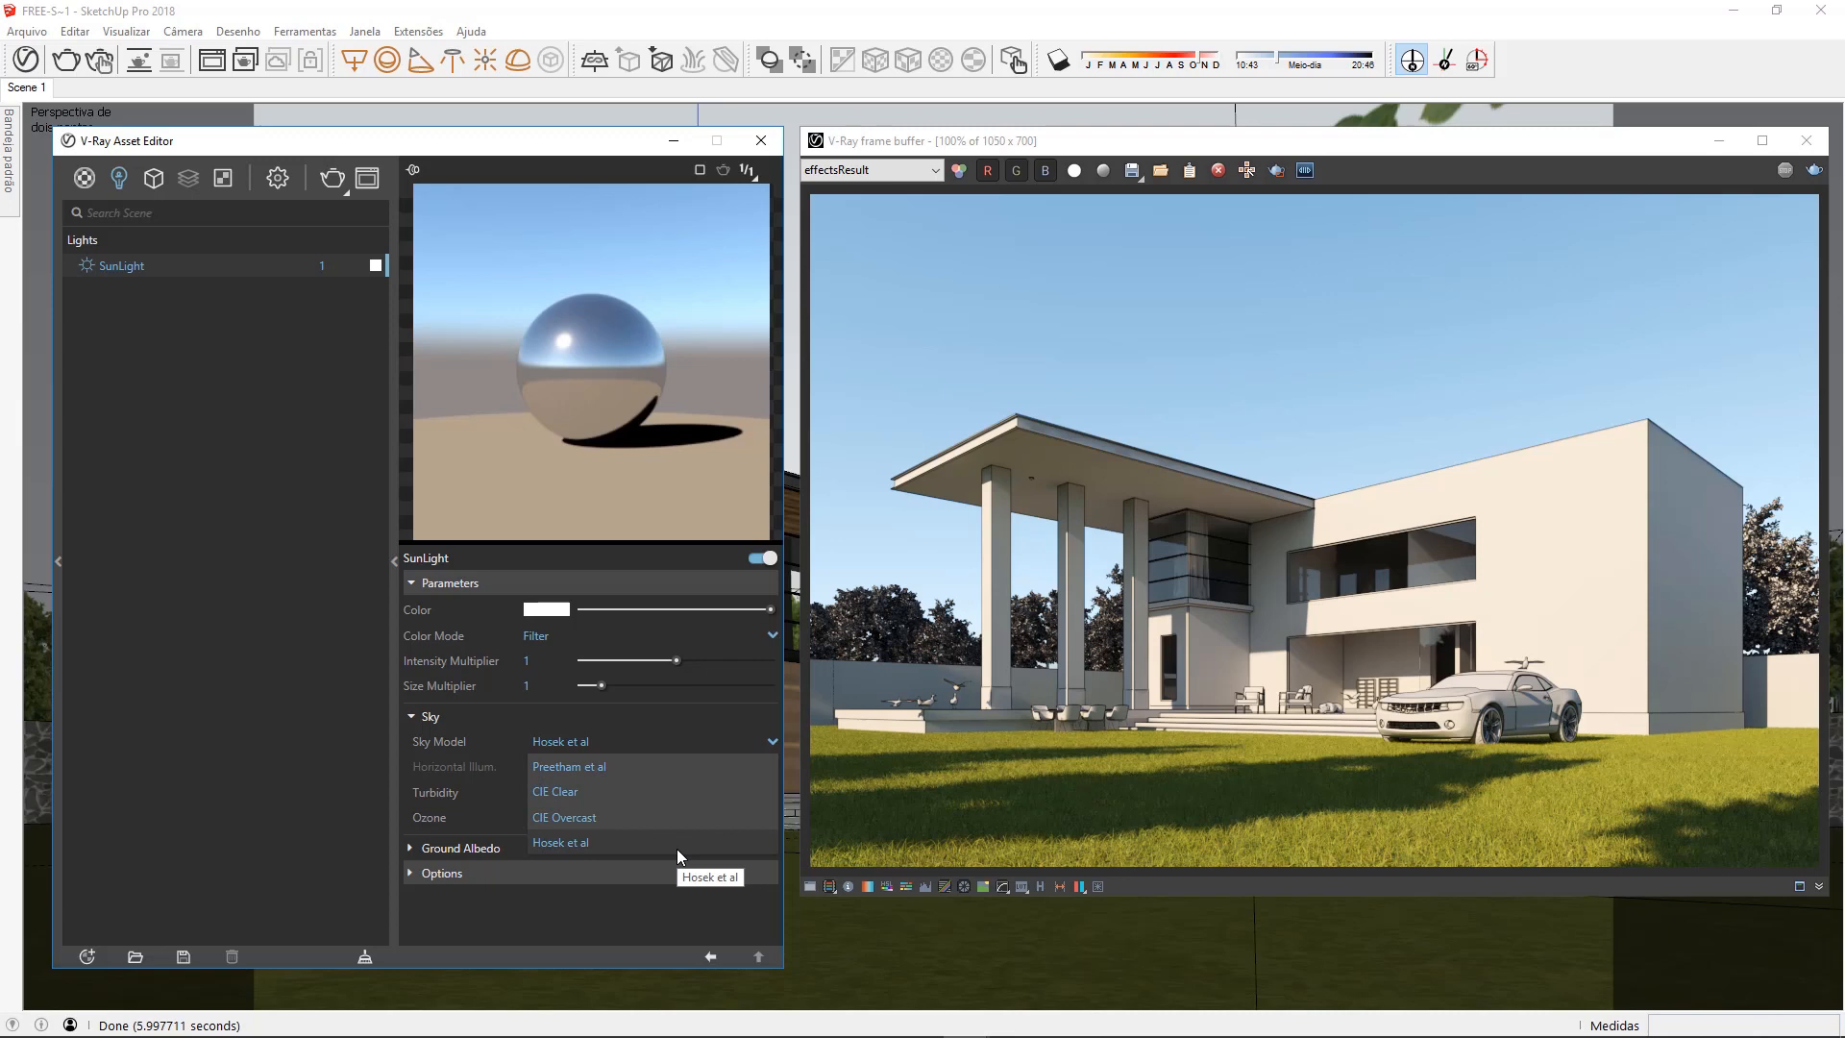
{"action": "left_click", "coordinate": [666, 765]}
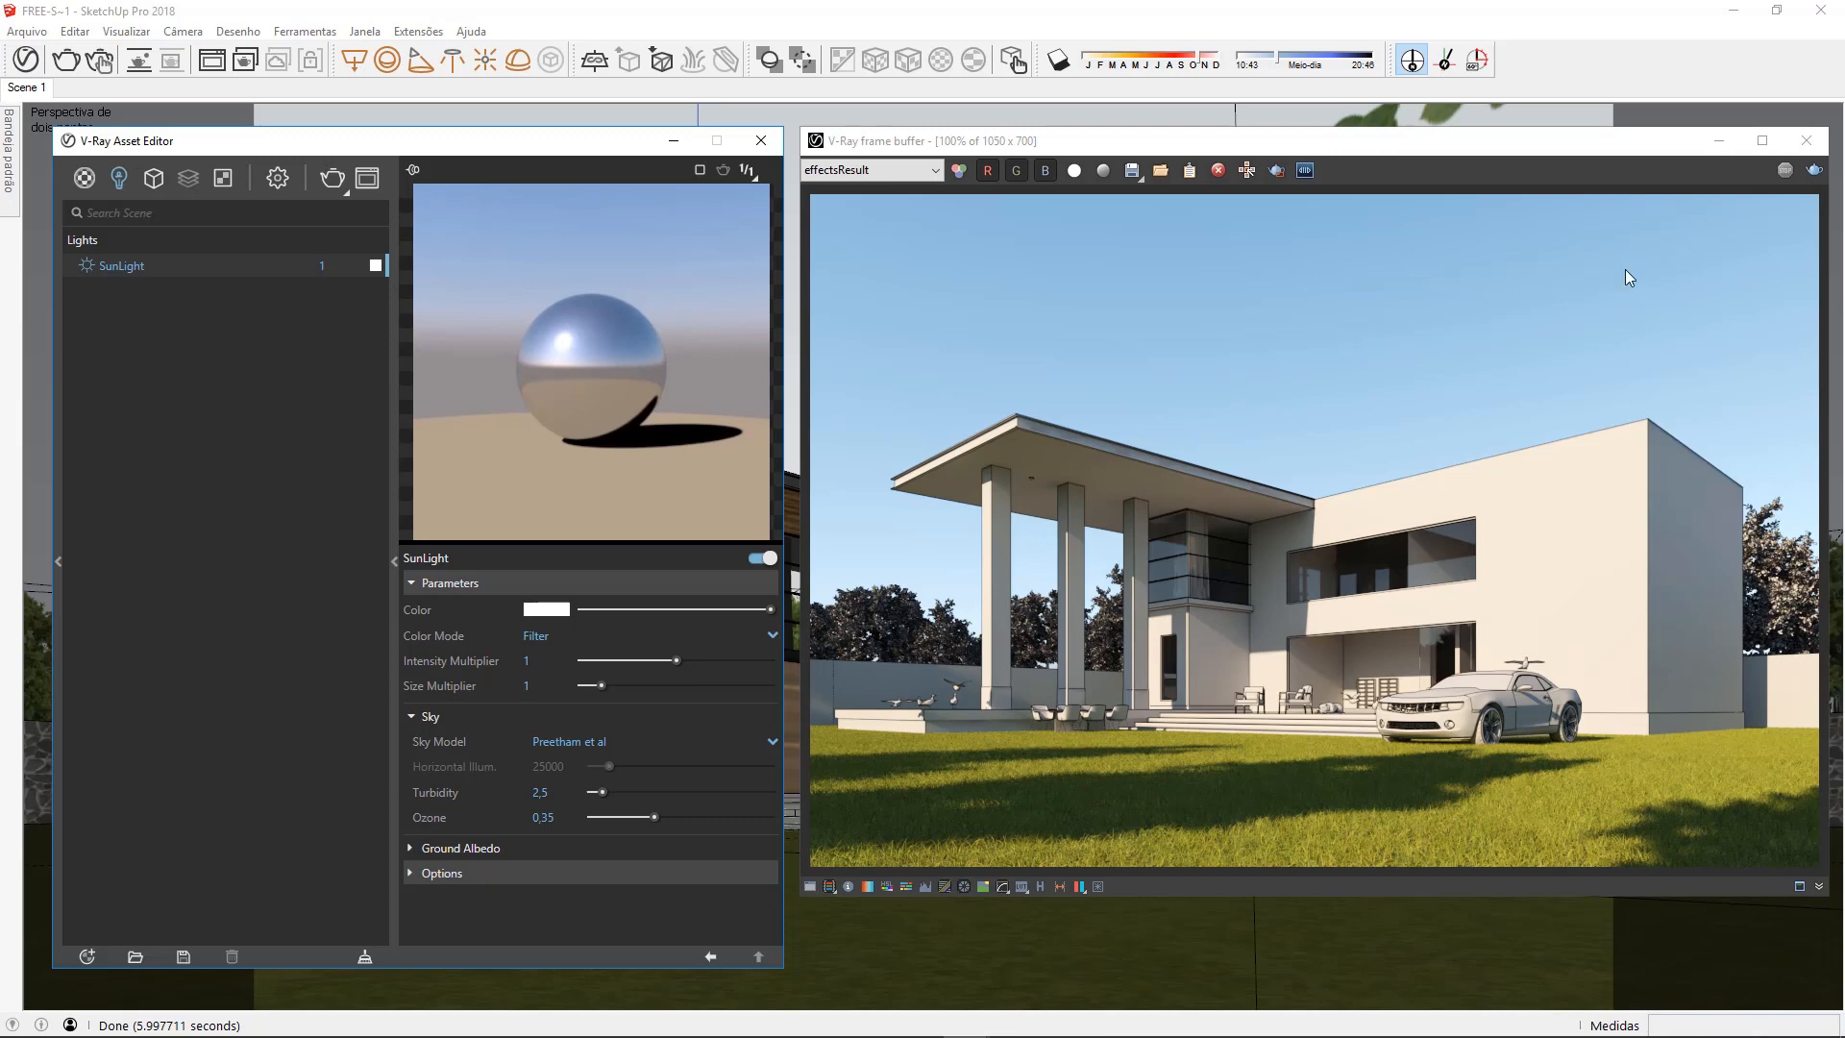
{"action": "left_click", "coordinate": [1814, 170]}
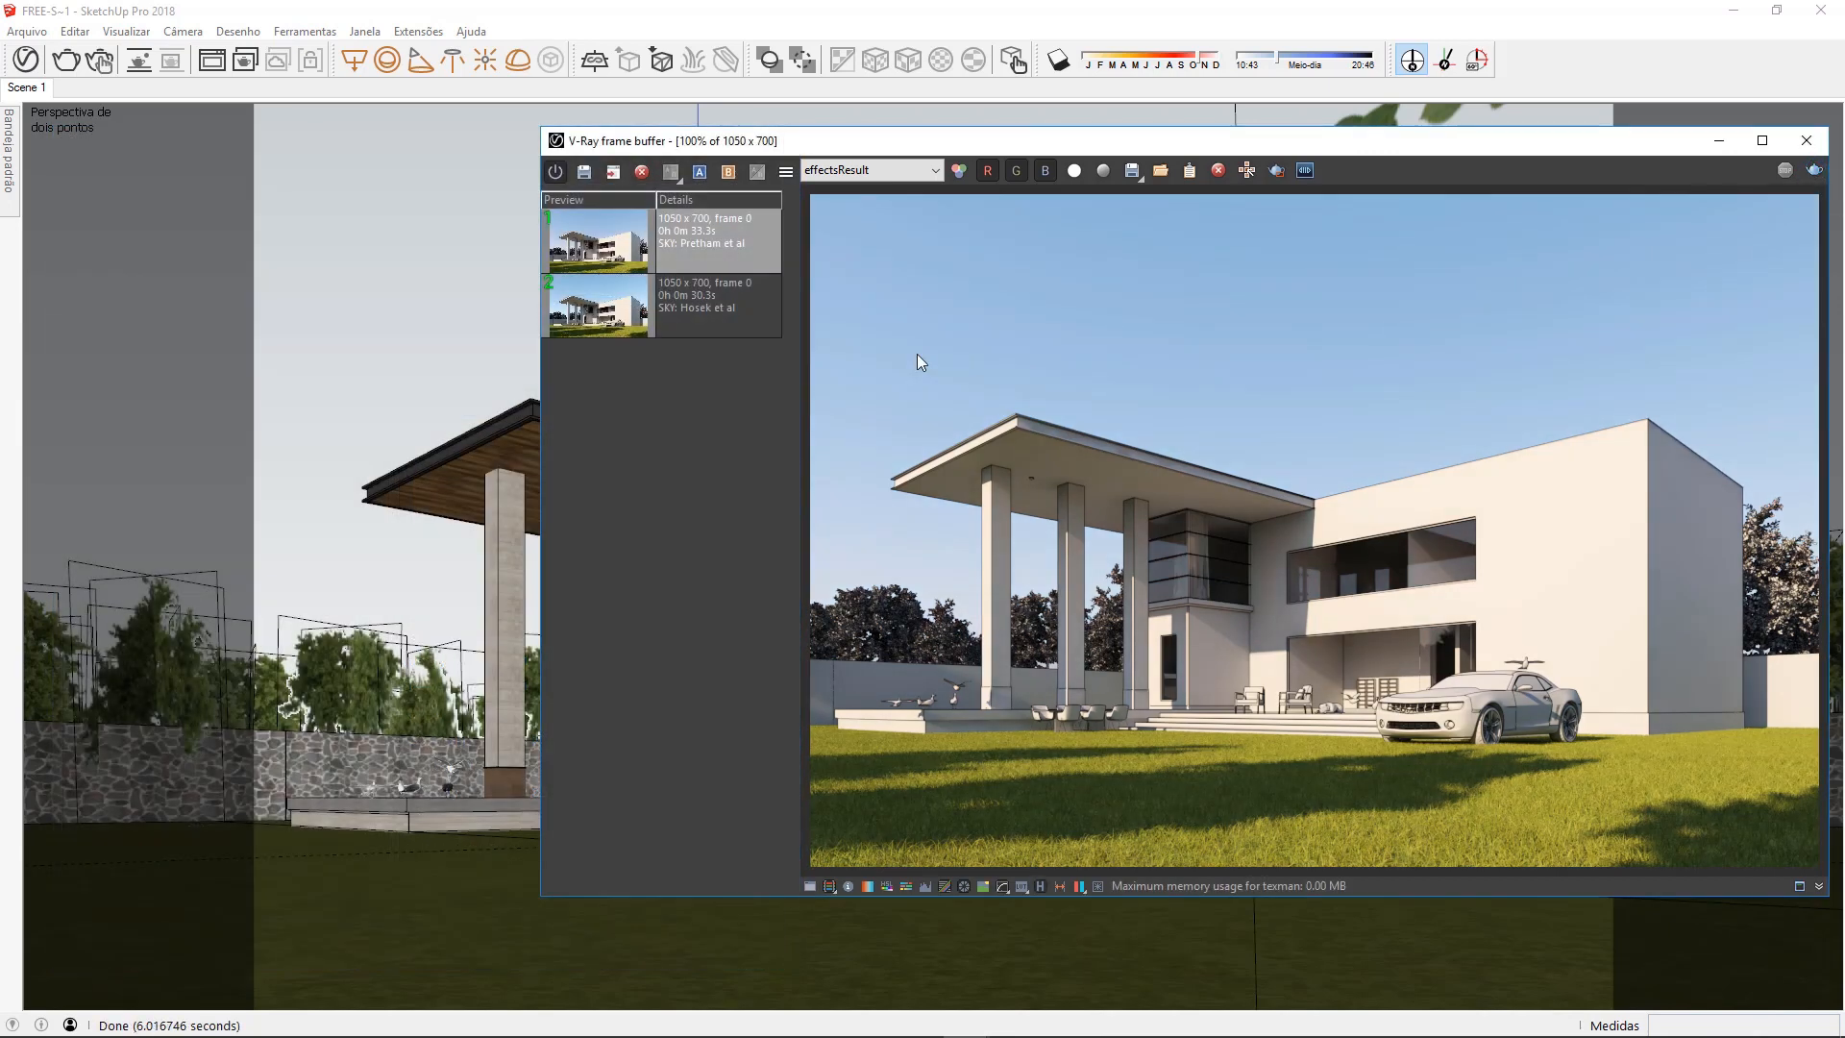
Compare the Hosek et al render as A with the Preetham et al render as B by sweeping the divider across the sky
{"action": "left_click", "coordinate": [769, 331]}
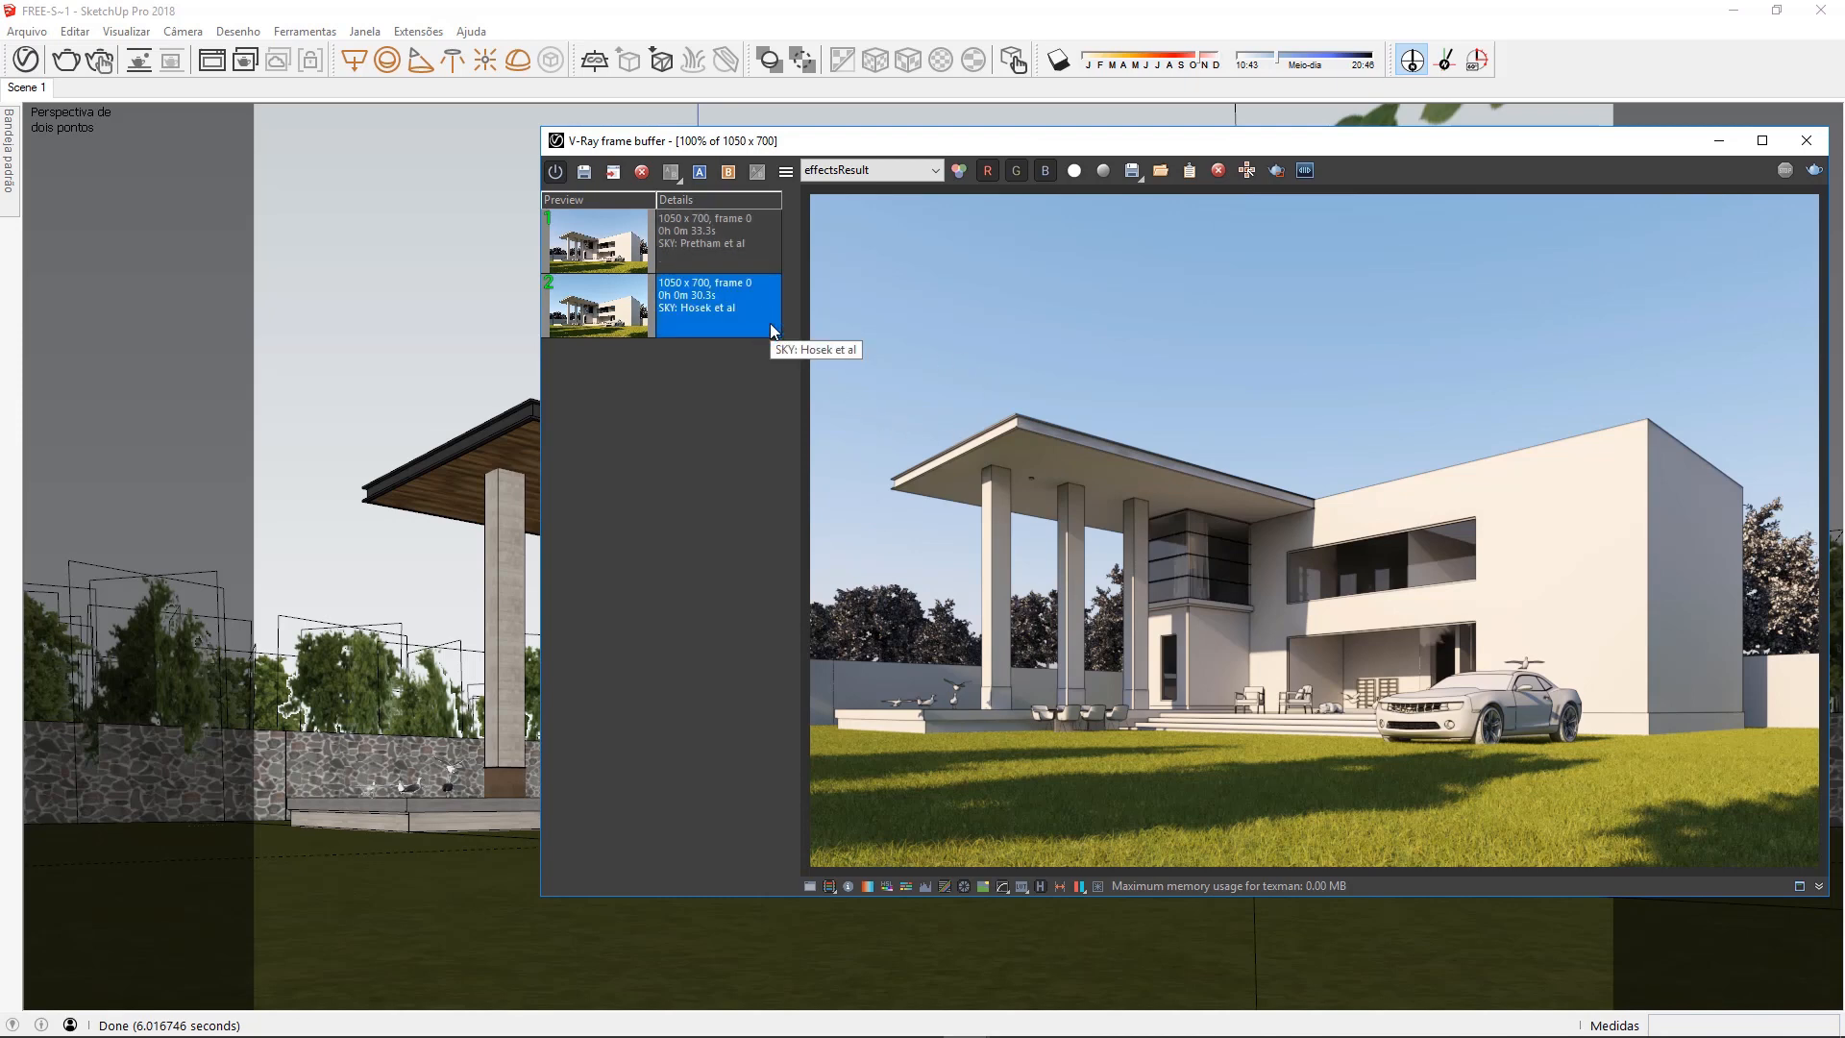
{"action": "left_click", "coordinate": [700, 173]}
{"action": "left_click", "coordinate": [758, 225]}
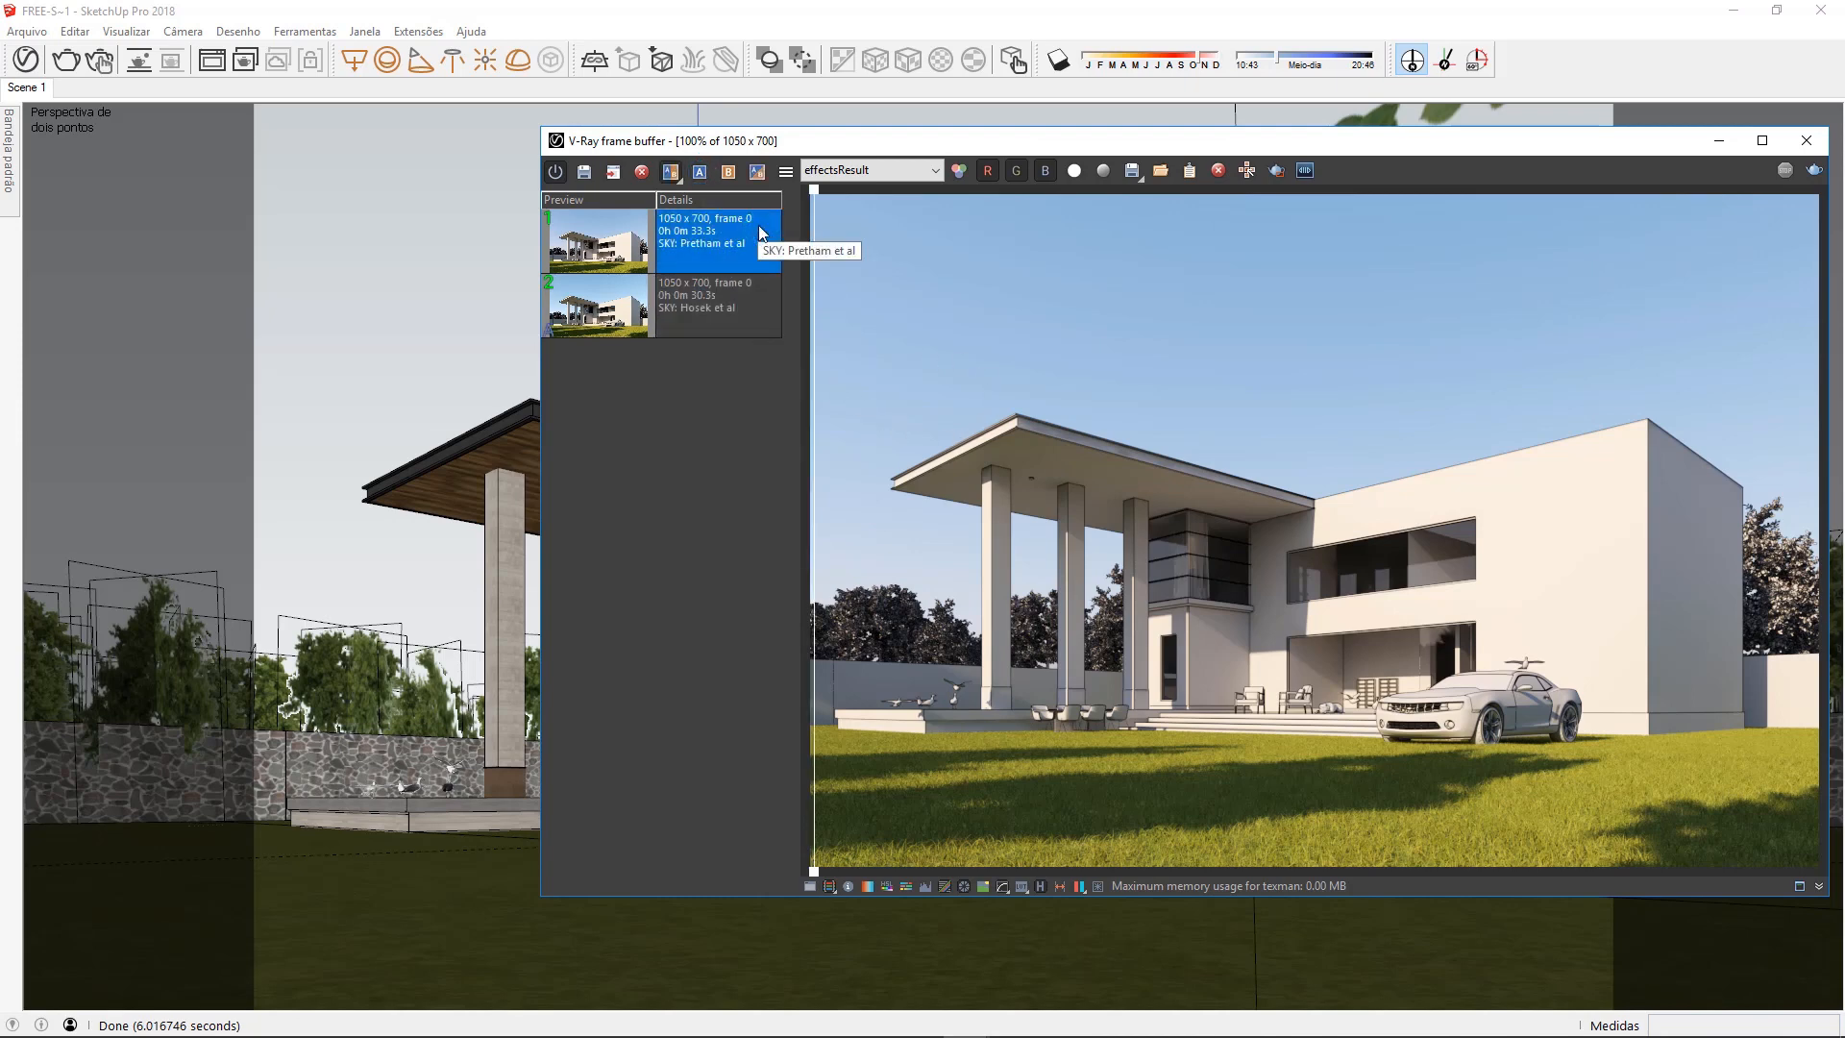
{"action": "left_click", "coordinate": [730, 175]}
{"action": "left_click_drag", "start_coordinate": [816, 190], "coordinate": [1787, 201]}
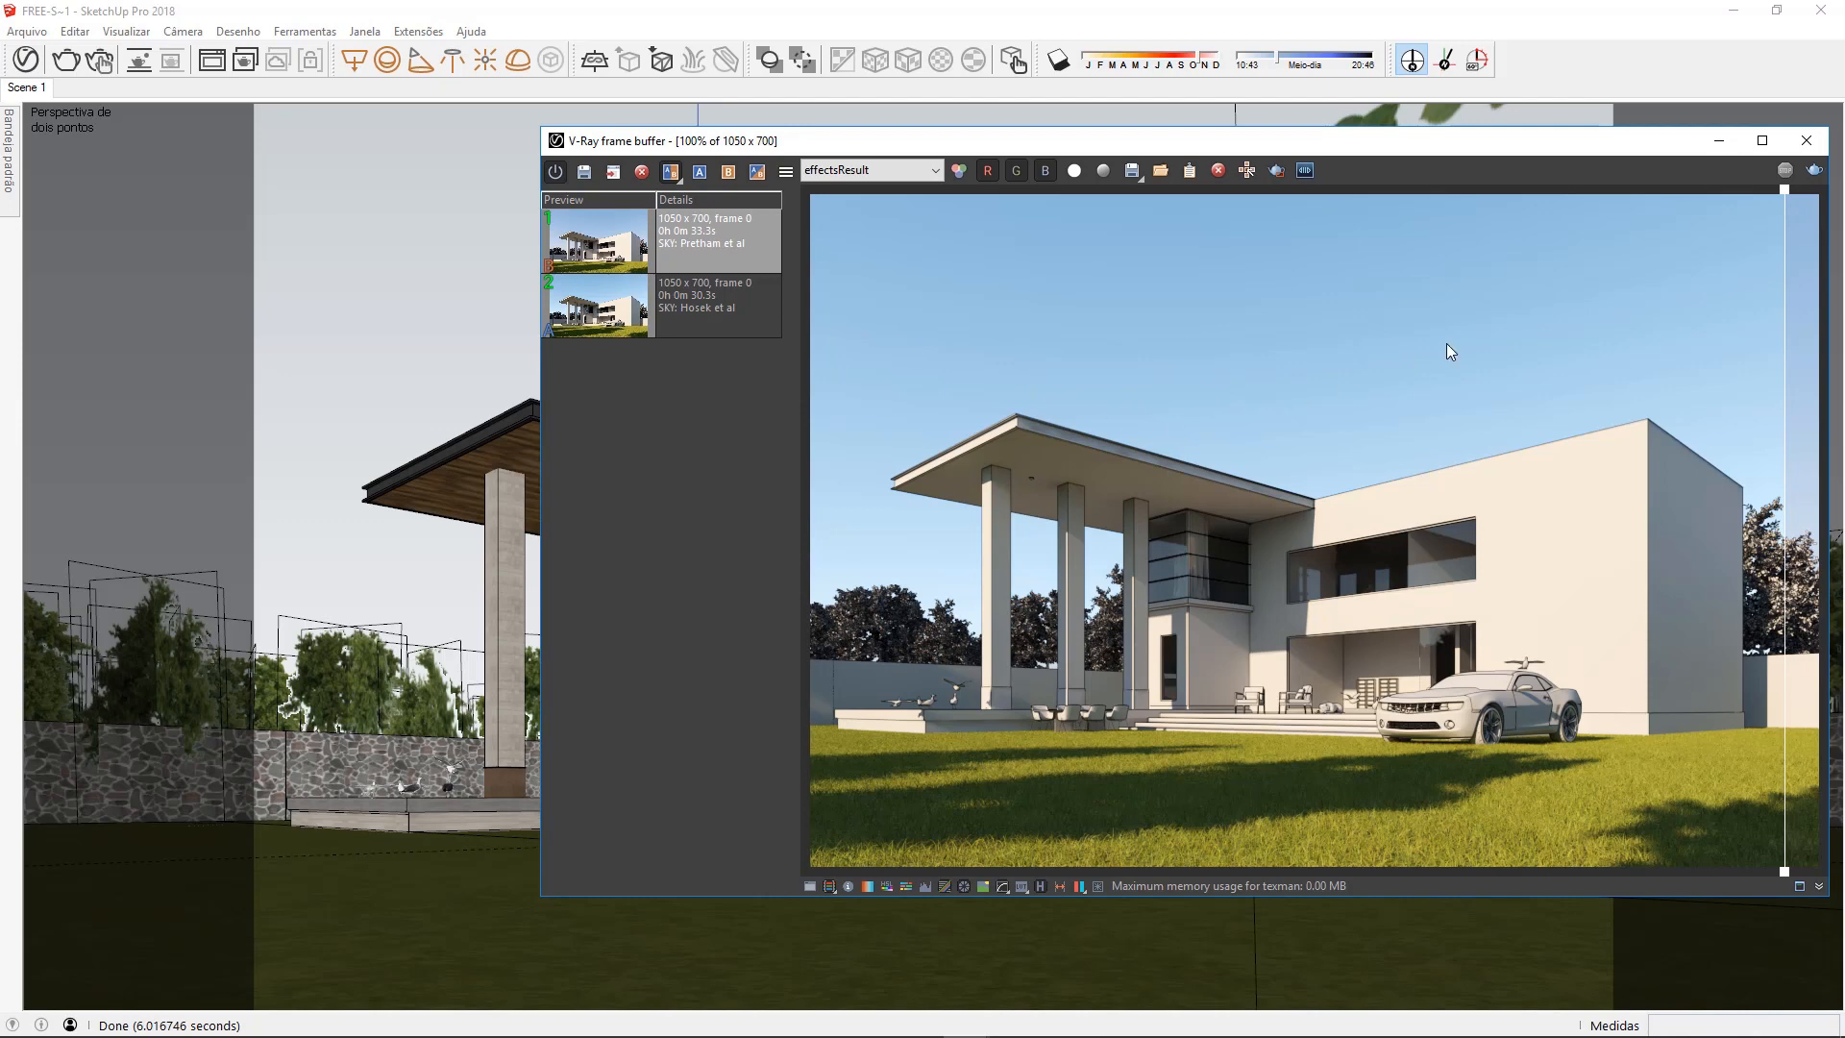
{"action": "left_click_drag", "start_coordinate": [1767, 204], "coordinate": [1375, 241]}
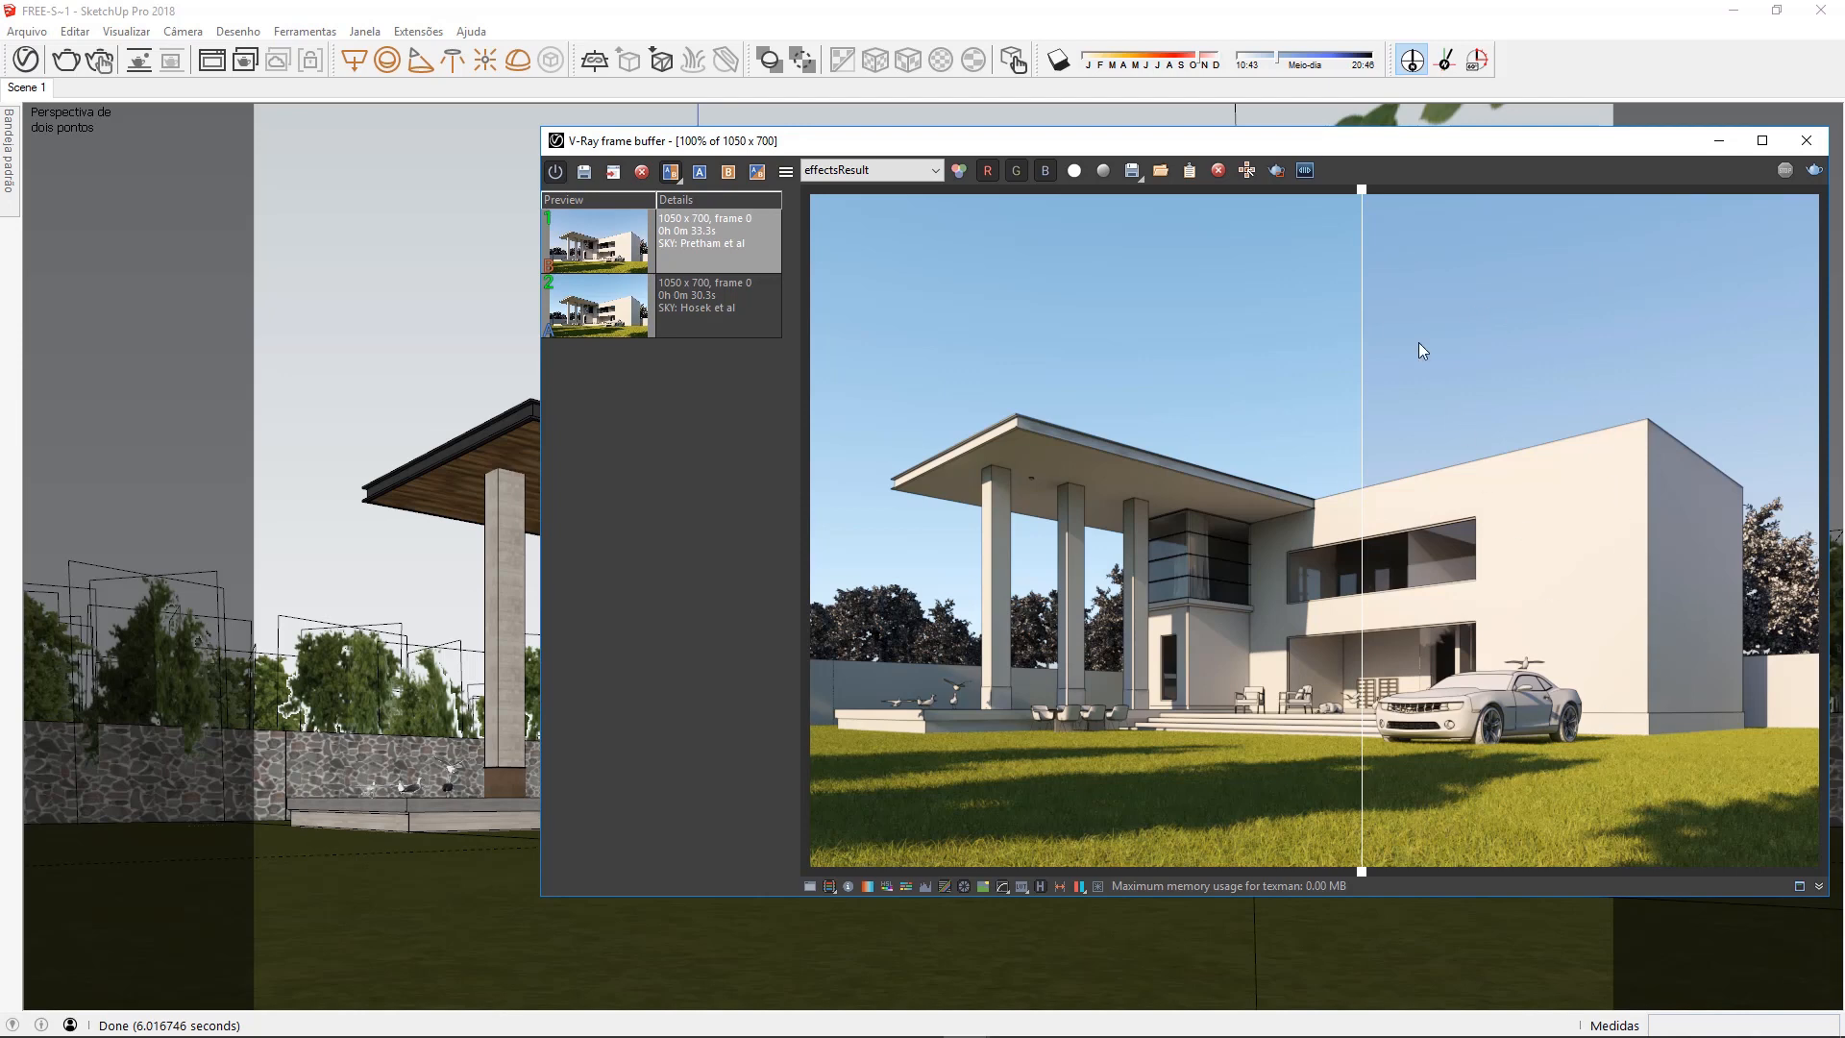
{"action": "left_click_drag", "start_coordinate": [1361, 193], "coordinate": [815, 245]}
{"action": "left_click_drag", "start_coordinate": [973, 258], "coordinate": [1018, 269]}
{"action": "left_click_drag", "start_coordinate": [1215, 261], "coordinate": [1351, 254]}
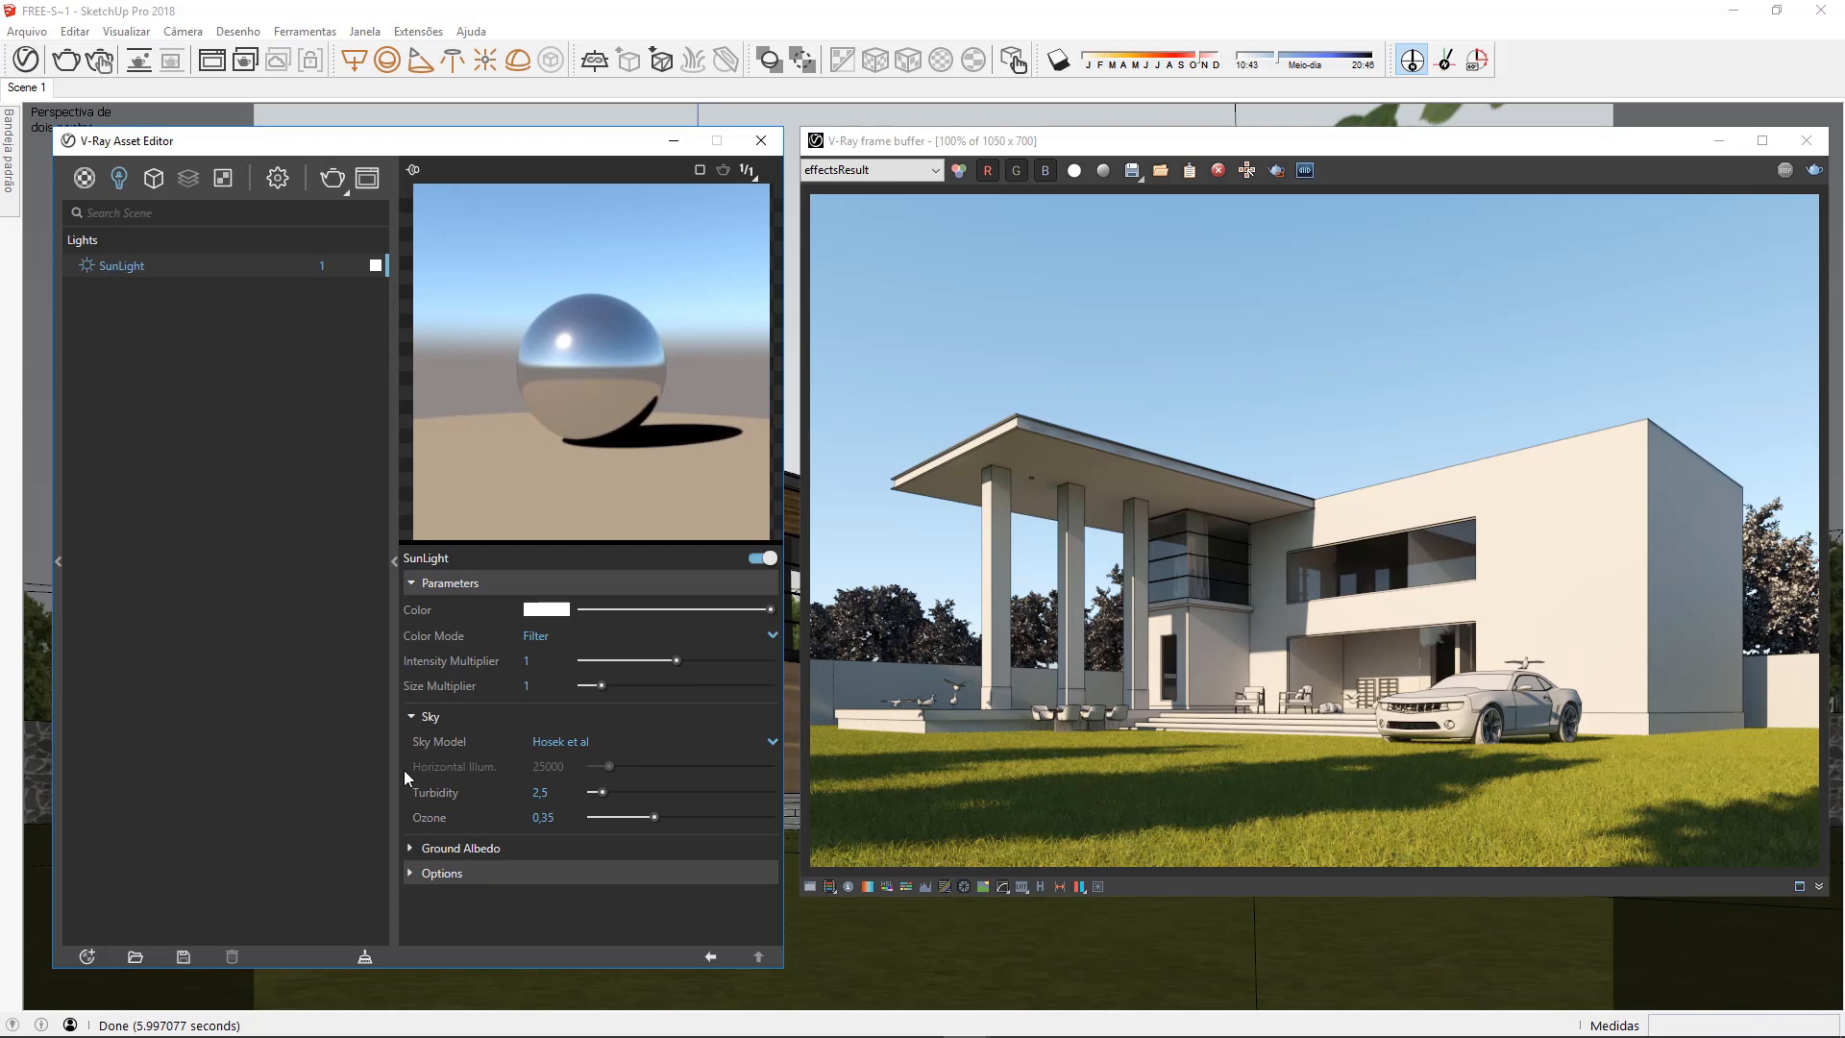
Set the sky model to CIE Clear with a horizontal illumination of 50000 and render the scene
{"action": "left_click", "coordinate": [597, 746]}
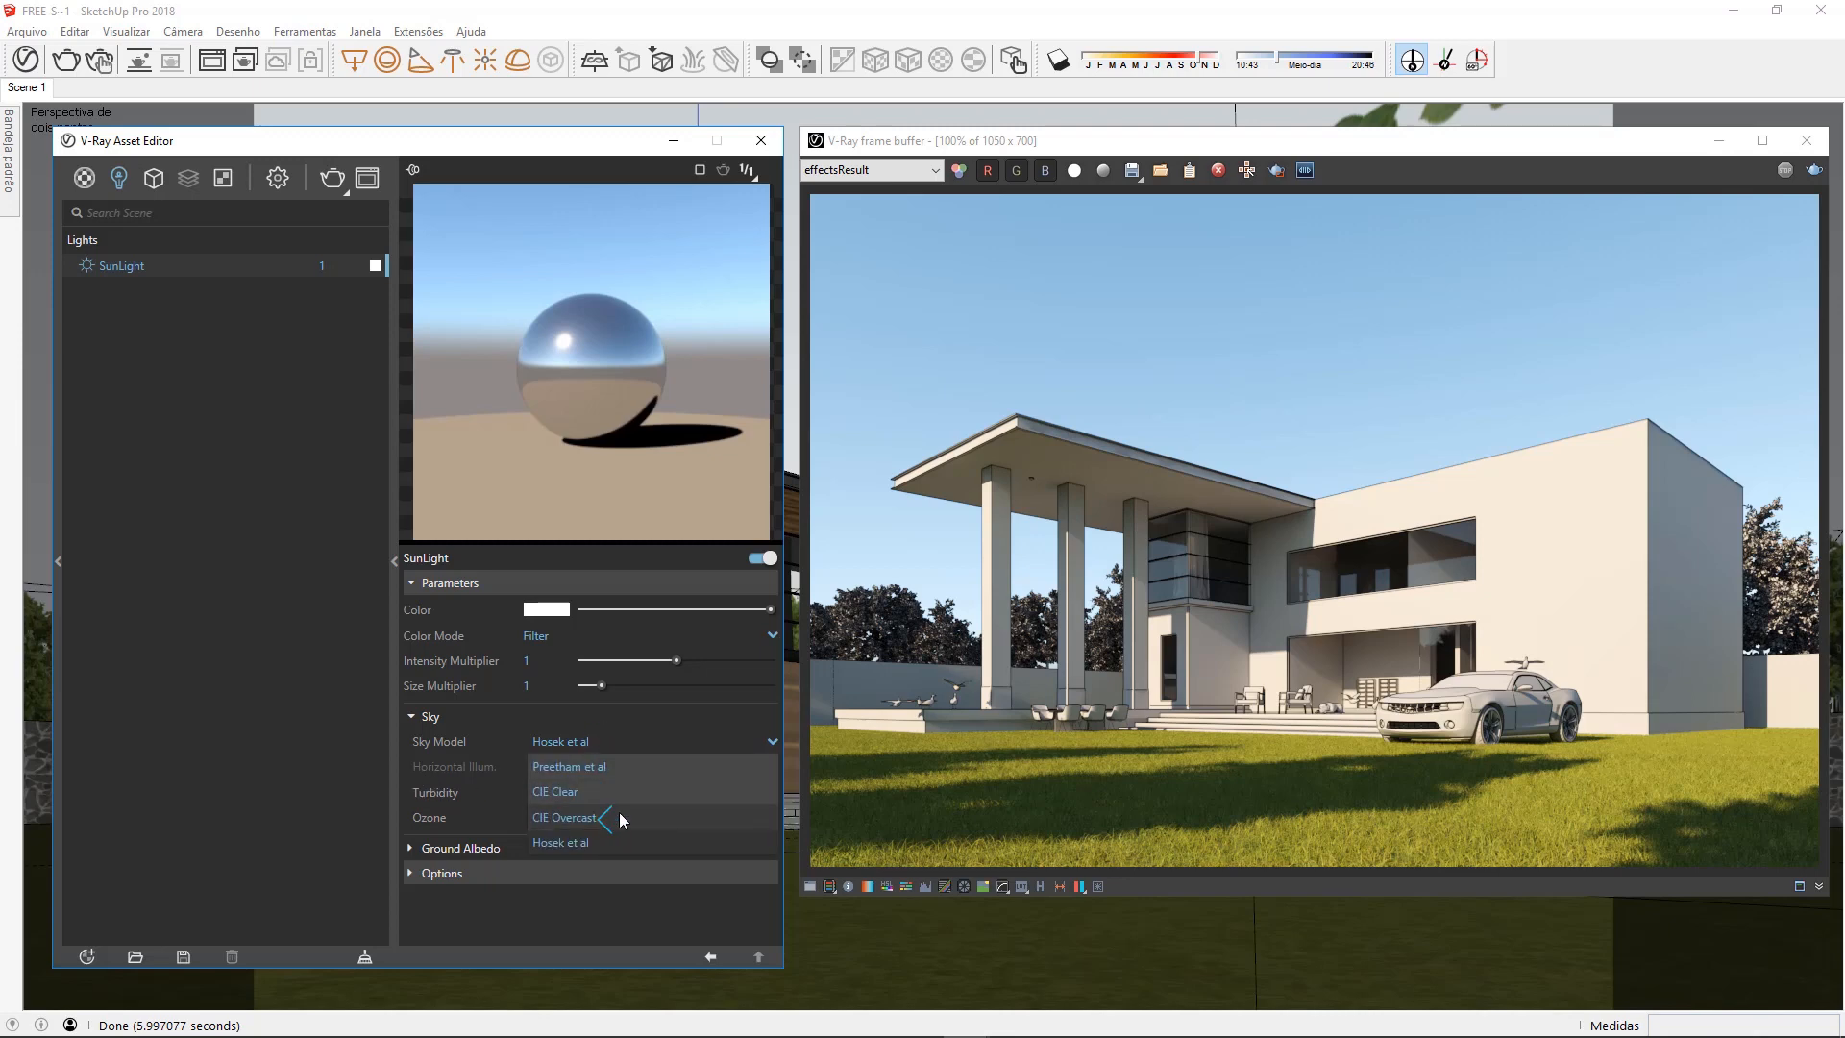
{"action": "left_click", "coordinate": [621, 790]}
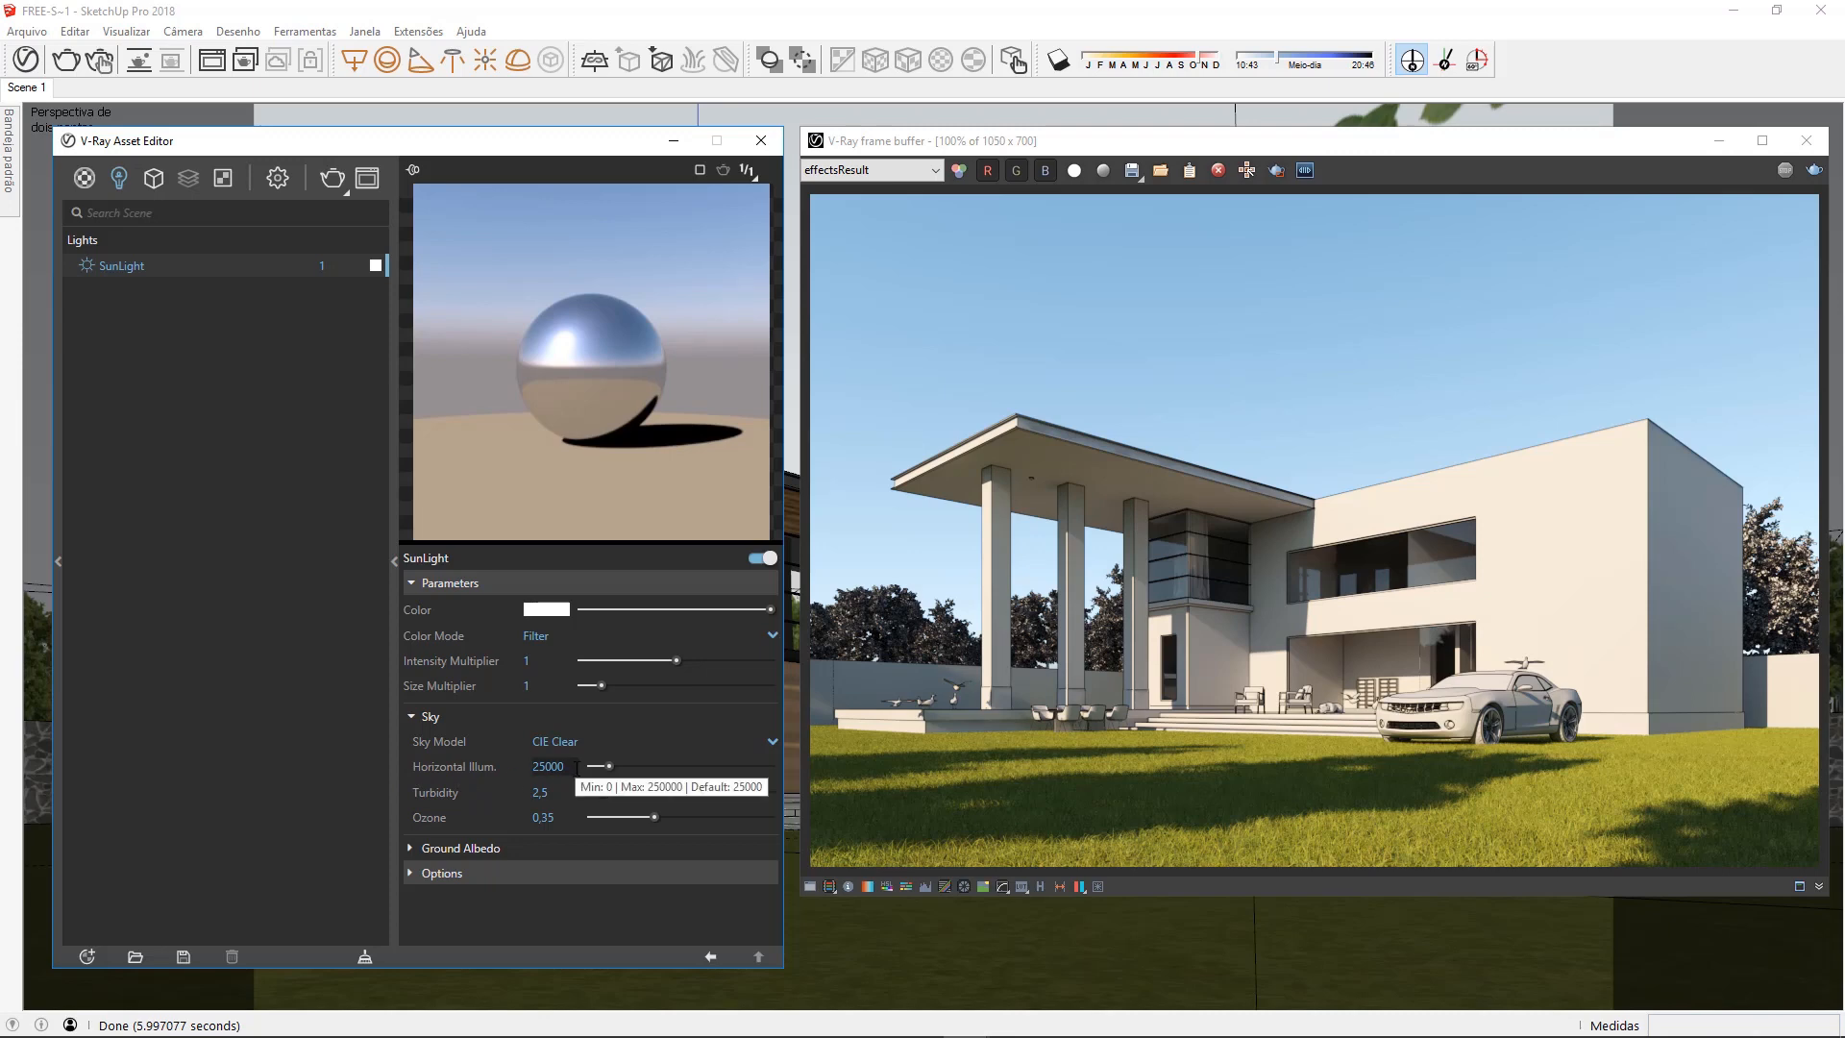
{"action": "left_click_drag", "start_coordinate": [603, 769], "coordinate": [661, 768]}
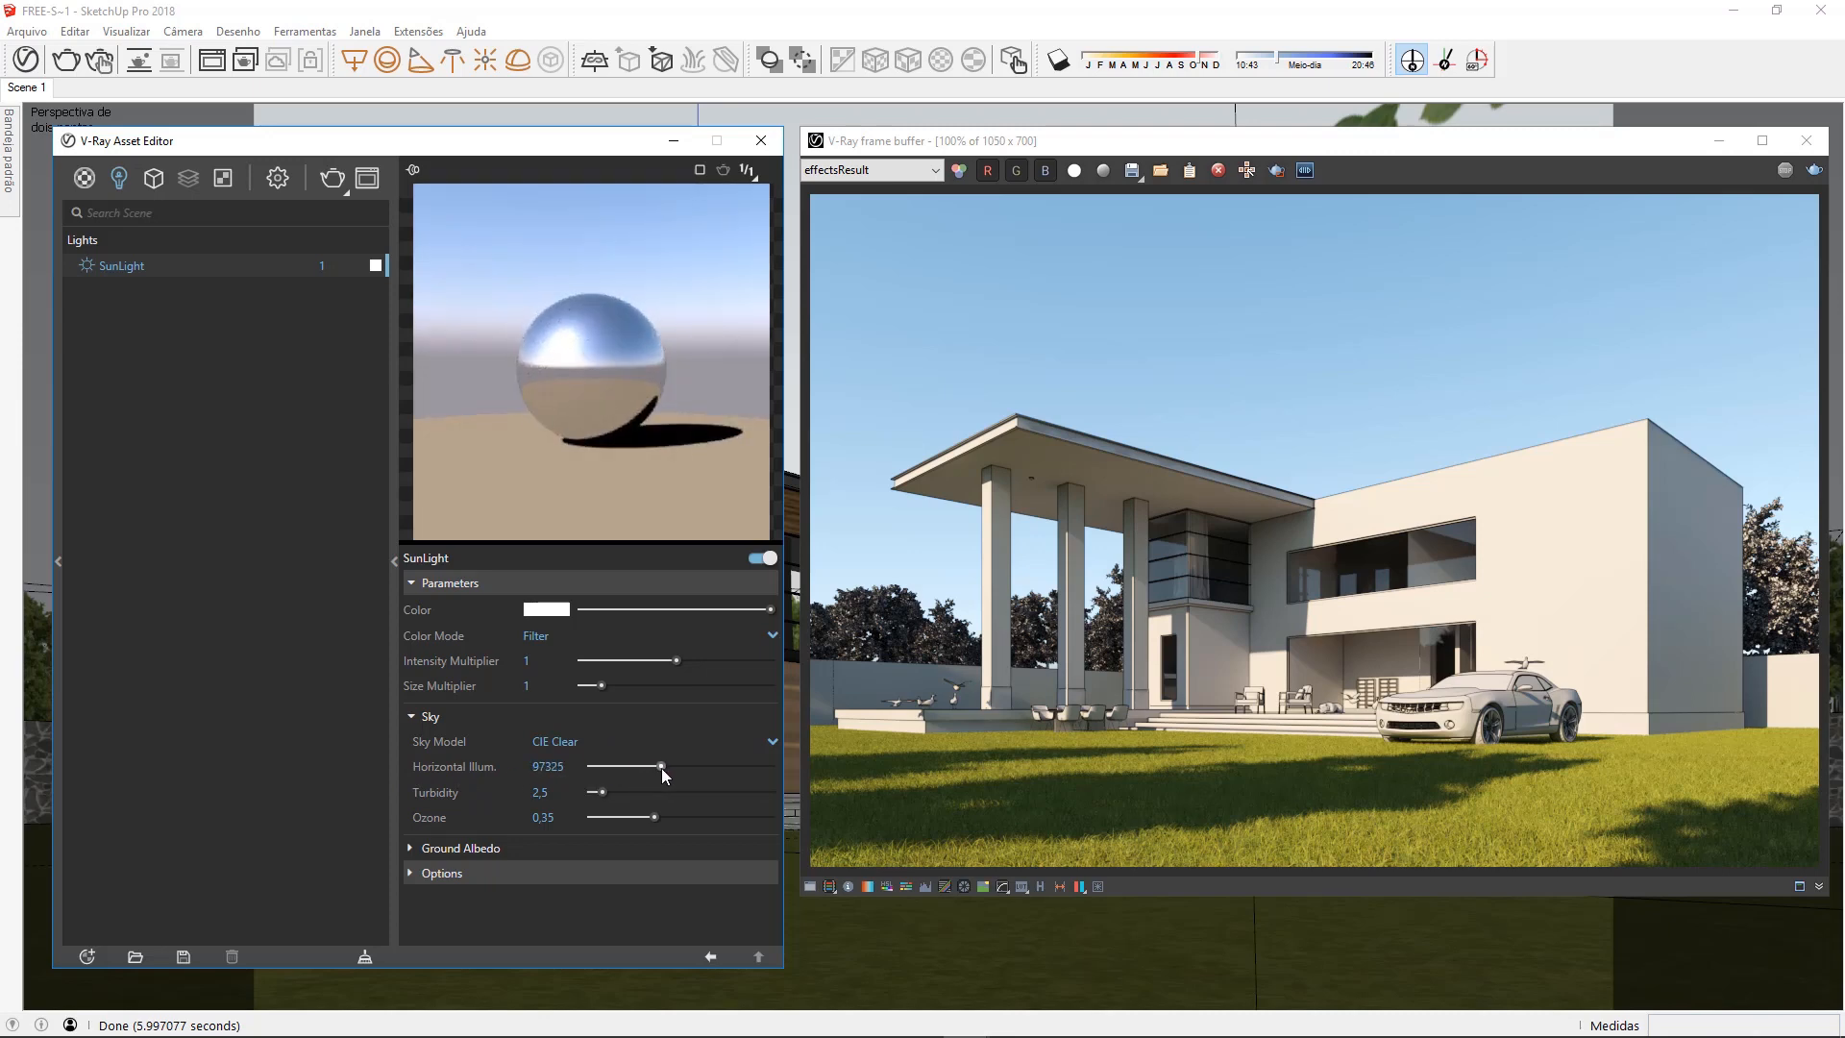
{"action": "mouse_move", "coordinate": [659, 765]}
{"action": "left_mouse_down"}
{"action": "mouse_move", "coordinate": [597, 765]}
{"action": "mouse_move", "coordinate": [652, 767]}
{"action": "left_mouse_up"}
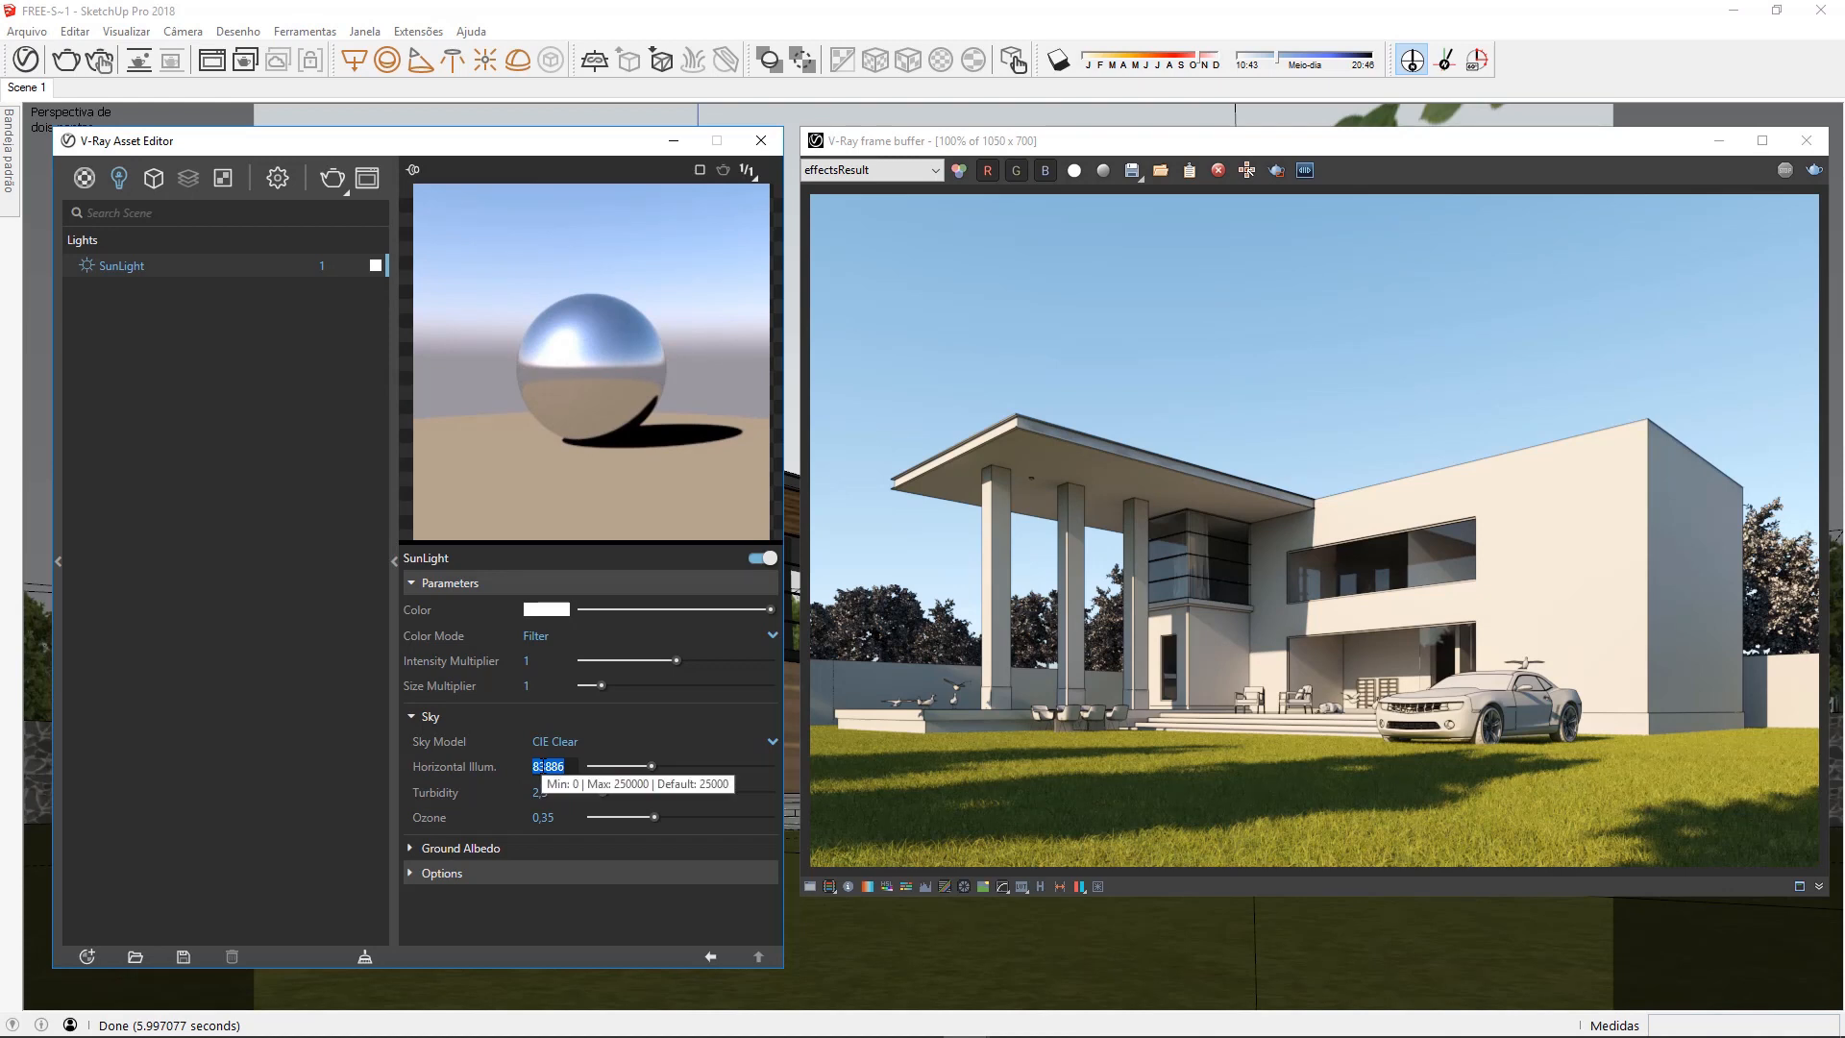
{"action": "type", "text": "50000"}
{"action": "key", "text": "Return"}
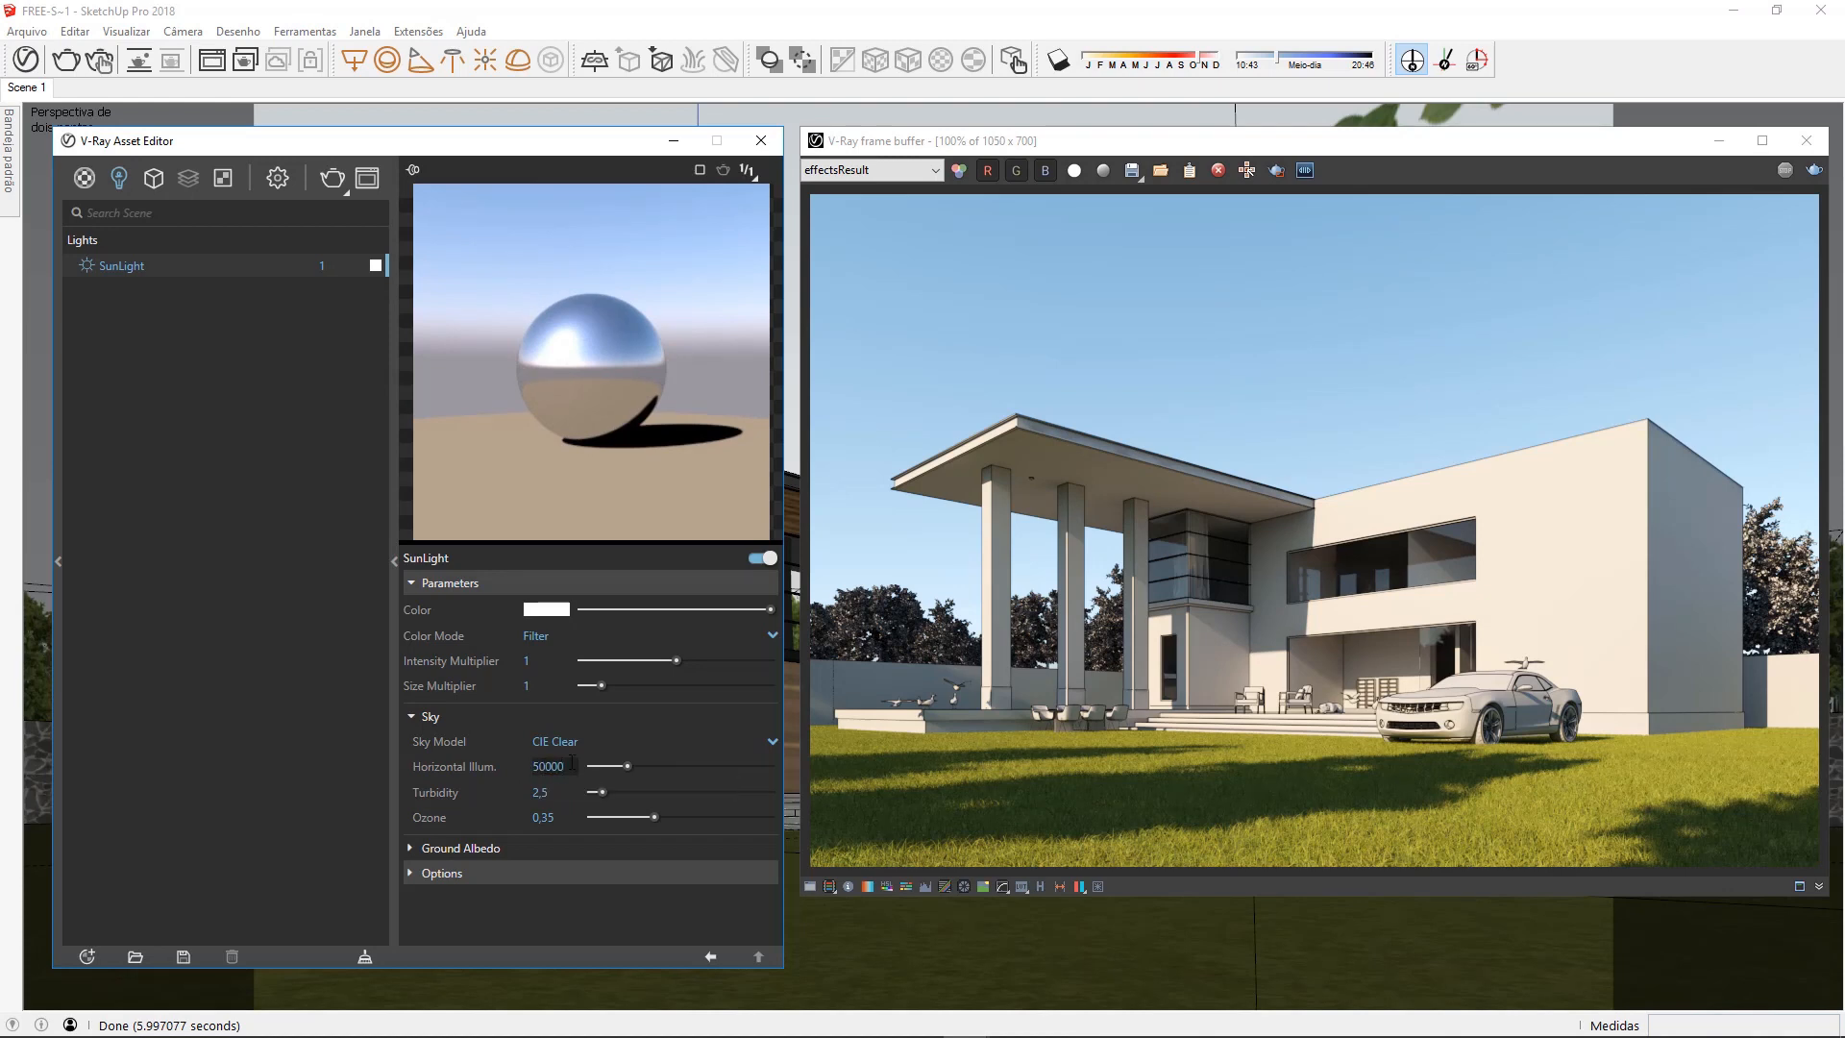
{"action": "left_click", "coordinate": [1815, 171]}
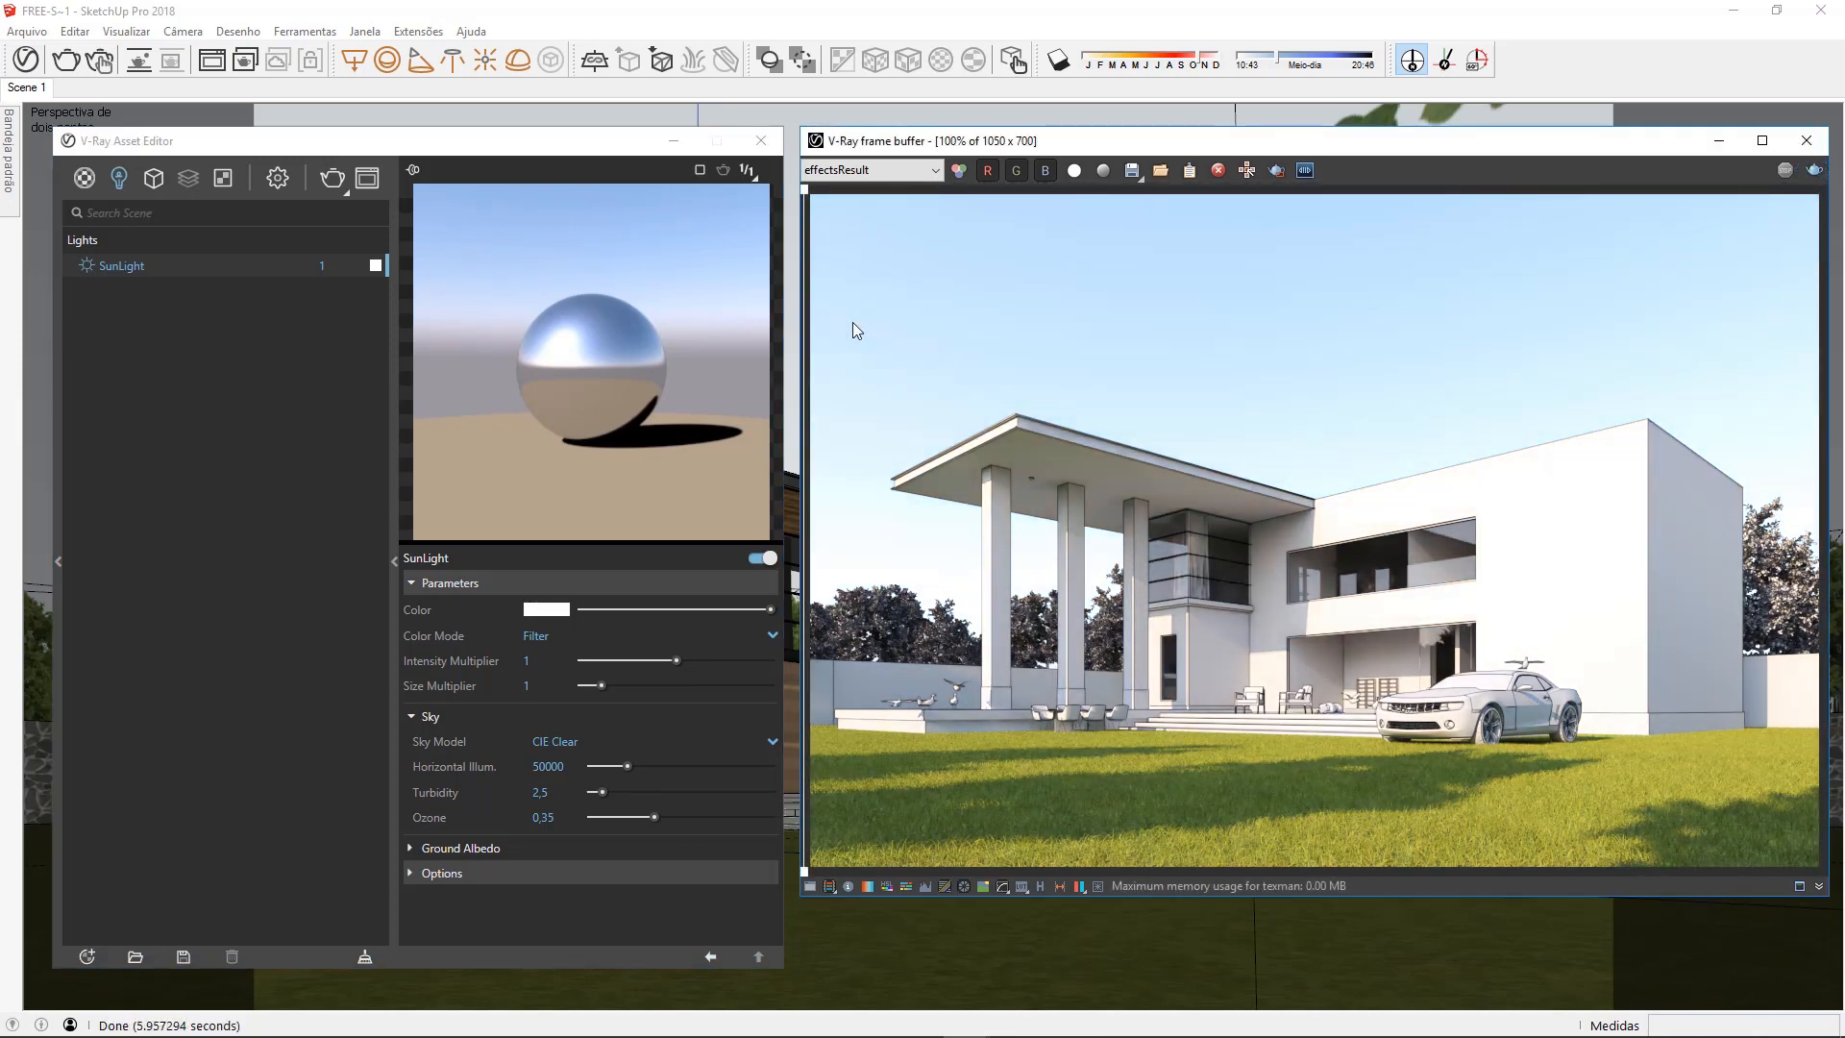
Check the CIE Clear render with the divider, and restore the Hosek et al sky model with horizontal illumination 25000
{"action": "mouse_move", "coordinate": [809, 202]}
{"action": "left_mouse_down"}
{"action": "mouse_move", "coordinate": [1610, 227]}
{"action": "mouse_move", "coordinate": [1813, 209]}
{"action": "mouse_move", "coordinate": [1307, 240]}
{"action": "mouse_move", "coordinate": [809, 240]}
{"action": "mouse_move", "coordinate": [1315, 242]}
{"action": "mouse_move", "coordinate": [1236, 222]}
{"action": "mouse_move", "coordinate": [807, 236]}
{"action": "left_mouse_up"}
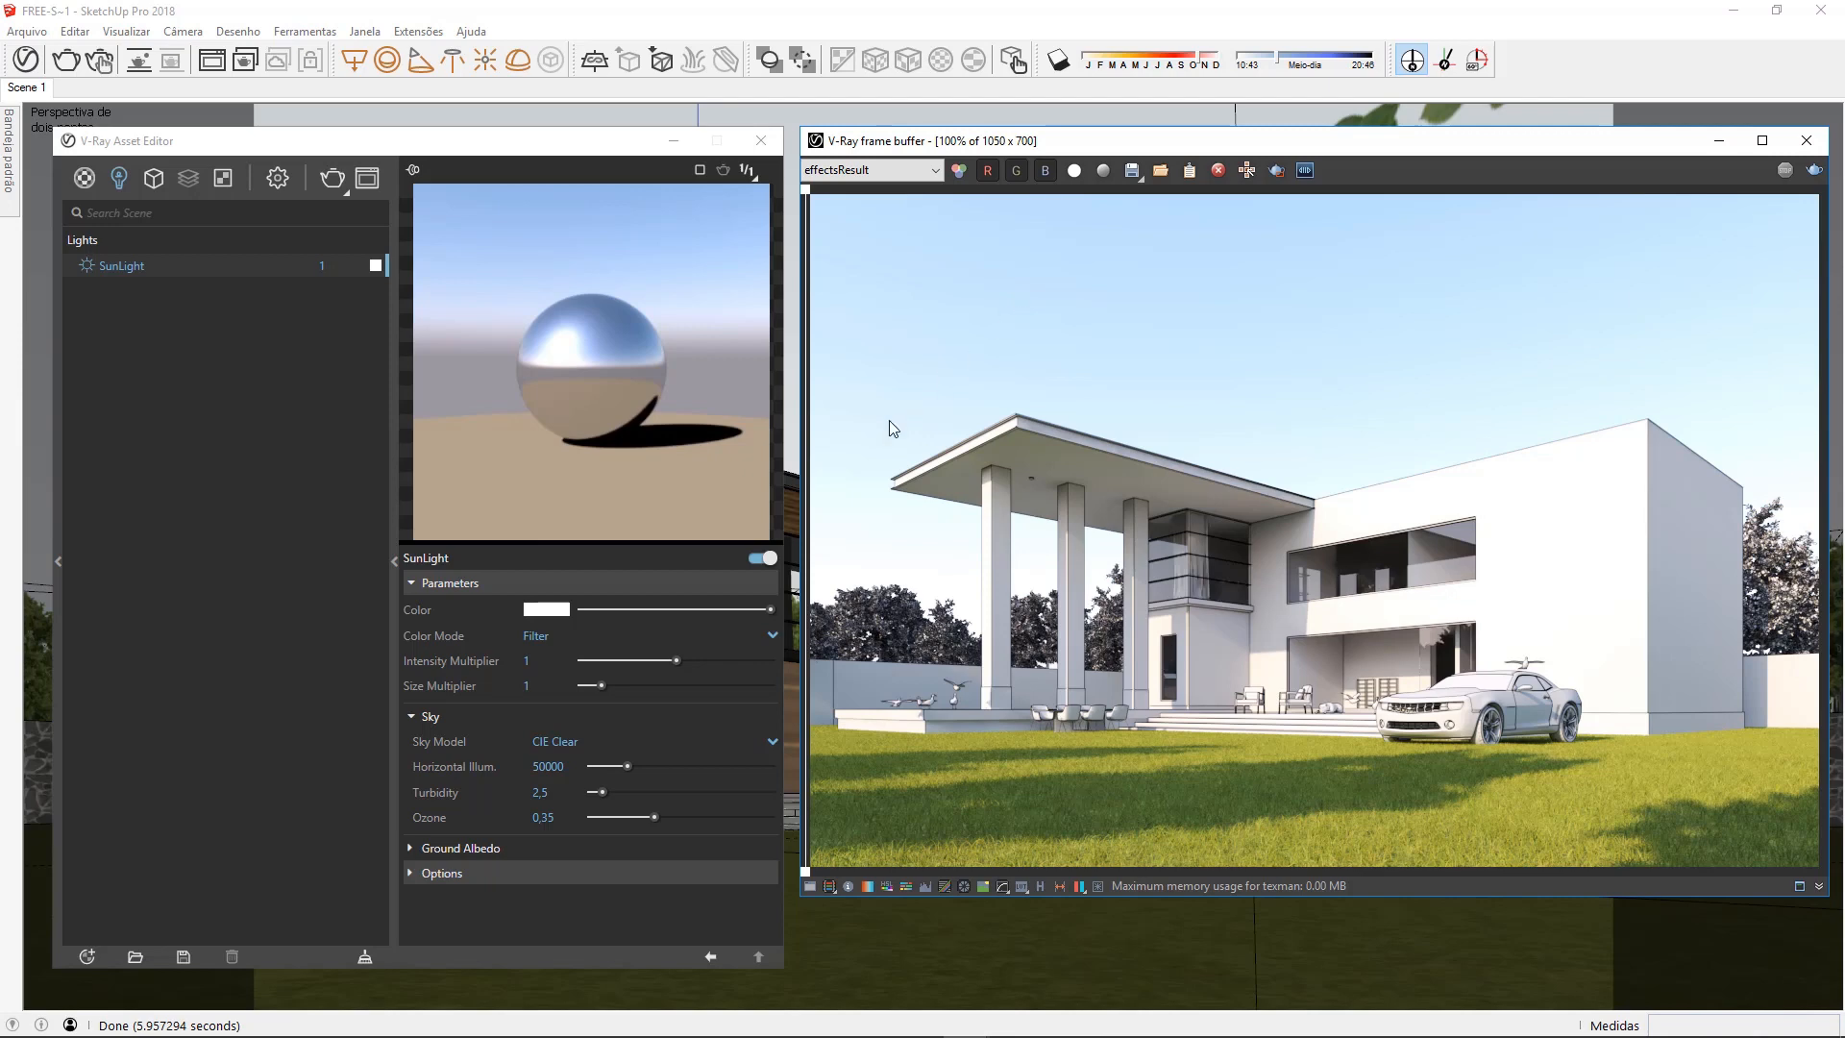
{"action": "left_click", "coordinate": [542, 767]}
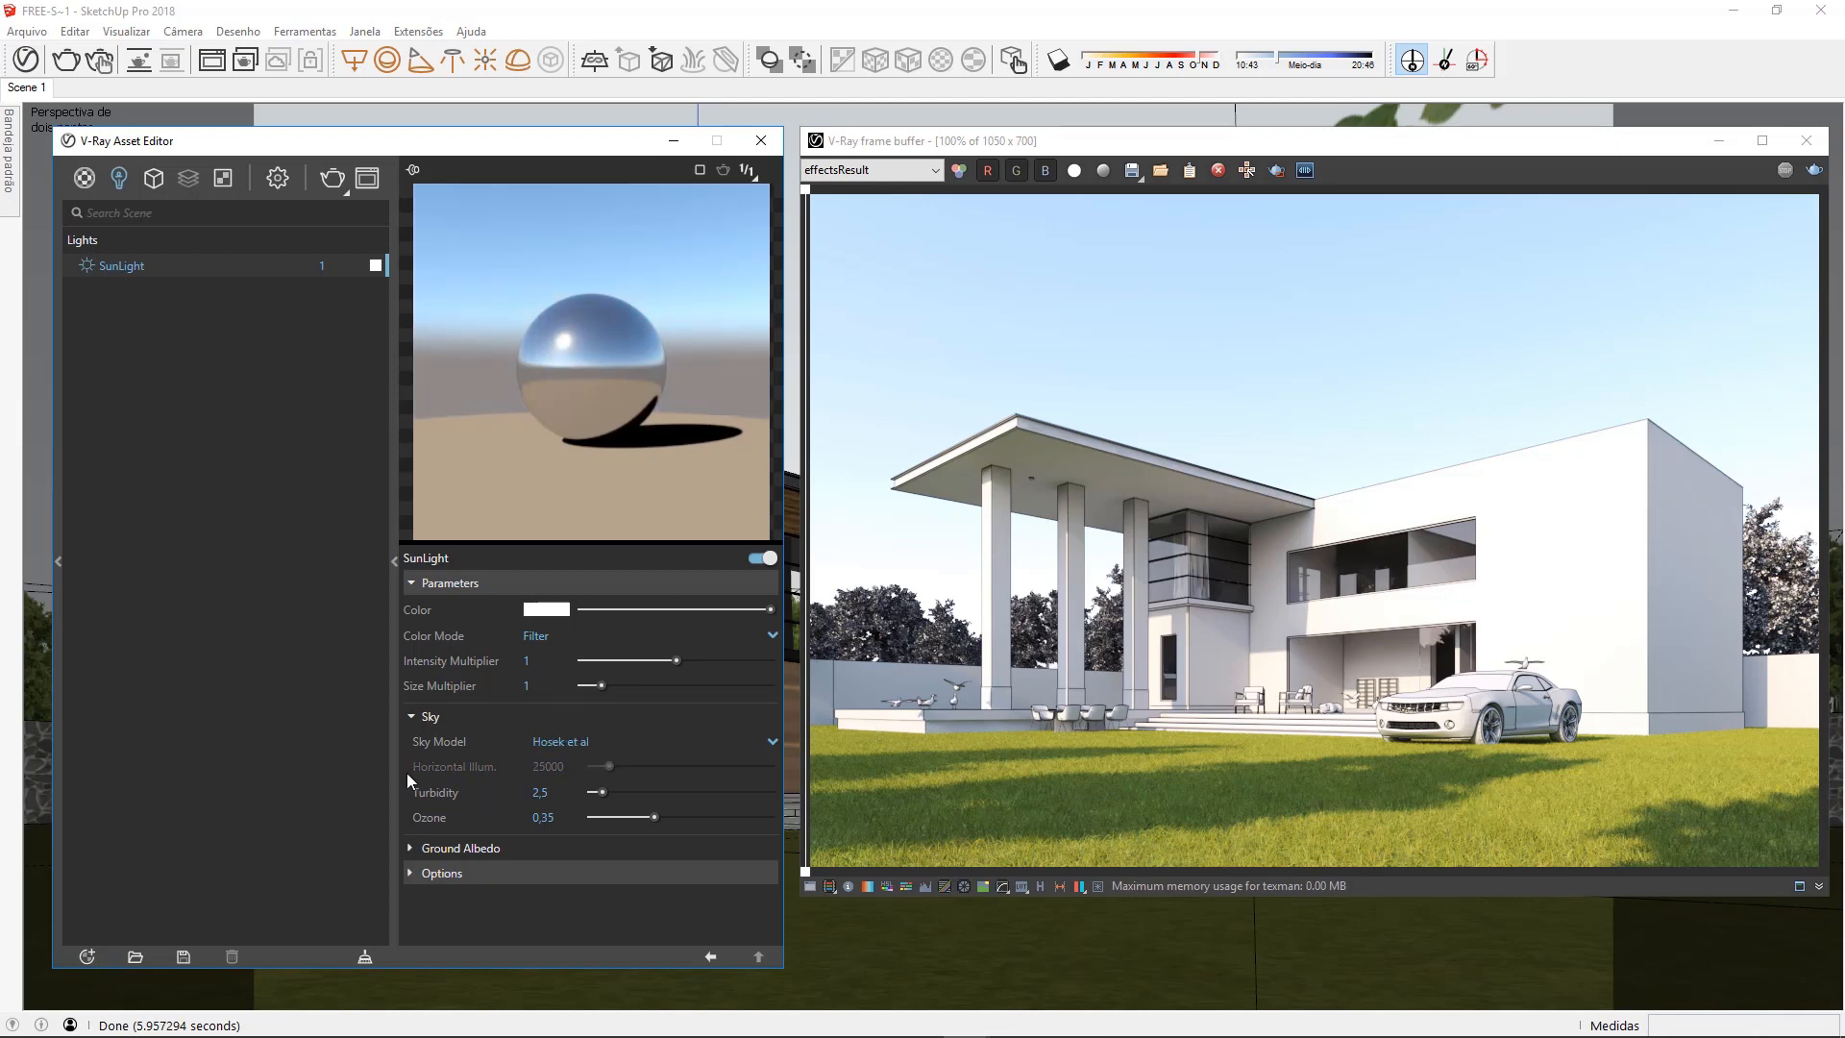
Turn off Affect Specular in the SunLight options and view the resulting render
{"action": "left_click", "coordinate": [507, 868]}
{"action": "scroll", "coordinate": [507, 869], "scroll_direction": "down", "scroll_amount": 1}
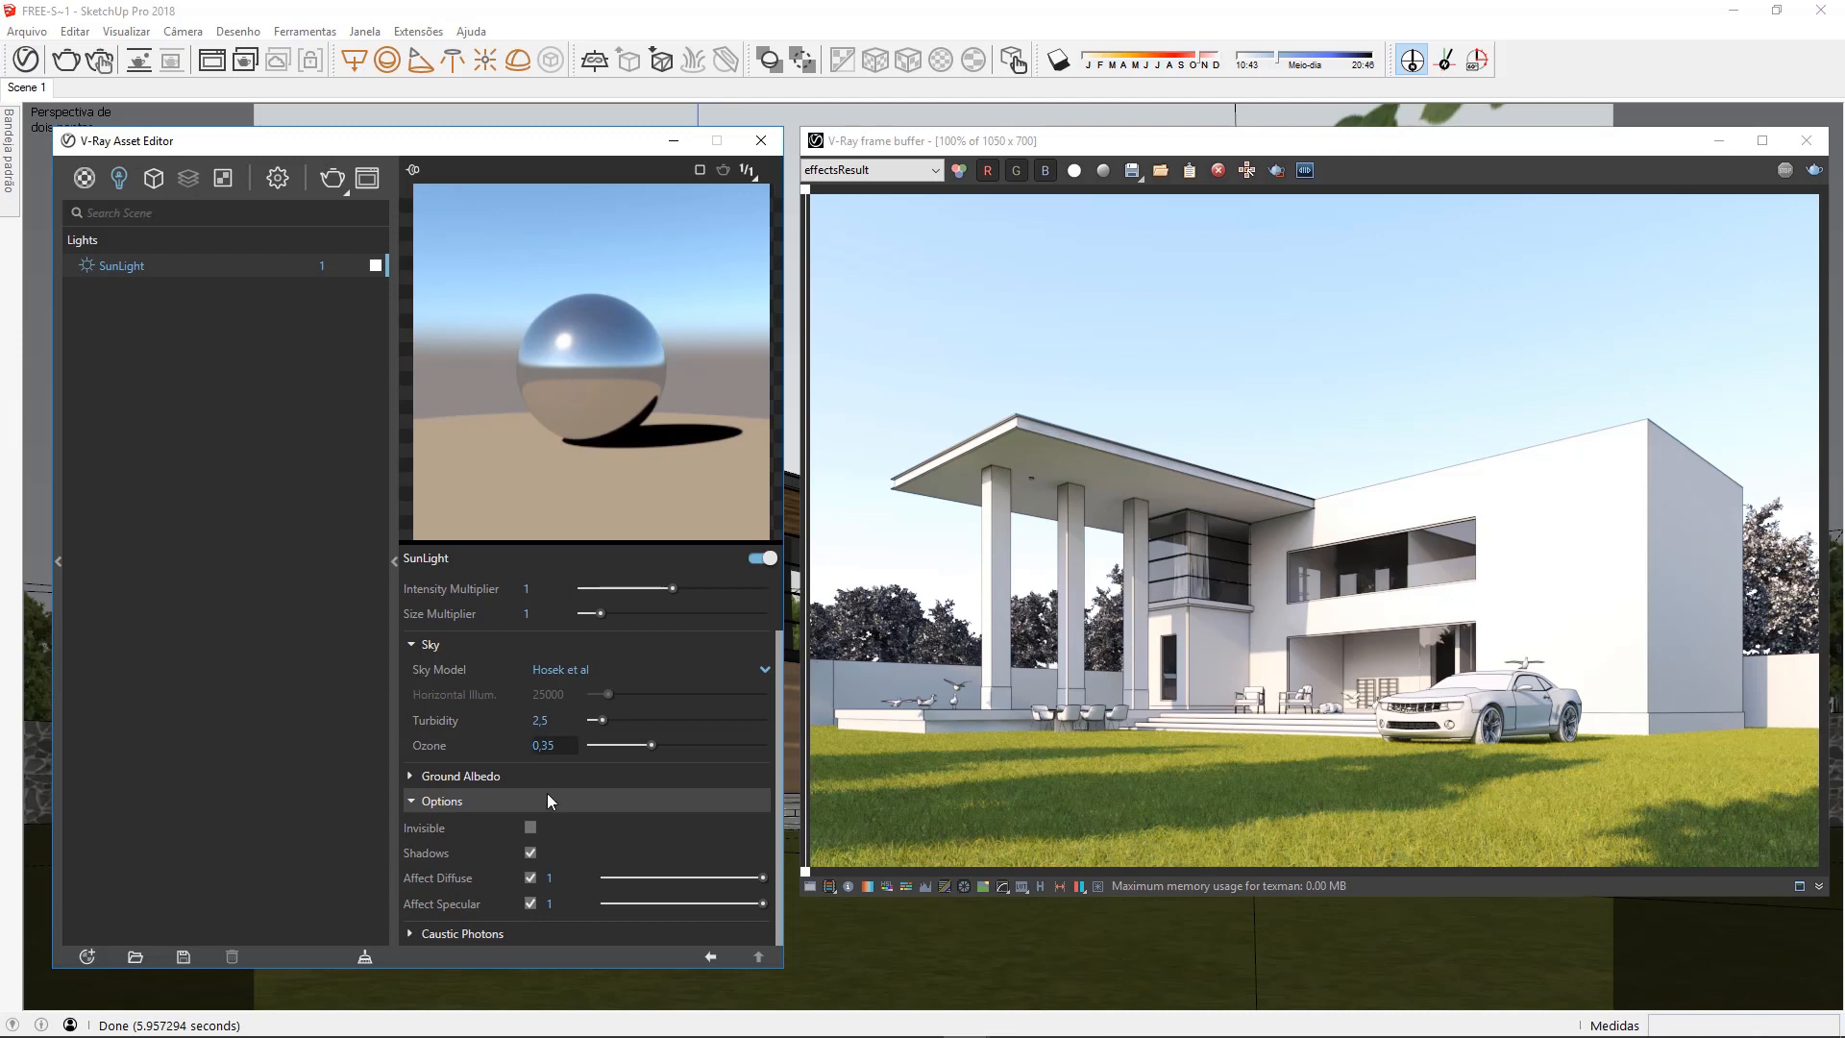
{"action": "left_click", "coordinate": [531, 904]}
{"action": "left_click", "coordinate": [531, 903]}
{"action": "left_click", "coordinate": [530, 904]}
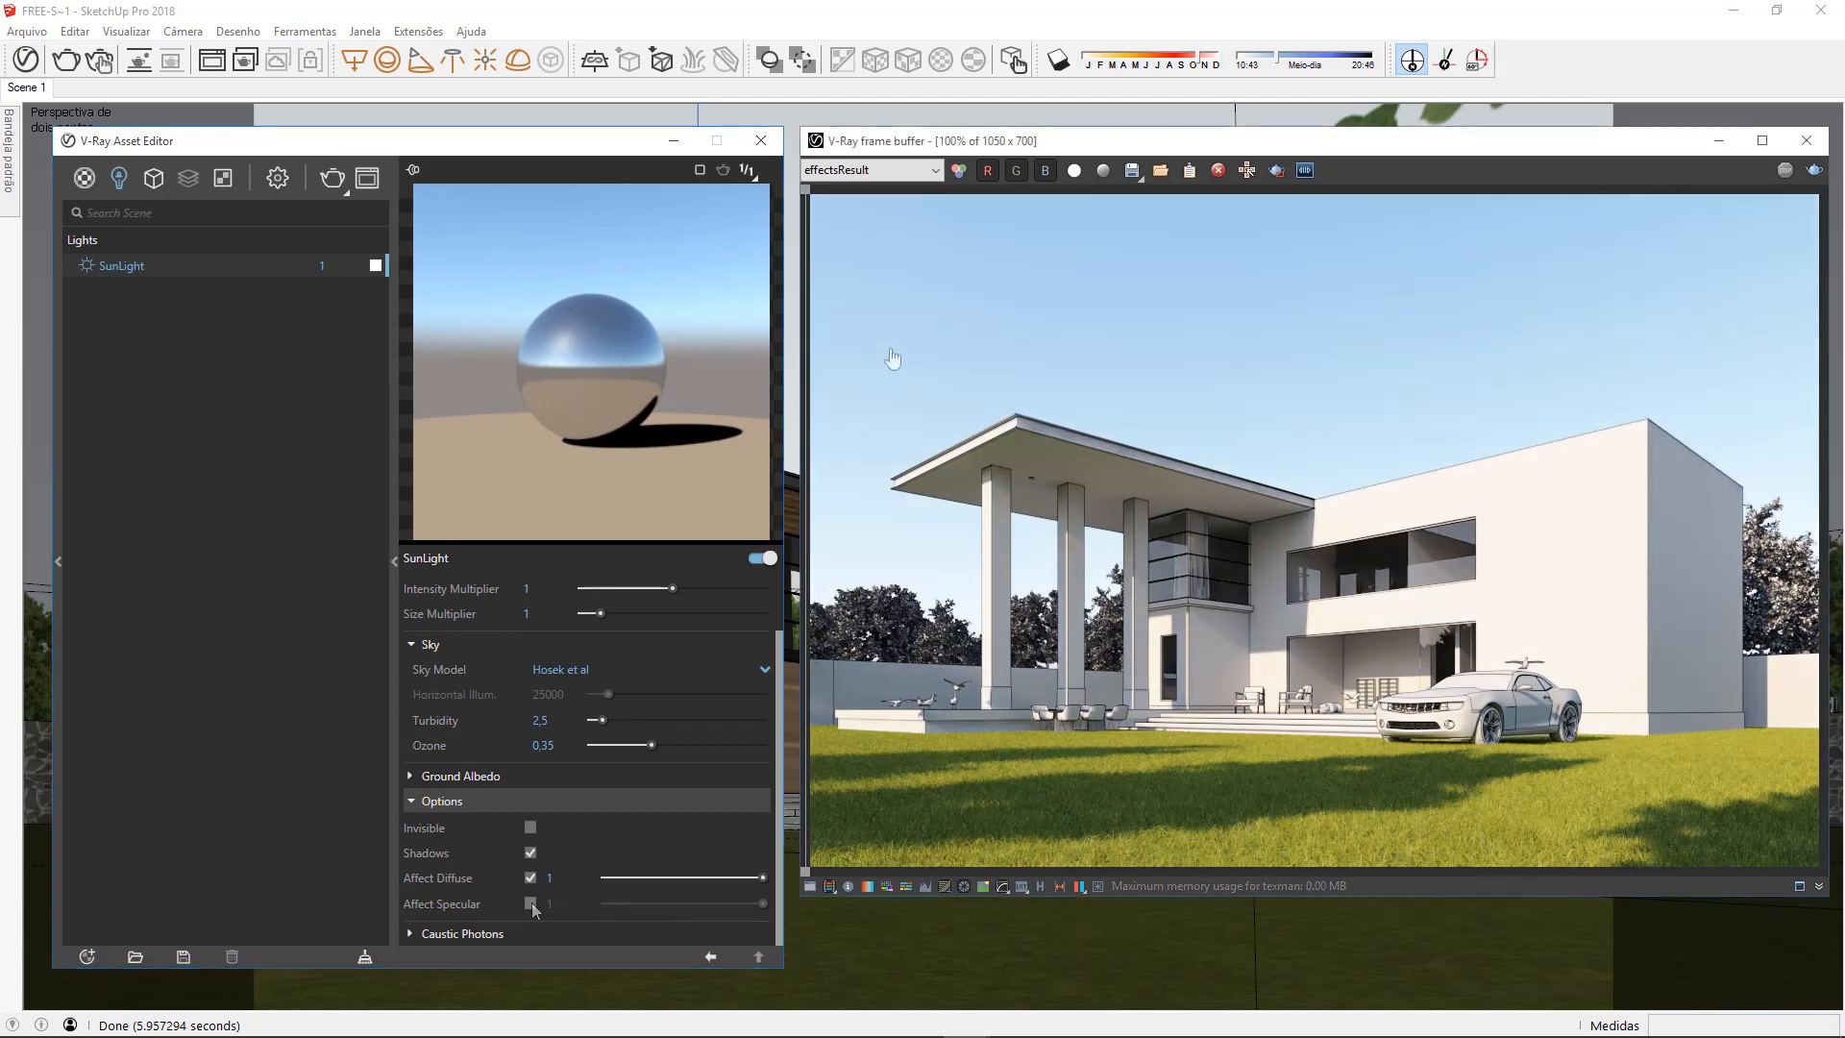
{"action": "left_click", "coordinate": [893, 357]}
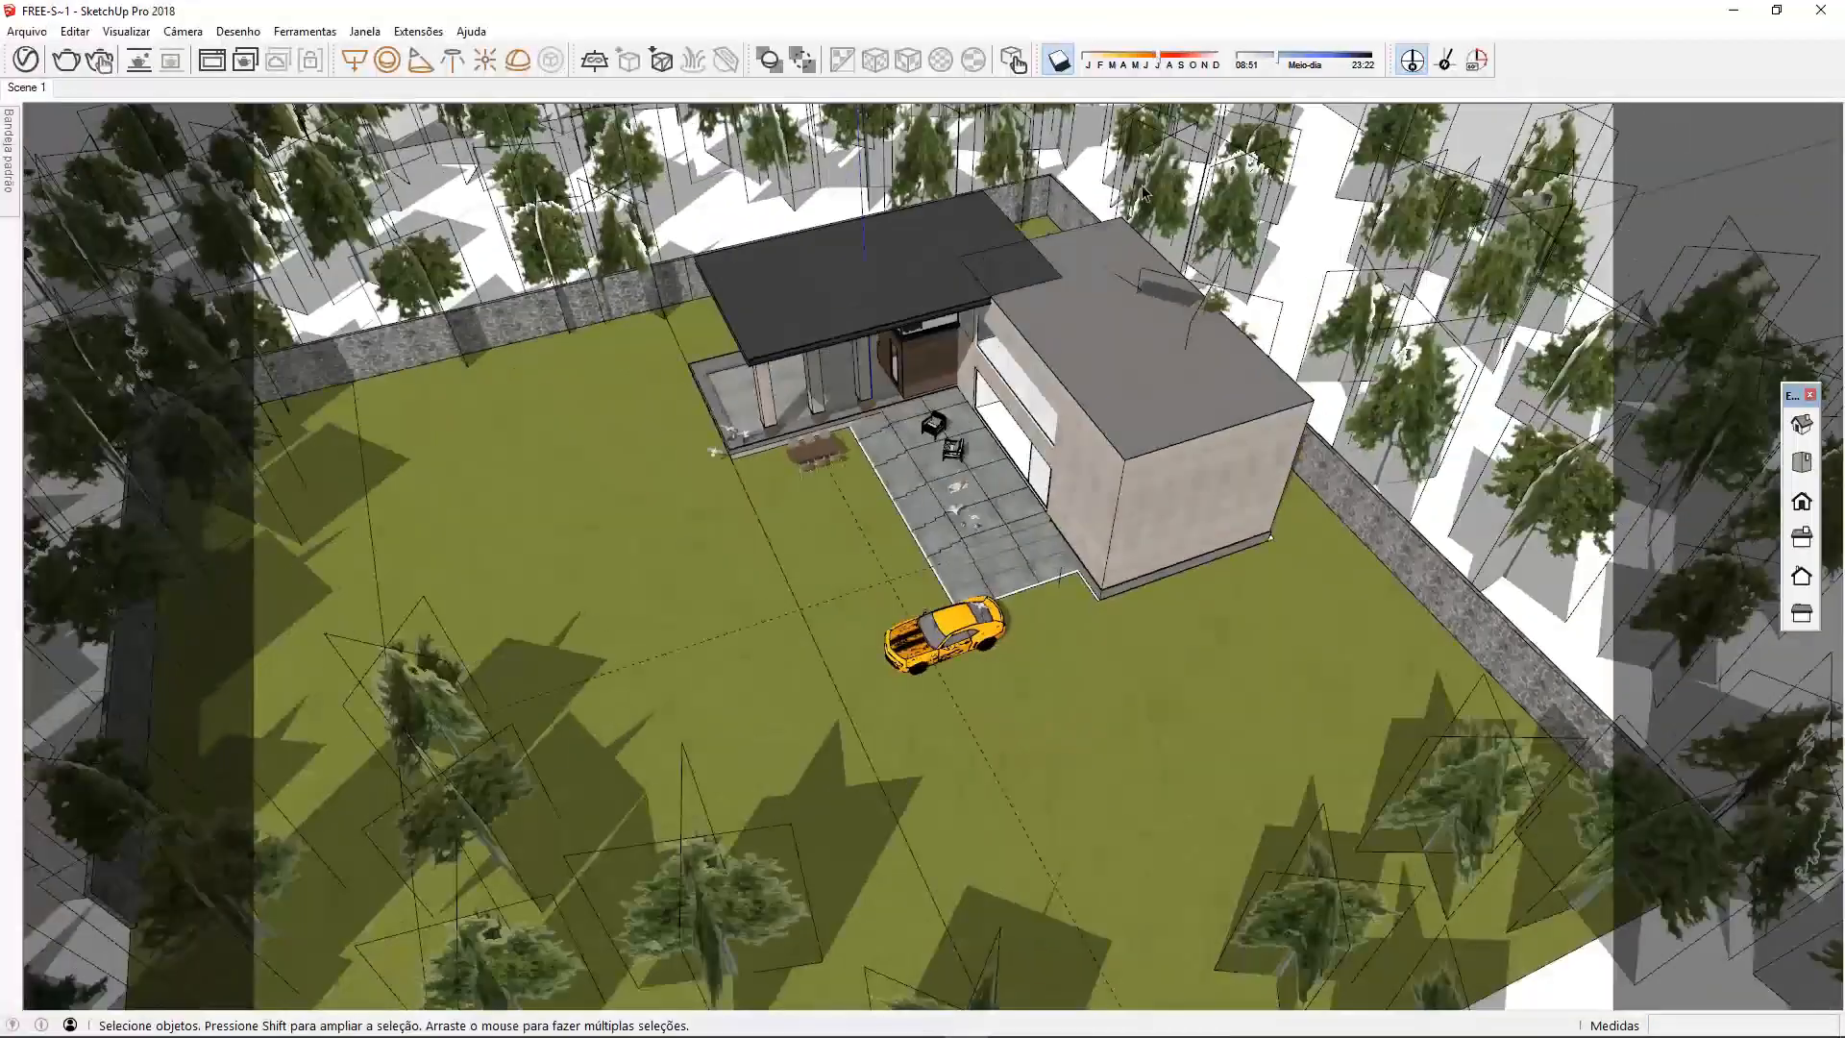
Shift the shadow date slightly later in the year with model shadows on, and set the solar north angle to about 44°
{"action": "left_click_drag", "start_coordinate": [1195, 56], "coordinate": [1201, 56]}
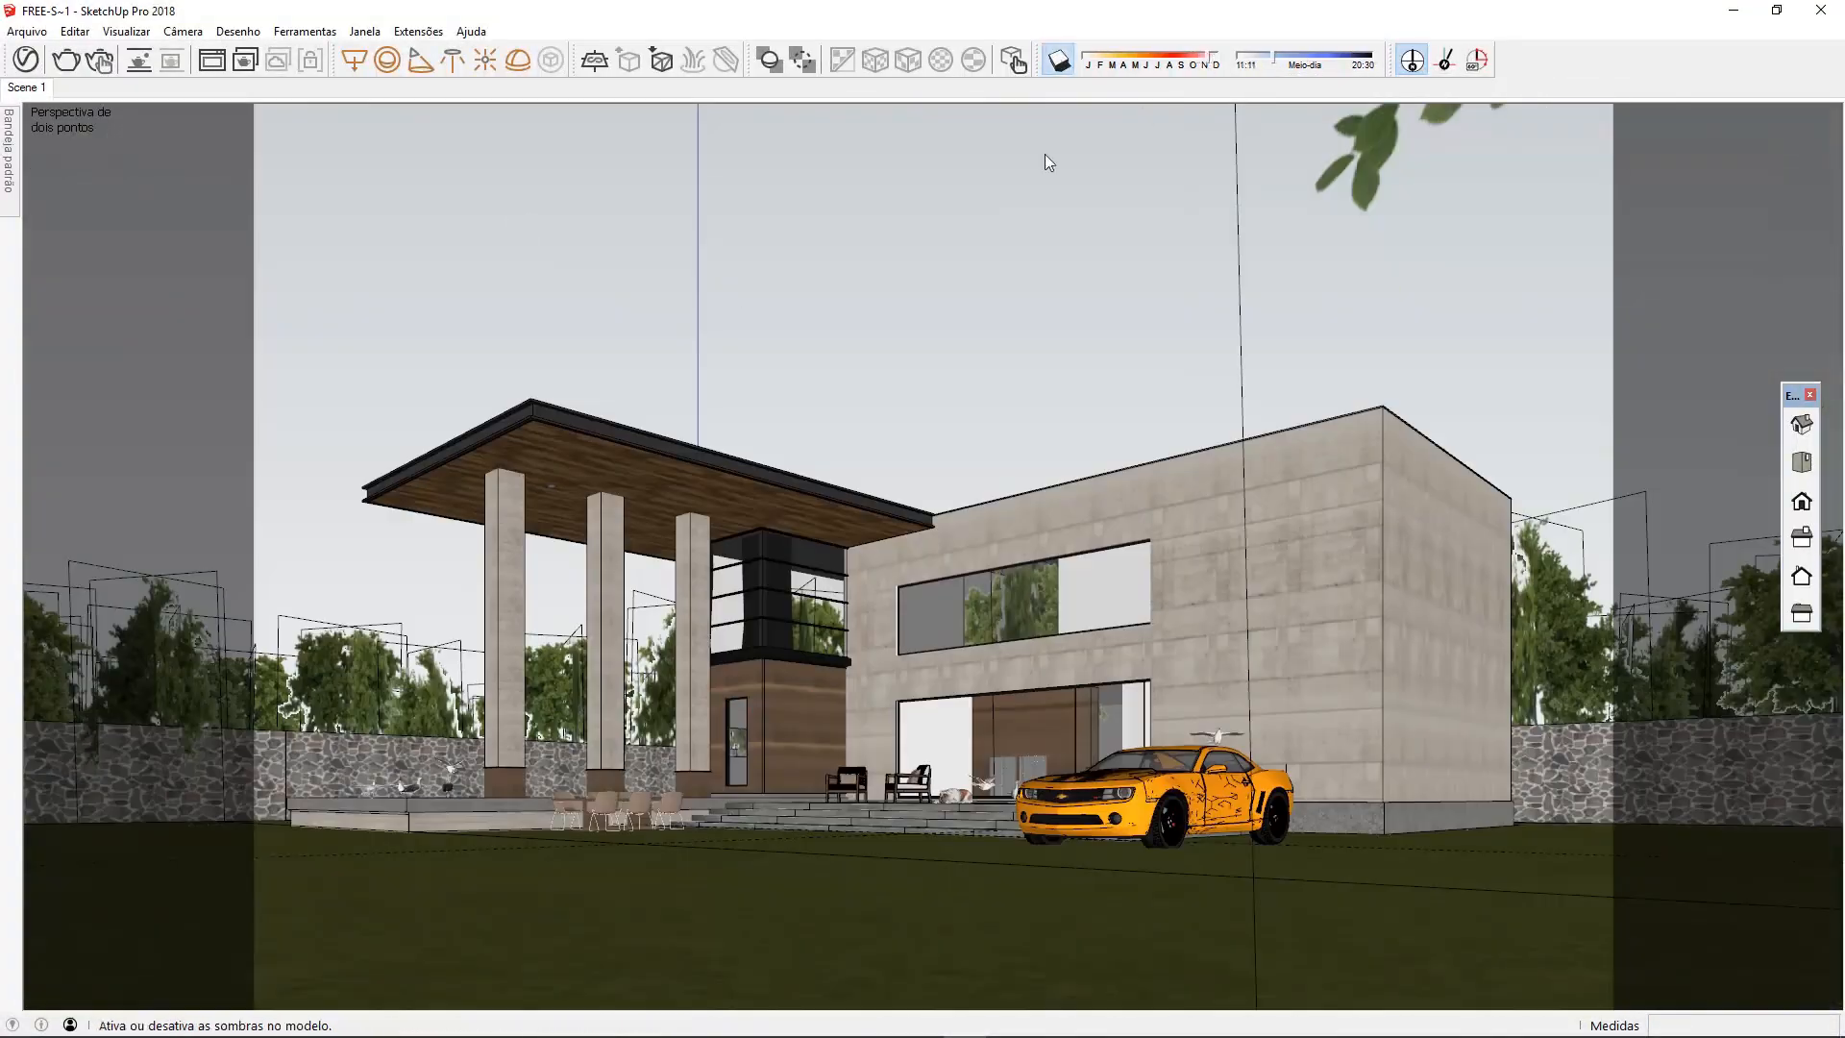
{"action": "left_click", "coordinate": [1058, 60]}
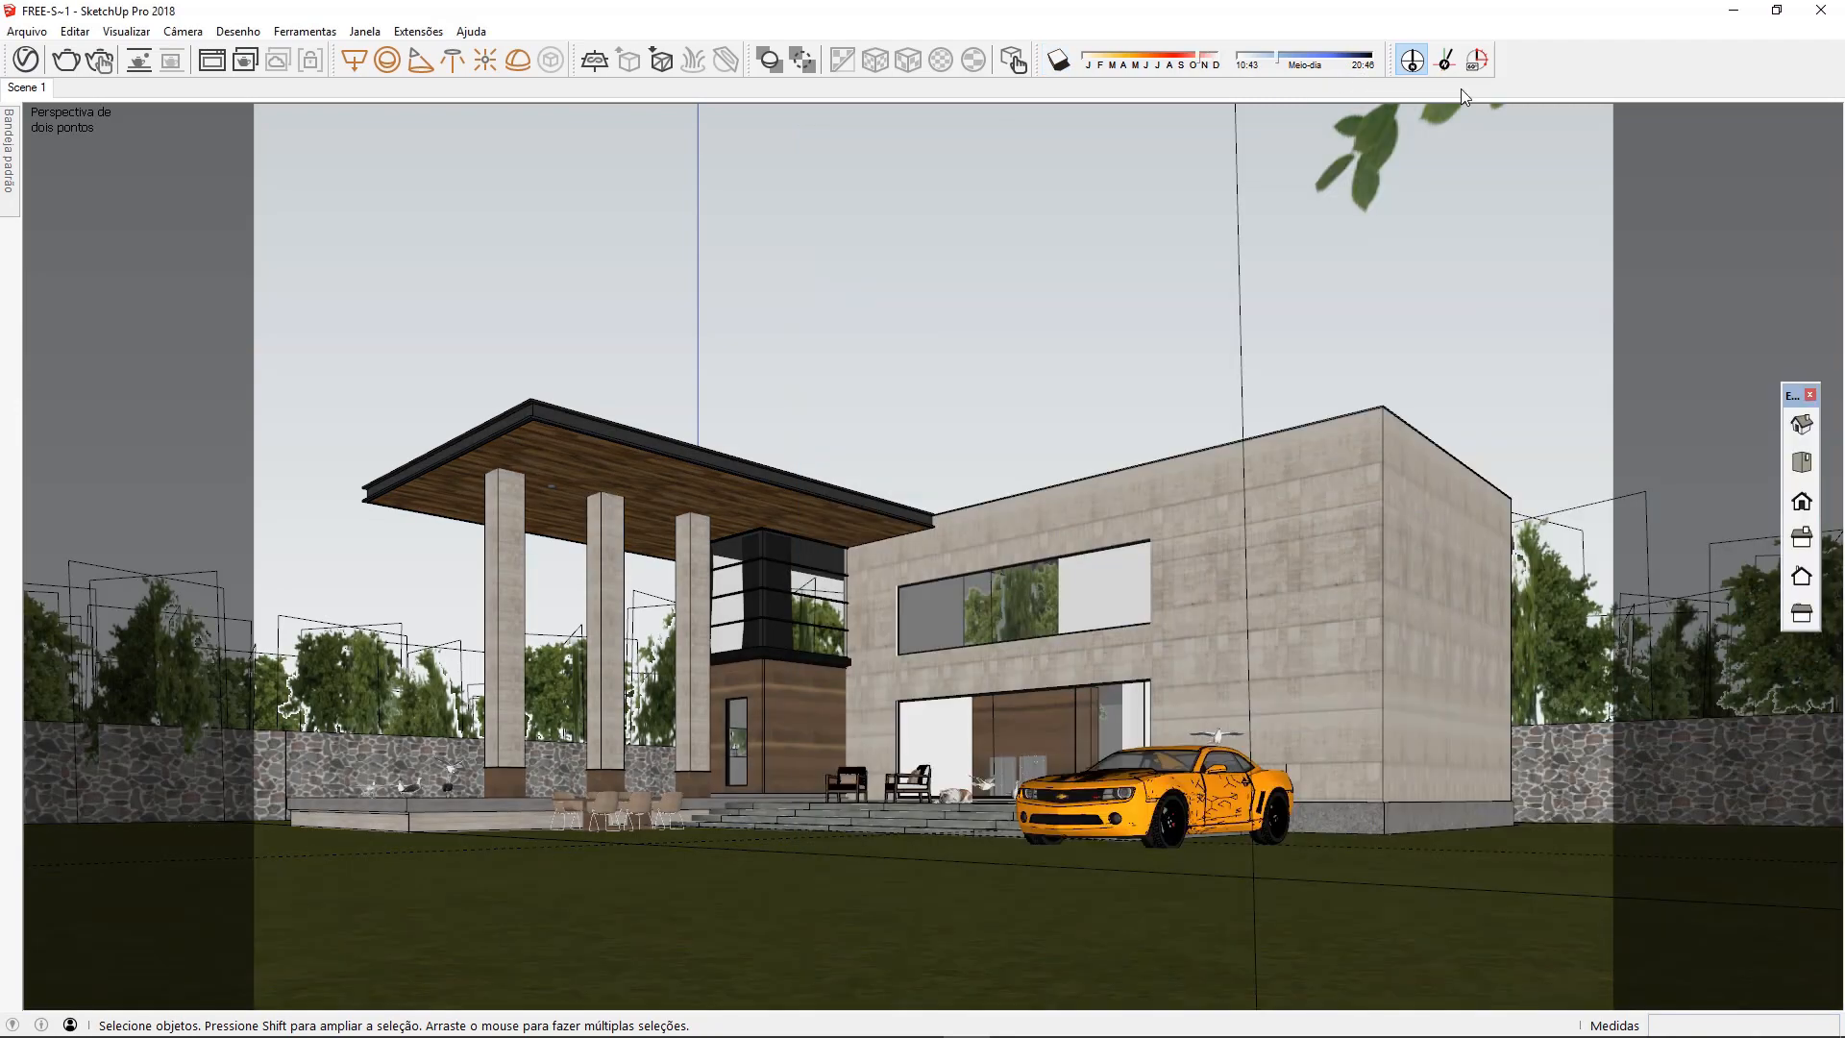
{"action": "left_click", "coordinate": [1446, 60]}
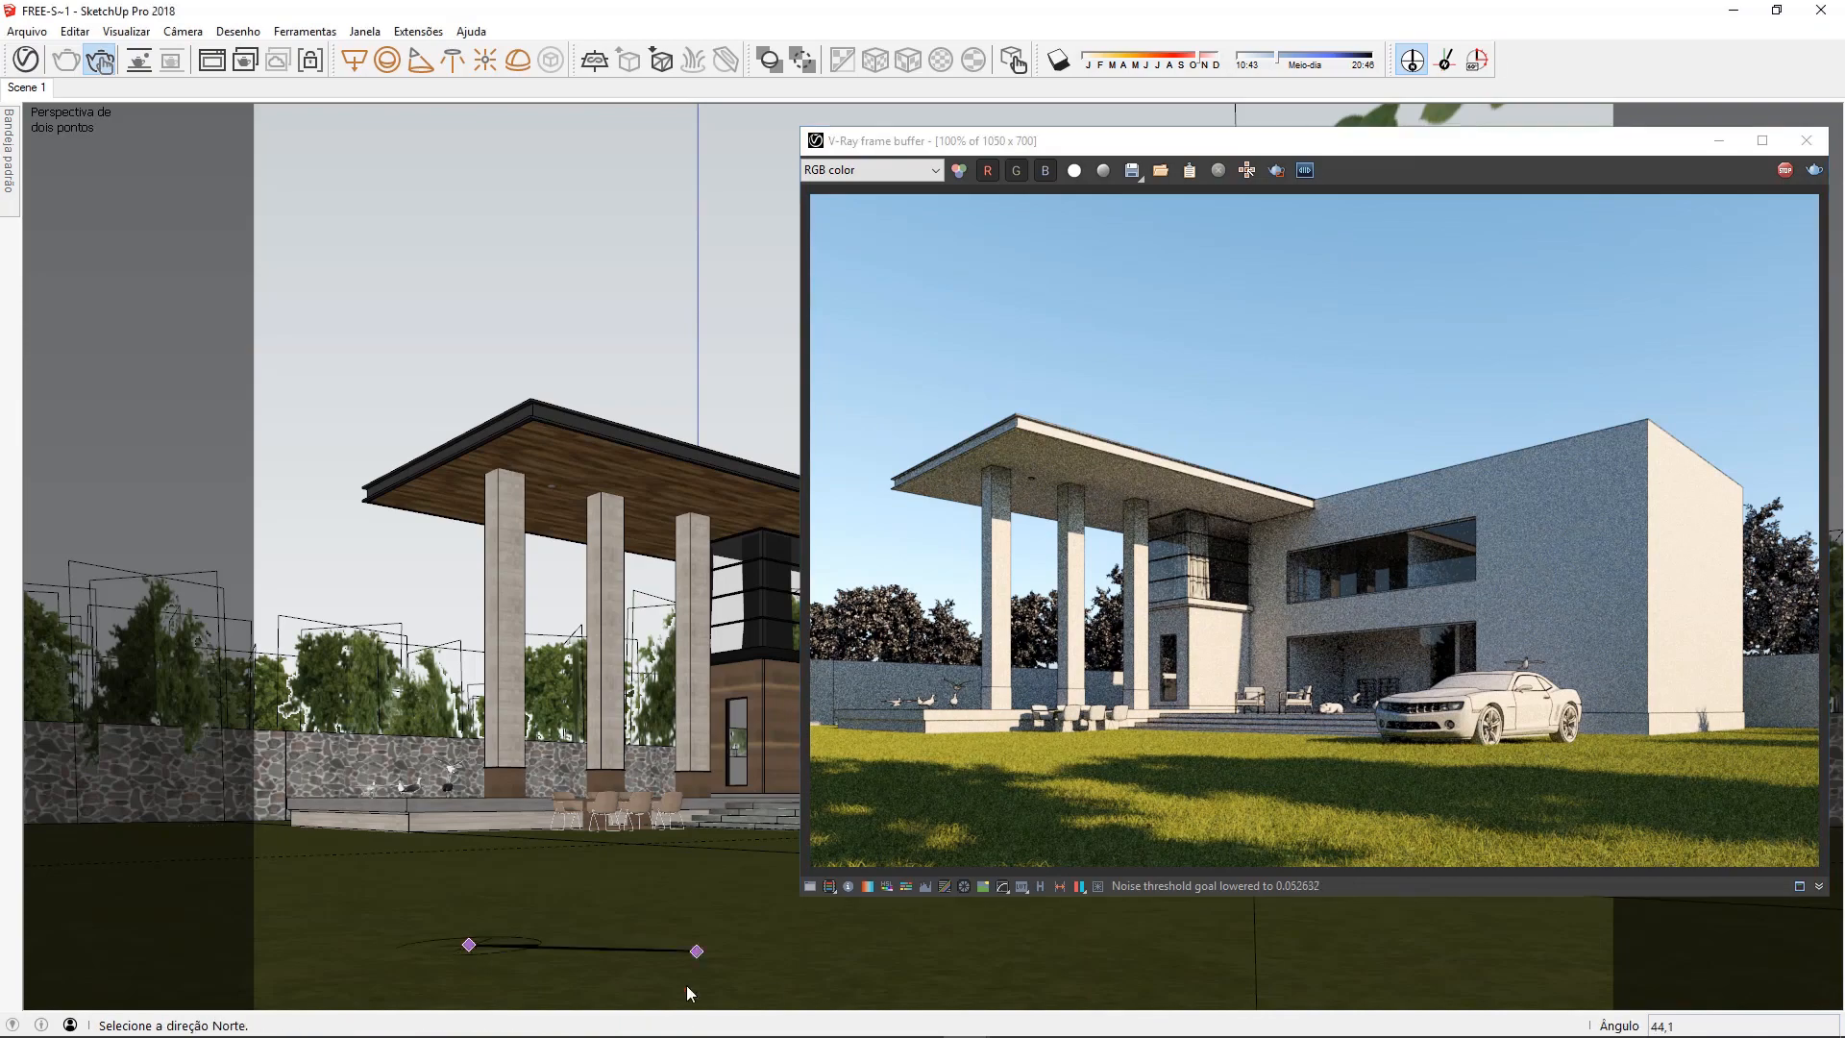
{"action": "left_click", "coordinate": [687, 986]}
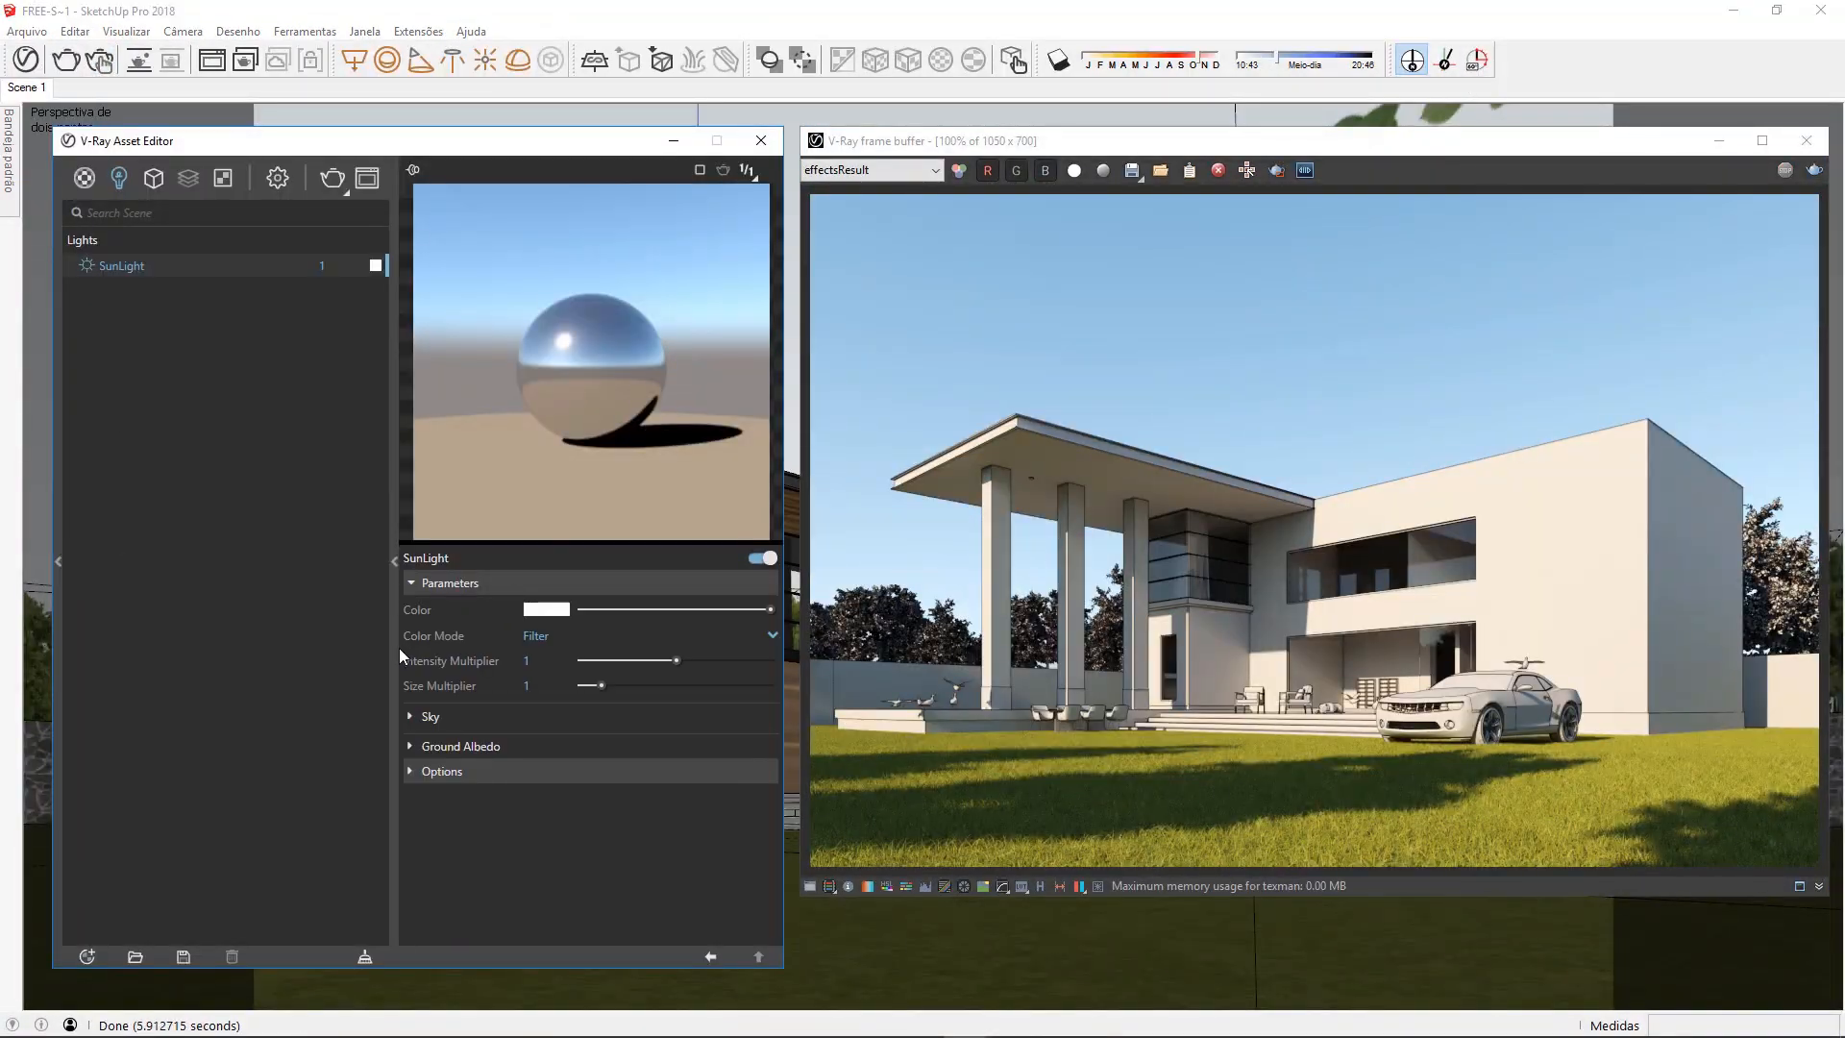
Tint the SunLight color pale orange and lower its intensity multiplier to 0.5
{"action": "left_click", "coordinate": [762, 635]}
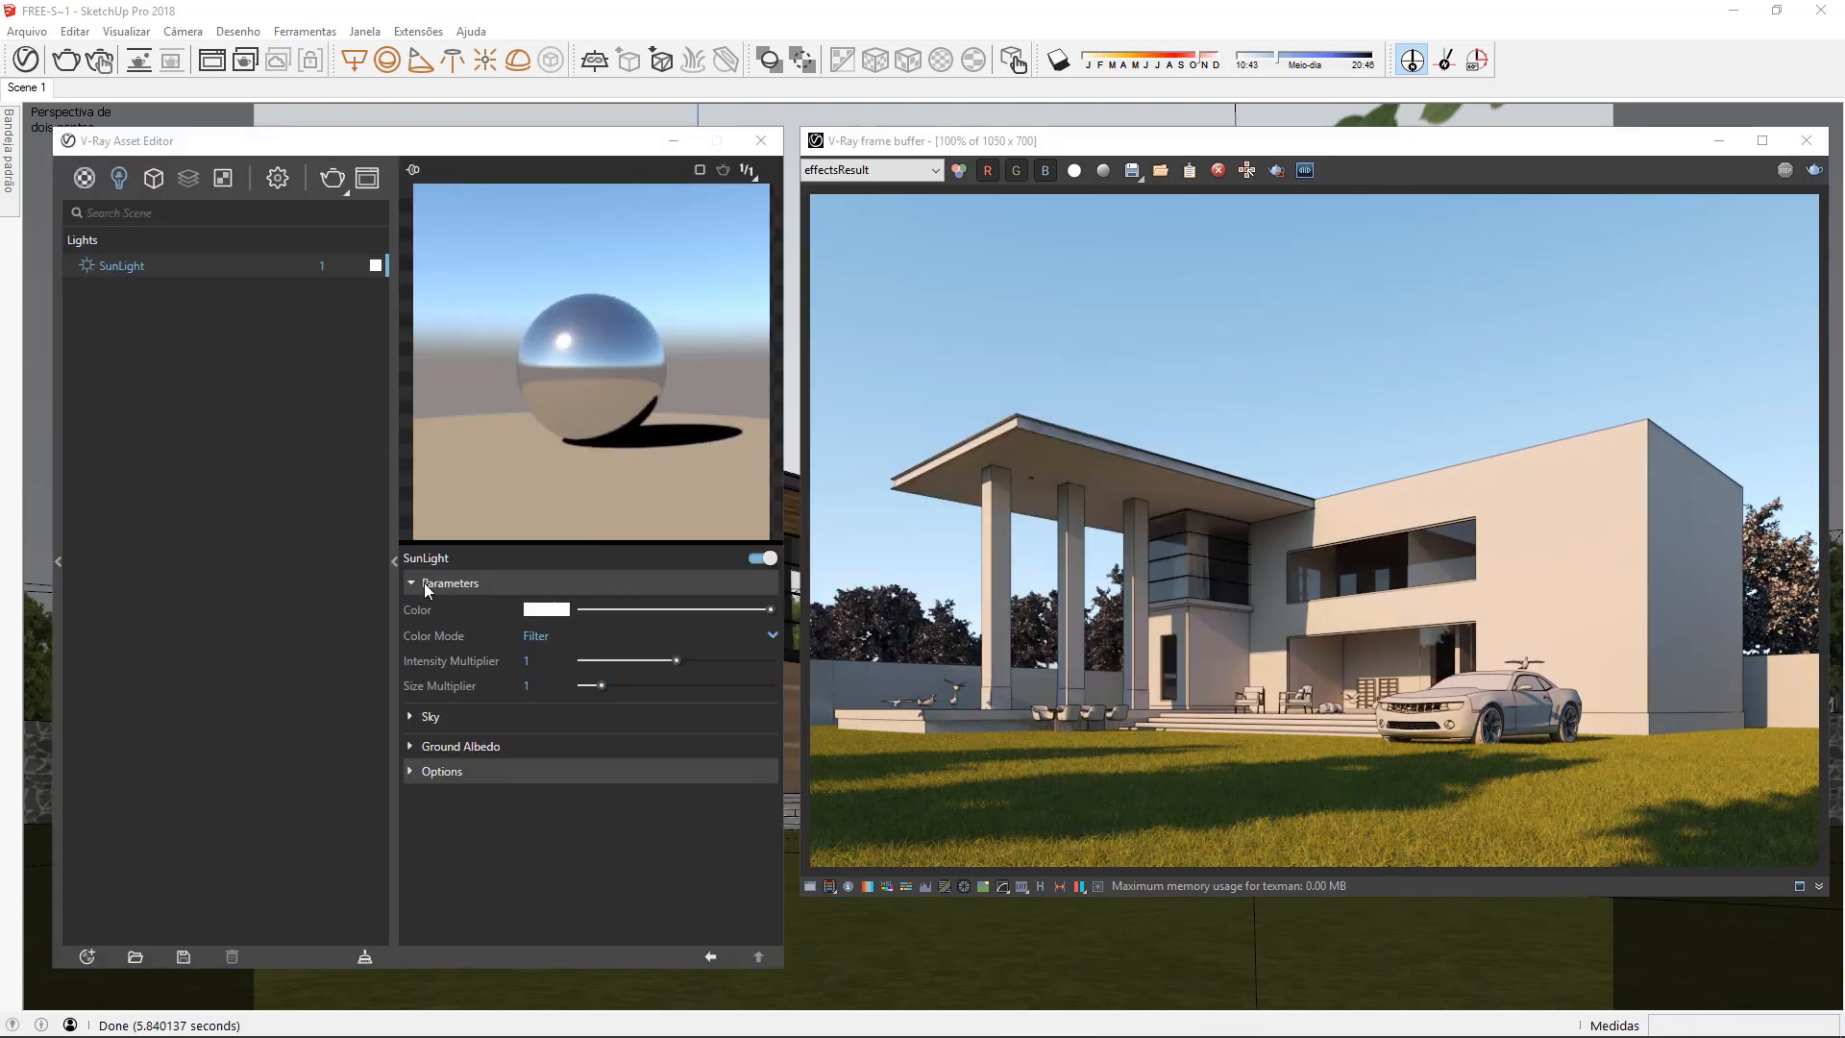
{"action": "left_click_drag", "start_coordinate": [676, 661], "coordinate": [620, 661]}
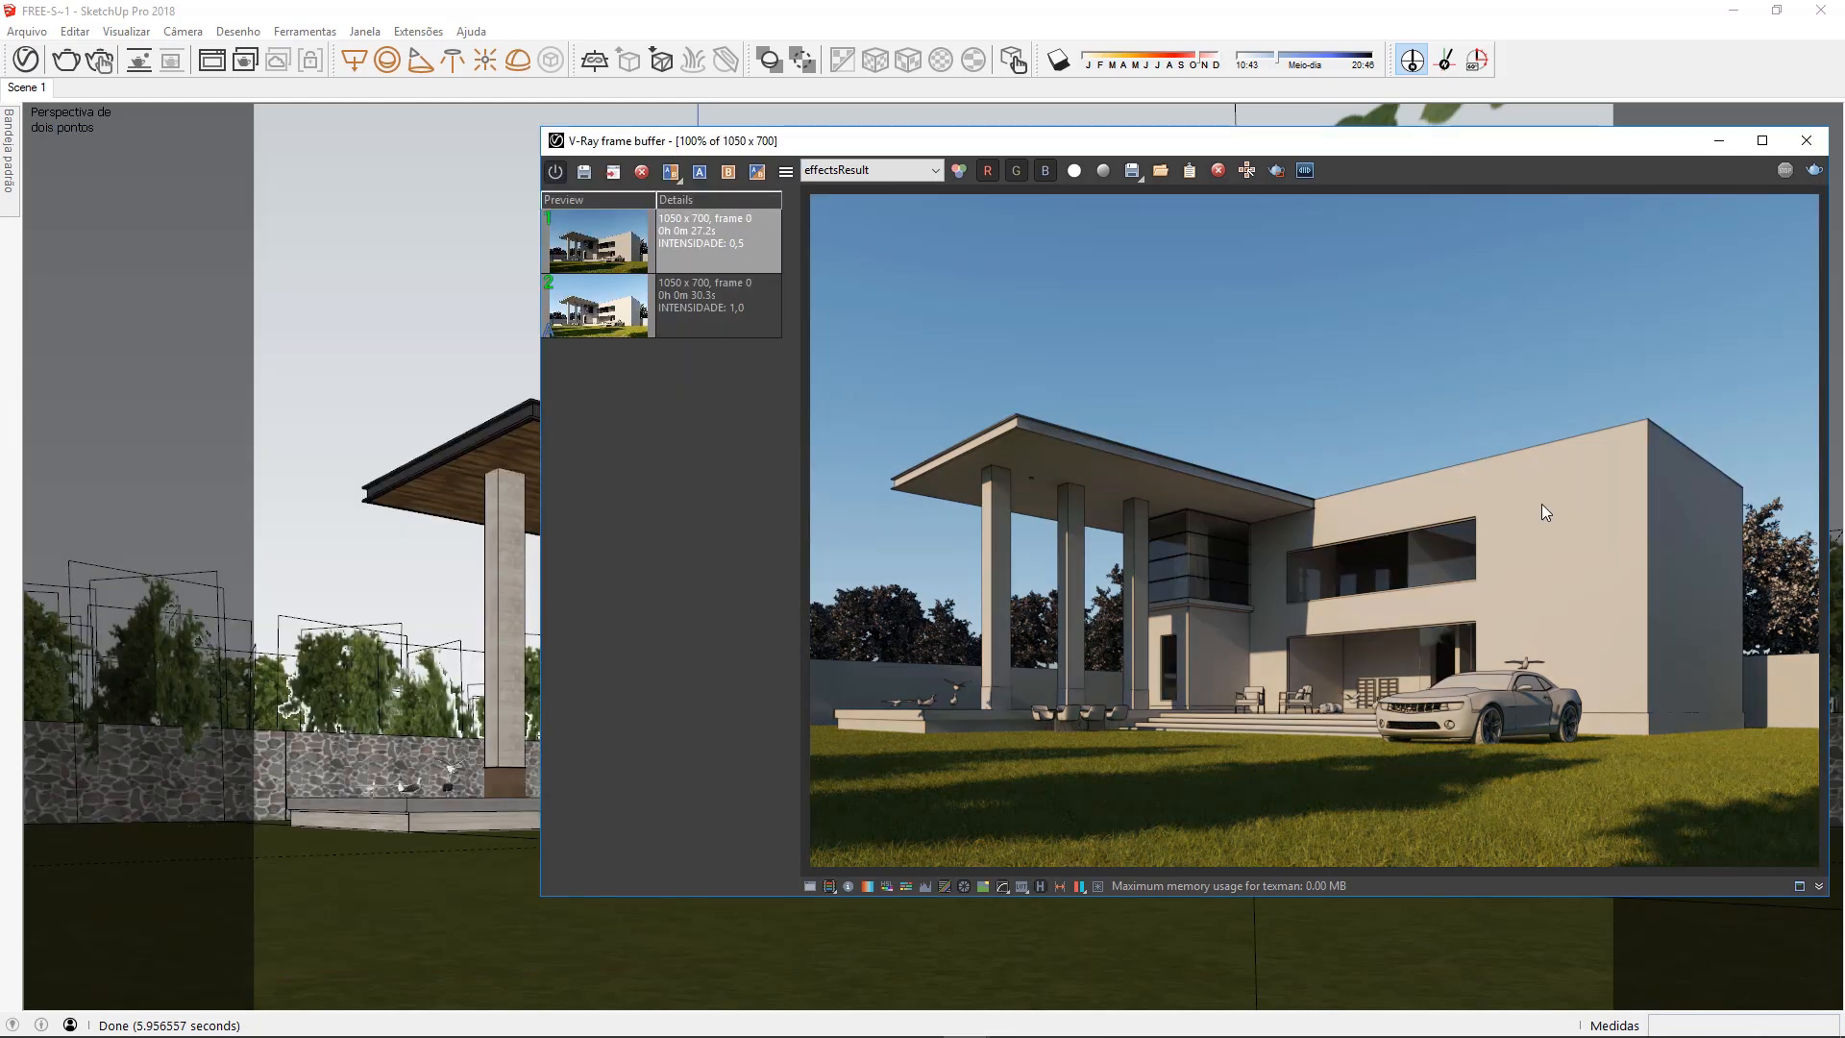
Compare the intensity 1.0 and intensity 0.5 renders by sweeping the divider across the house
{"action": "left_click", "coordinate": [728, 172]}
{"action": "left_click", "coordinate": [671, 172]}
{"action": "left_click_drag", "start_coordinate": [1303, 222], "coordinate": [828, 281]}
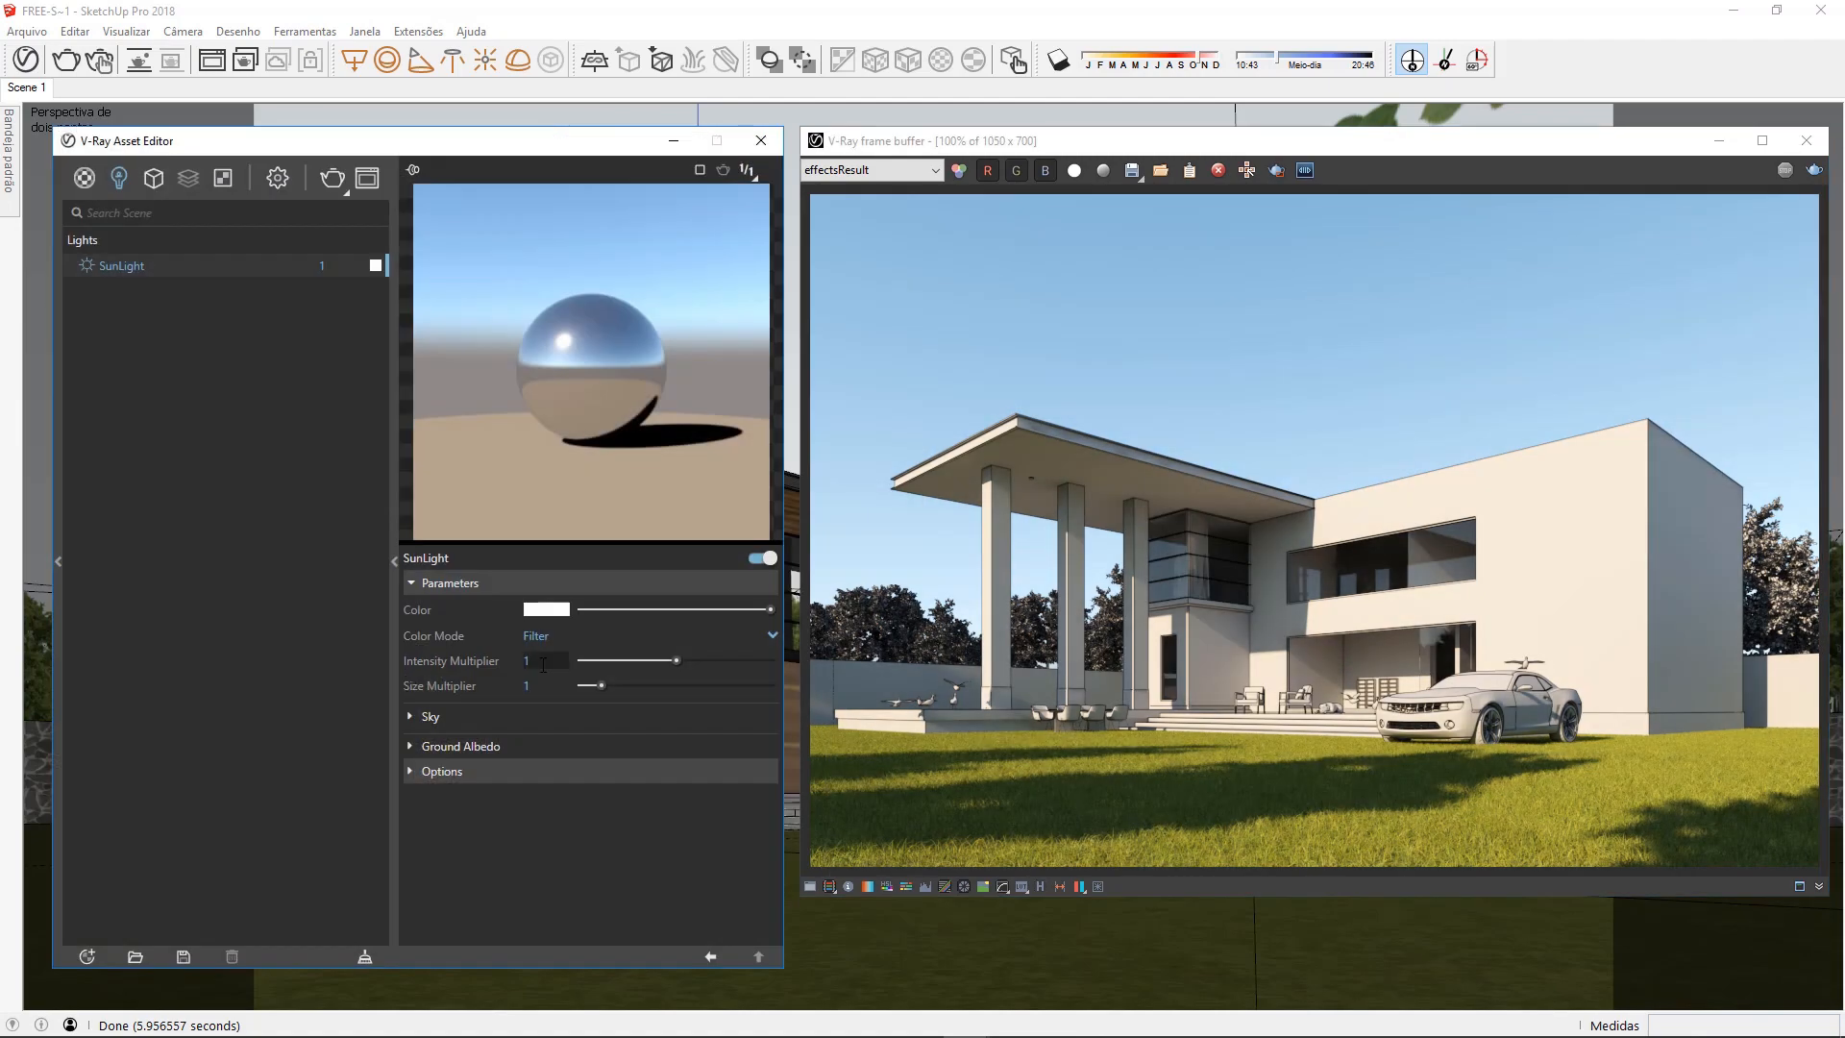
Set the SunLight size multiplier to 10 and inspect the render's shadow edges up close
{"action": "left_click", "coordinate": [544, 688]}
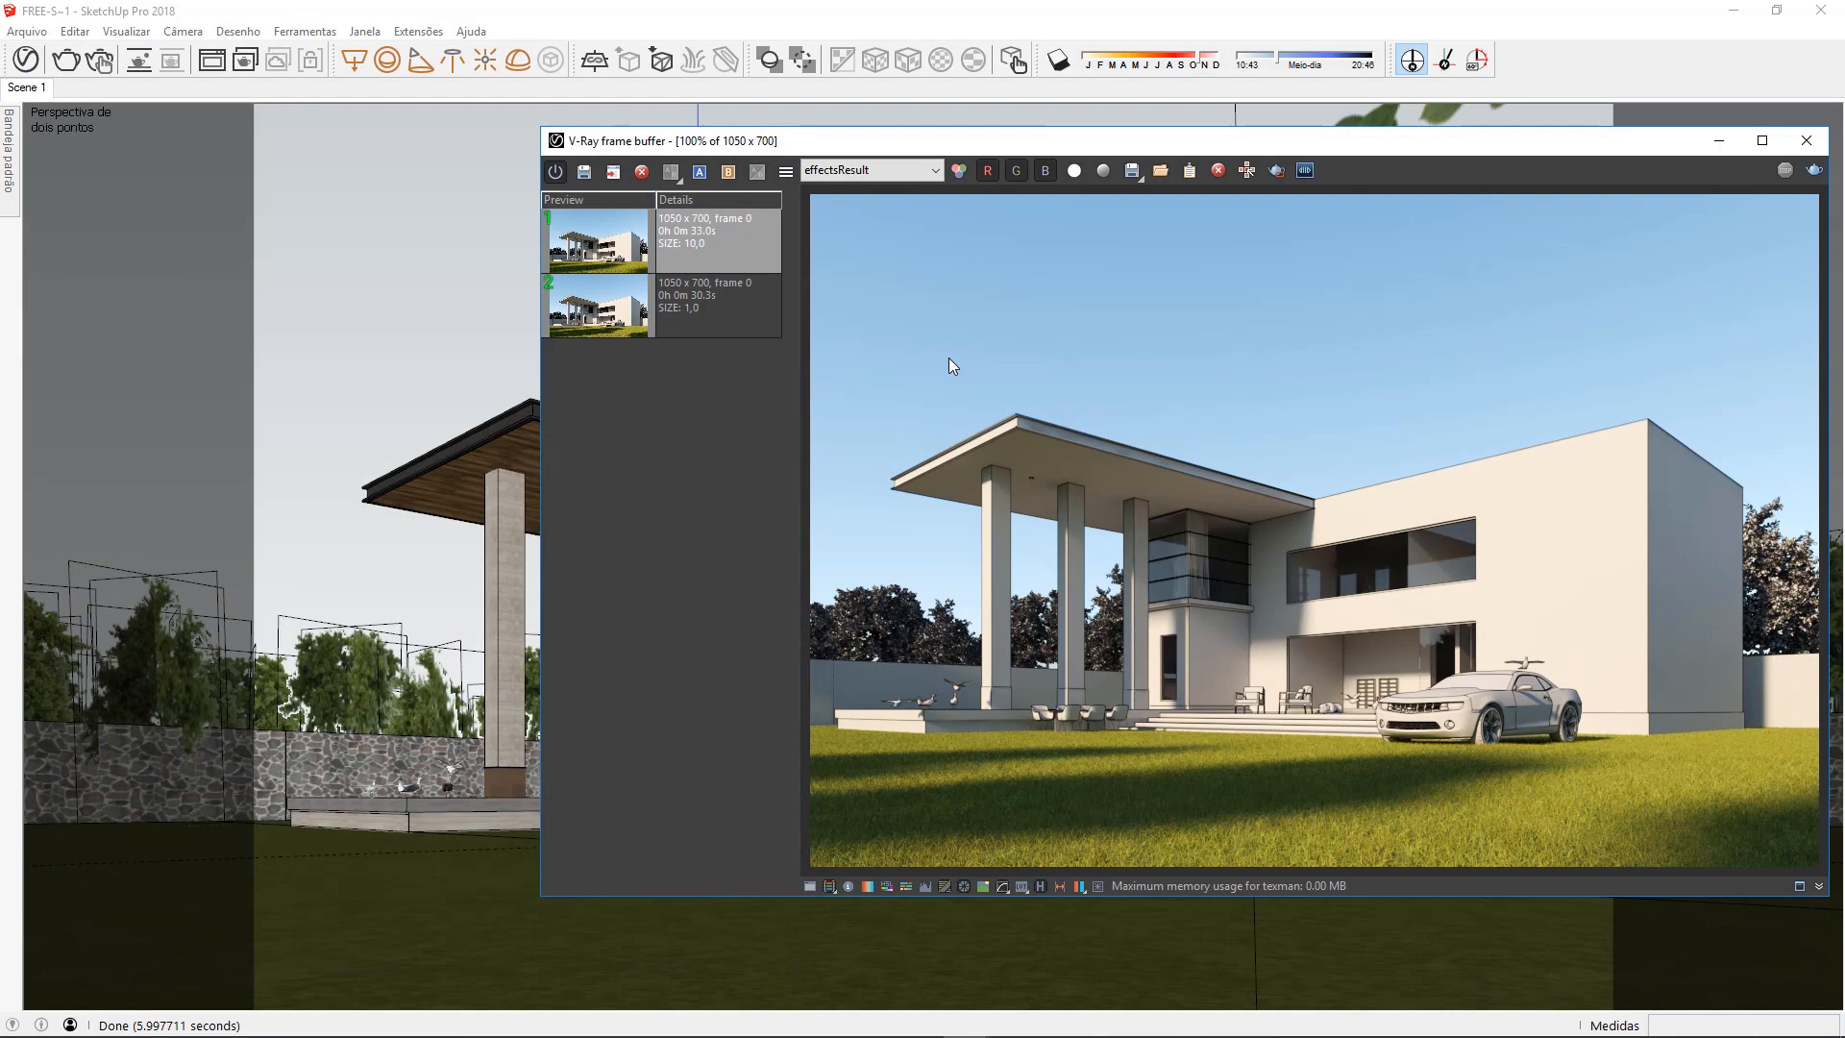
{"action": "scroll", "coordinate": [1384, 549], "scroll_direction": "up", "scroll_amount": 3}
{"action": "scroll", "coordinate": [1341, 453], "scroll_direction": "down", "scroll_amount": 3}
Compare the size 1.0 render as A with the size 10.0 render as B, sweeping the divider over the shadows up close
{"action": "left_click", "coordinate": [734, 321]}
{"action": "left_click", "coordinate": [699, 172]}
{"action": "left_click", "coordinate": [727, 259]}
{"action": "left_click", "coordinate": [729, 172]}
{"action": "left_click_drag", "start_coordinate": [952, 213], "coordinate": [1331, 210]}
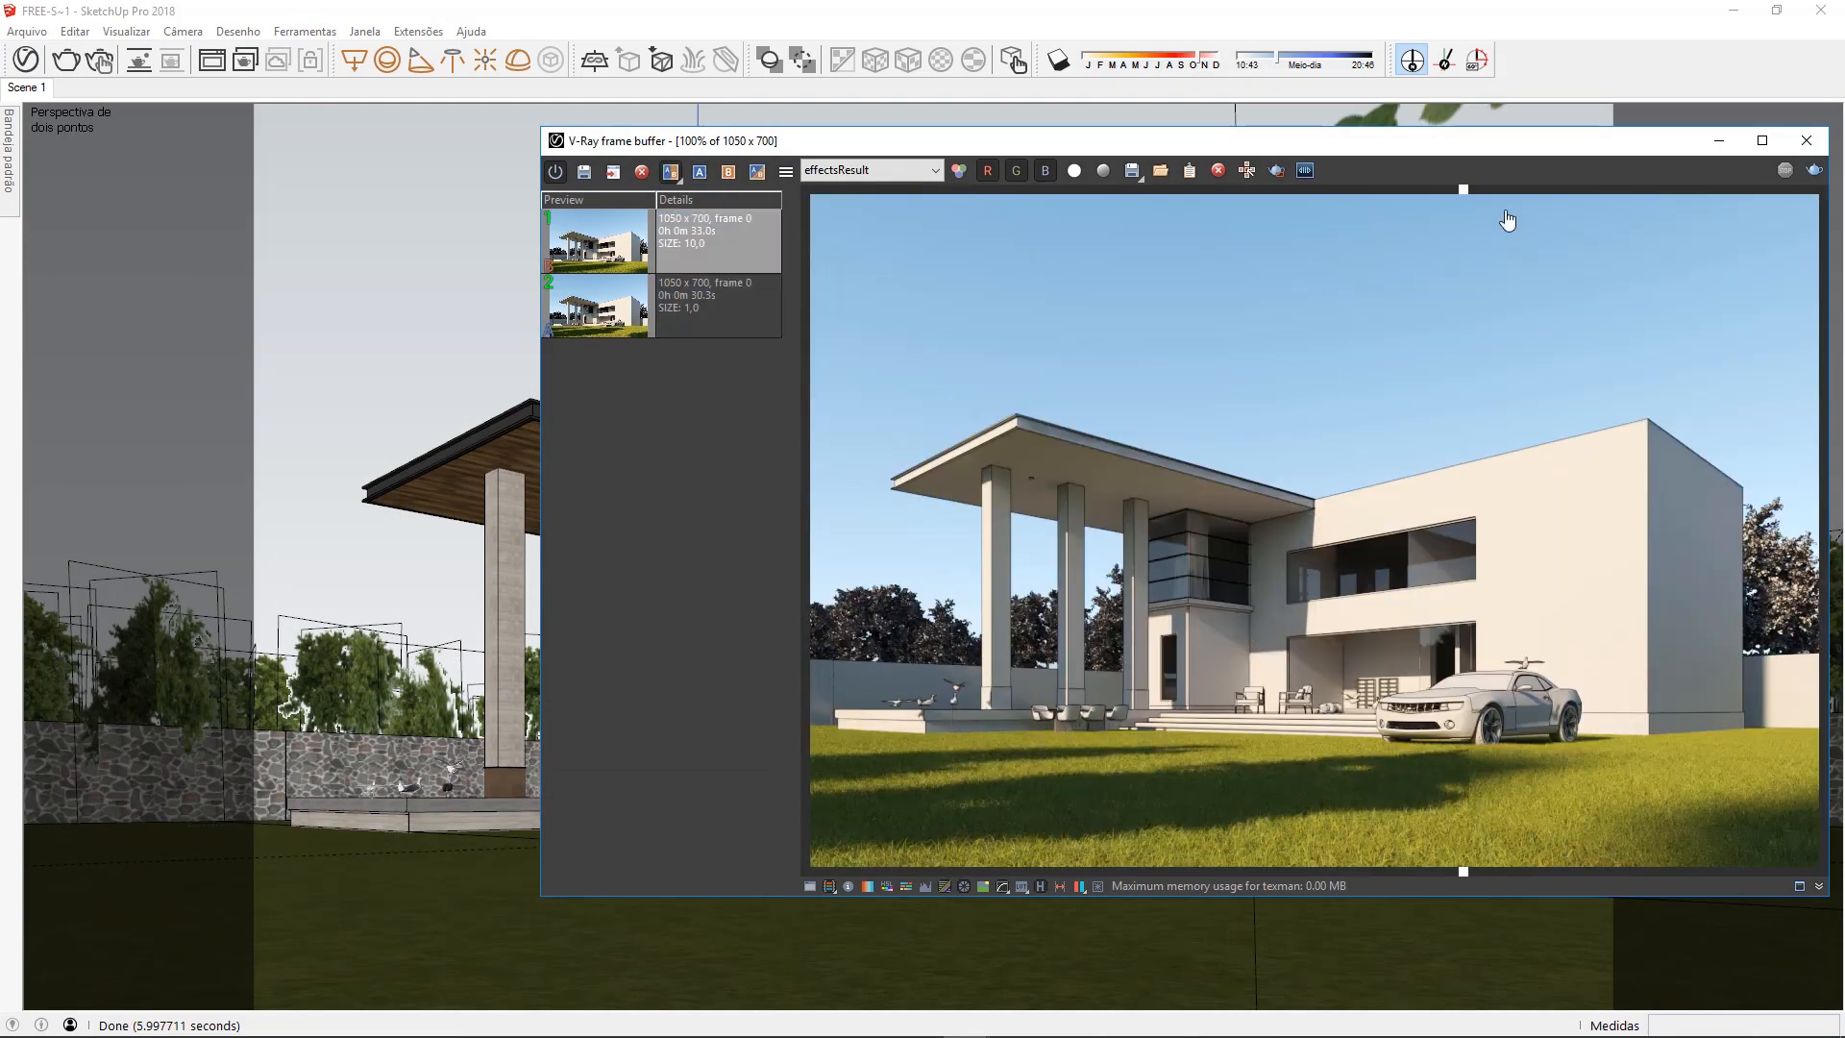
{"action": "scroll", "coordinate": [1281, 506], "scroll_direction": "up", "scroll_amount": 2}
{"action": "left_click_drag", "start_coordinate": [1692, 193], "coordinate": [814, 260]}
{"action": "scroll", "coordinate": [973, 223], "scroll_direction": "down", "scroll_amount": 2}
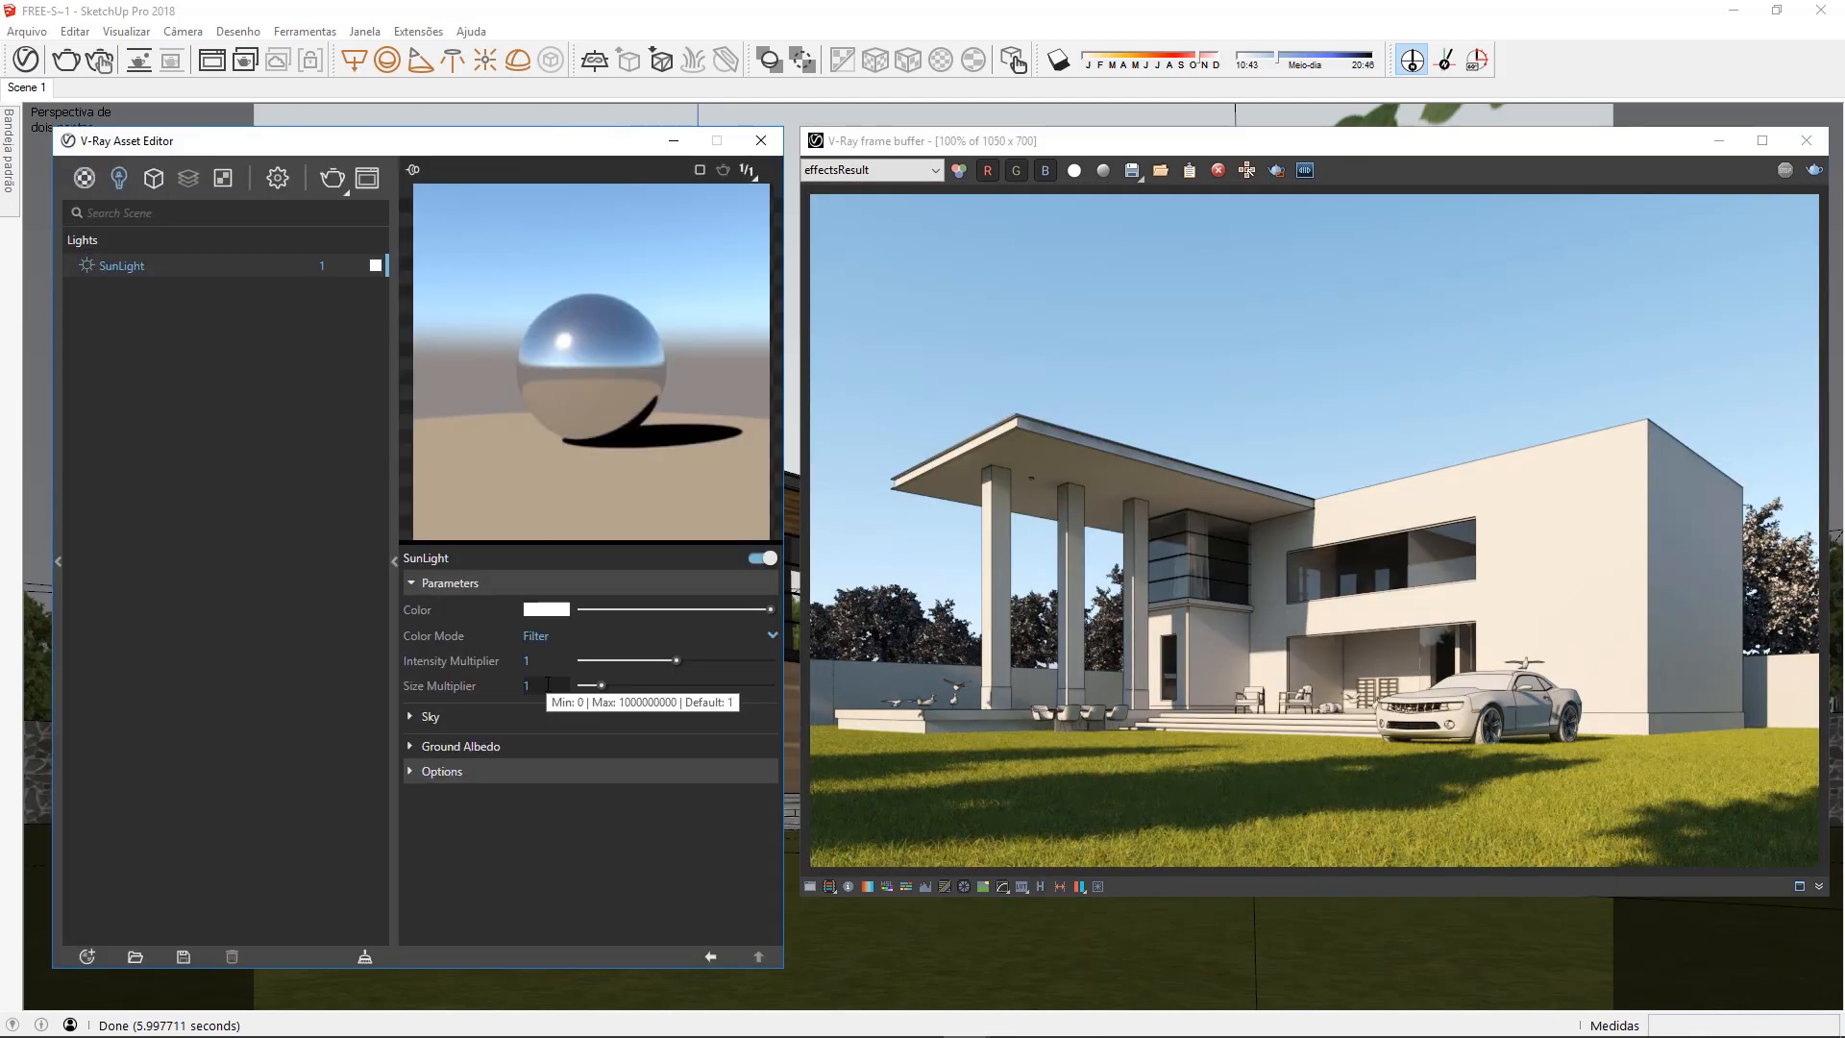
Set the sky model to Preetham et al and compare its render with the Hosek et al one using the divider
{"action": "left_click", "coordinate": [460, 718]}
{"action": "left_click", "coordinate": [673, 741]}
{"action": "left_click", "coordinate": [665, 763]}
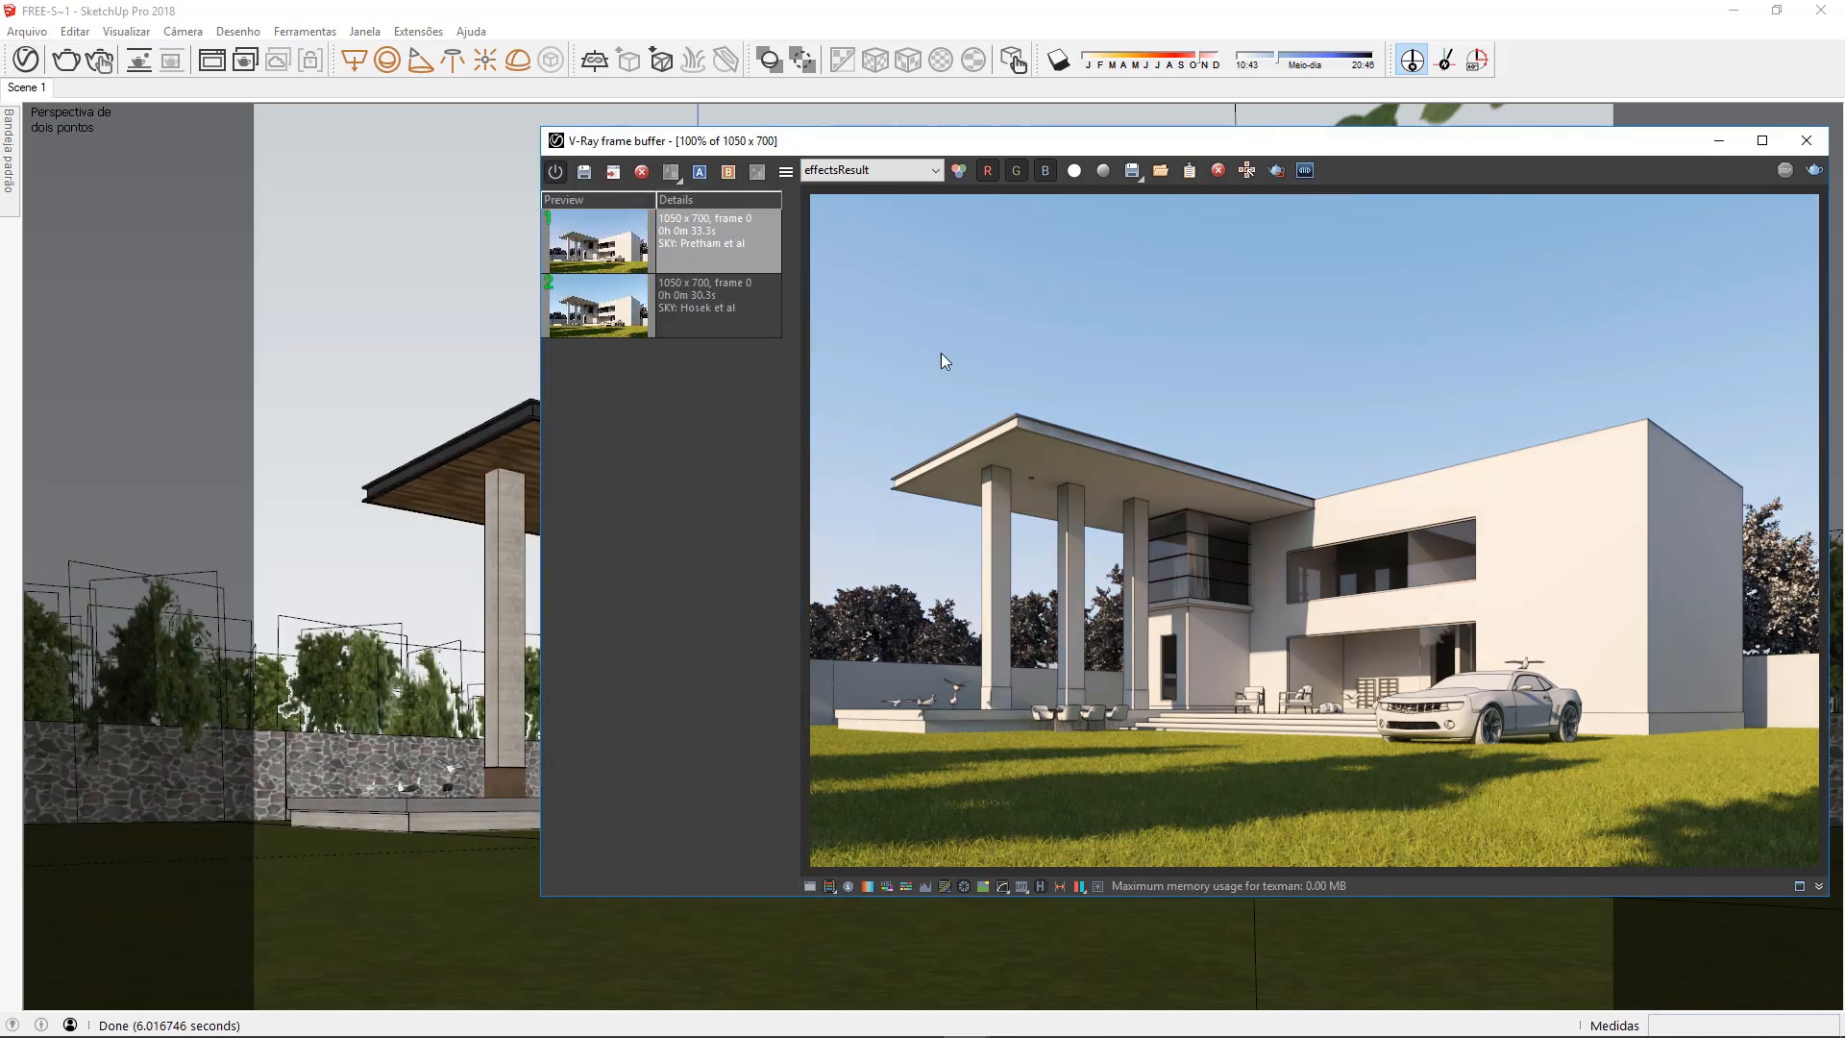
{"action": "left_click_drag", "start_coordinate": [815, 193], "coordinate": [1351, 195]}
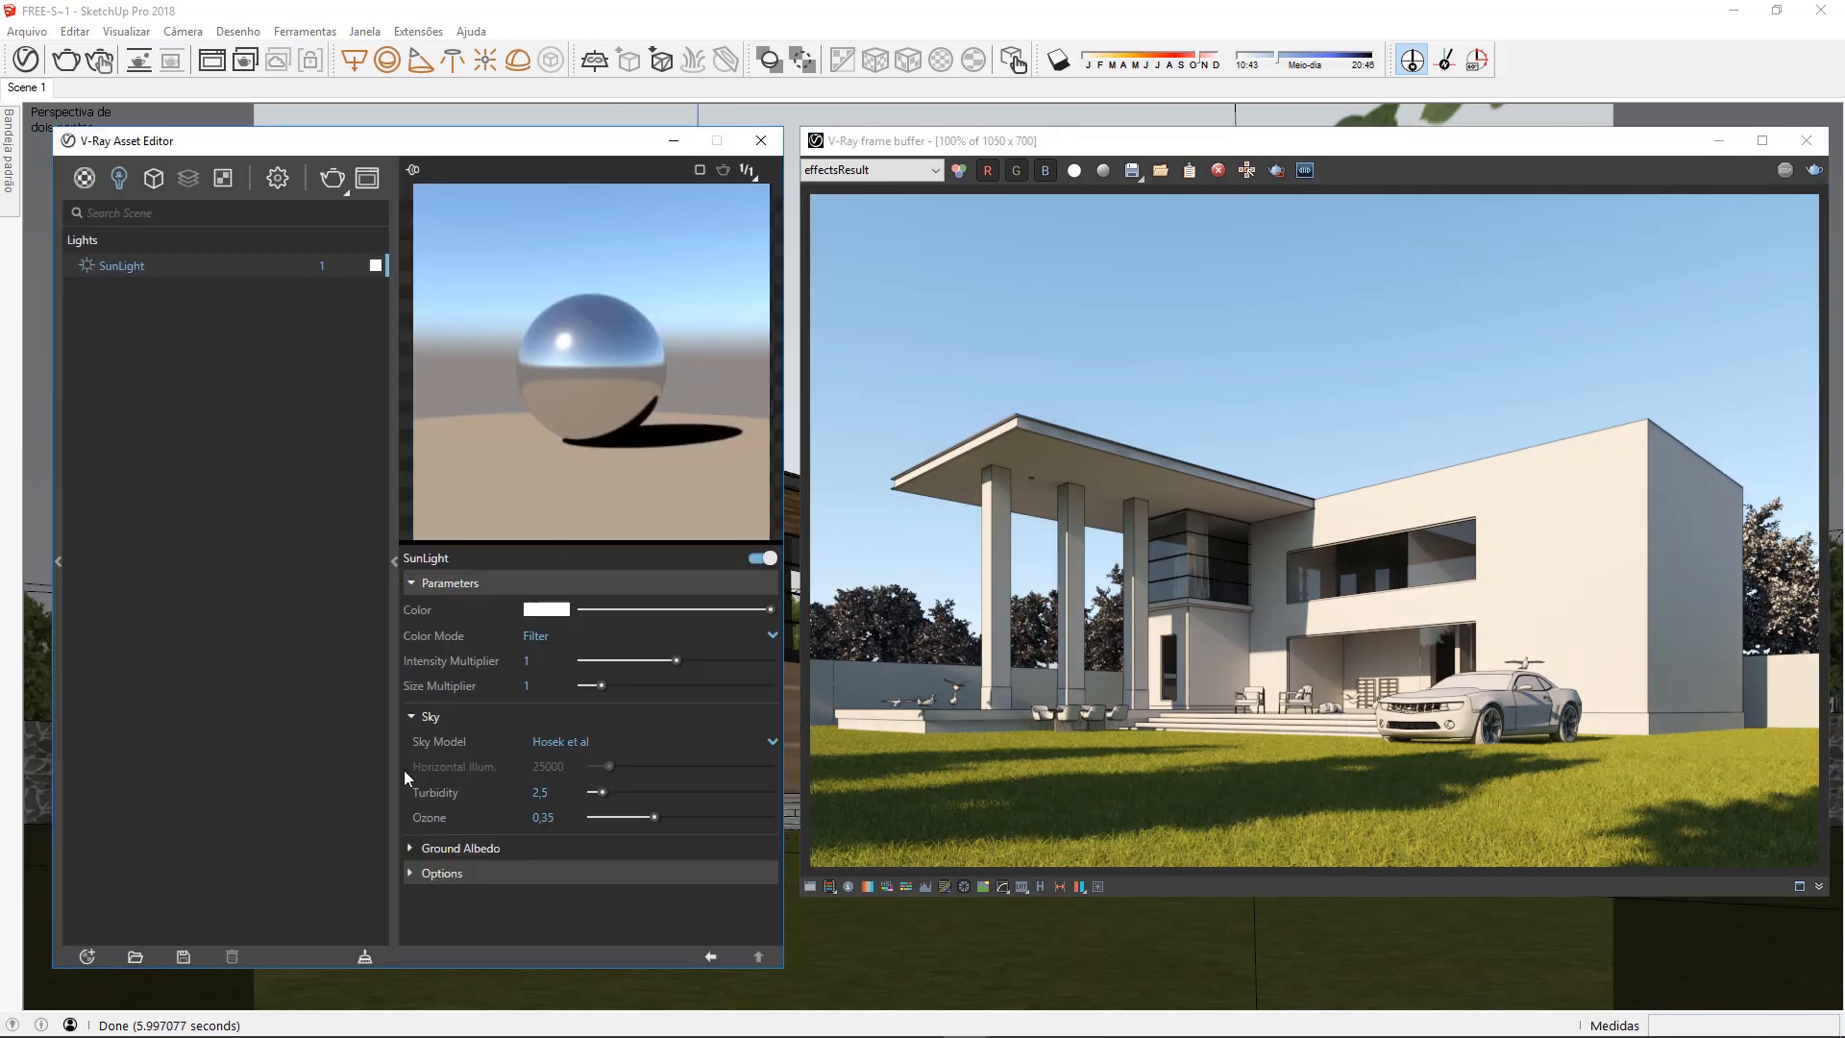
Switch the sky model to CIE Clear, set the horizontal illumination to 50000 and check the render with the divider
{"action": "left_click", "coordinate": [673, 740]}
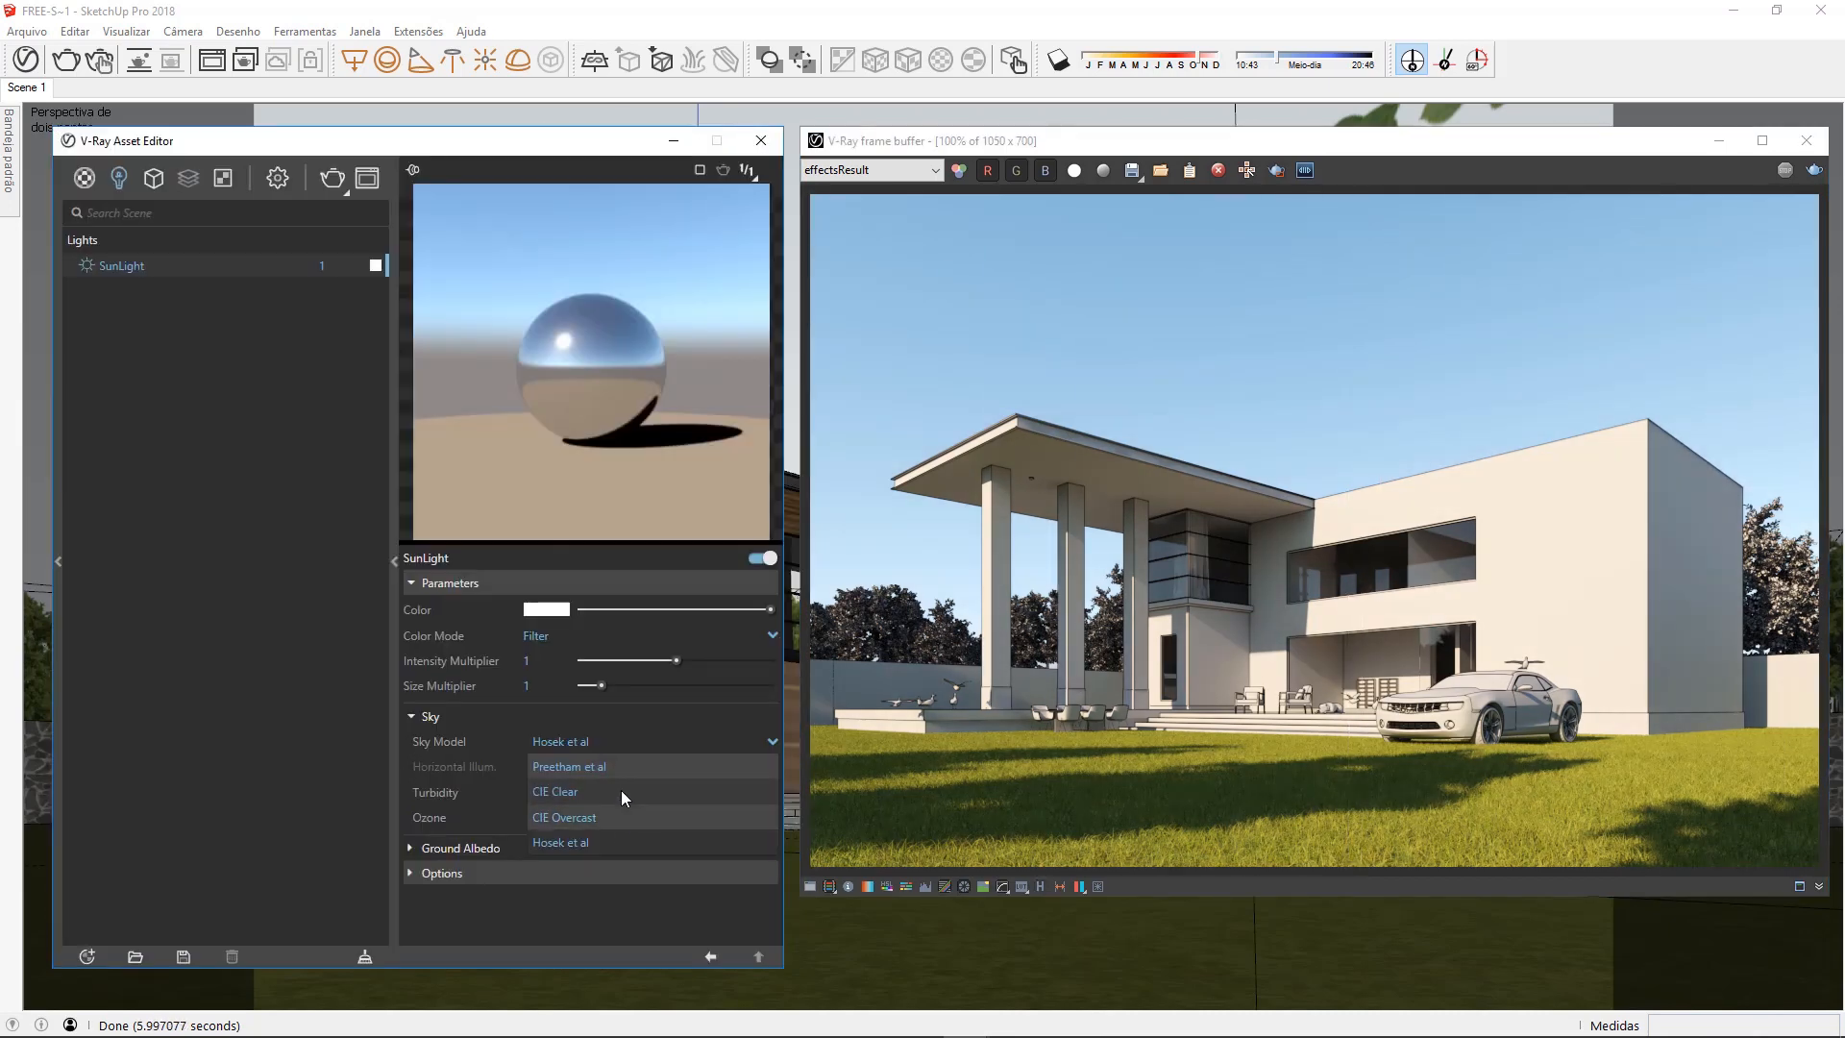
{"action": "left_click", "coordinate": [621, 790]}
{"action": "left_click_drag", "start_coordinate": [610, 766], "coordinate": [650, 766]}
{"action": "double_click", "coordinate": [544, 765]}
{"action": "type", "text": "50000"}
{"action": "key", "text": "Return"}
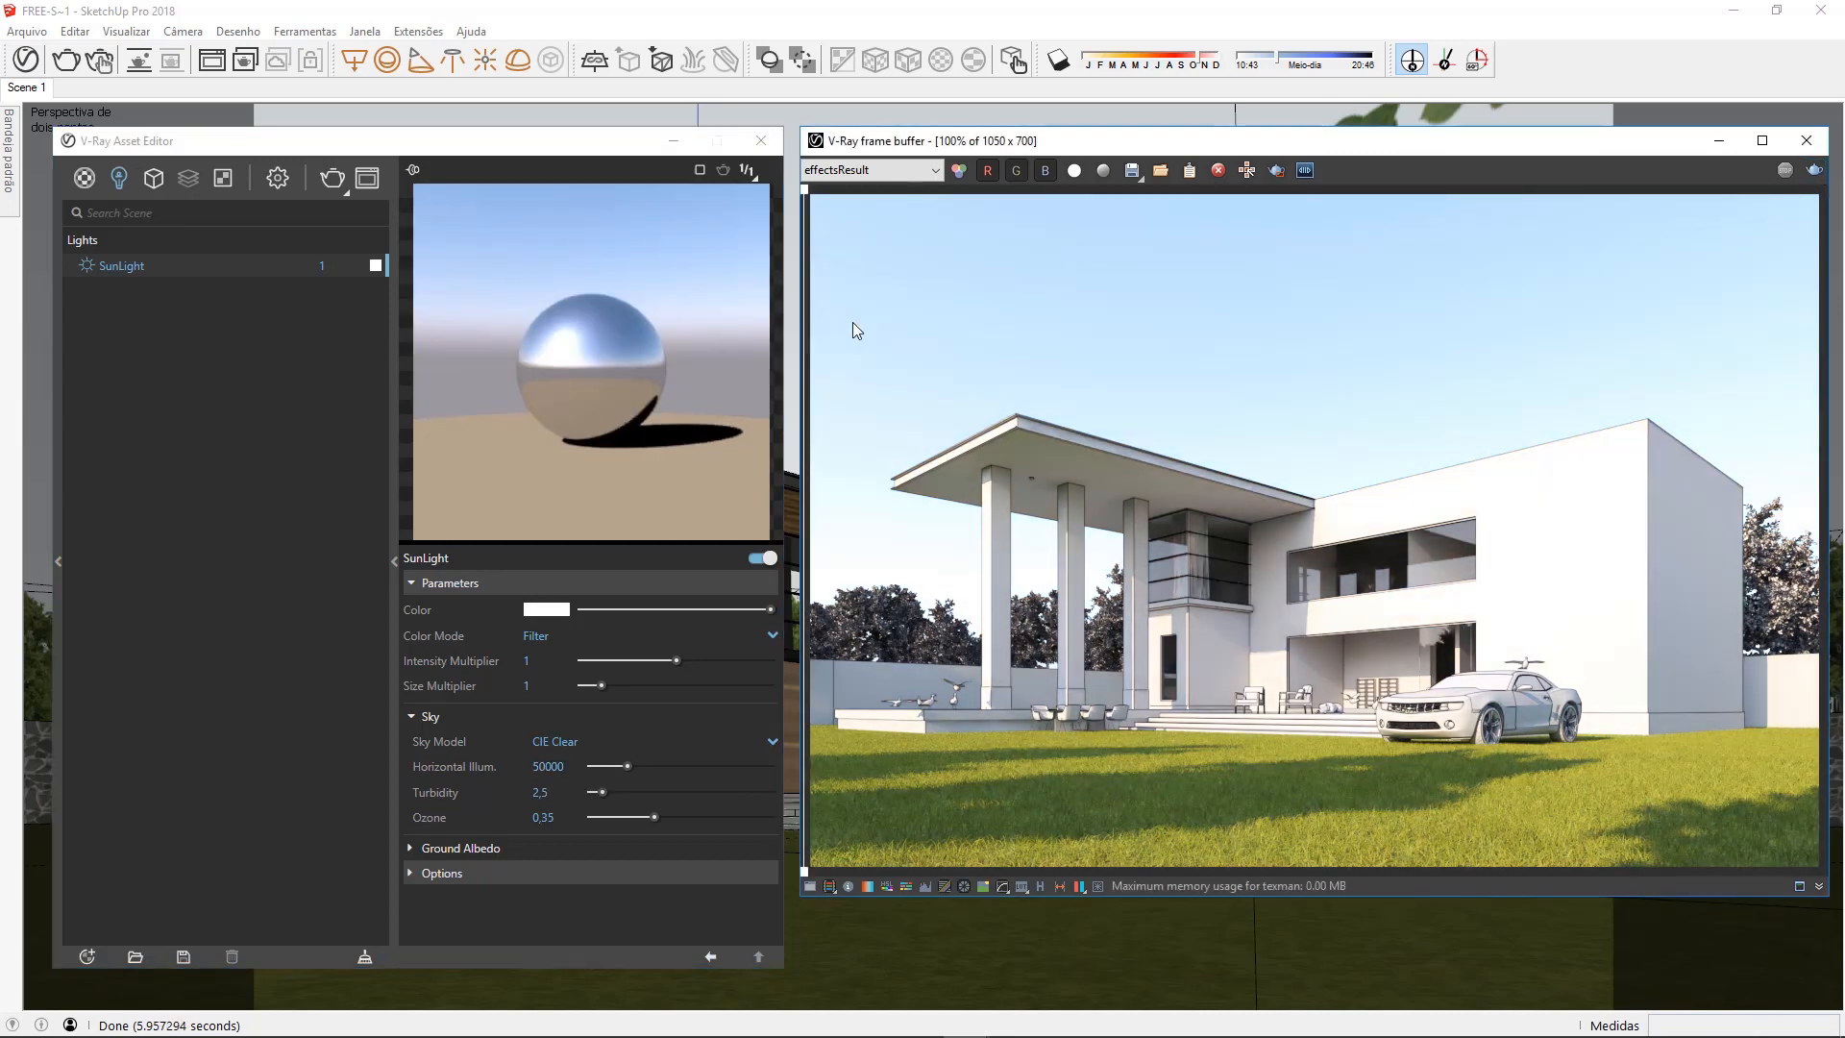
{"action": "mouse_move", "coordinate": [811, 211]}
{"action": "left_mouse_down"}
{"action": "mouse_move", "coordinate": [1794, 213]}
{"action": "mouse_move", "coordinate": [794, 234]}
{"action": "left_mouse_up"}
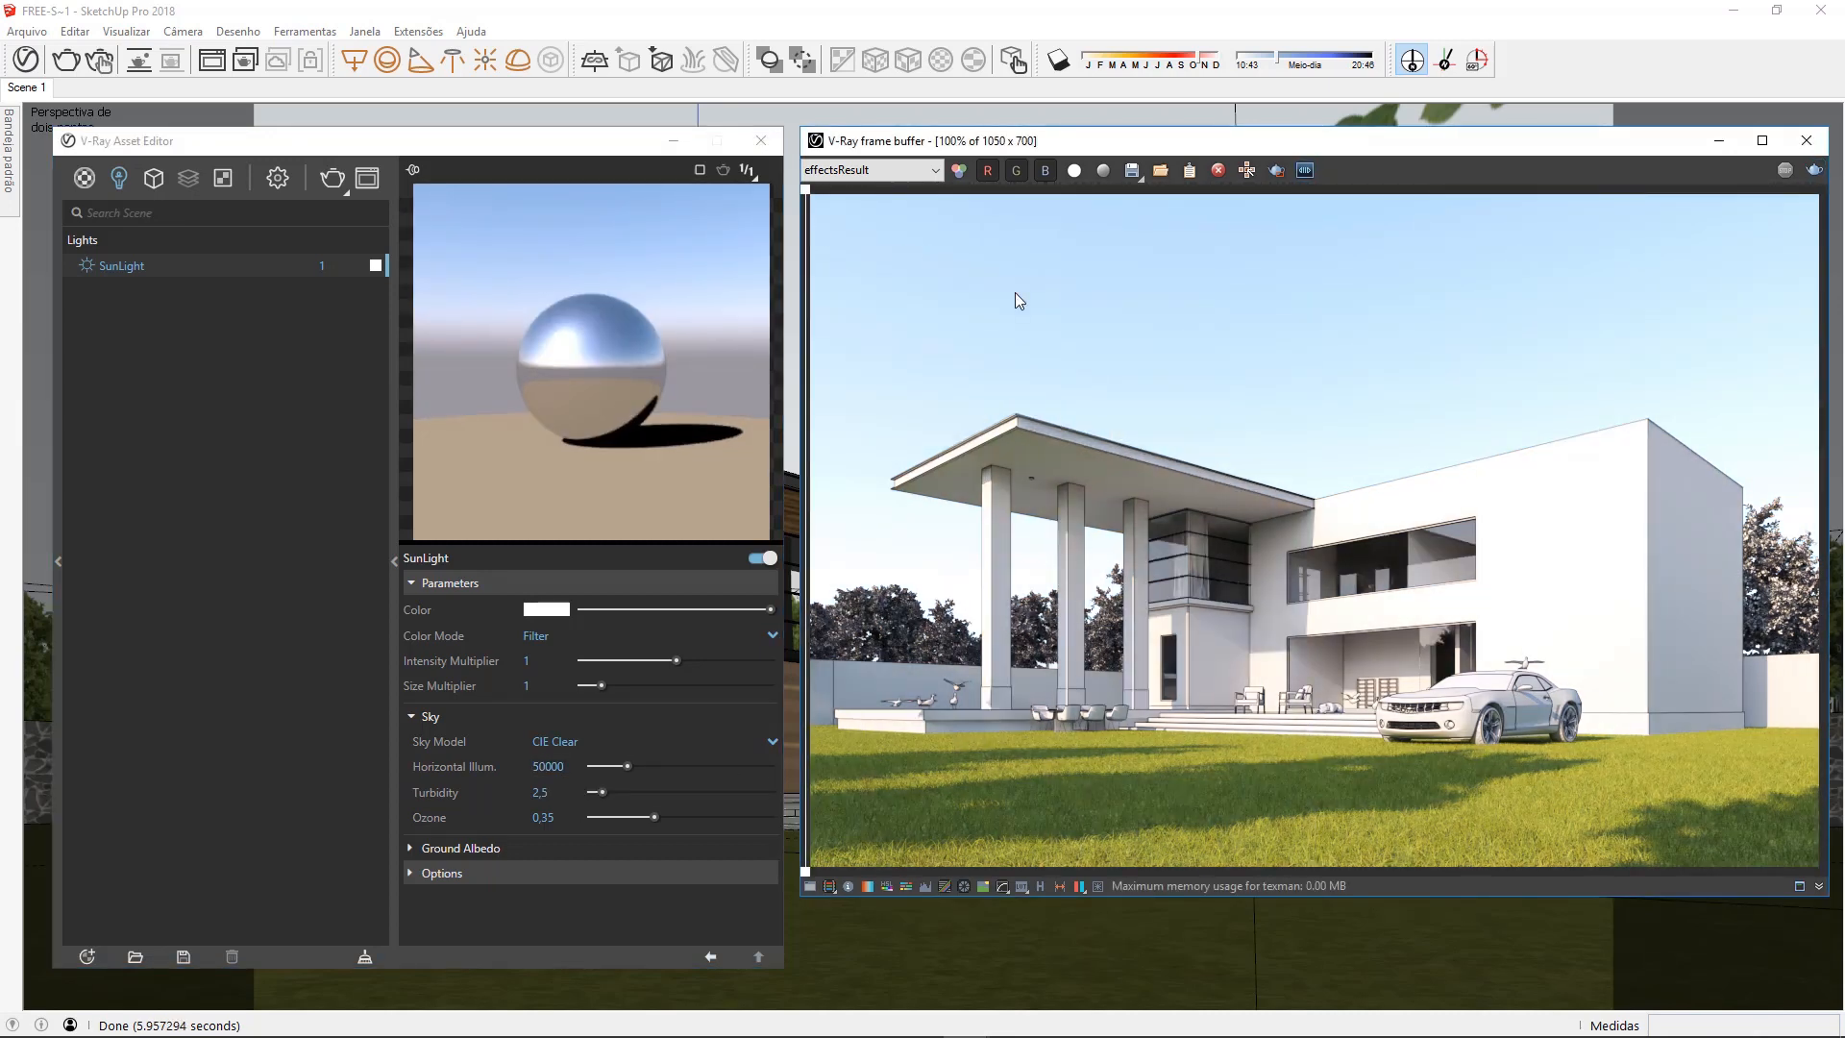
Reset the horizontal illumination to 25000 and return the sky model to Hosek et al
{"action": "double_click", "coordinate": [552, 766]}
{"action": "type", "text": "25000"}
{"action": "key", "text": "Return"}
{"action": "left_click", "coordinate": [577, 741]}
{"action": "left_click", "coordinate": [569, 839]}
Disable Affect Specular in the SunLight options and look at the render without it
{"action": "left_click", "coordinate": [508, 870]}
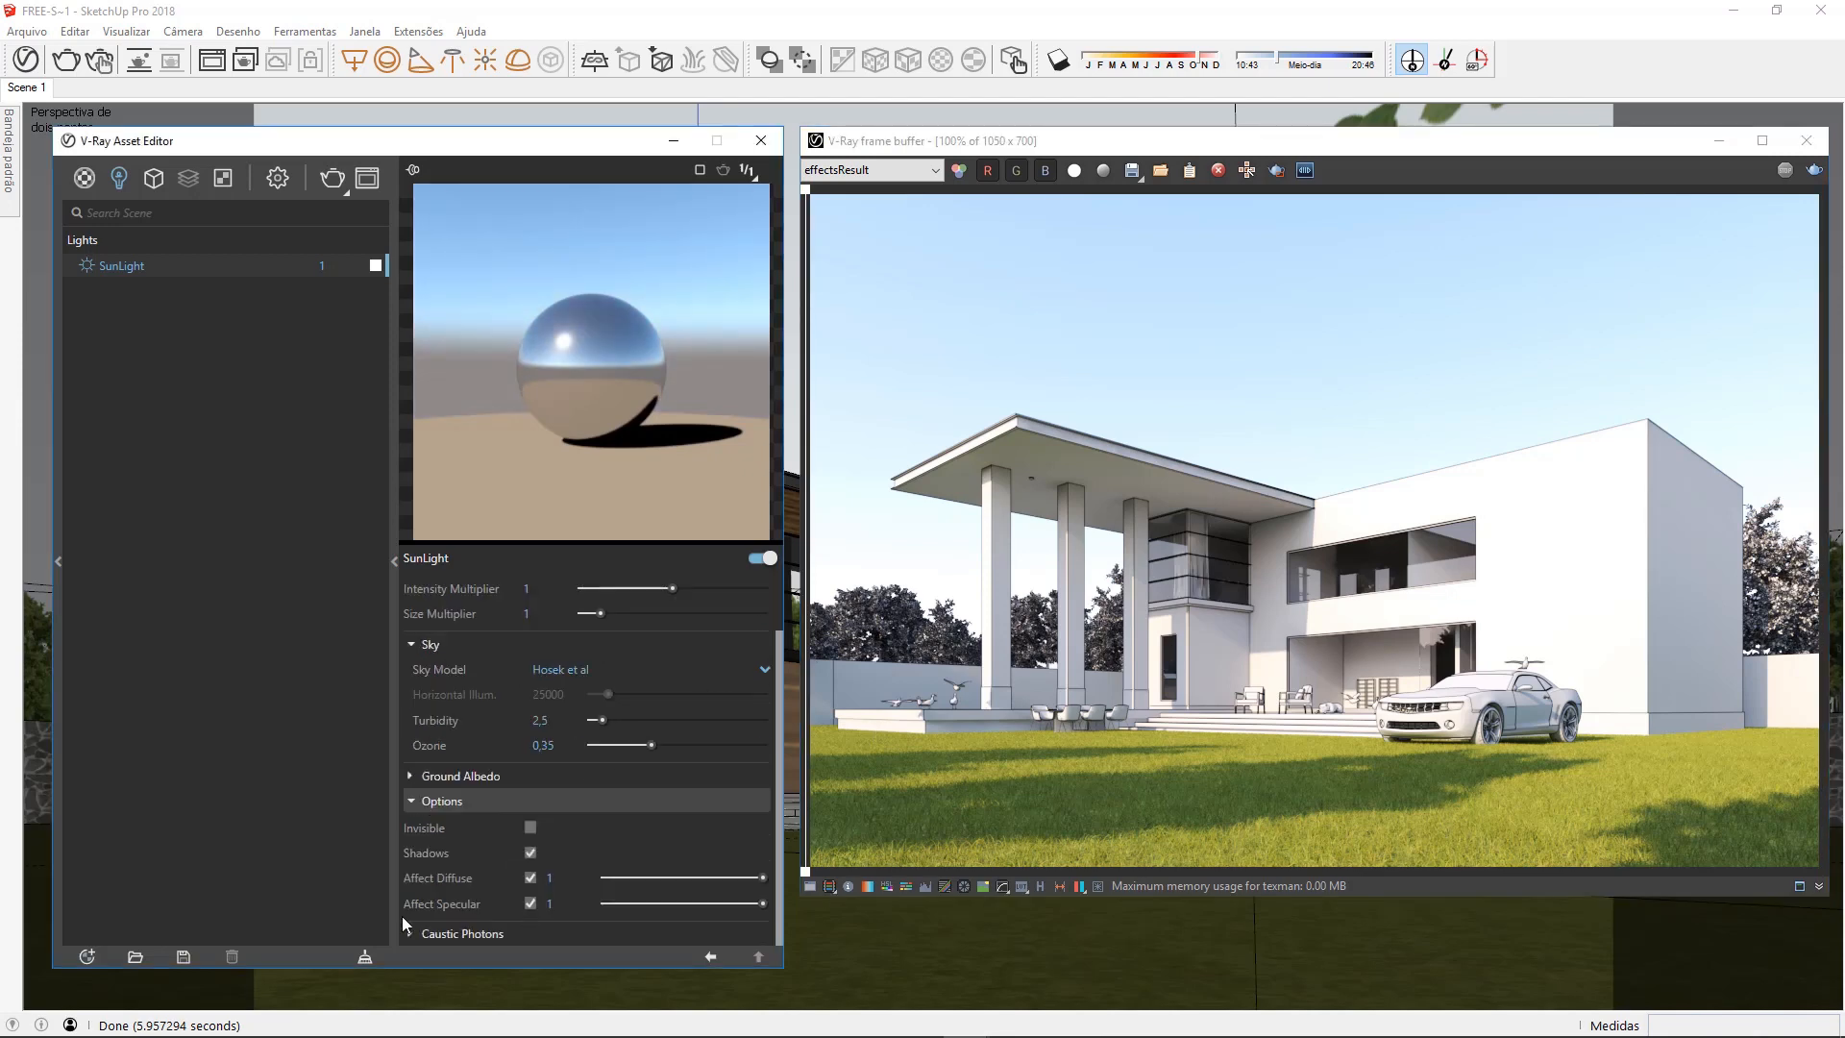
{"action": "left_click", "coordinate": [530, 904]}
{"action": "left_click", "coordinate": [530, 904]}
{"action": "left_click", "coordinate": [531, 904]}
{"action": "left_click", "coordinate": [892, 359]}
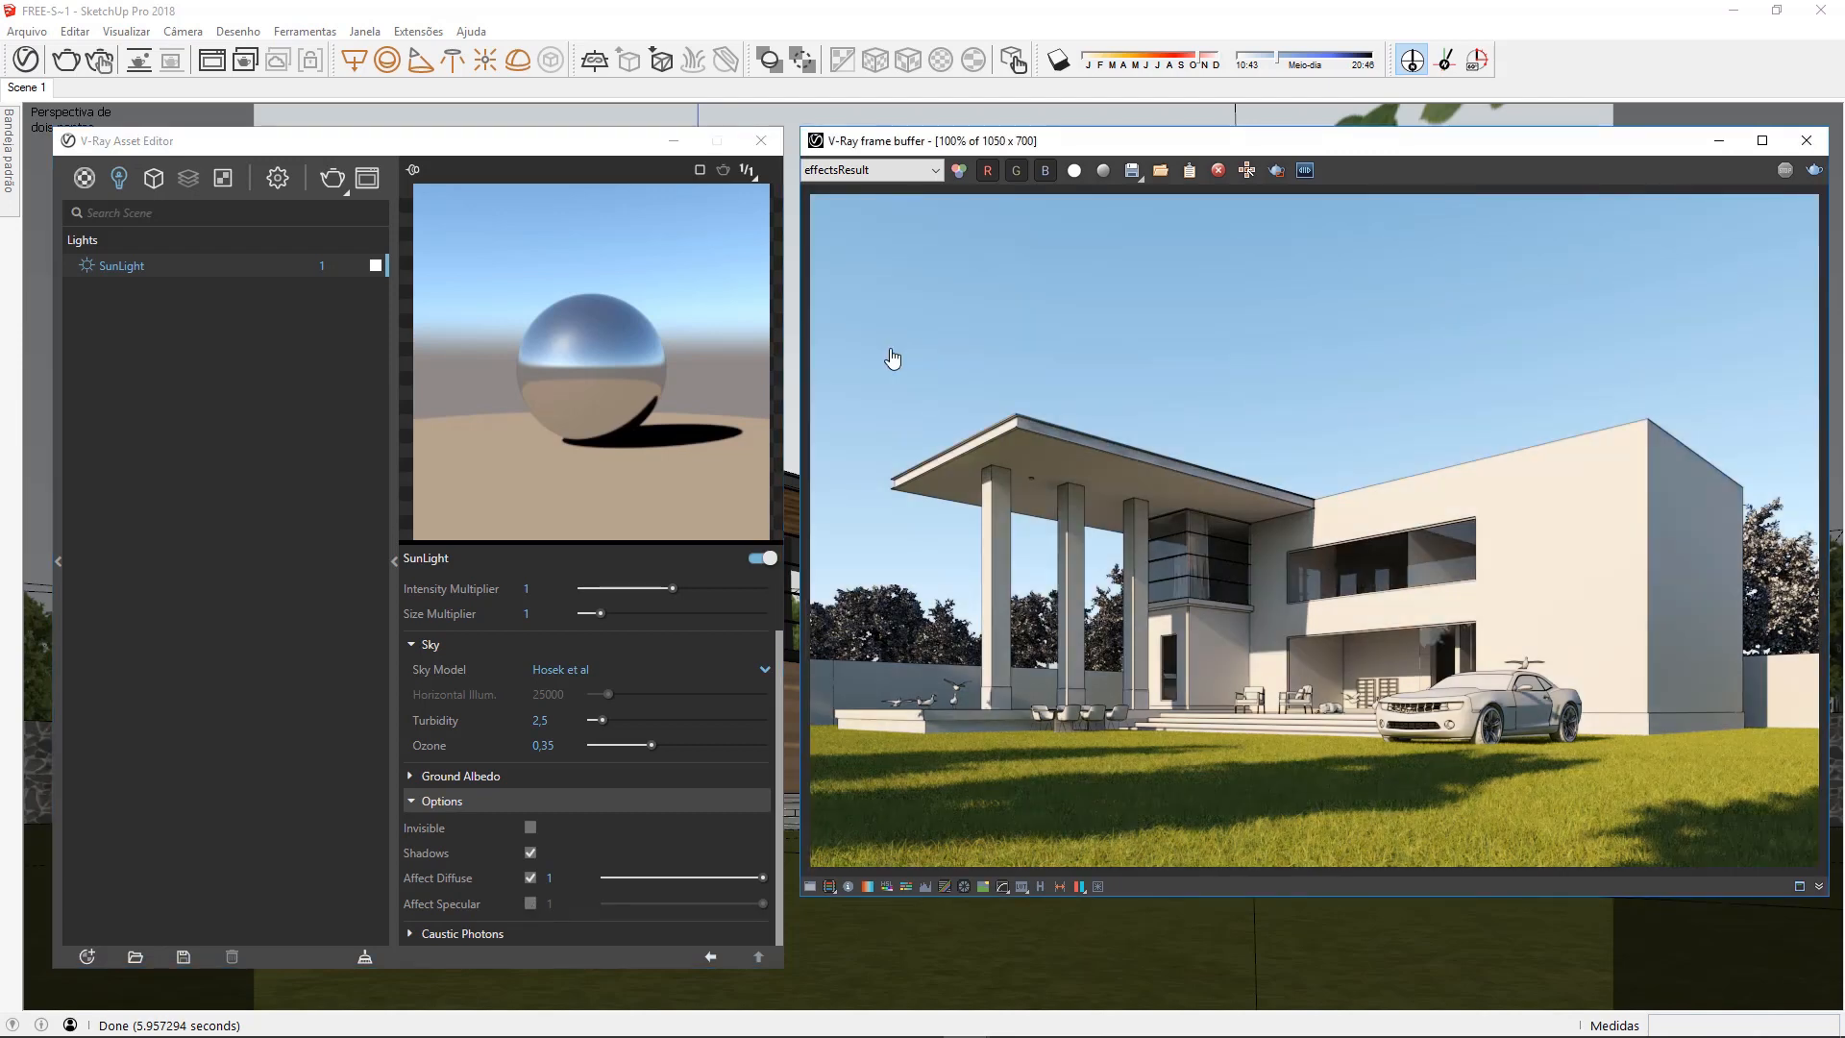